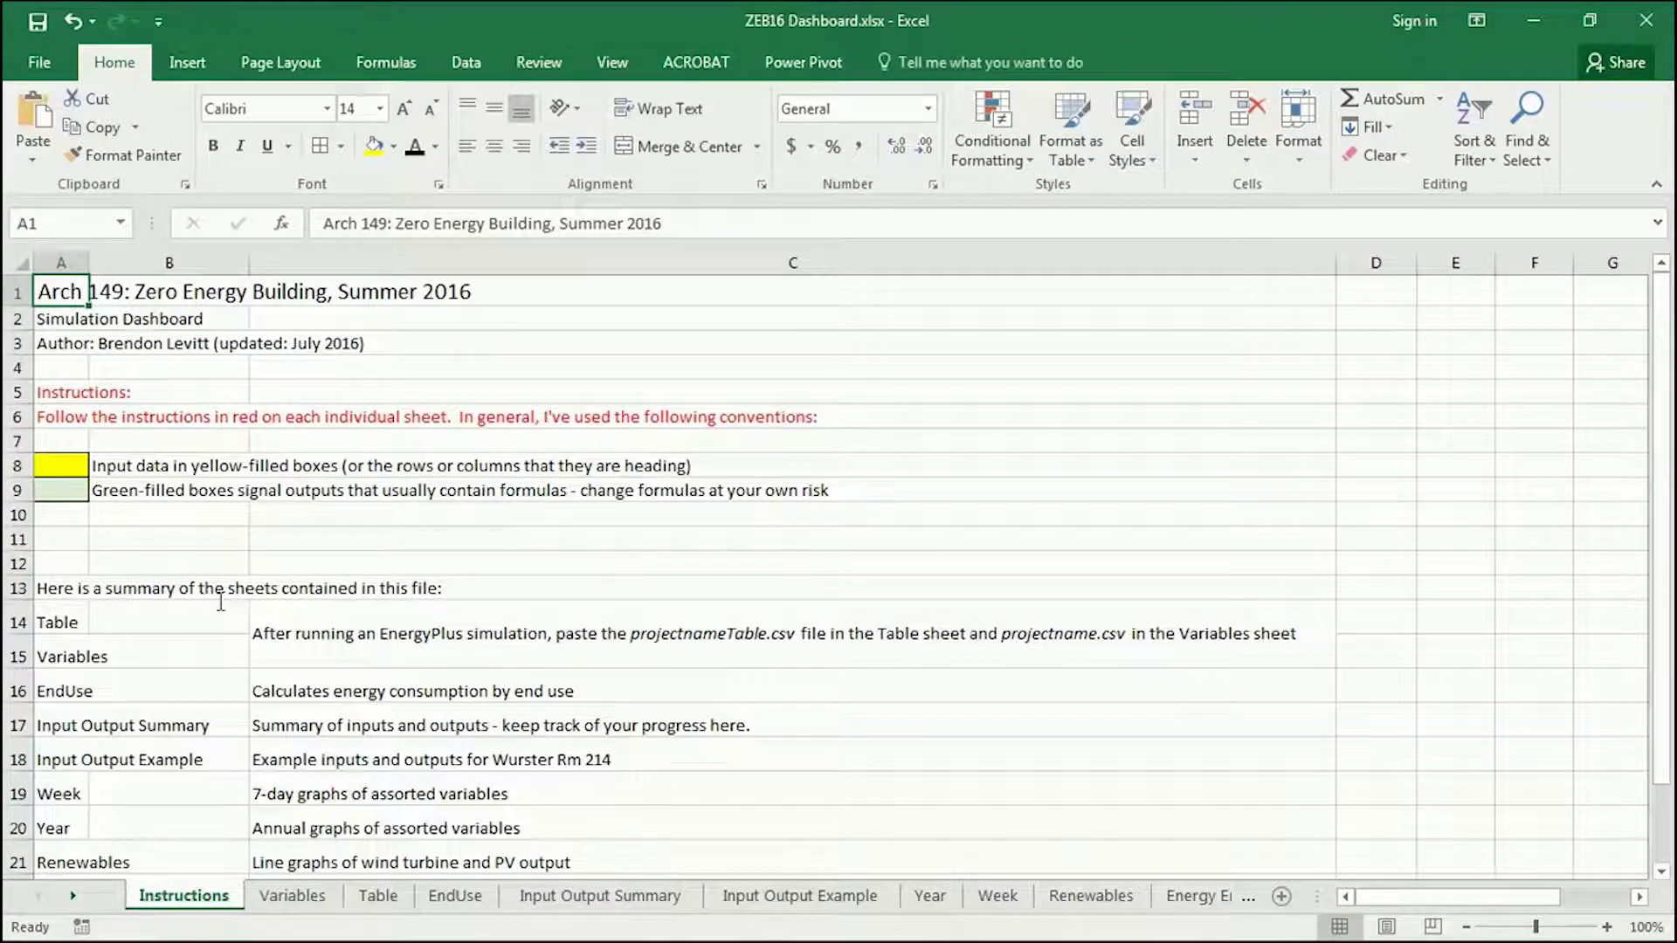
Point out the Instructions heading, the conventions note, and the yellow input and green output samples.
left_click(61, 394)
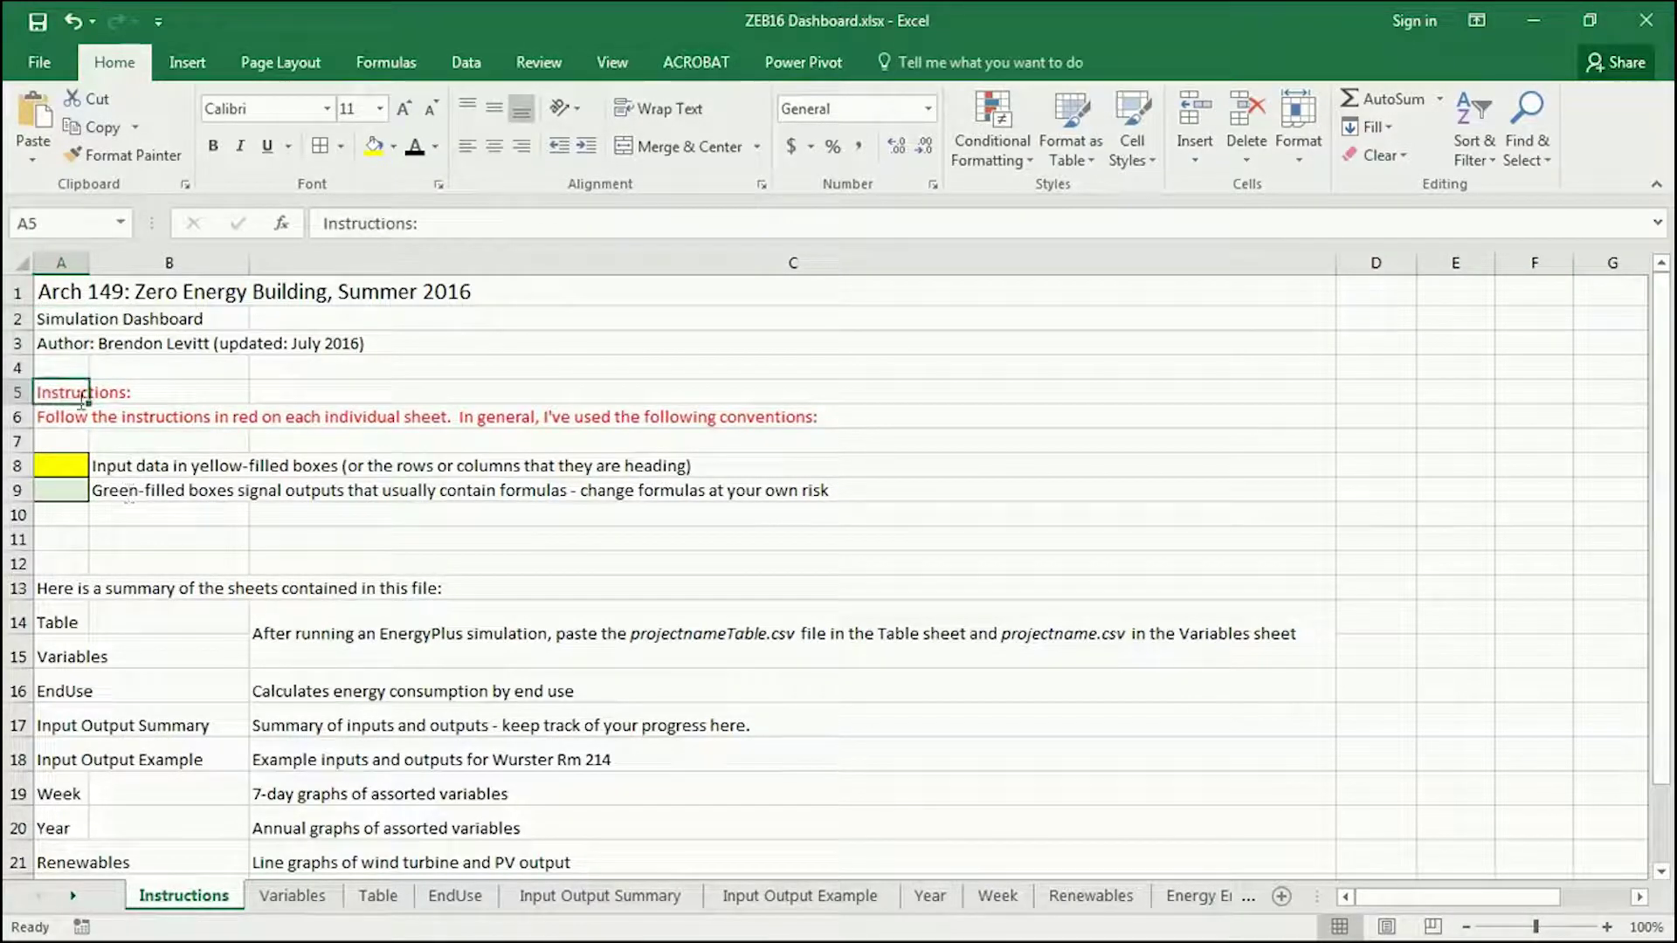
left_click(53, 418)
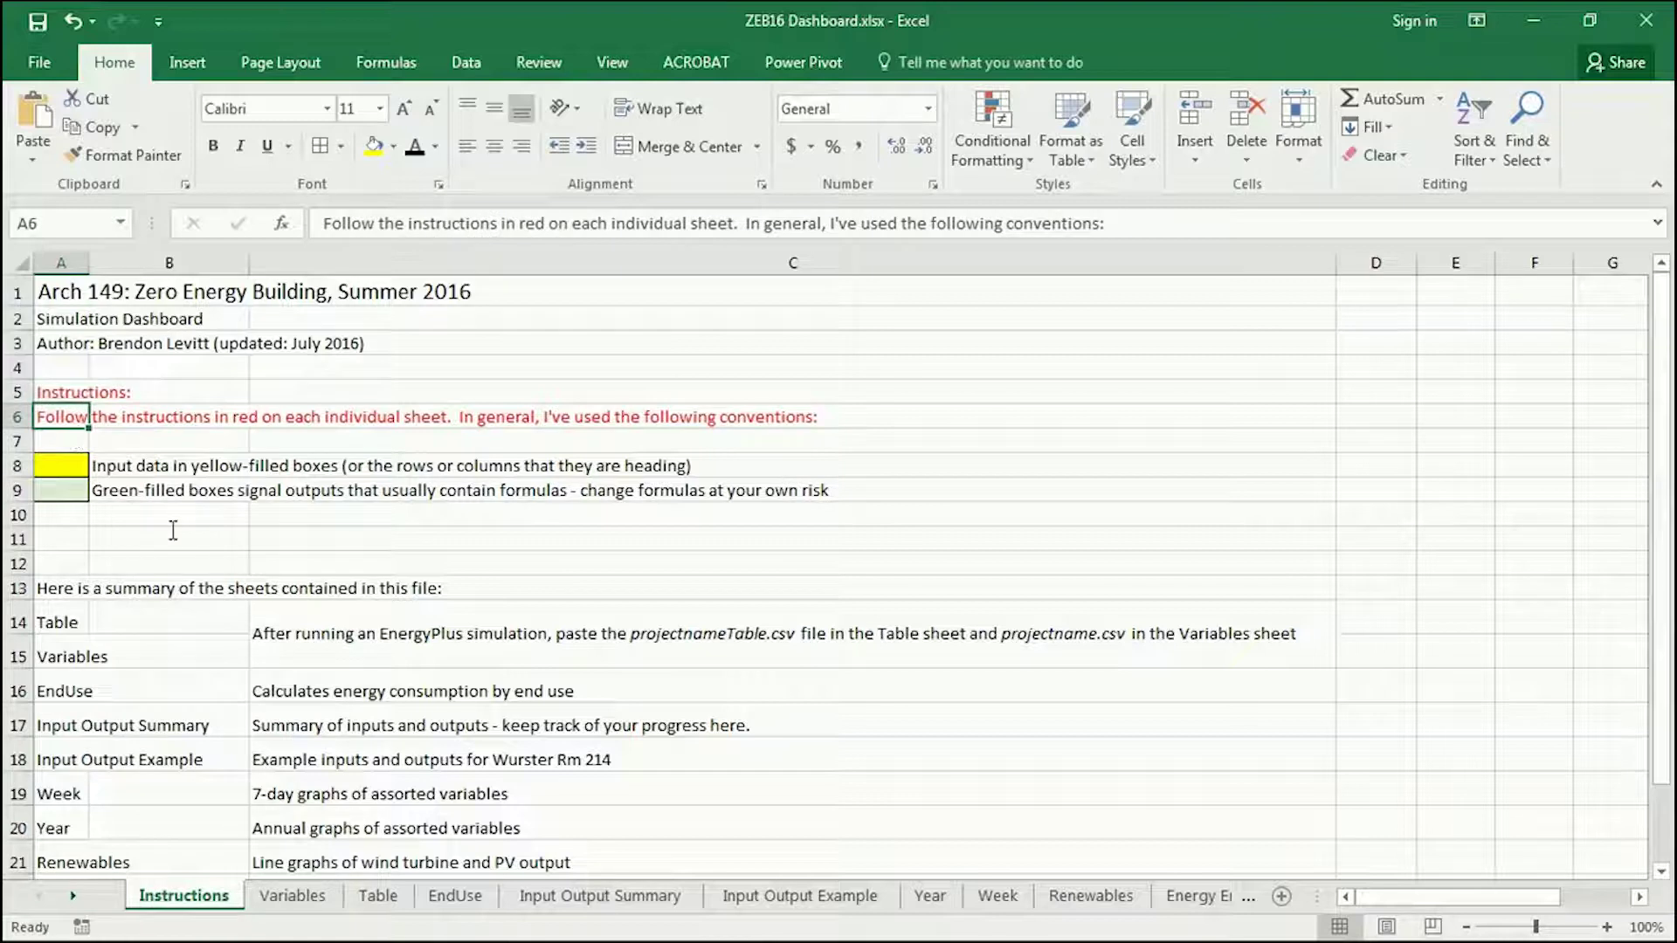
left_click(74, 464)
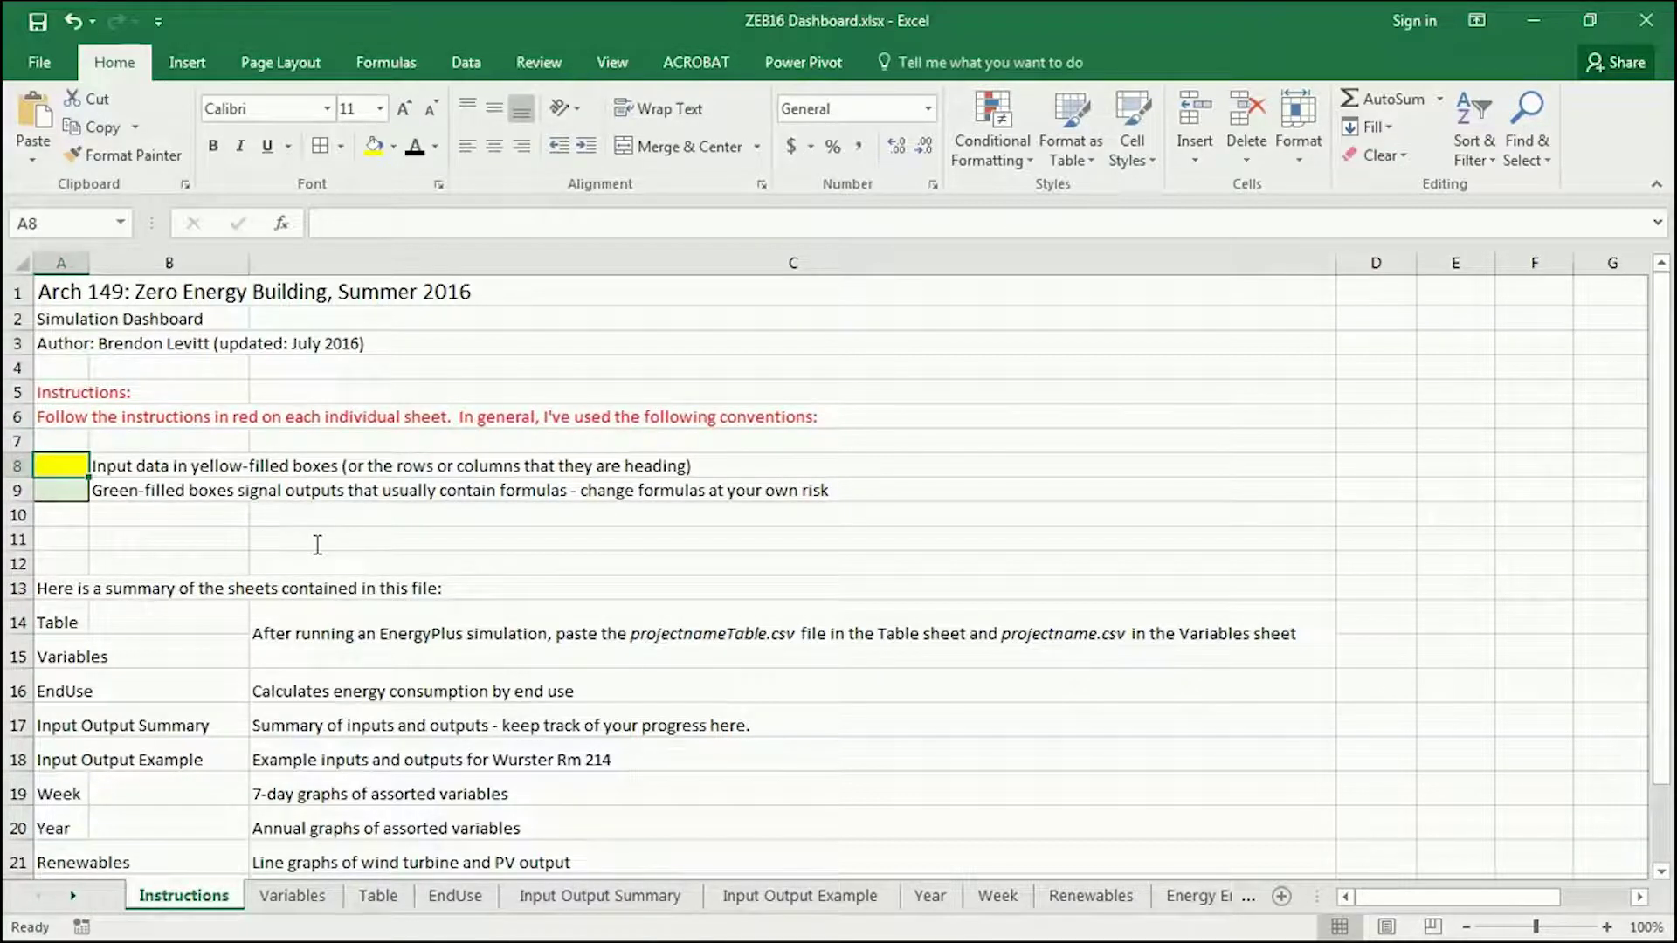
left_click(50, 493)
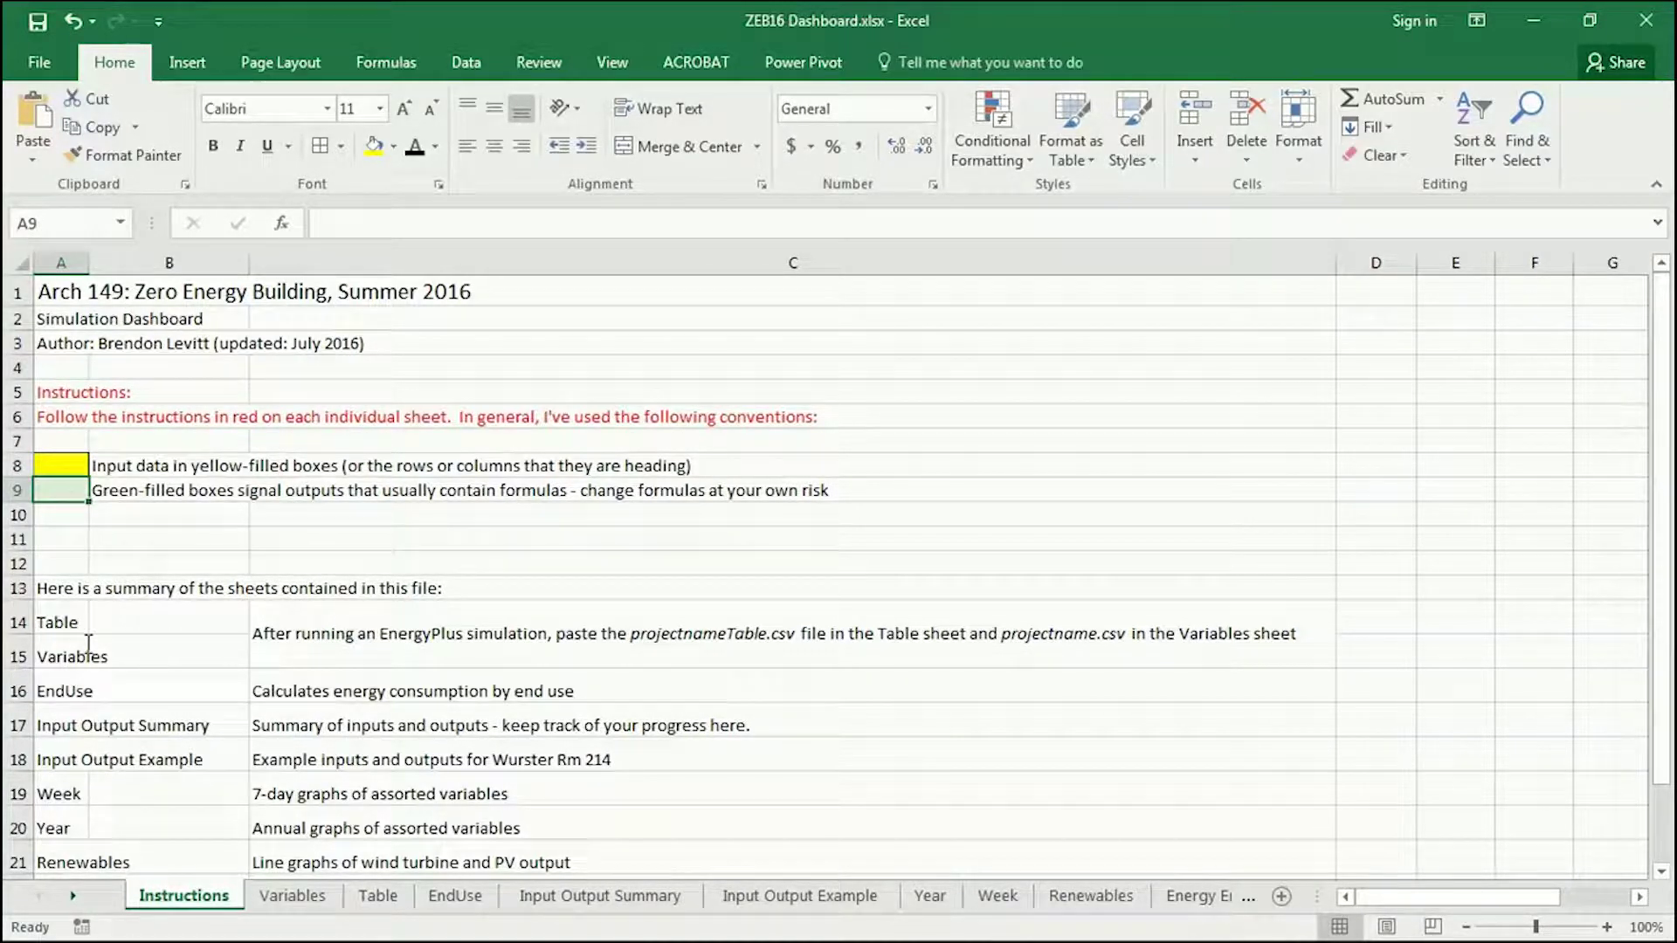
scroll(88, 644, "down", 2)
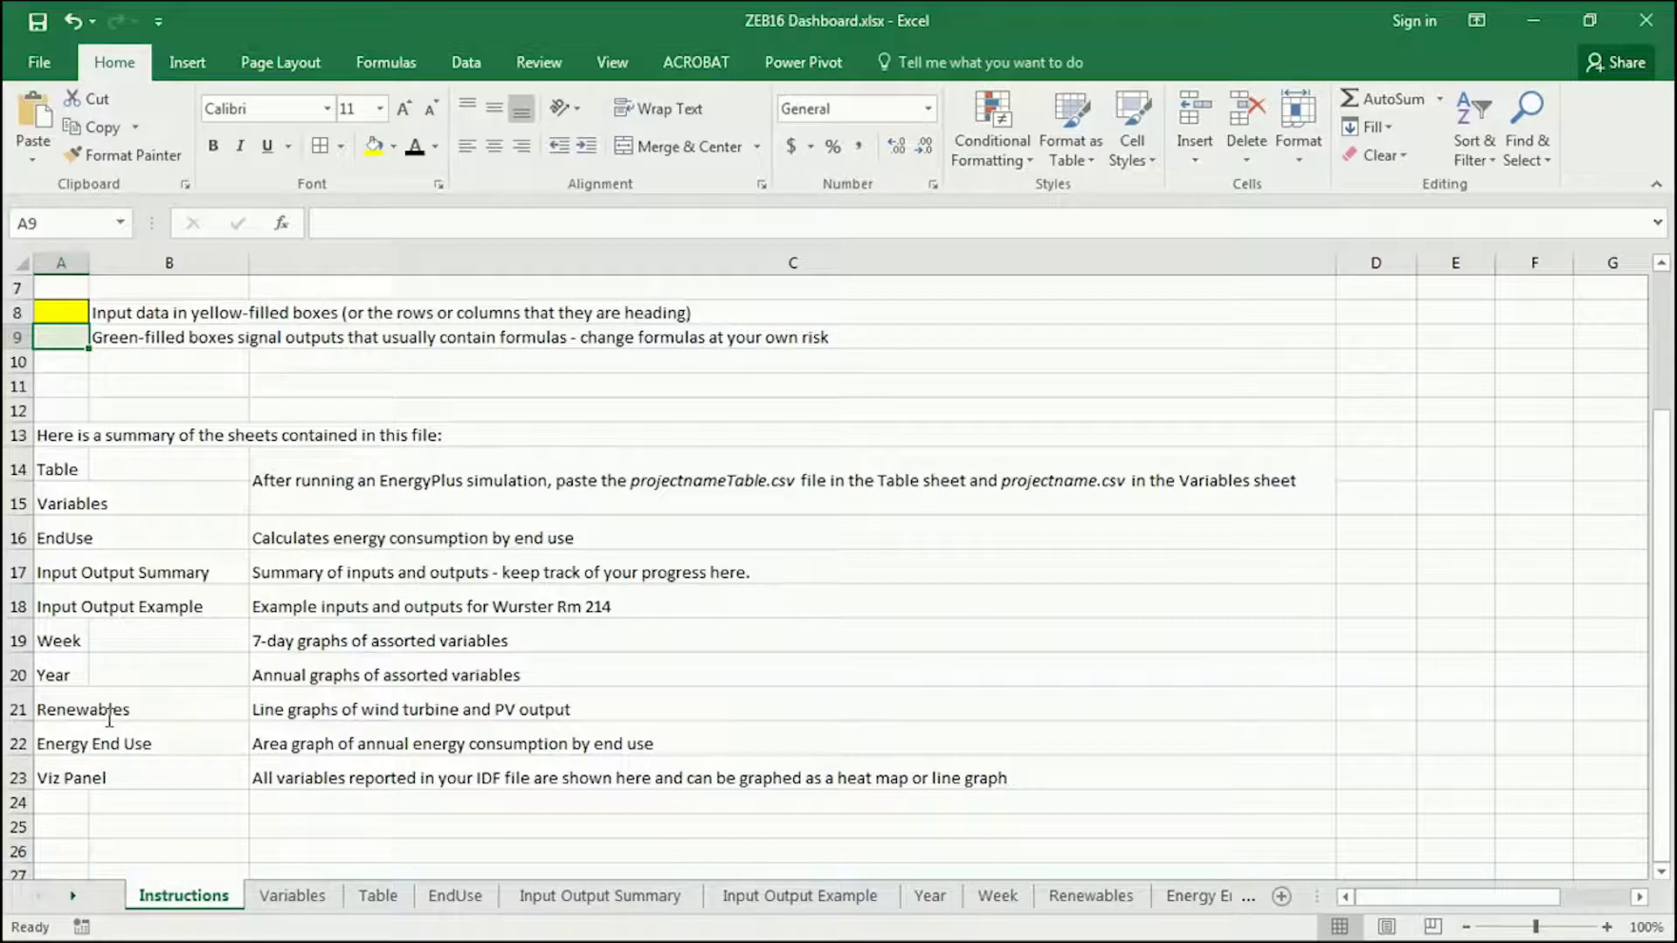
Visit the Variables, Table and EndUse sheets, then land on Input Output Summary.
left_click(295, 896)
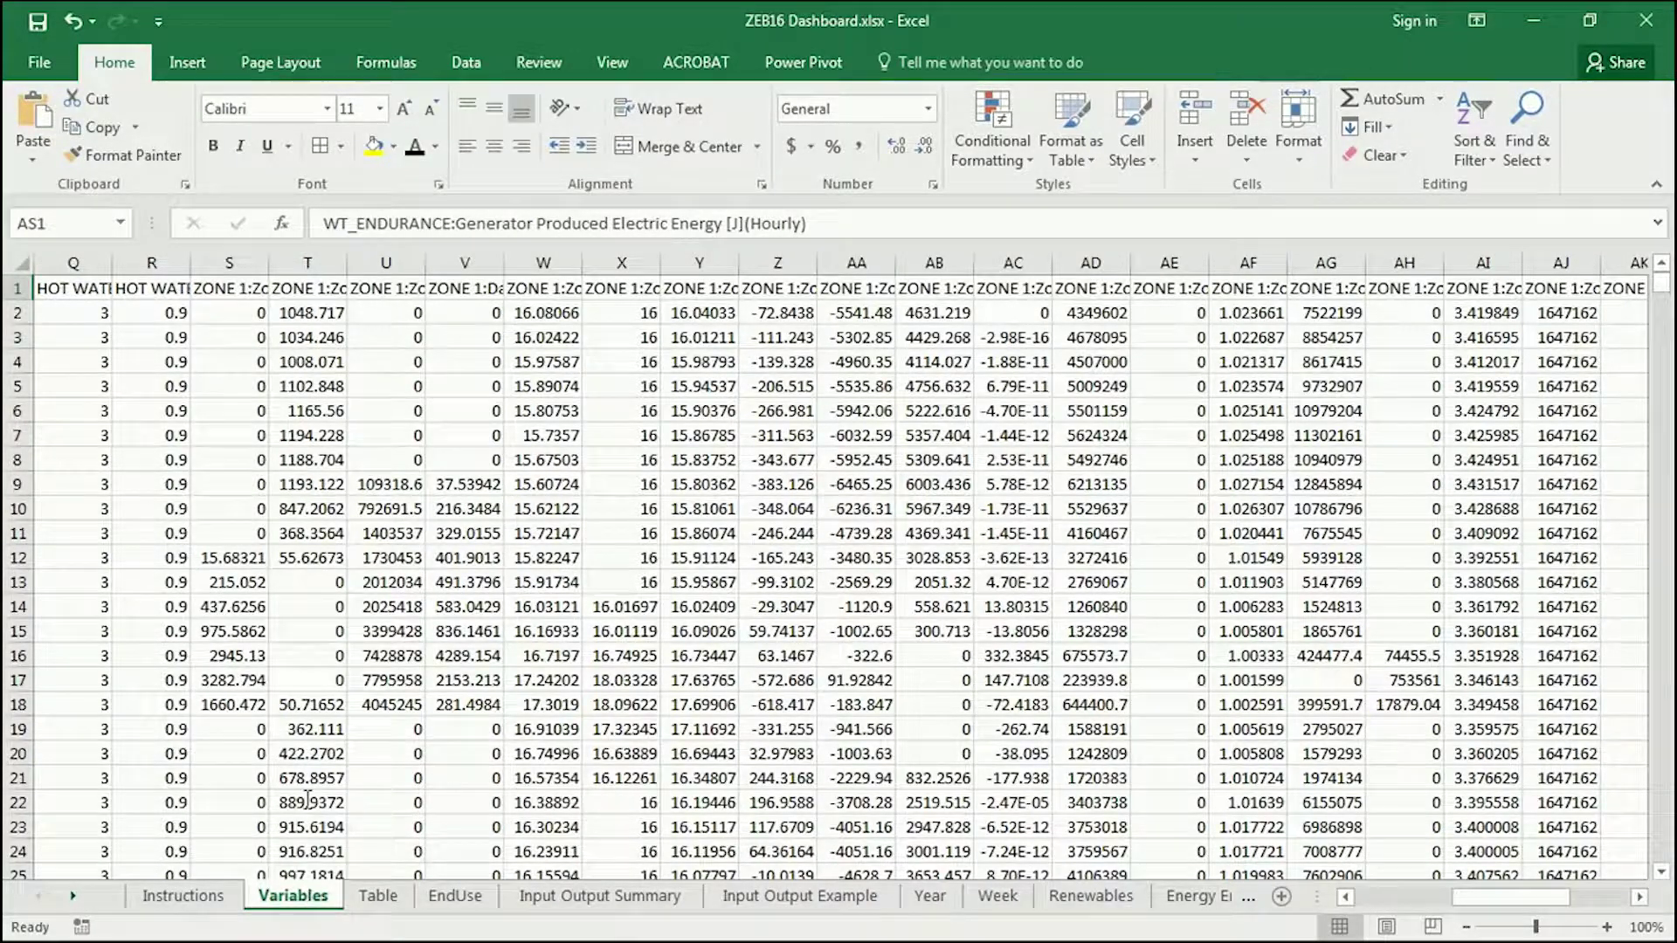
left_click(378, 895)
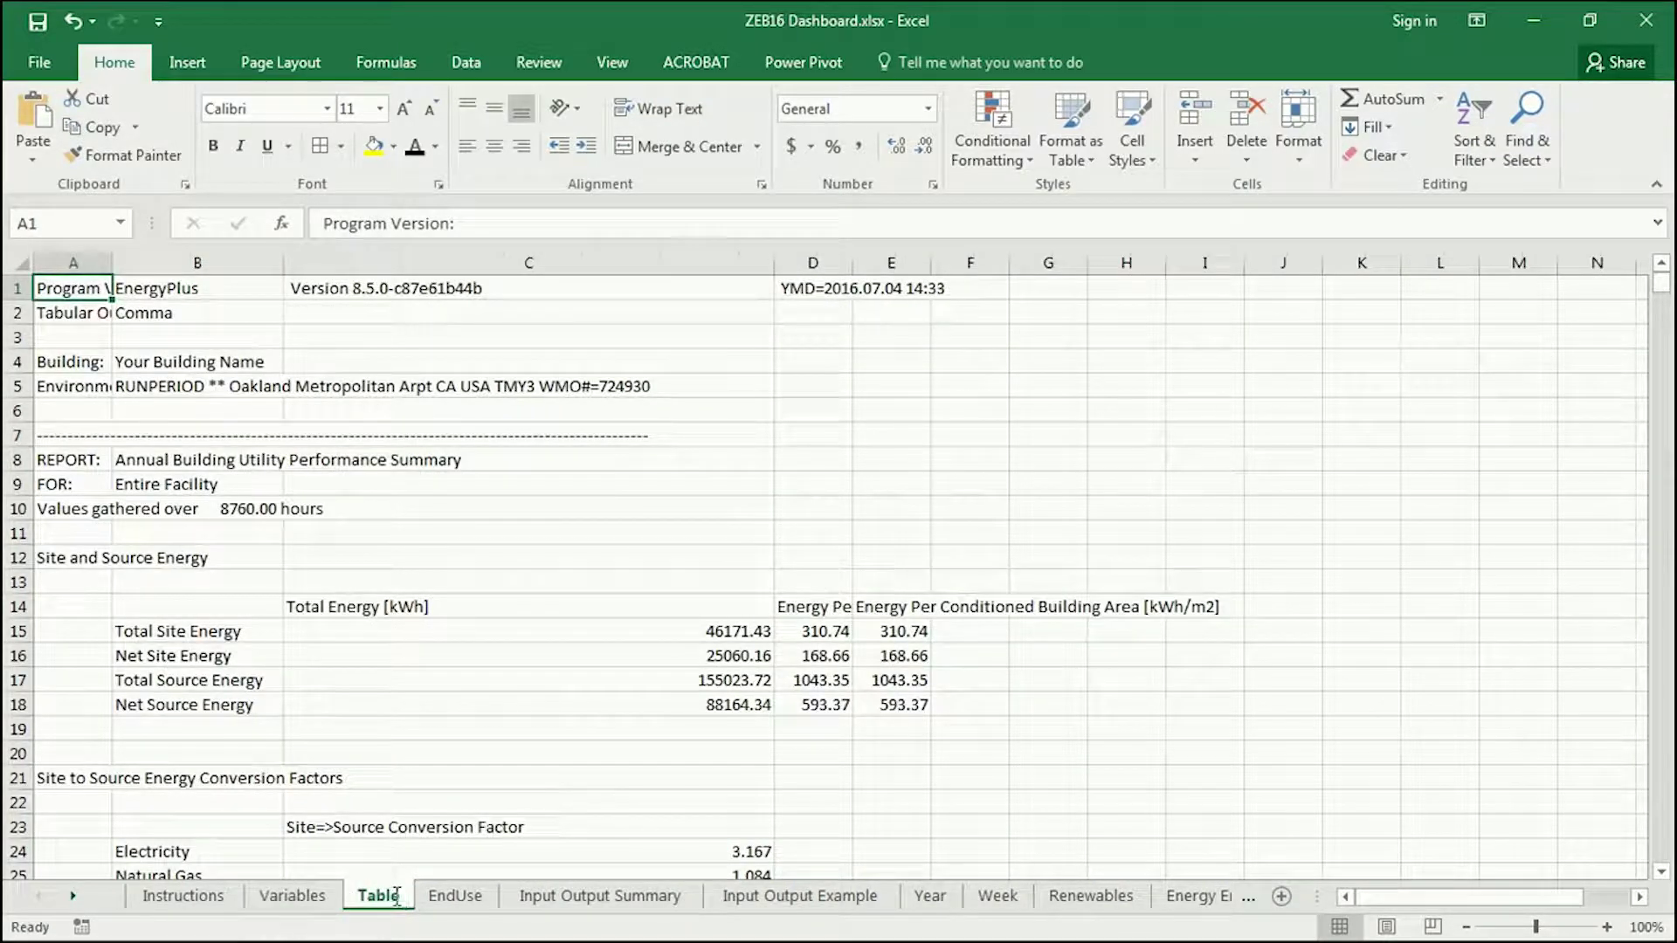
left_click(470, 897)
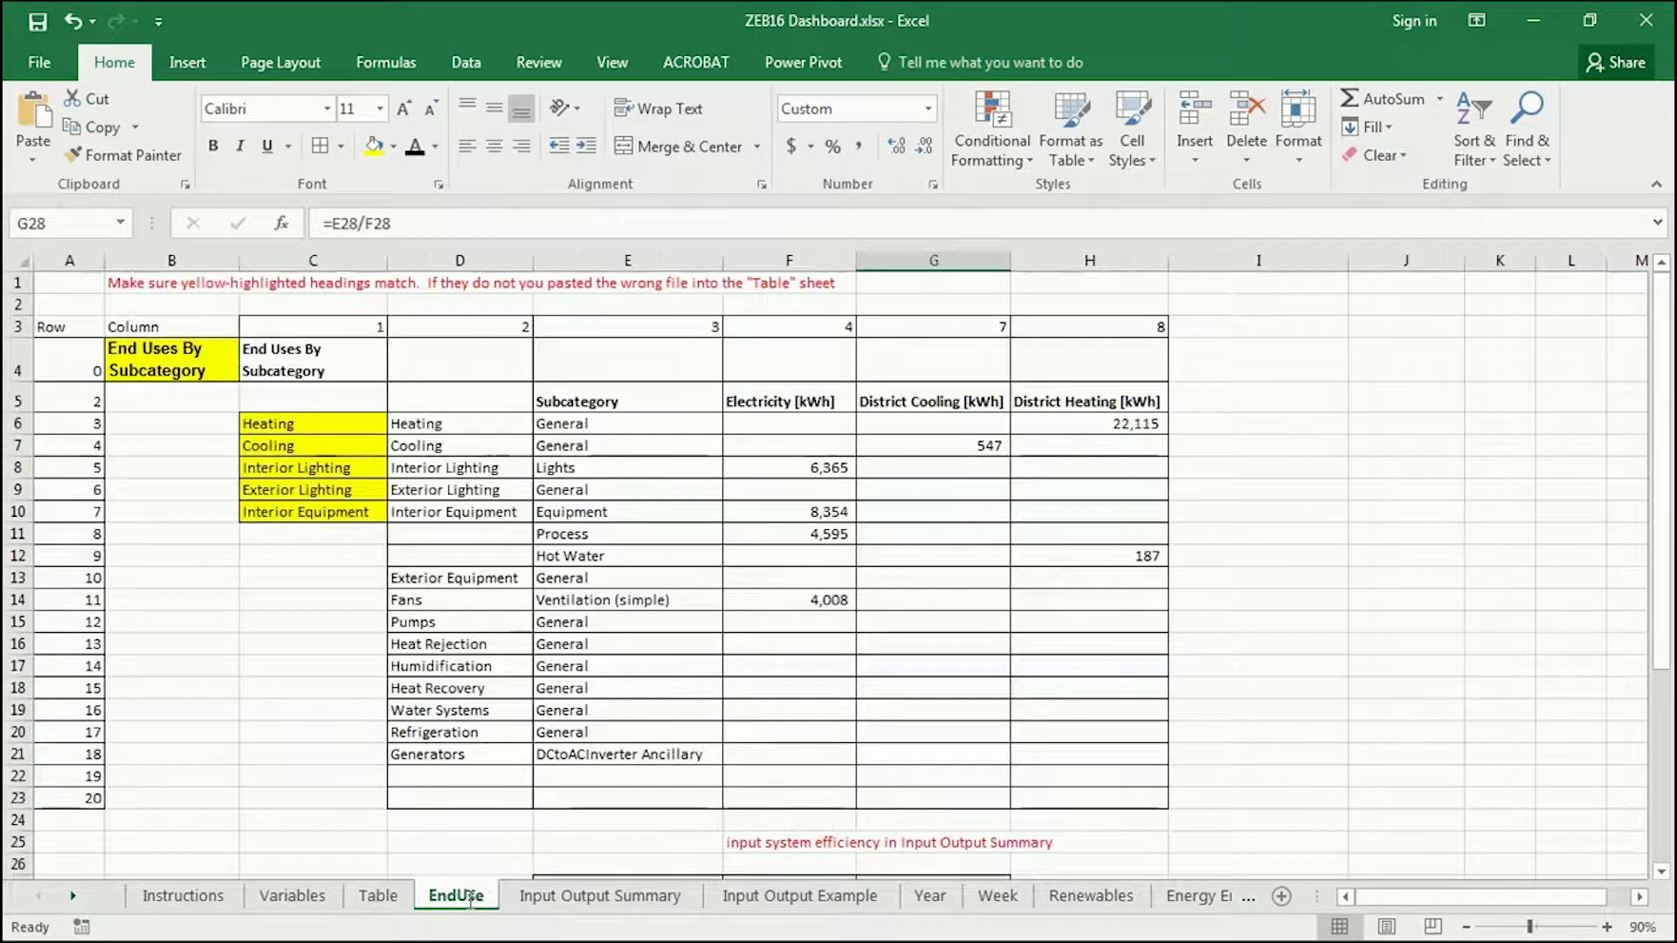
scroll(609, 741, "down", 4)
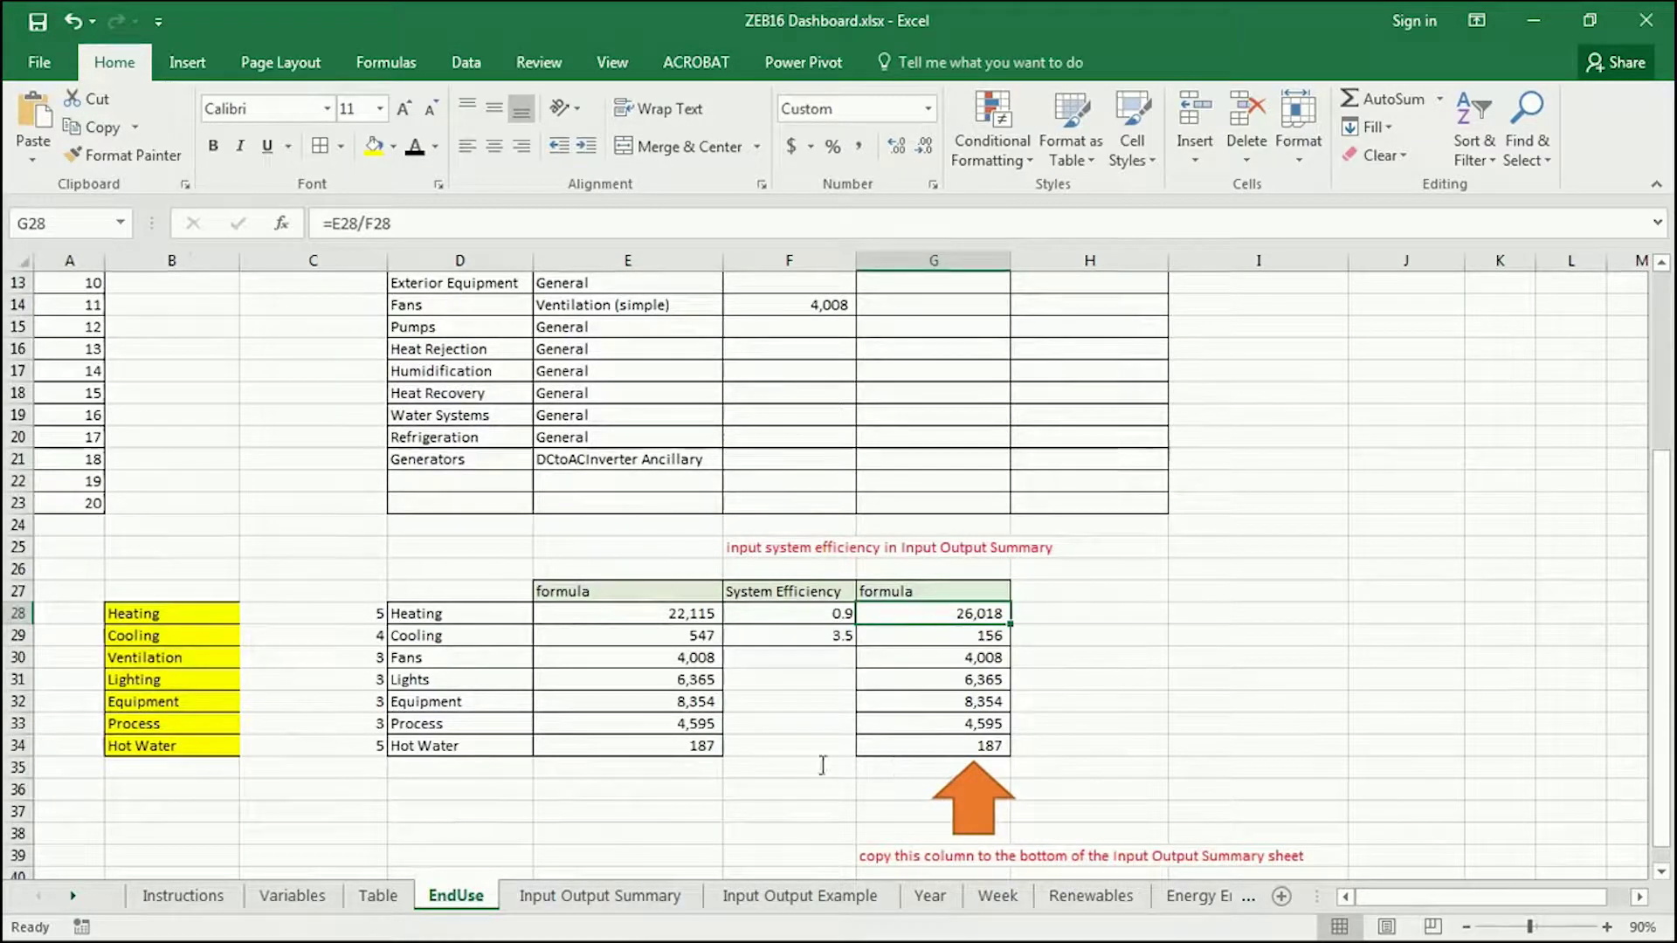
left_click(625, 898)
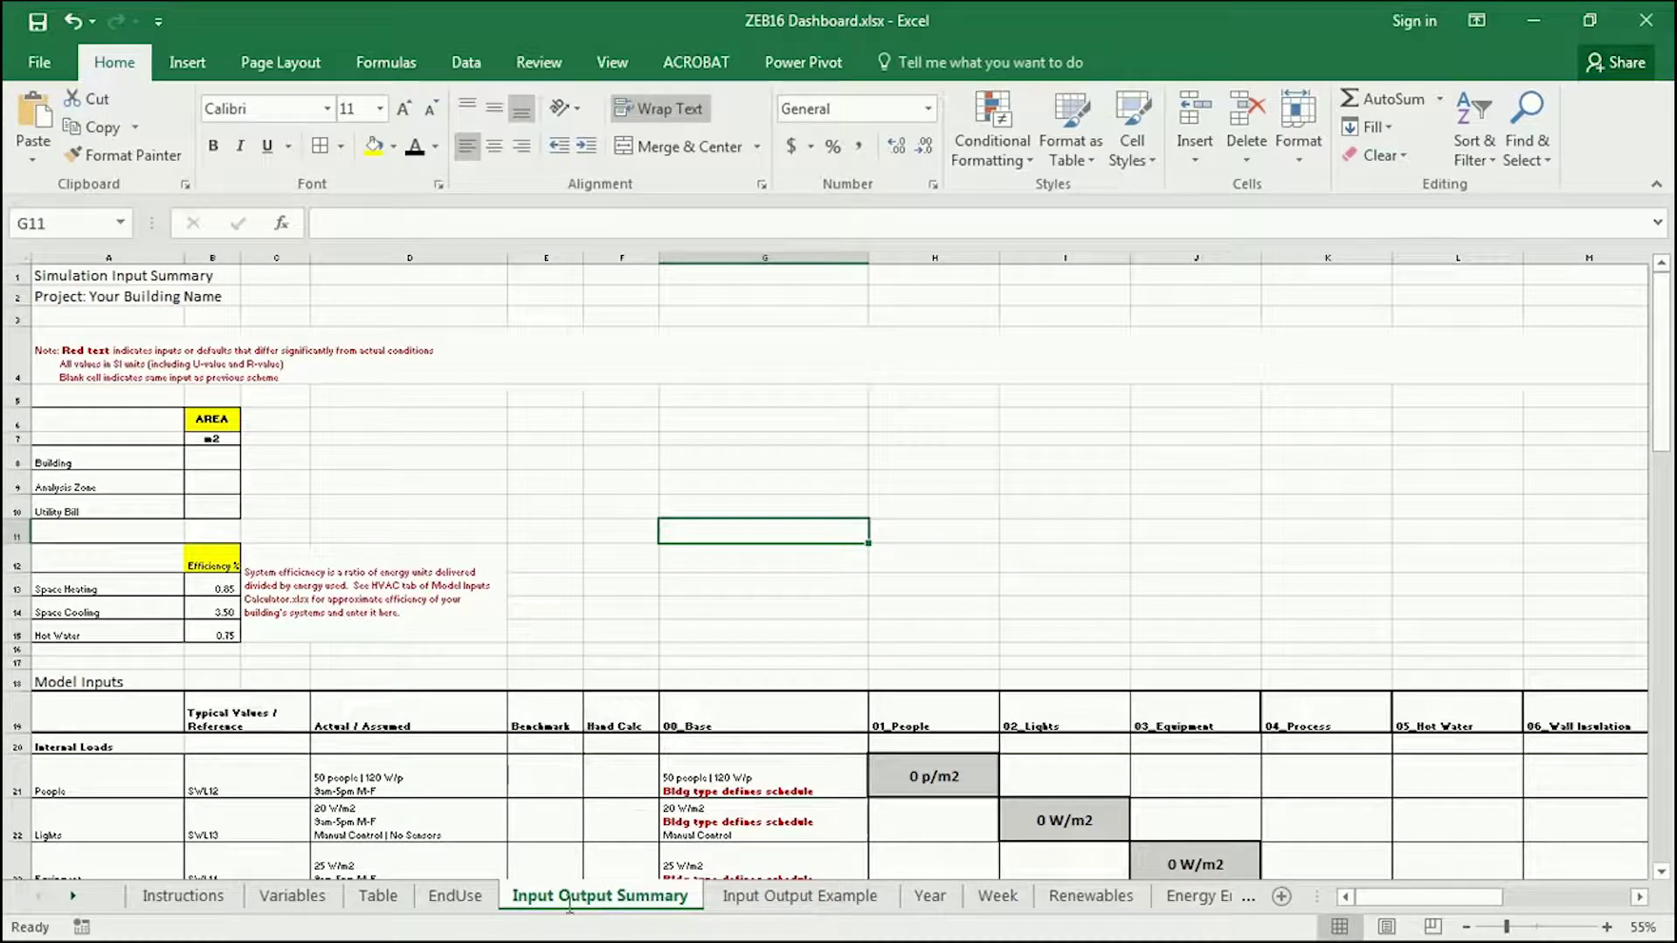
Glance over the Wurster Rm 214 Input Output Example sheet, then switch to the Year sheet.
left_click(799, 896)
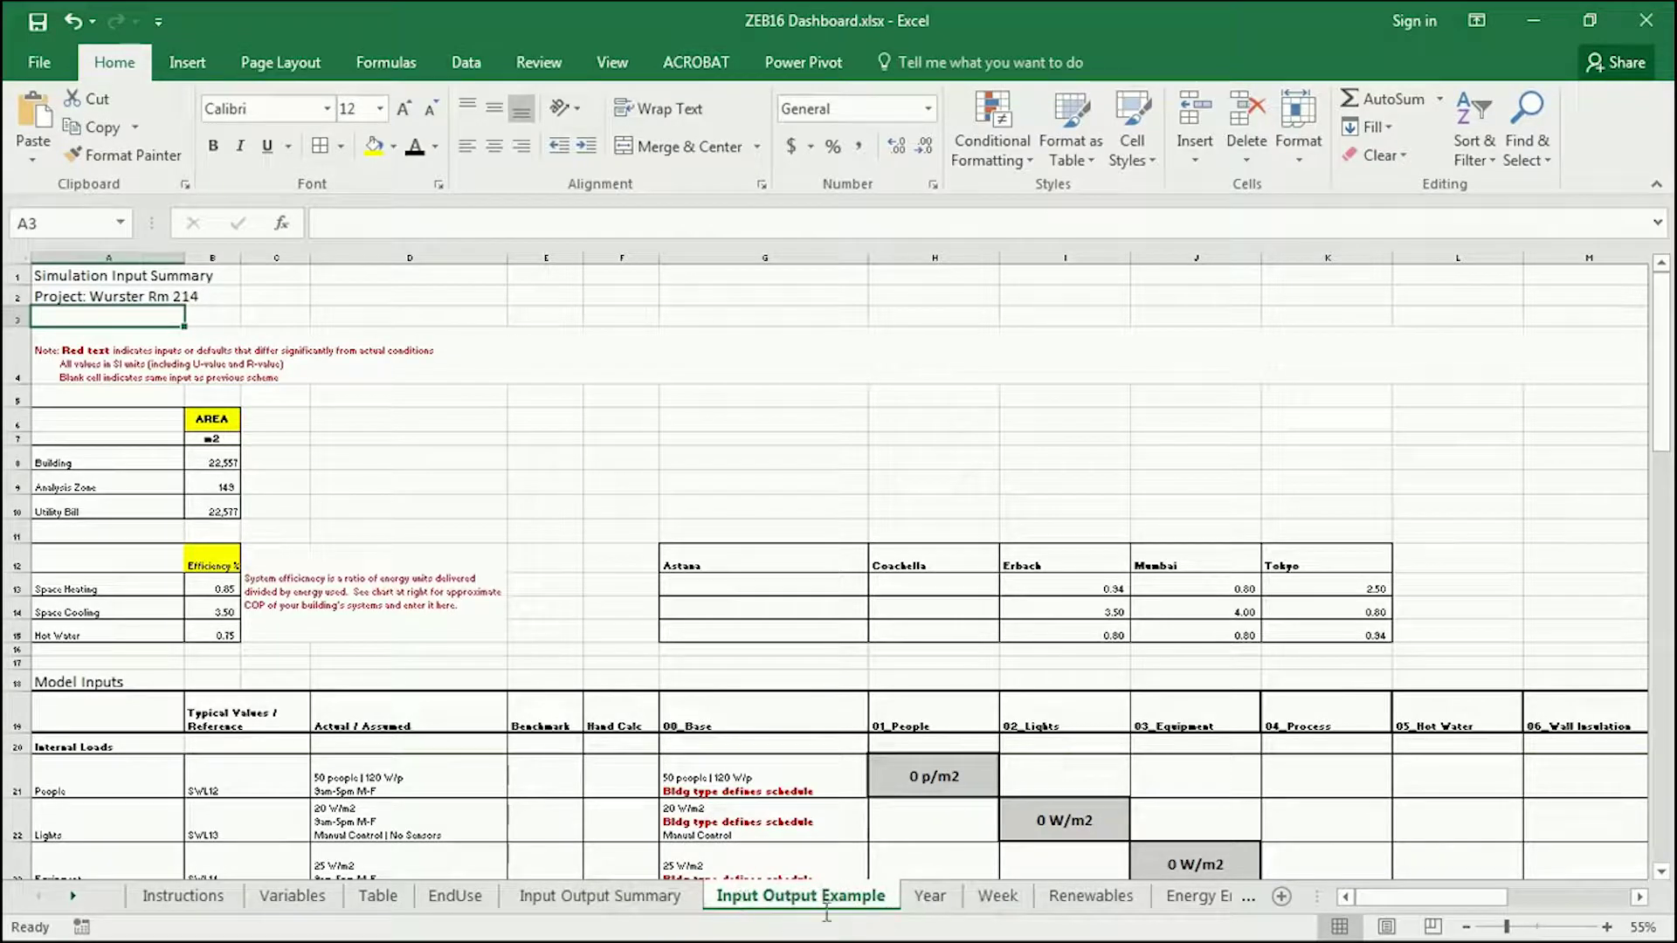
left_click(931, 896)
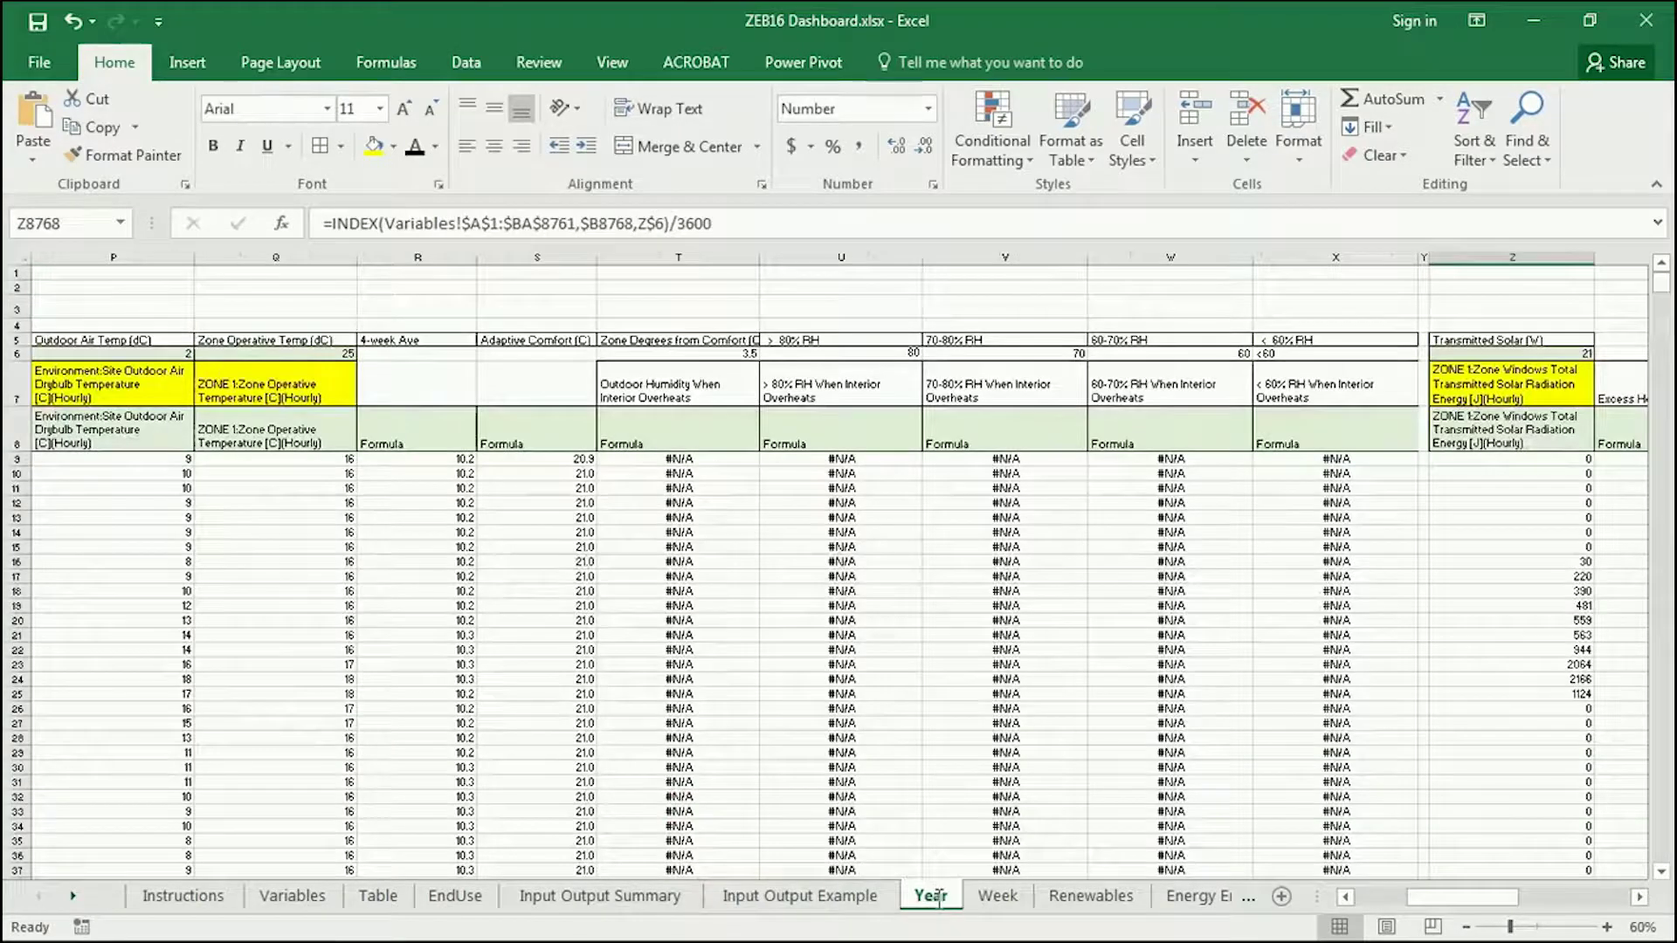
Scroll across the Year sheet's annual heating, cooling, lighting, humidity and solar charts, adjusting zoom.
left_click_drag(1459, 896, 1495, 896)
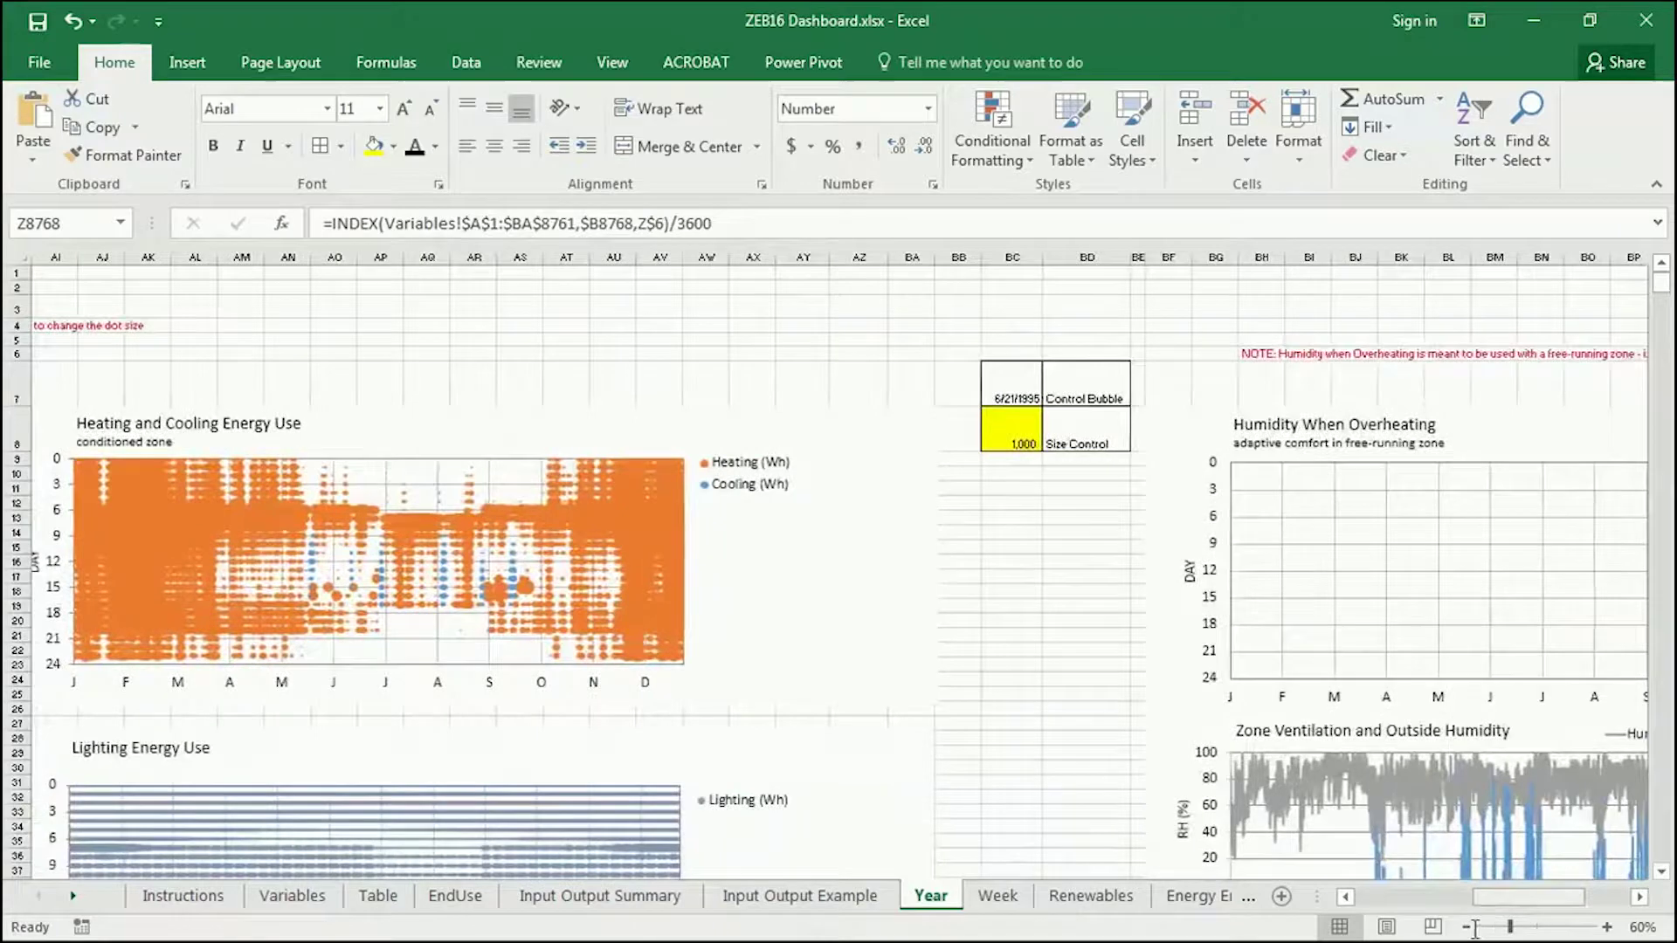
left_click(1466, 926)
left_click(1467, 927)
left_click(1467, 926)
left_click(1466, 926)
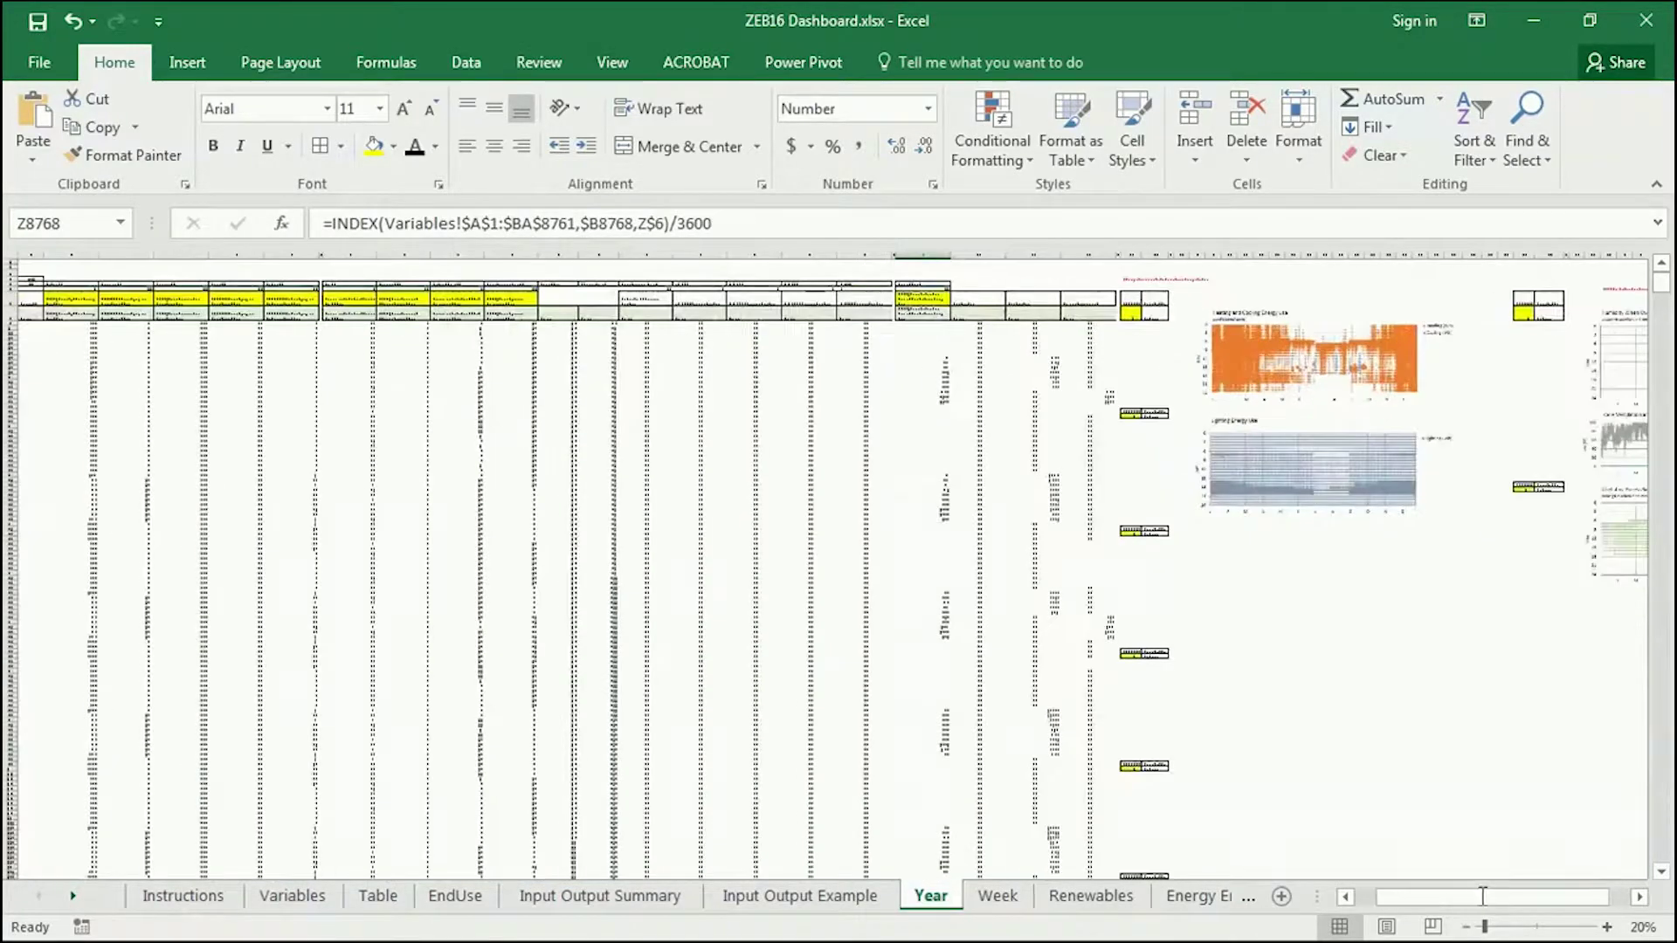
left_click_drag(1522, 899, 1554, 900)
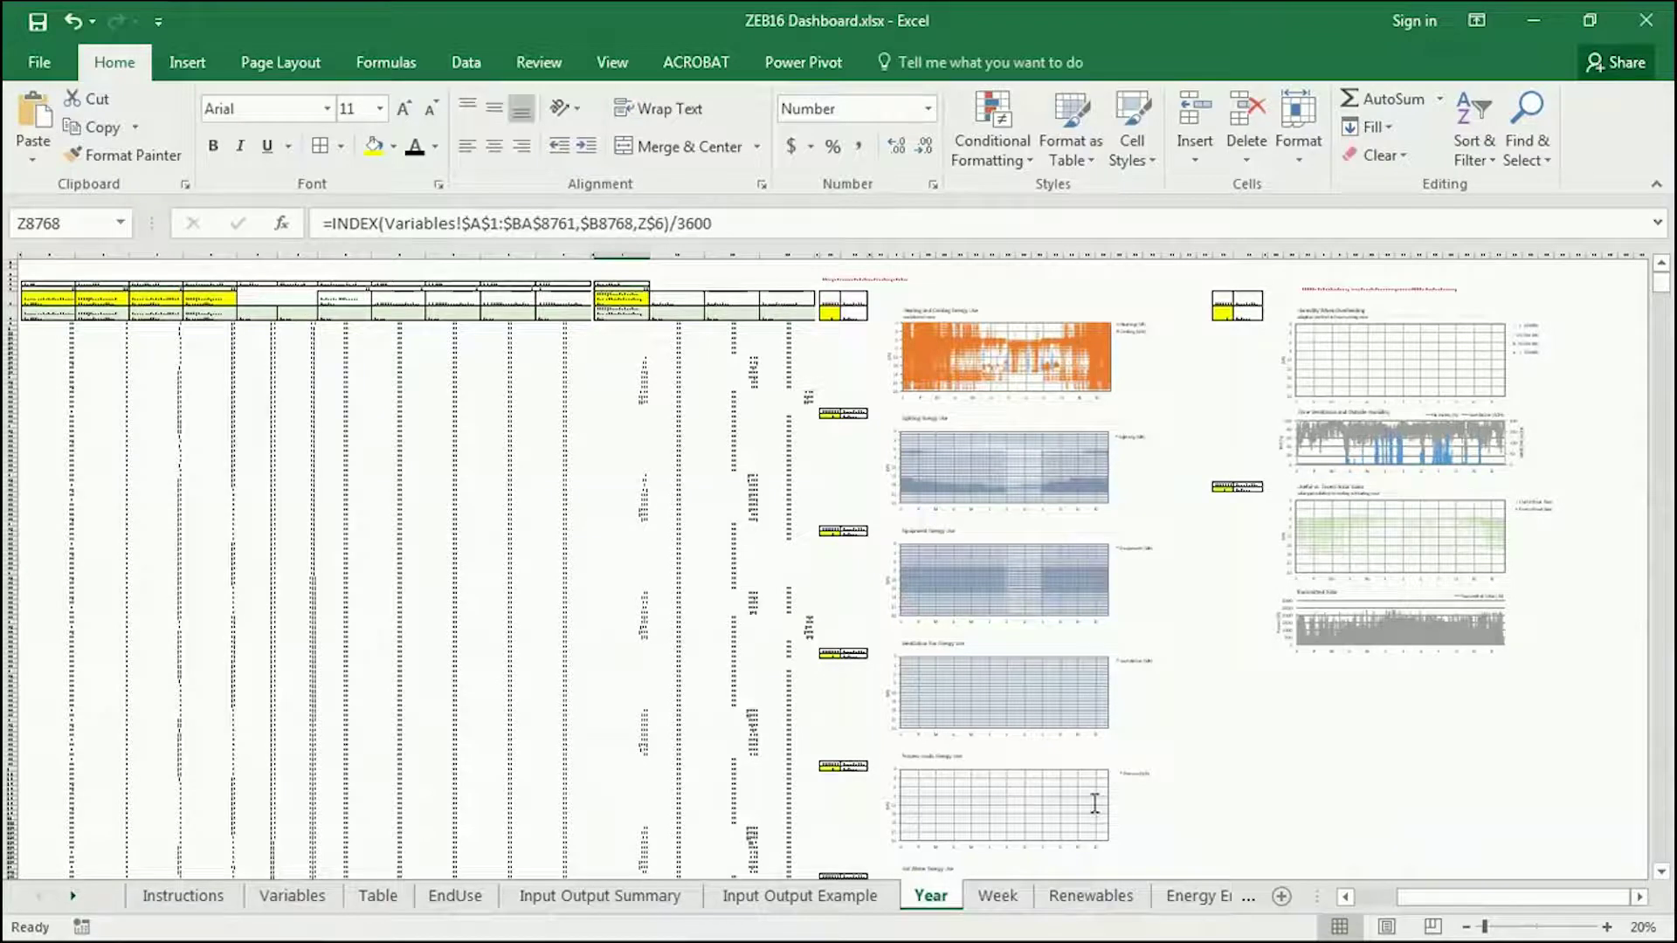
left_click(1607, 927)
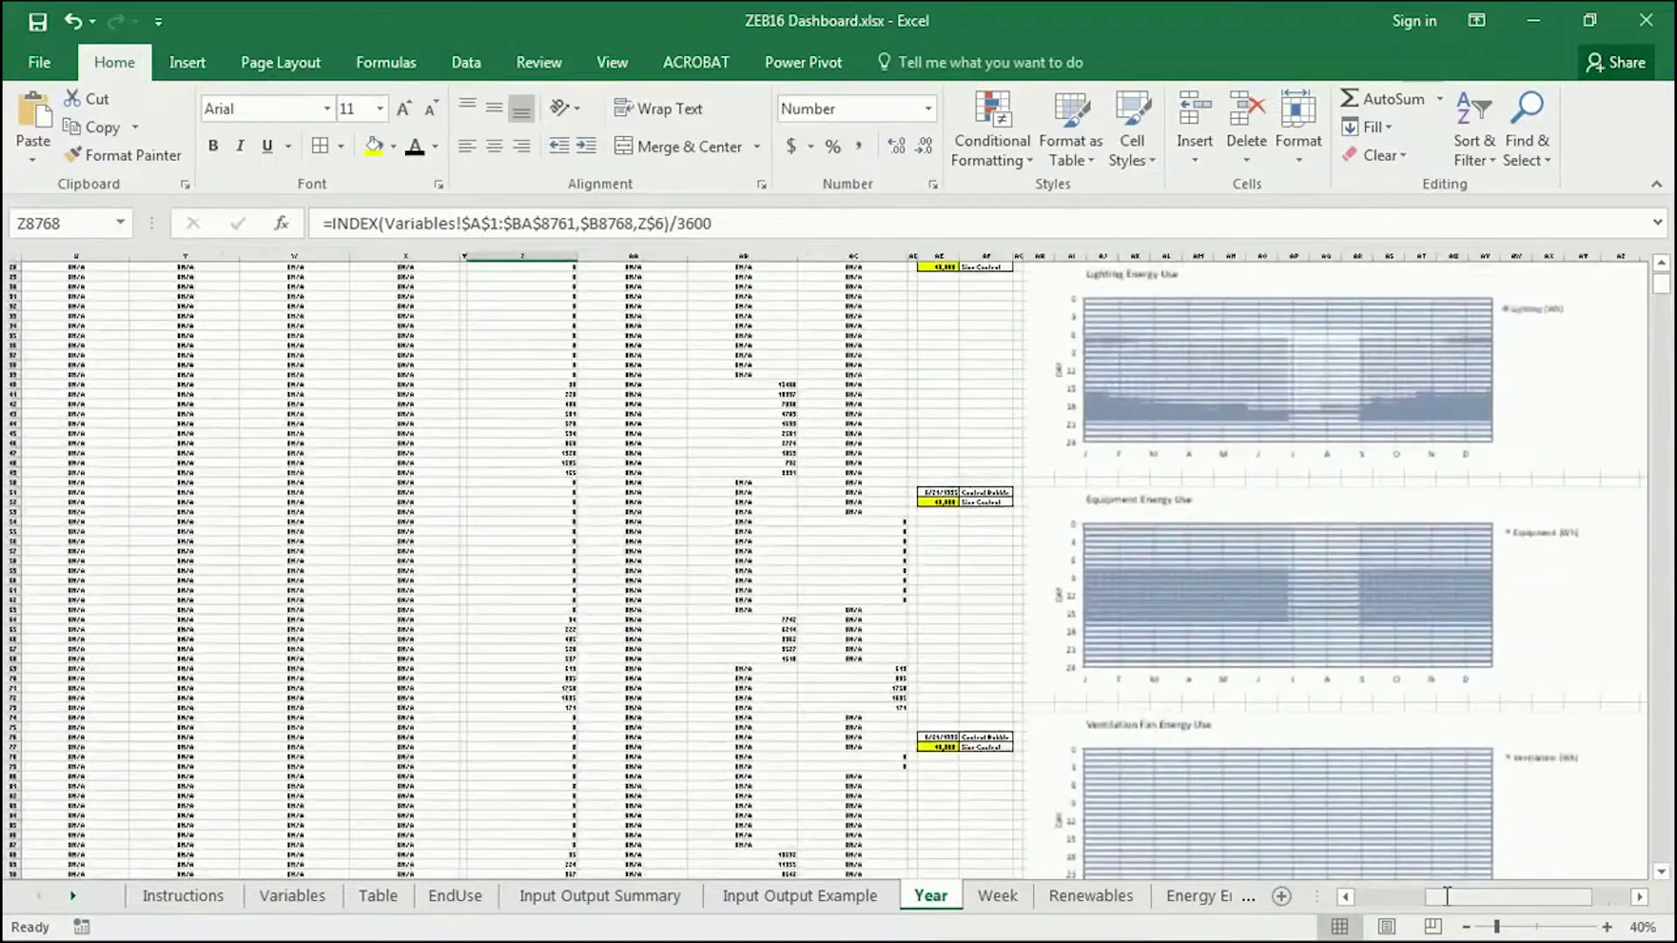
left_click_drag(1551, 895, 1551, 893)
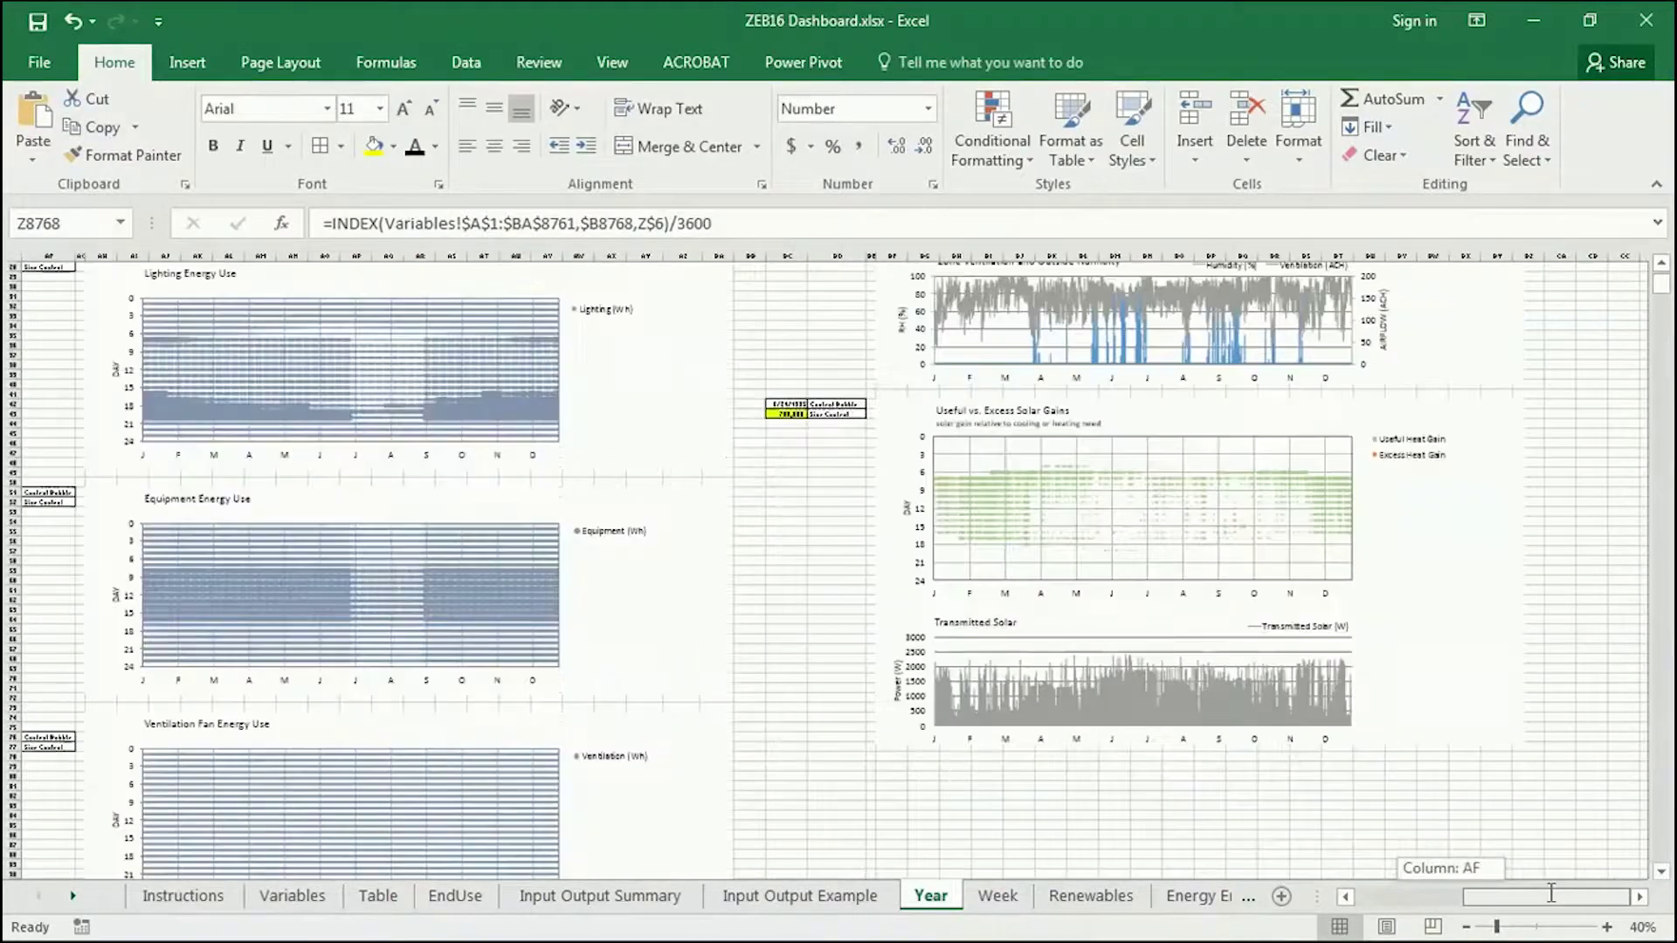
scroll(1113, 808, "up", 9)
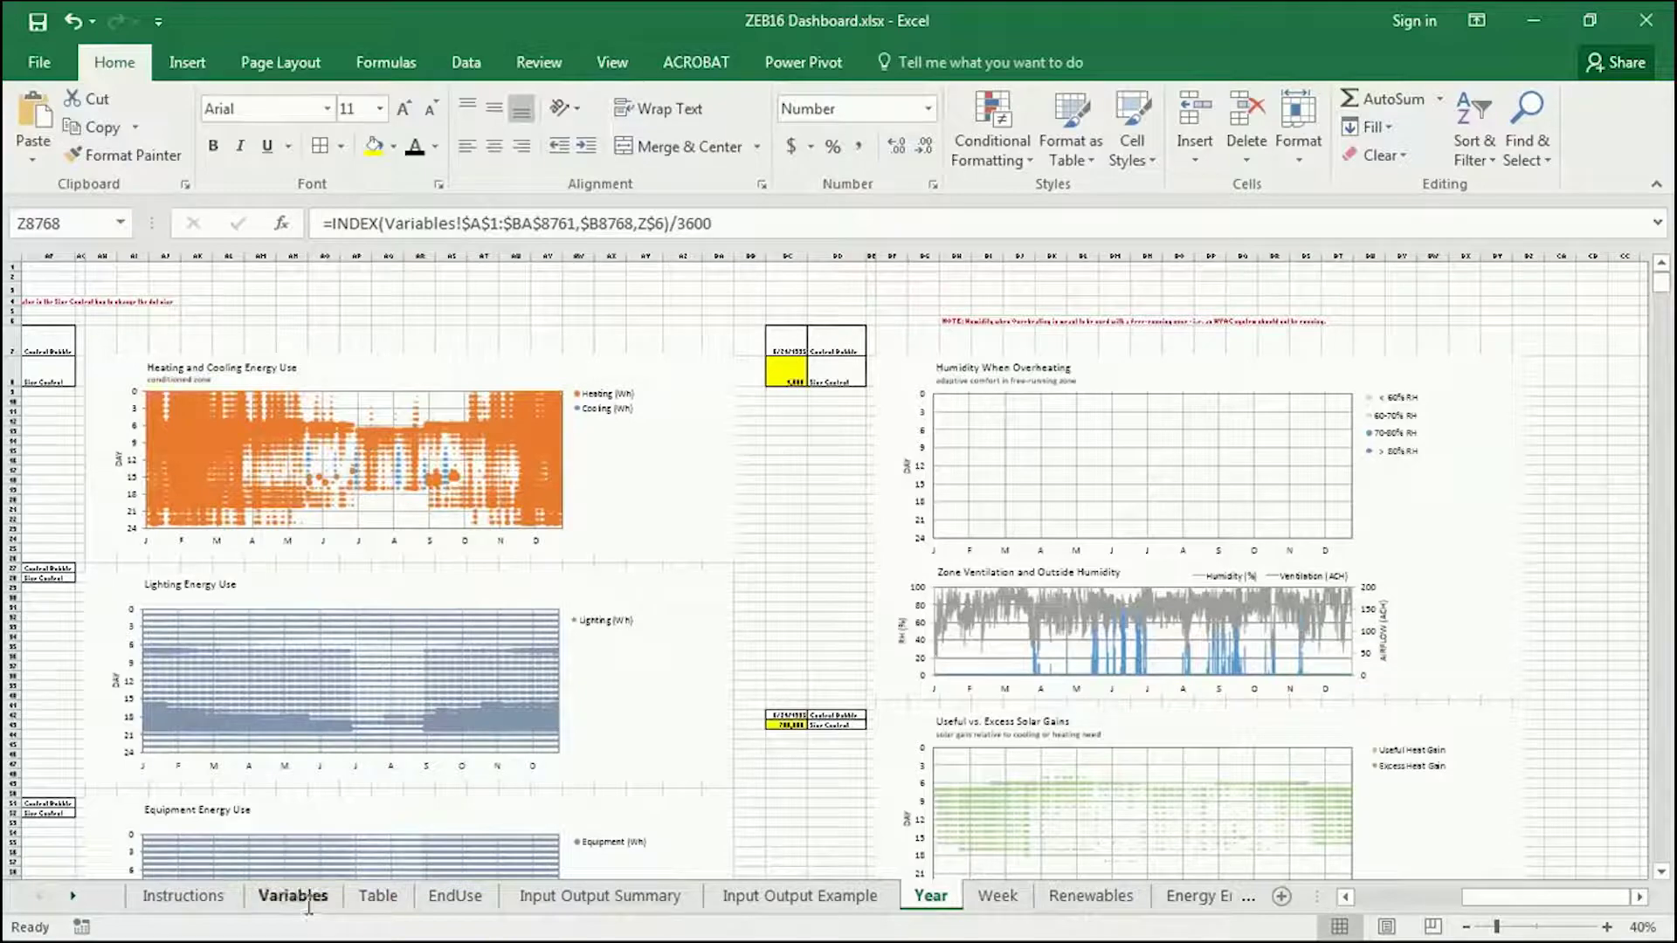
Review the Week sheet's heating, lighting, gains and ventilation charts, zoomed out.
left_click(1000, 900)
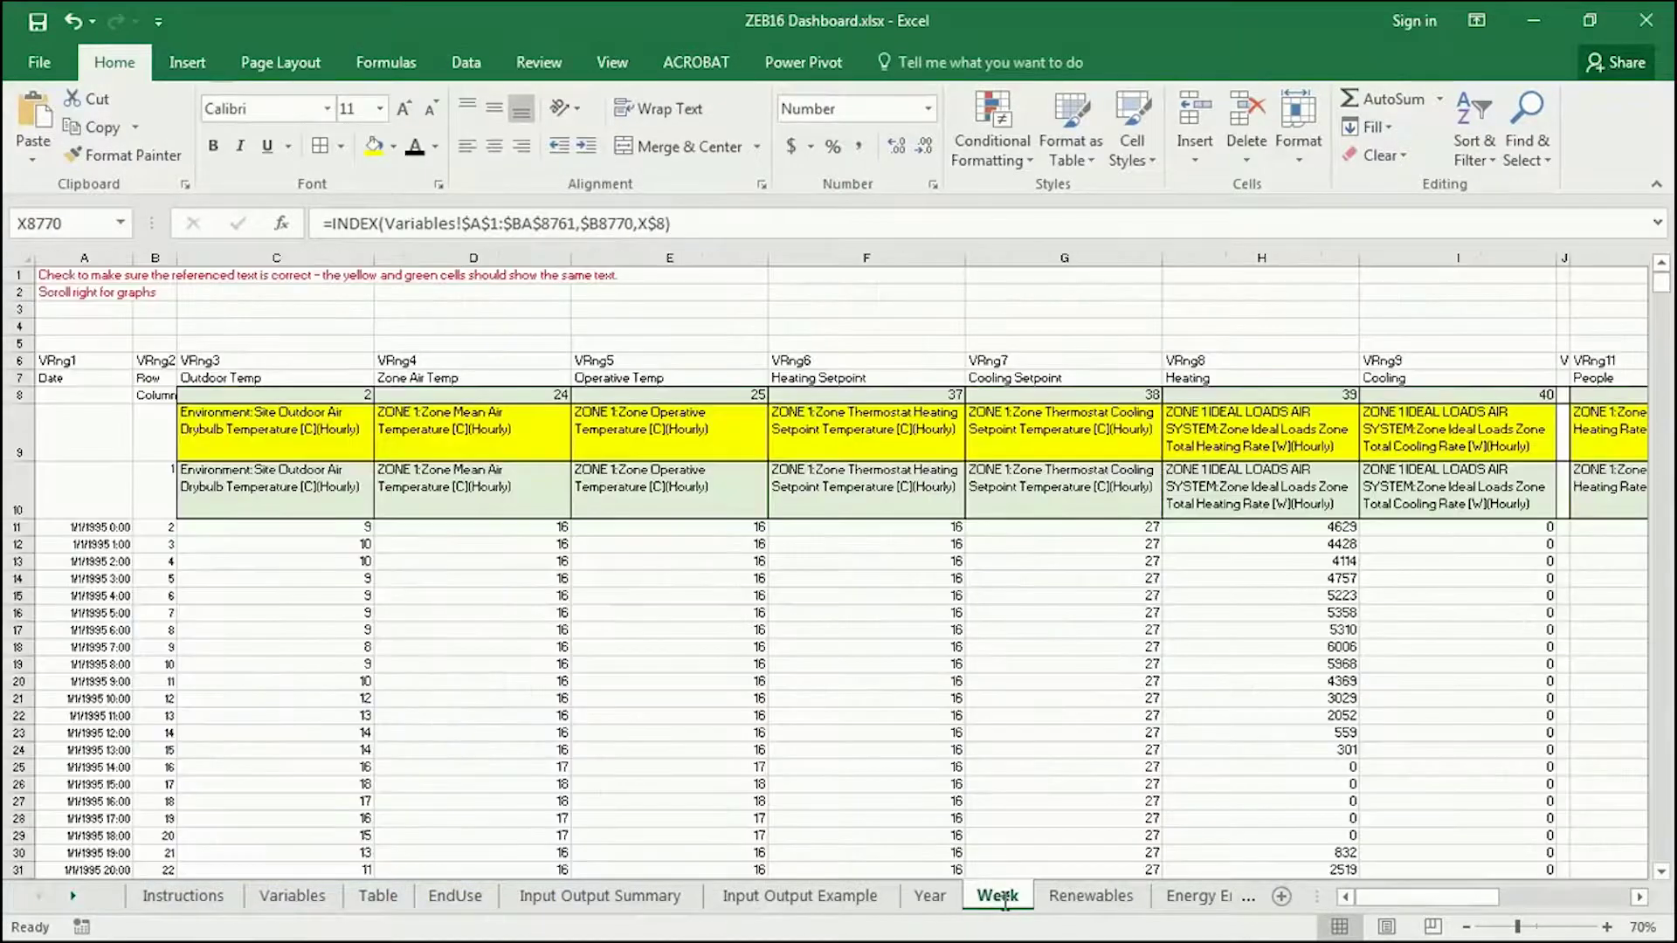
left_click_drag(1415, 898, 1553, 896)
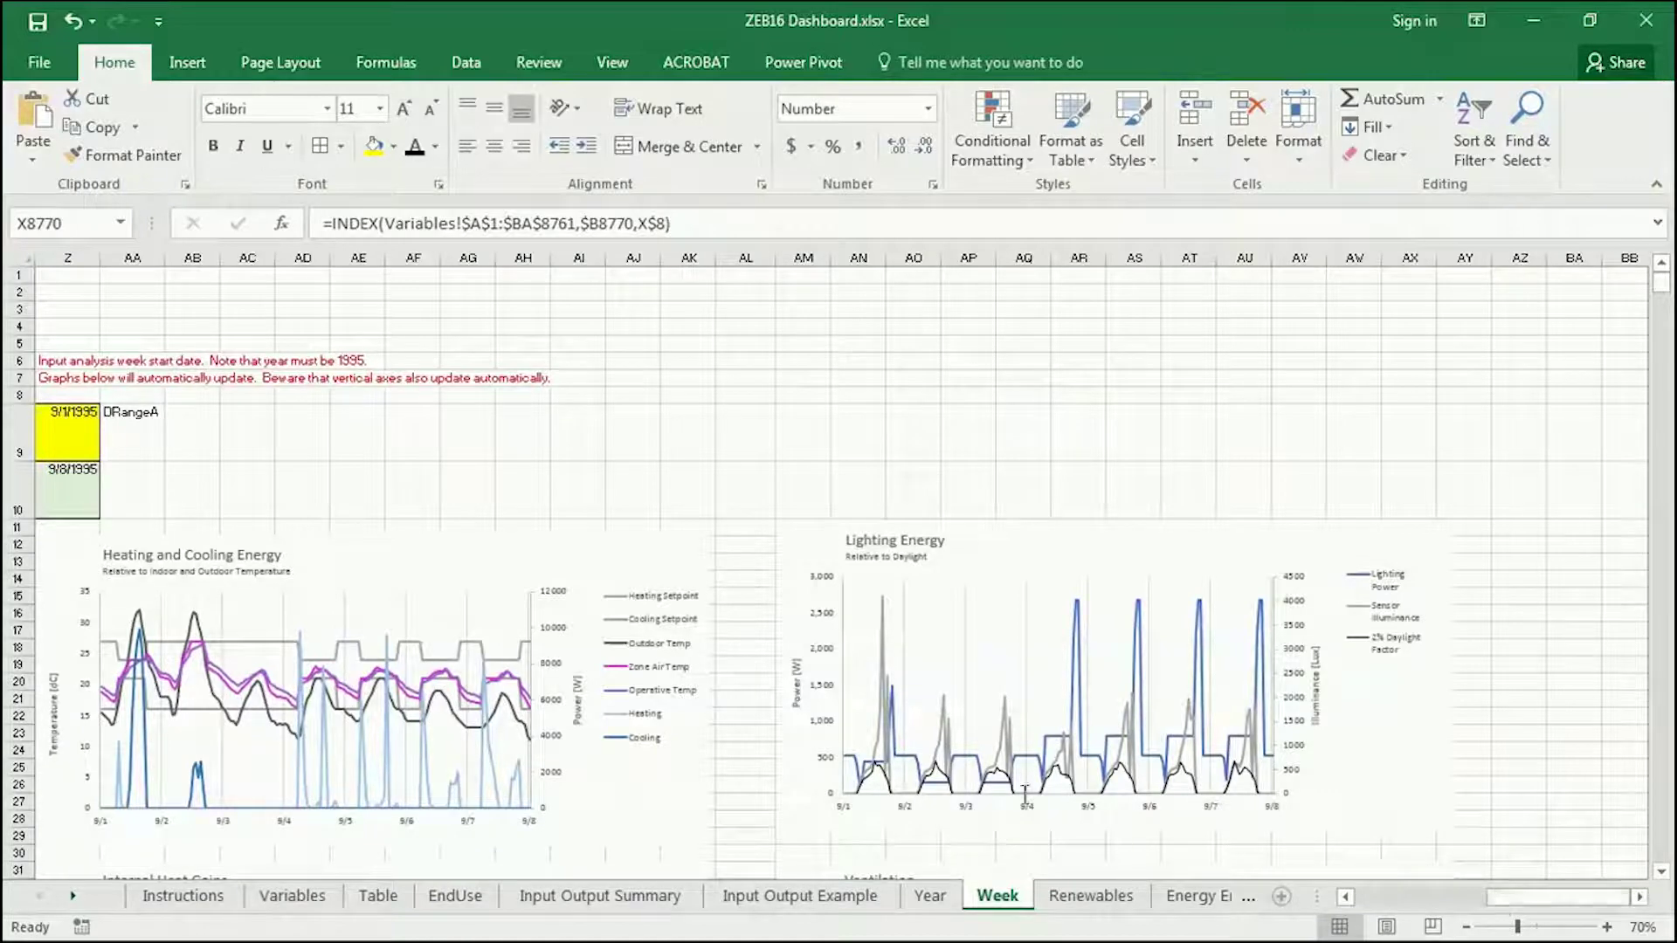
scroll(753, 771, "down", 4)
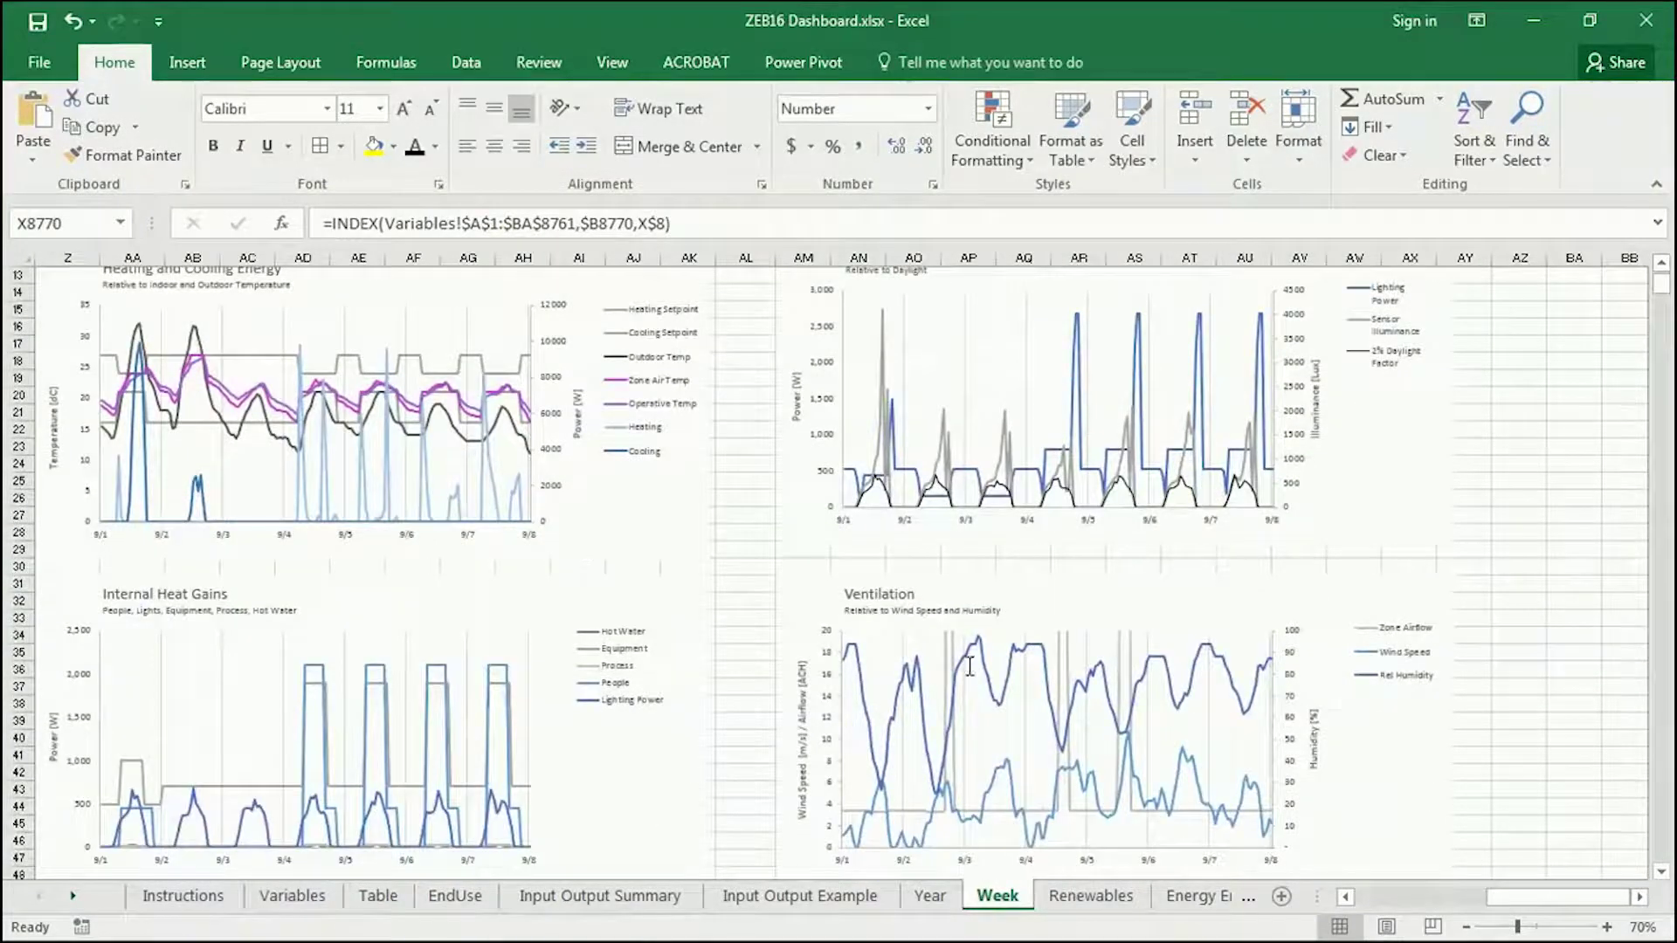
left_click(1467, 927)
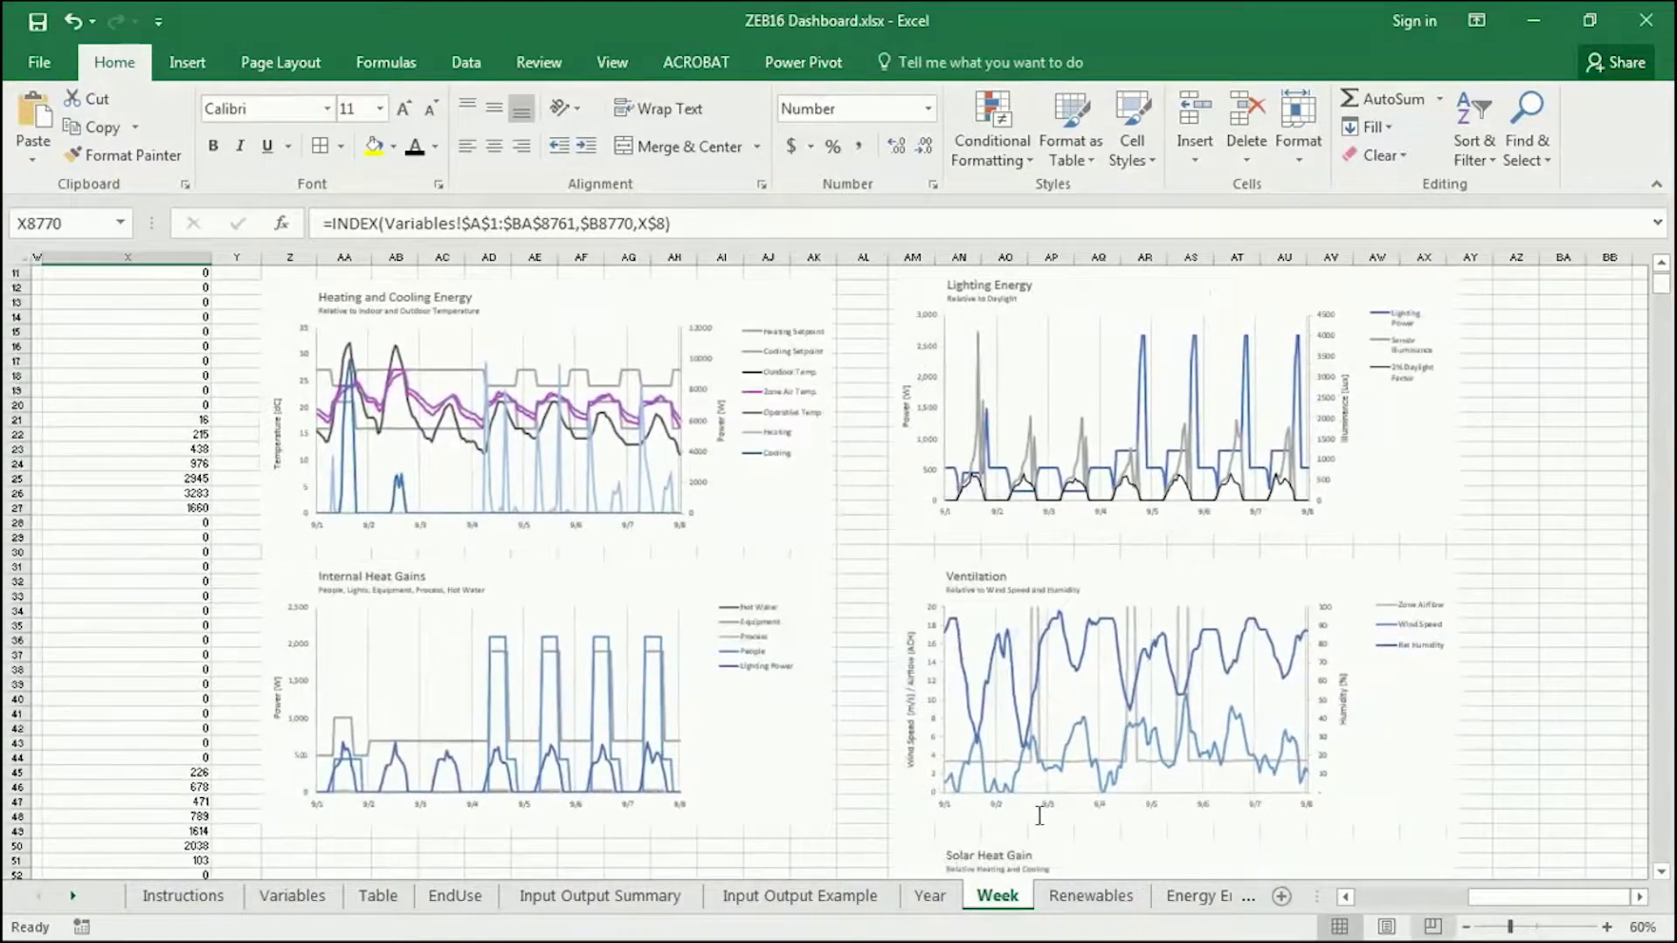
scroll(594, 687, "up", 1)
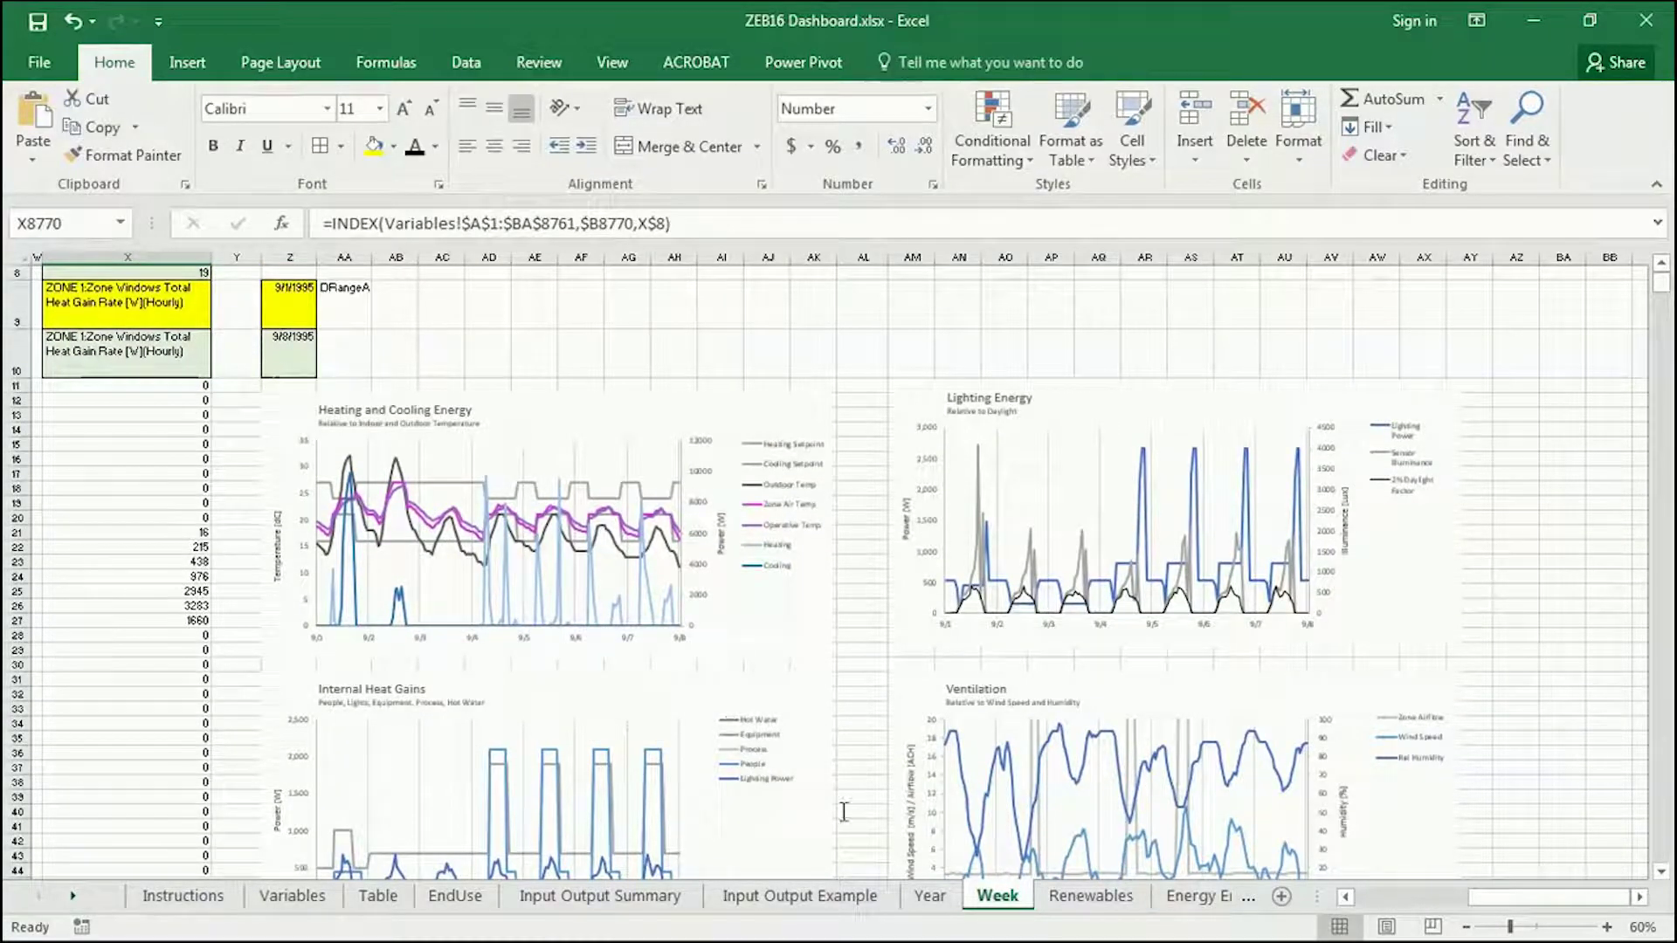
Open the Renewables sheet showing PV 21,864 kWh and wind 20,674 kWh totals.
left_click(1094, 896)
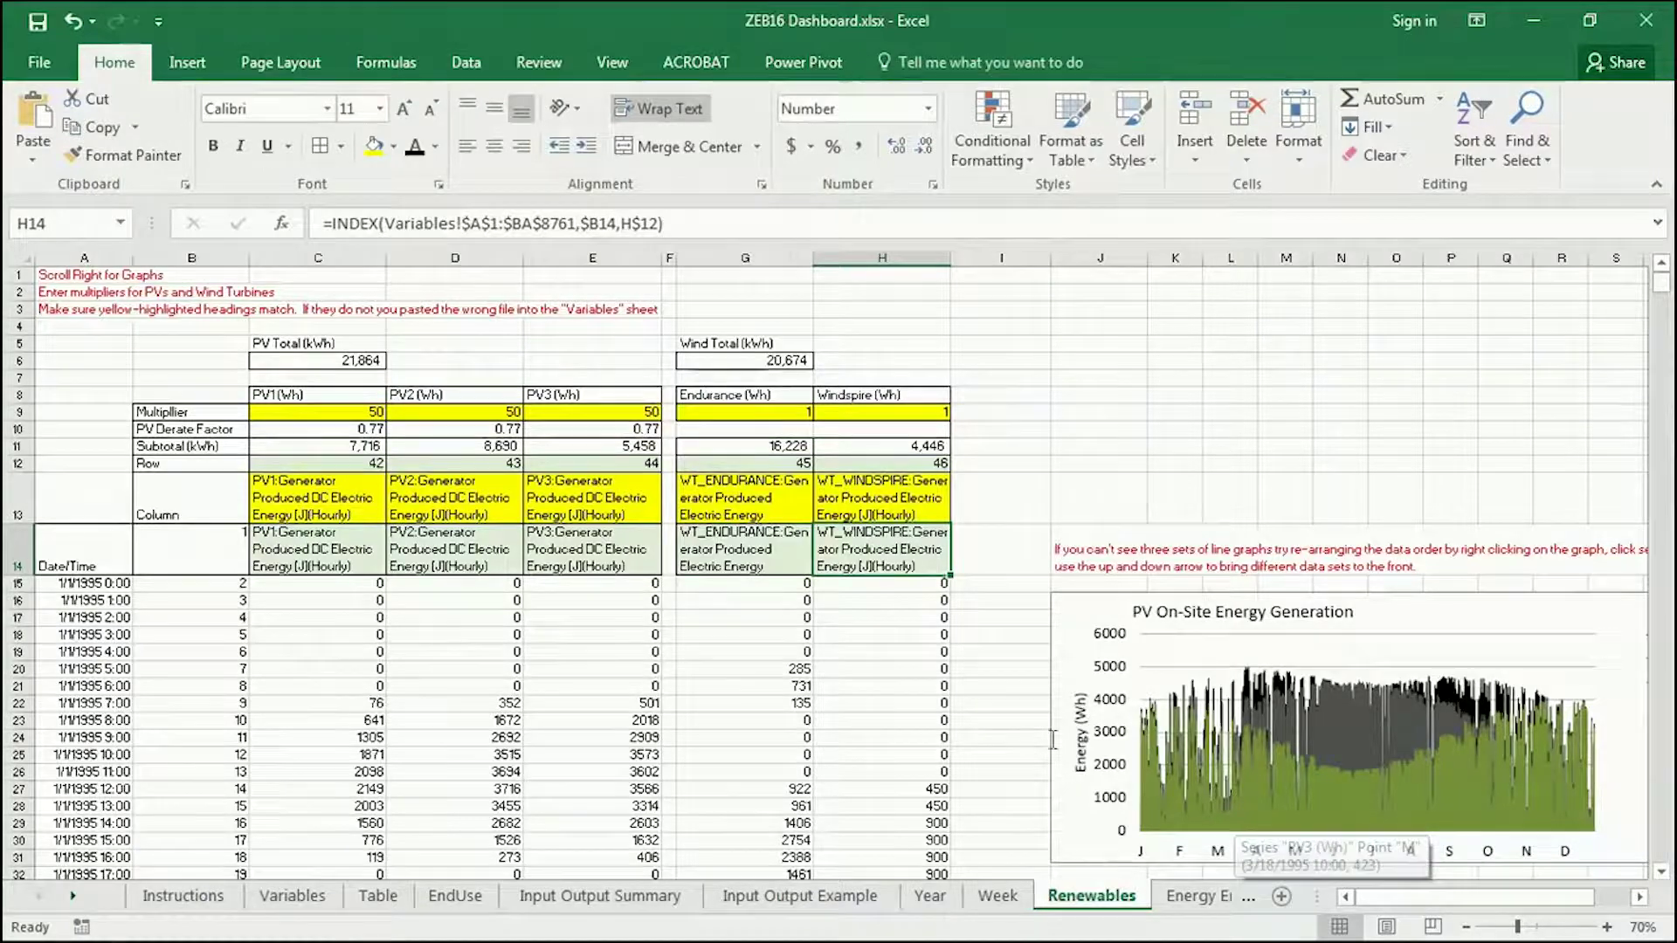
scroll(1031, 752, "down", 6)
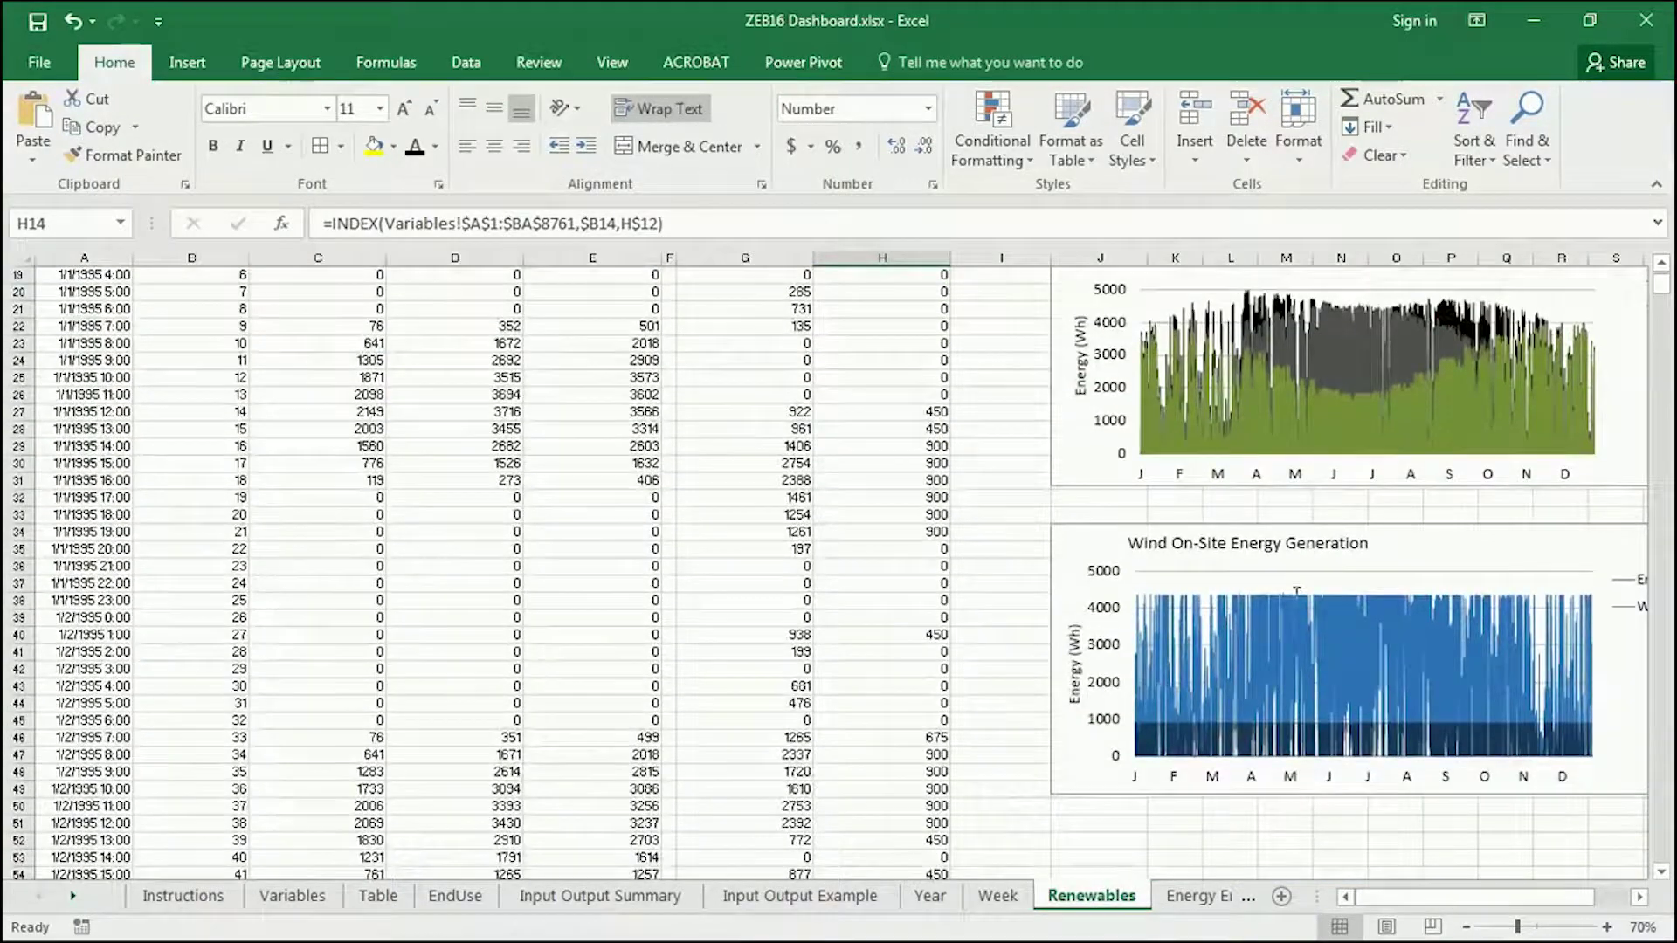
scroll(1119, 747, "up", 6)
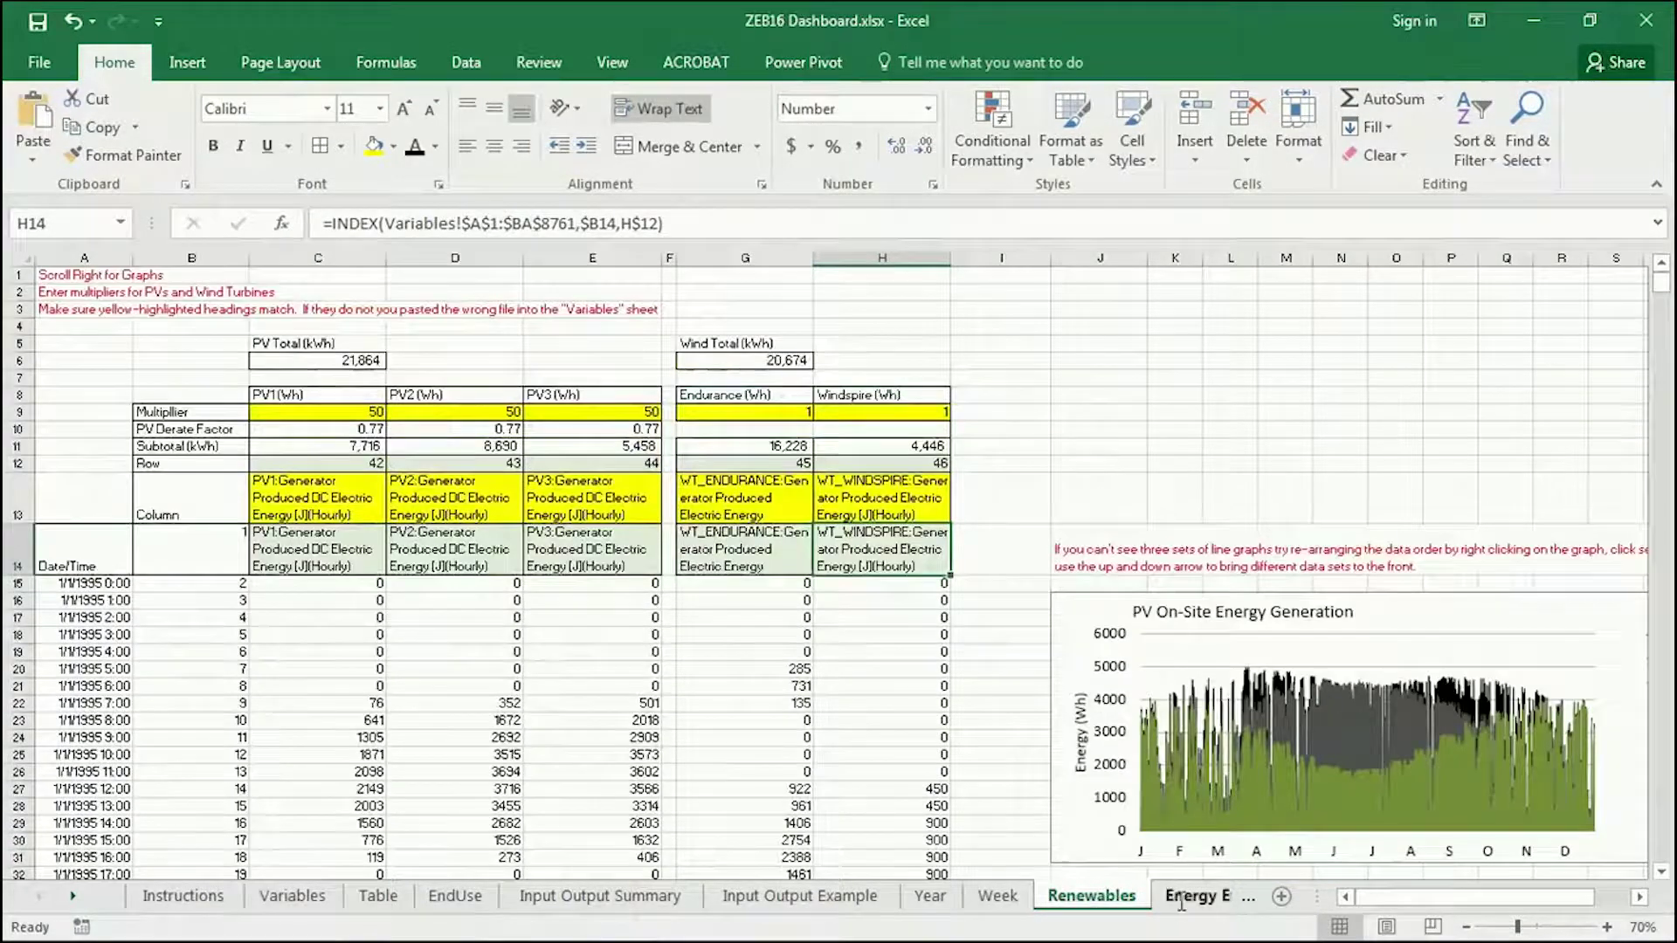
Scroll and zoom out across the Energy End Use charts, then open the Viz Panel sheet.
left_click(1179, 897)
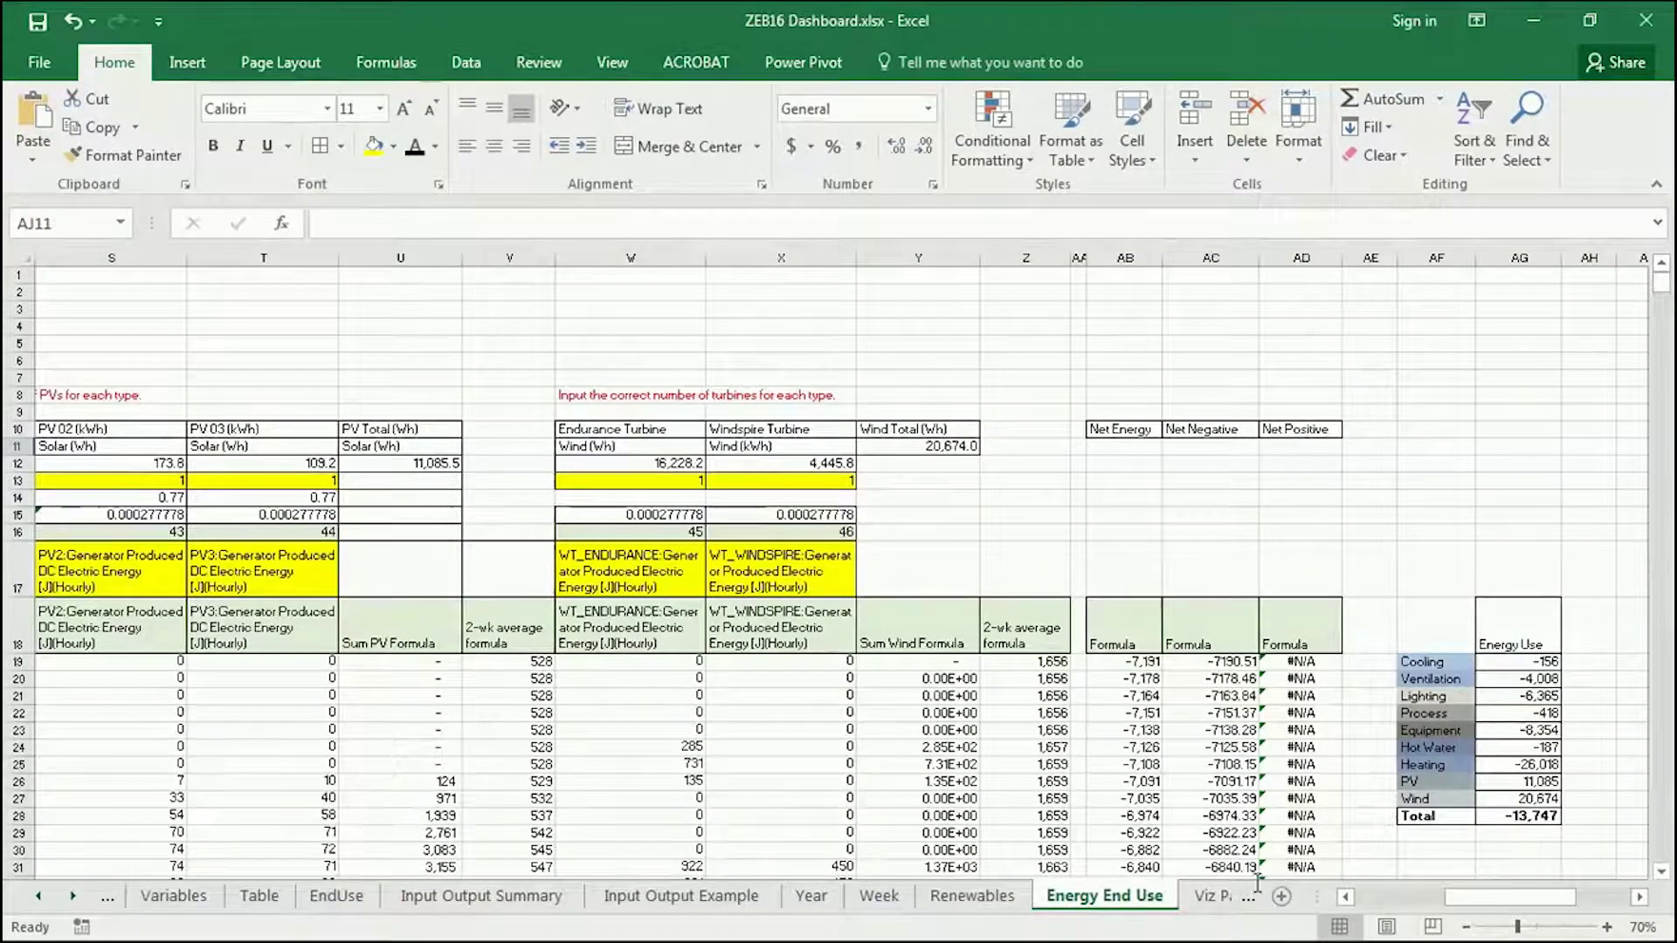
left_click_drag(1482, 897, 1527, 894)
scroll(826, 572, "down", 7)
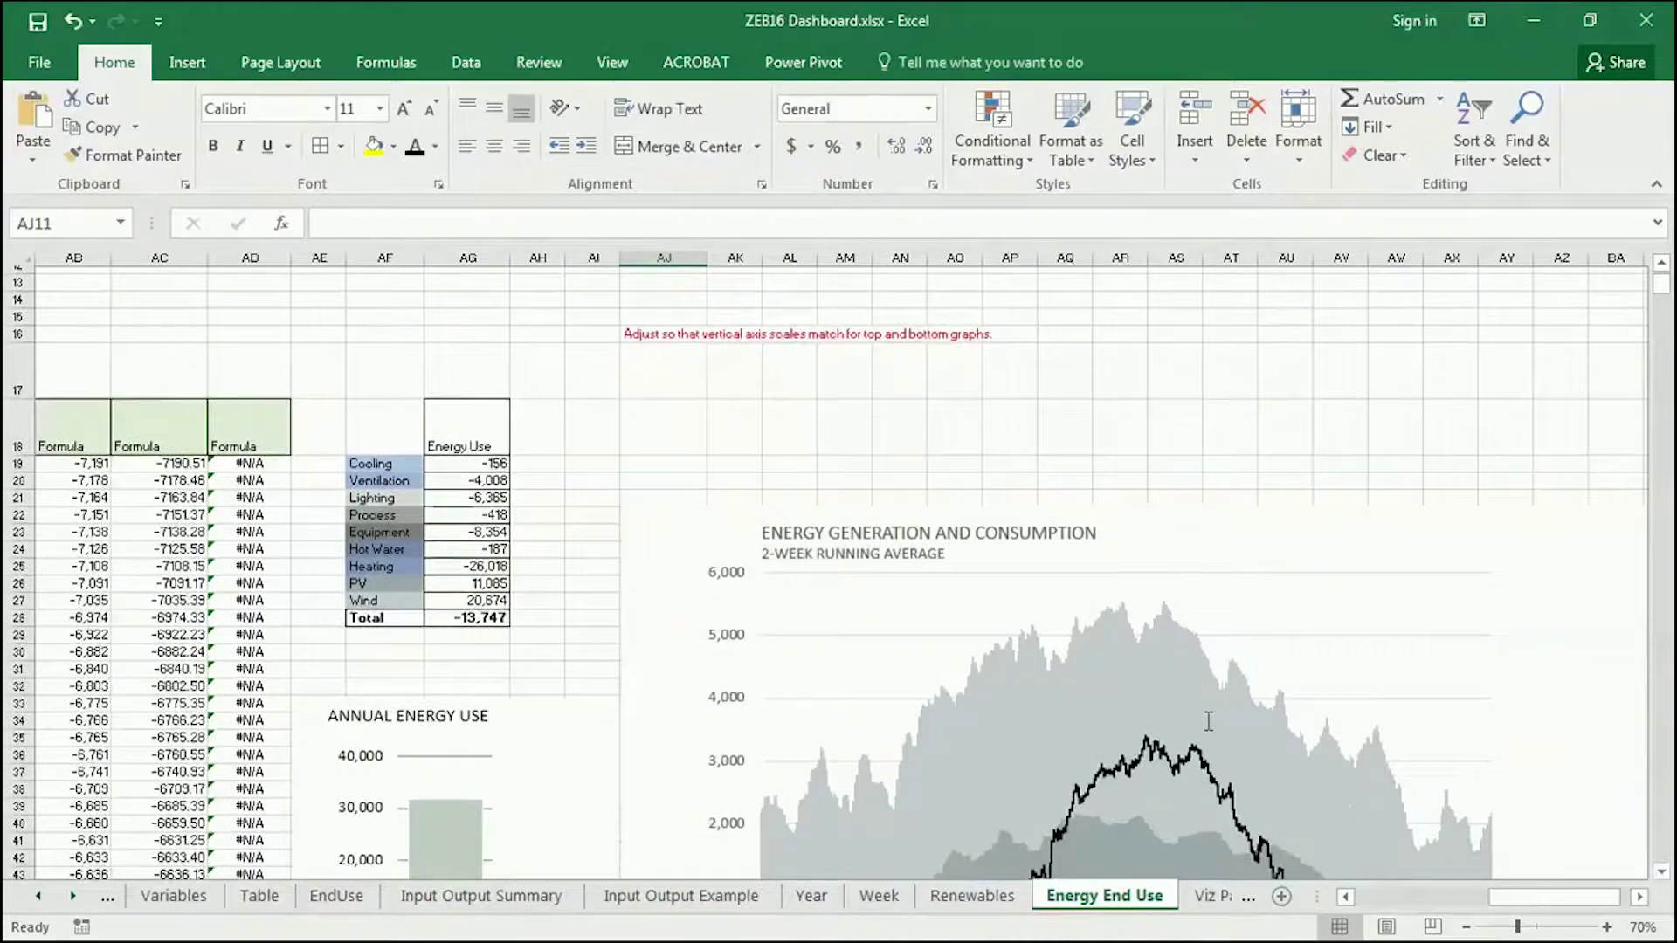
left_click(1468, 925)
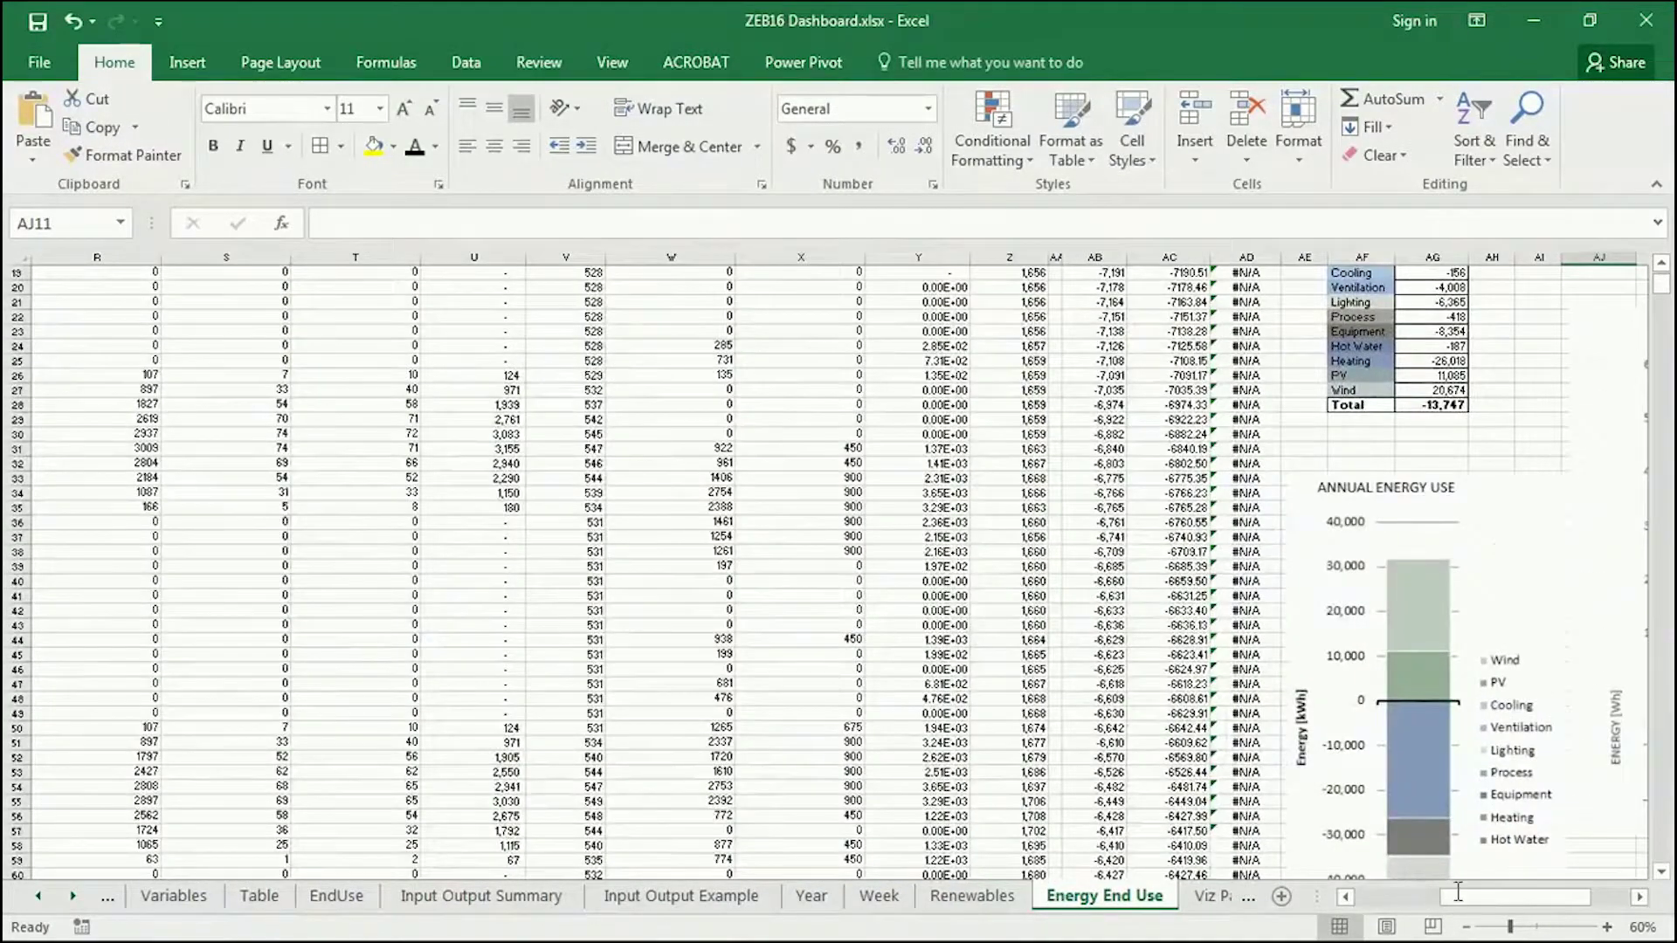
left_click_drag(1458, 891, 1495, 892)
scroll(1069, 765, "down", 2)
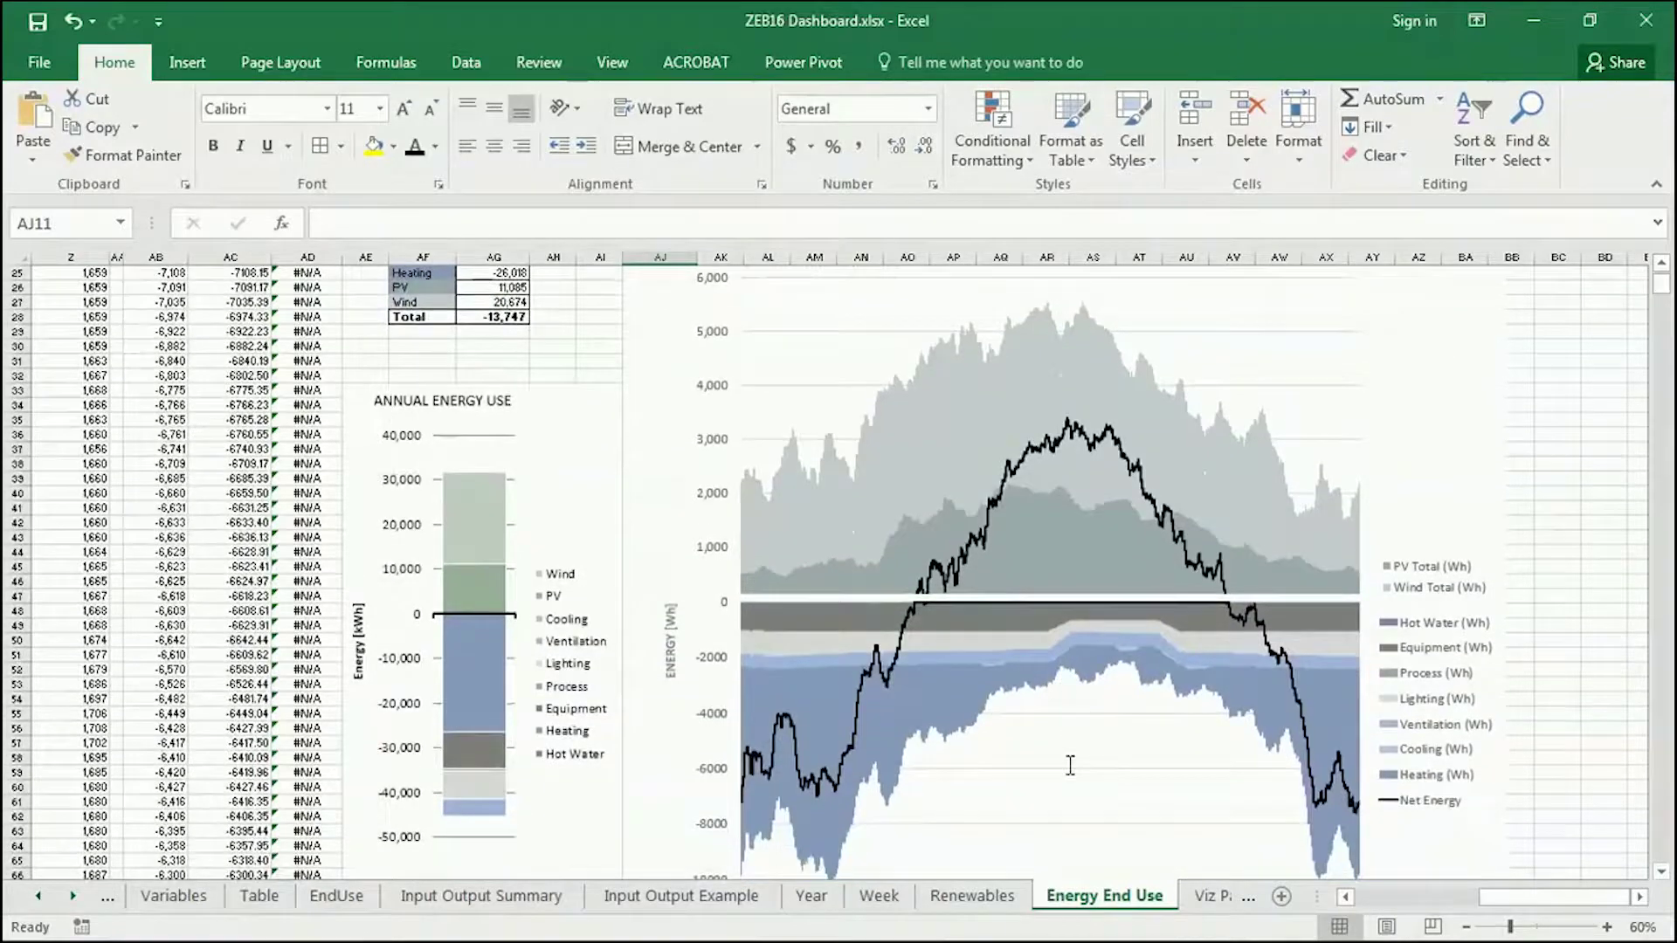
scroll(1070, 765, "down", 1)
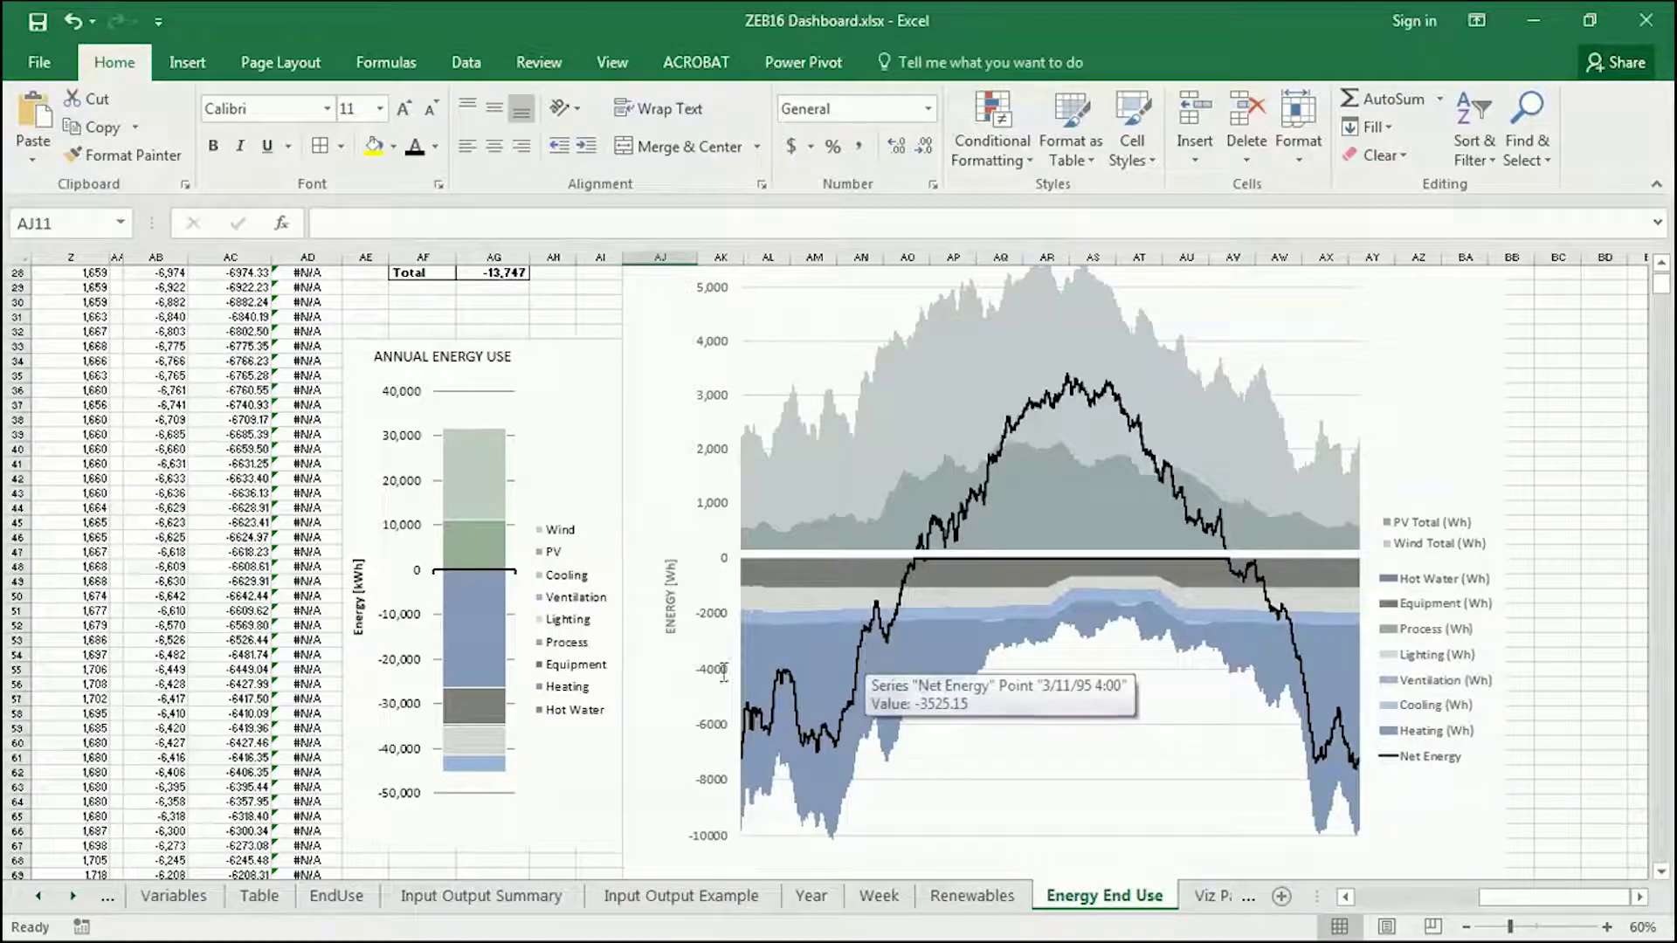
scroll(577, 669, "up", 5)
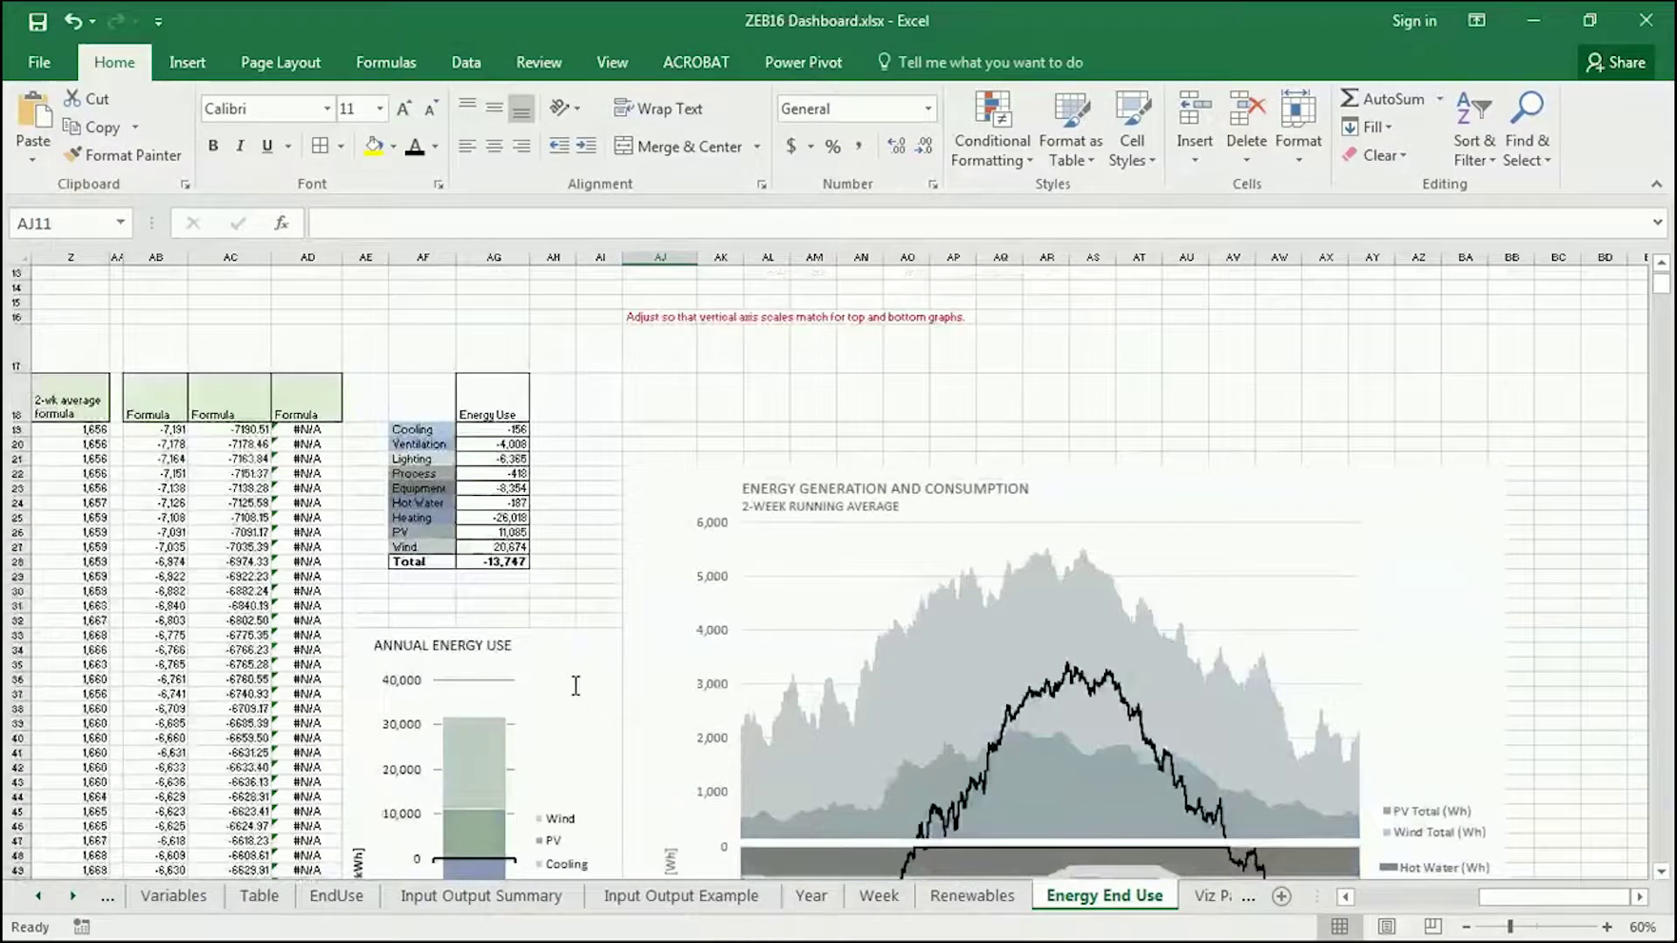
left_click(1212, 895)
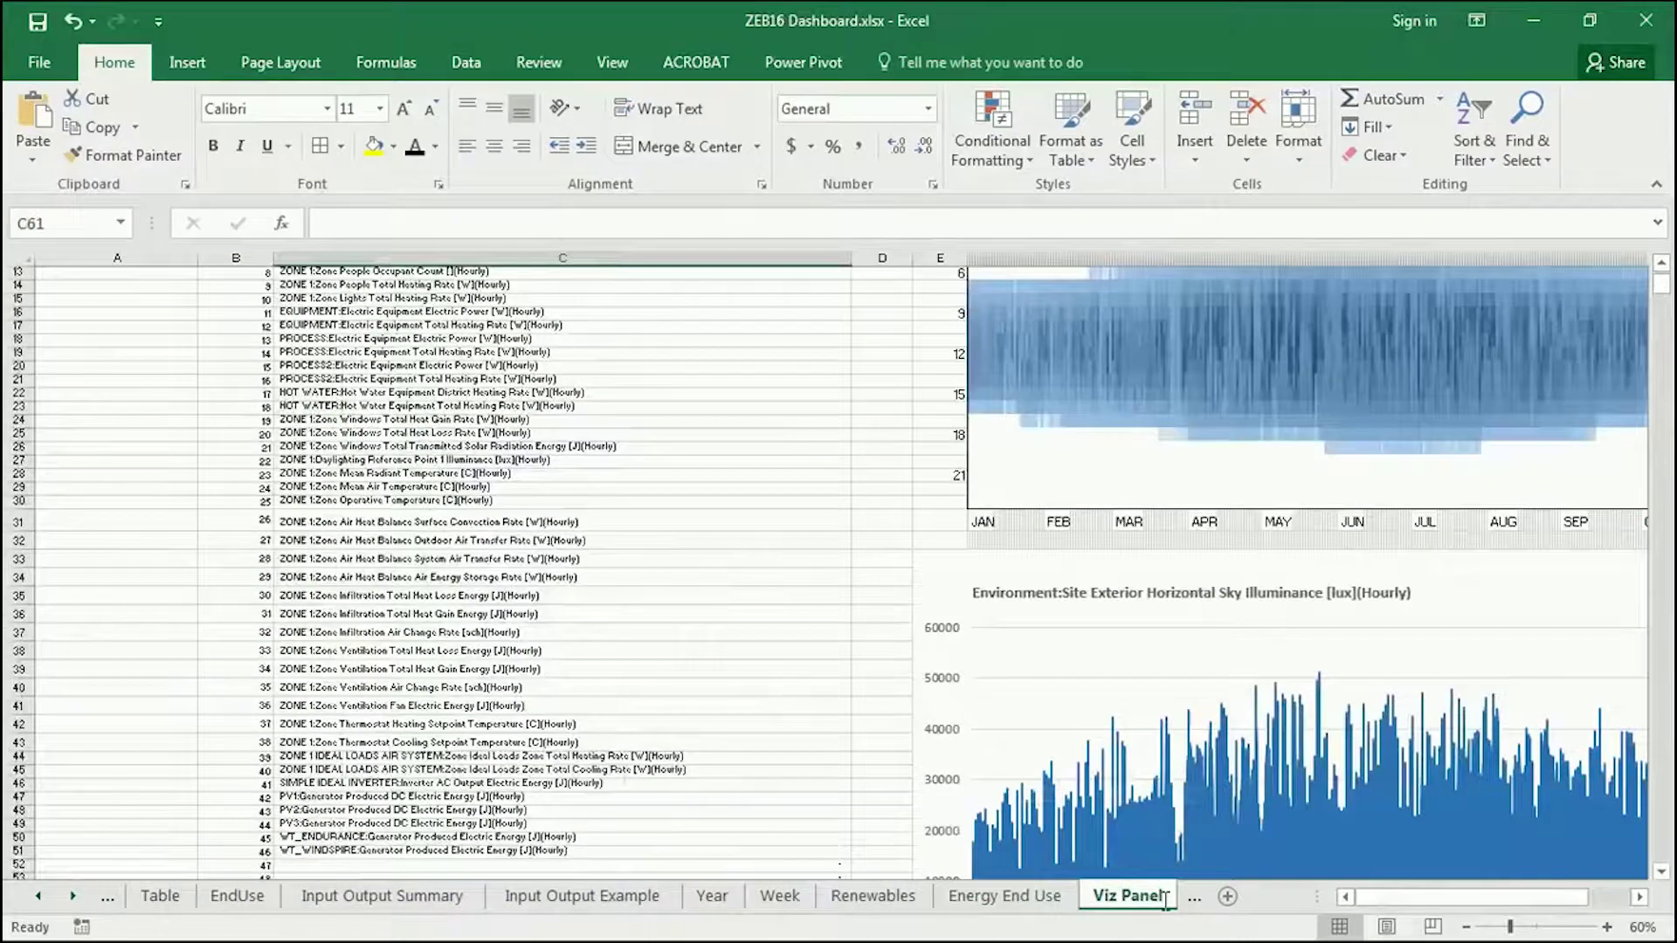
scroll(1334, 747, "up", 4)
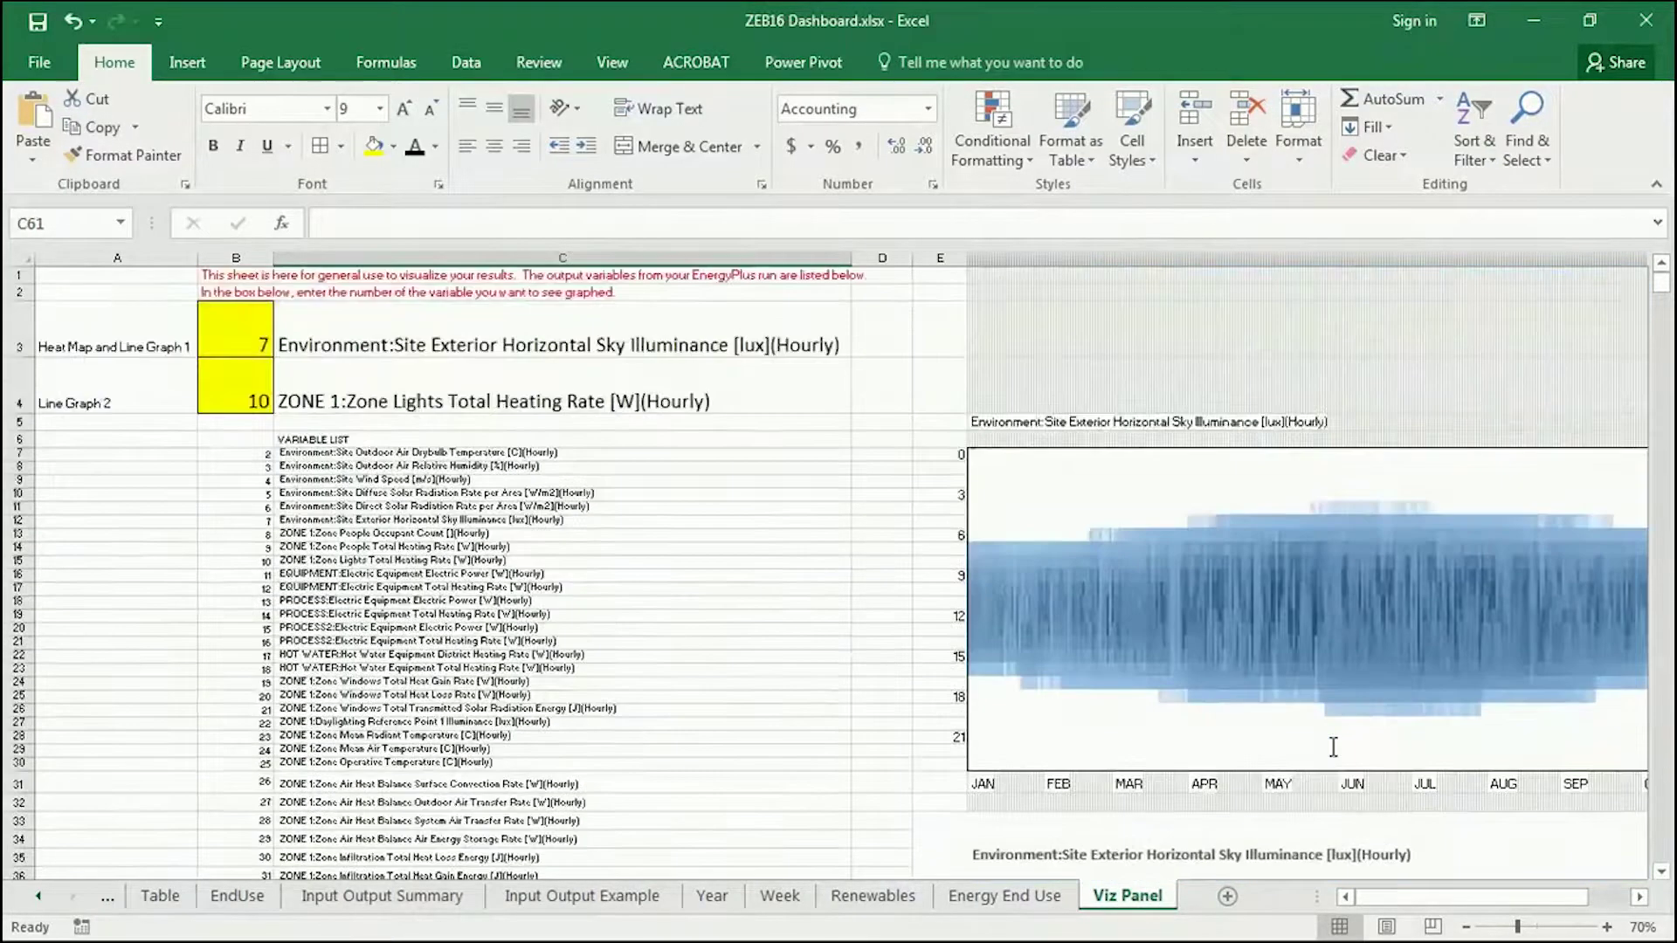
scroll(1406, 854, "right", 6)
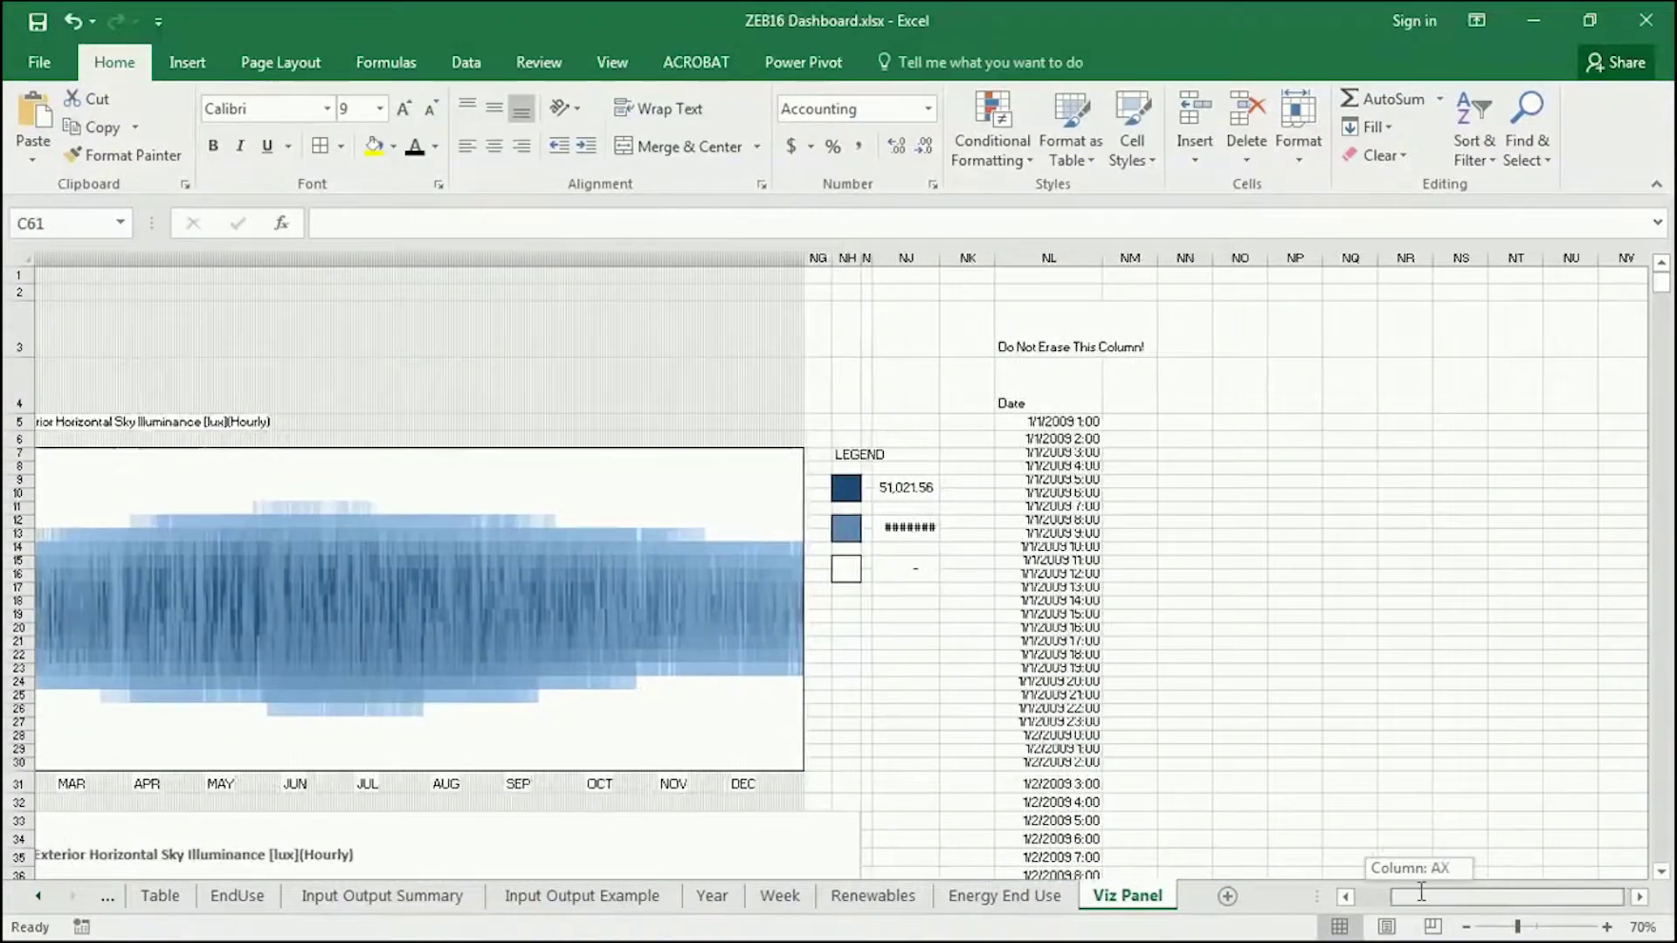
scroll(1406, 854, "left", 6)
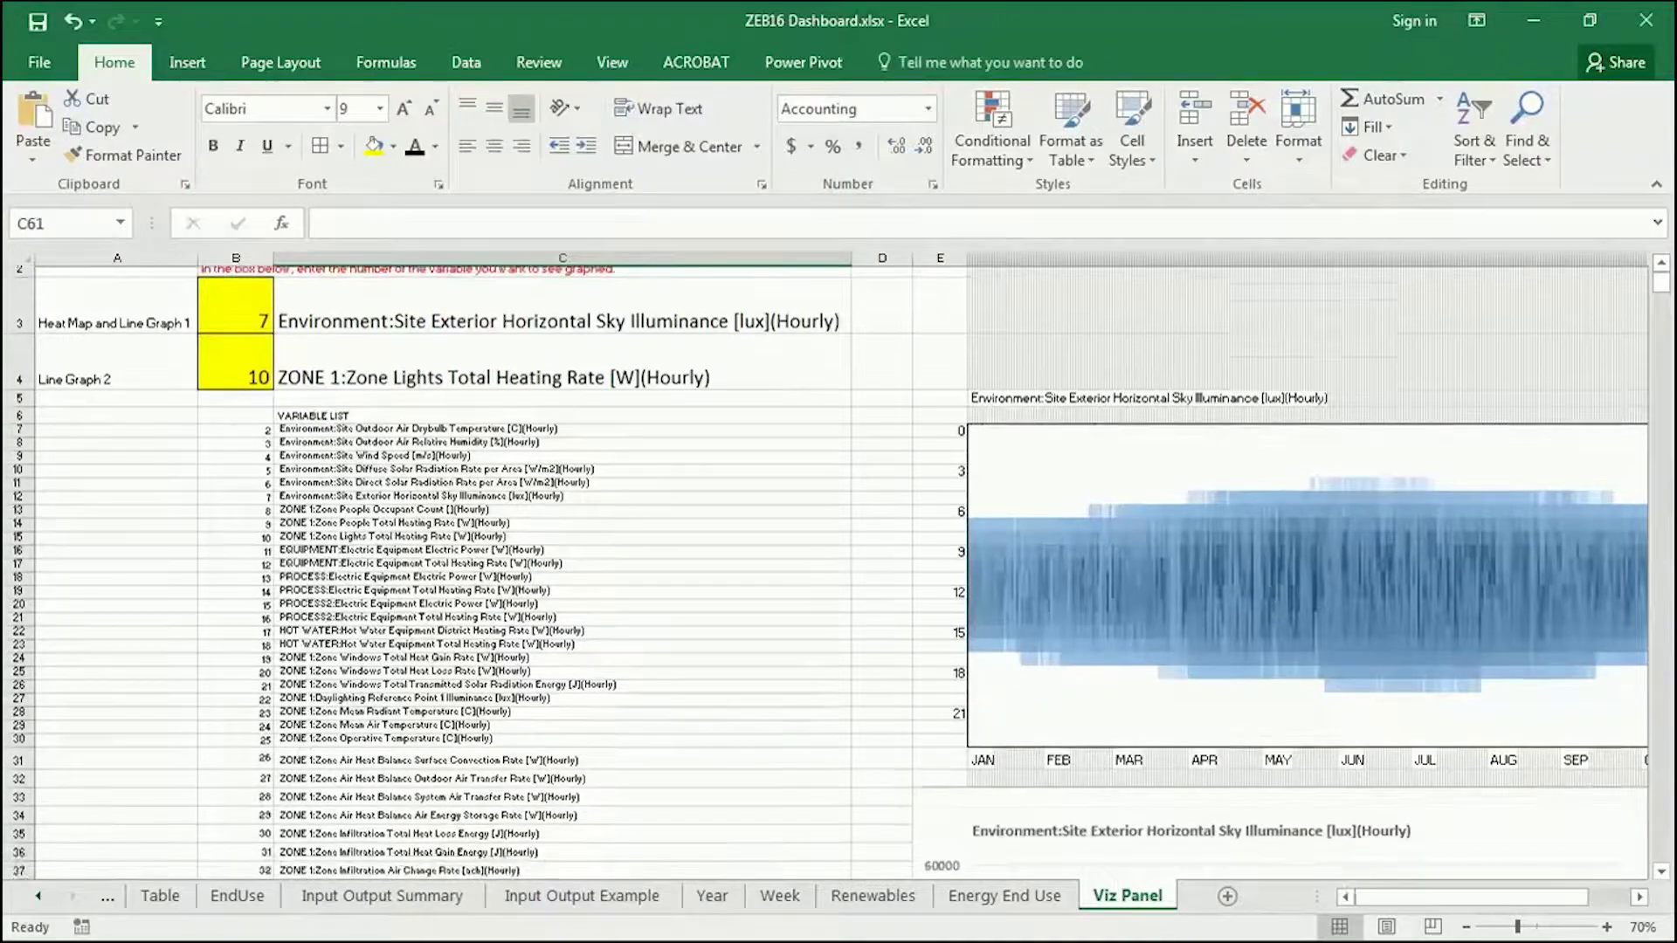
scroll(1021, 601, "down", 7)
scroll(1176, 653, "down", 5)
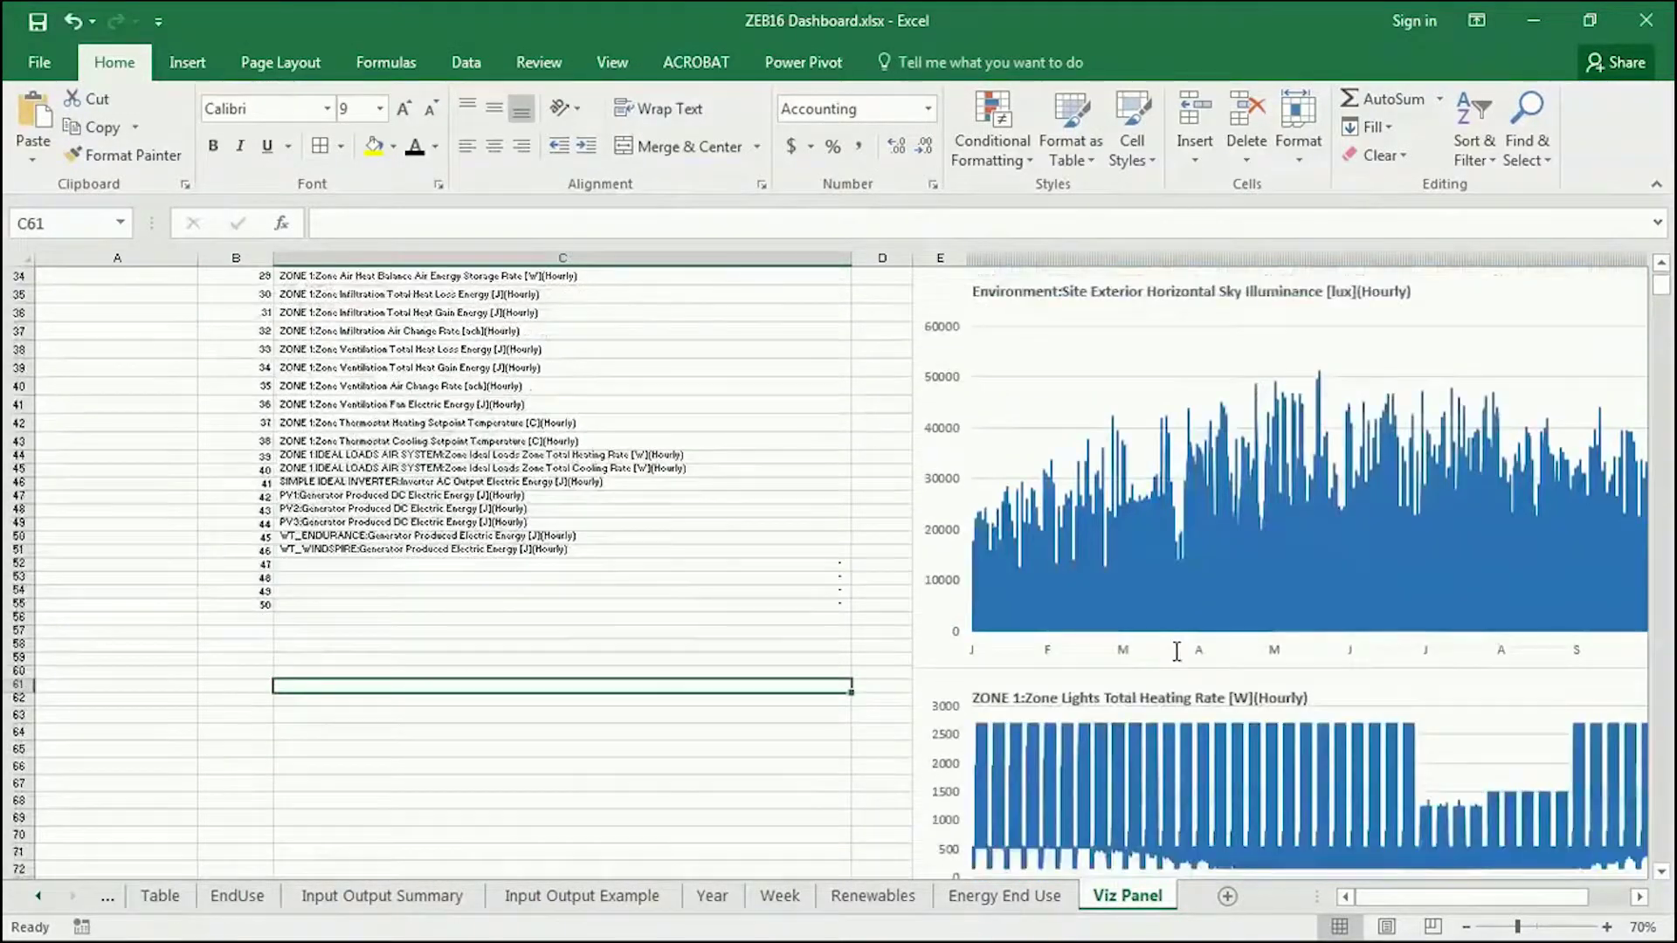
scroll(339, 434, "up", 12)
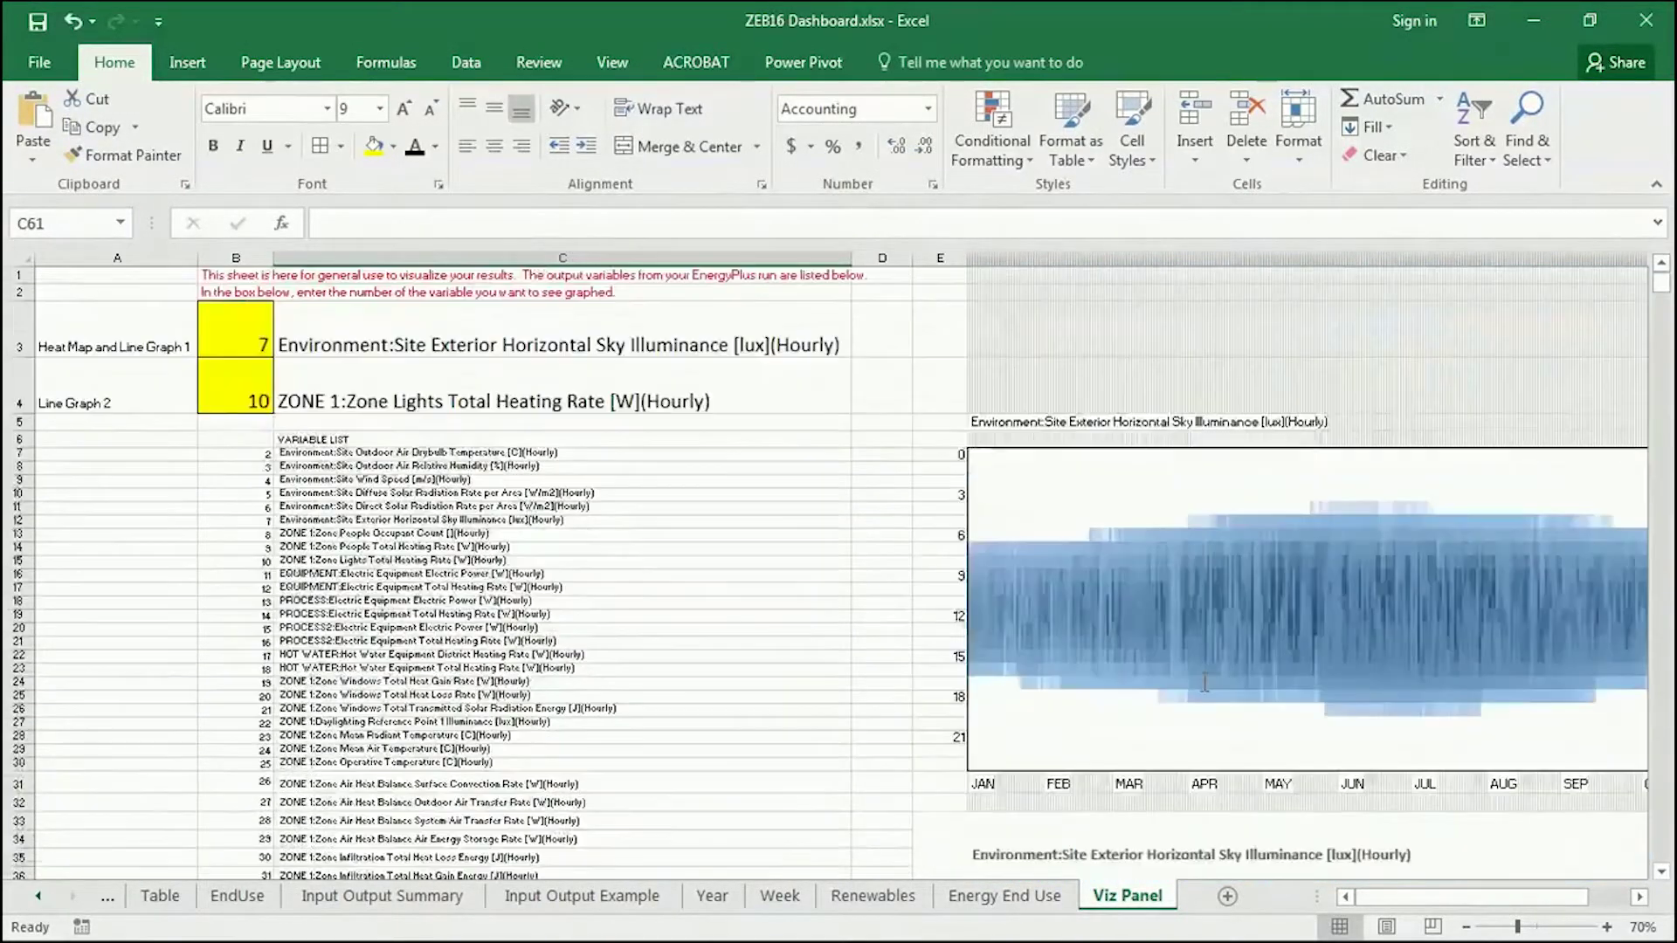
left_click_drag(340, 434, 330, 826)
left_click(312, 439)
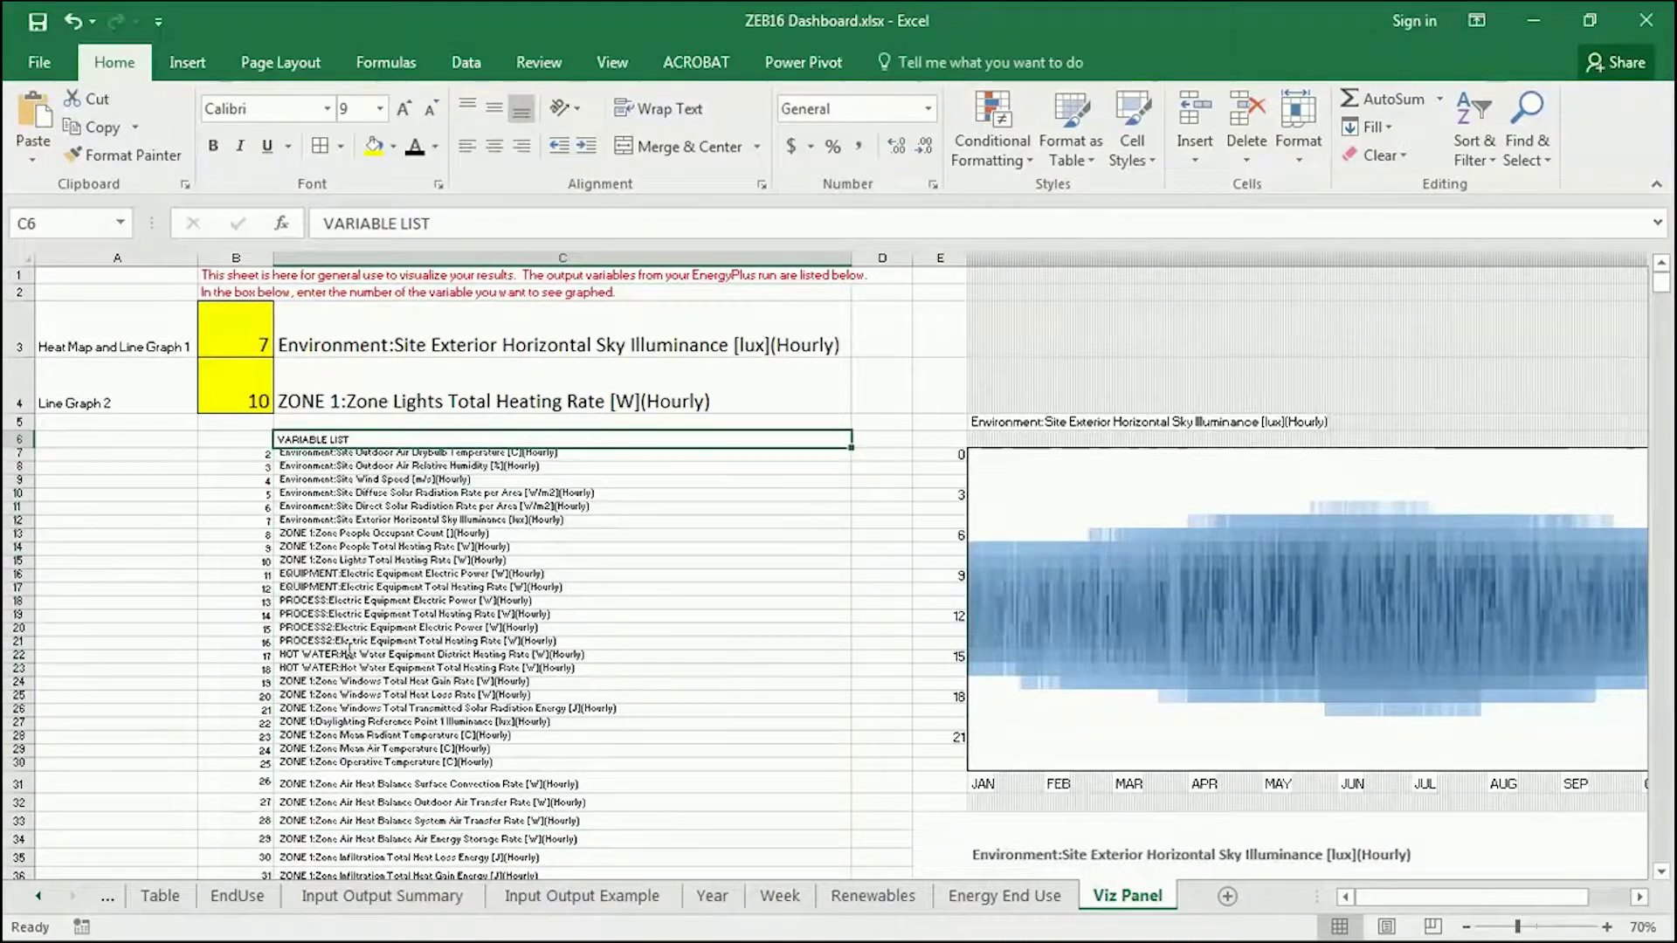
scroll(349, 648, "down", 10)
scroll(349, 648, "up", 10)
left_click(354, 506)
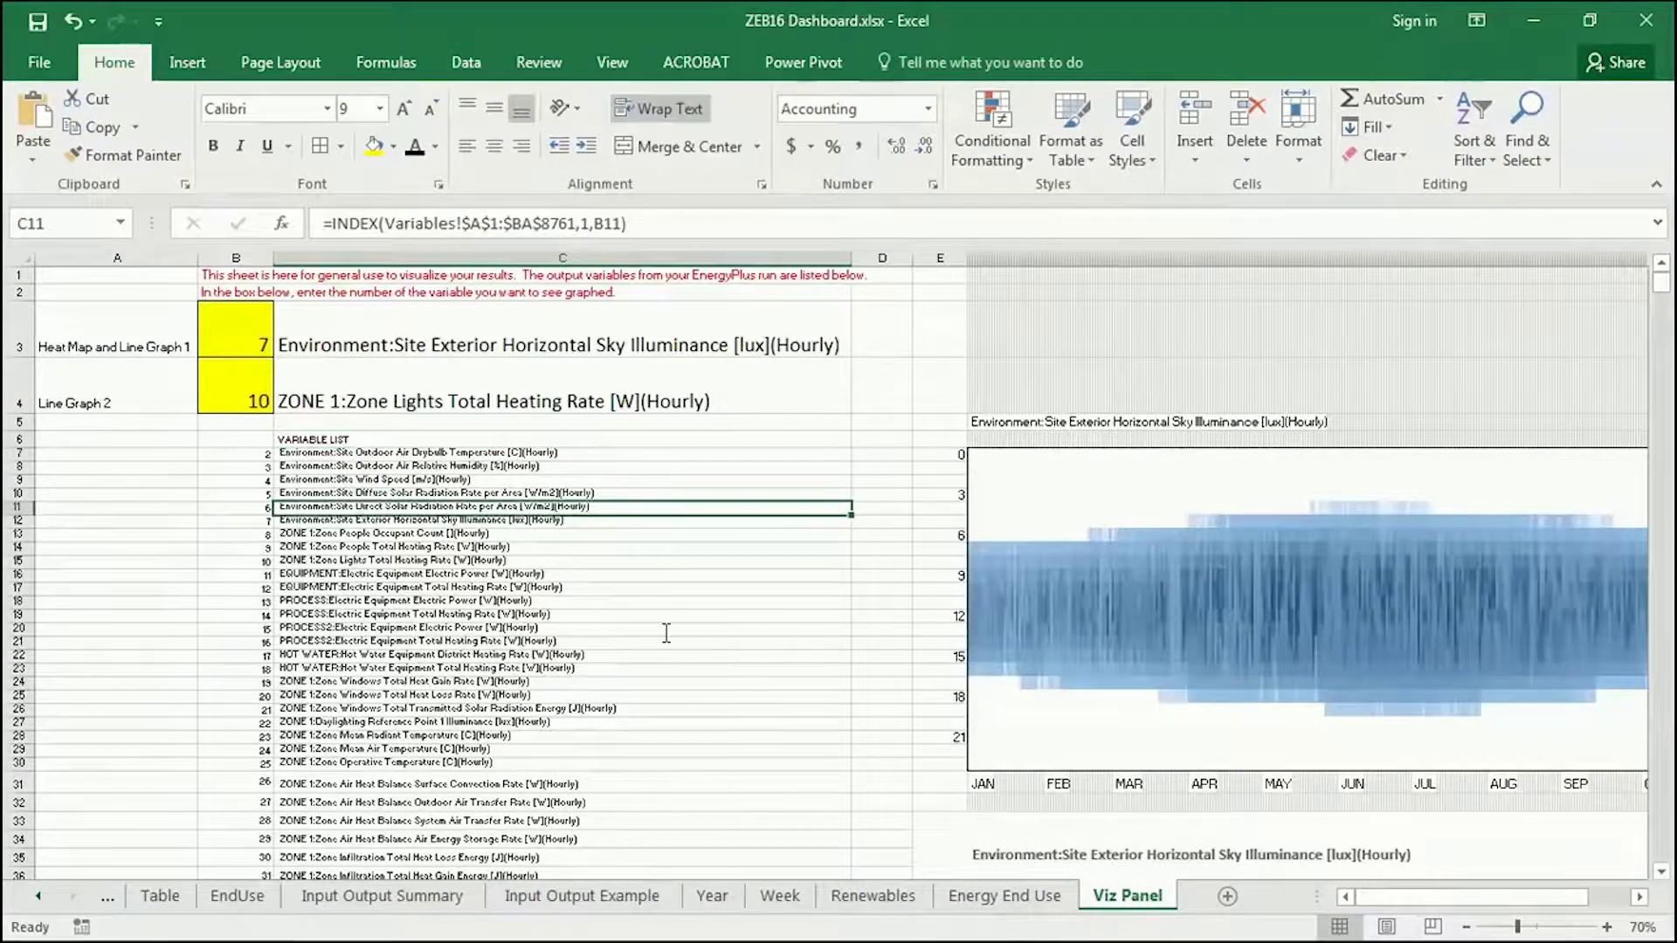
left_click(259, 348)
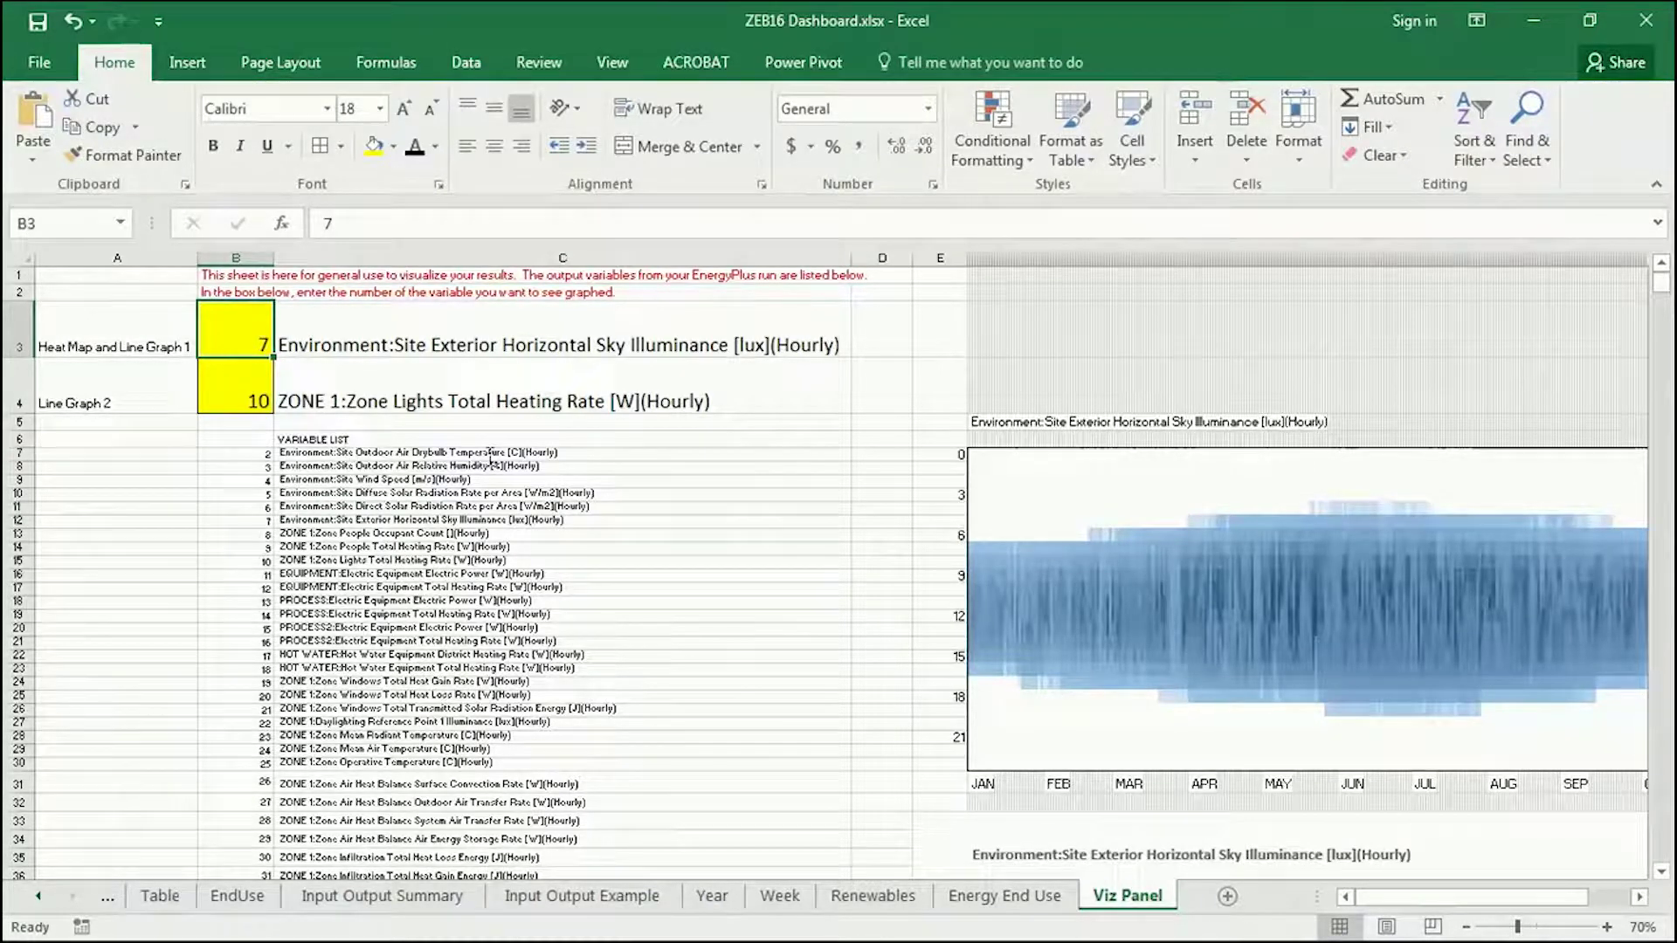
Enter 2 in B3 to chart outdoor air drybulb temperature, zooming out to 50%.
type("2")
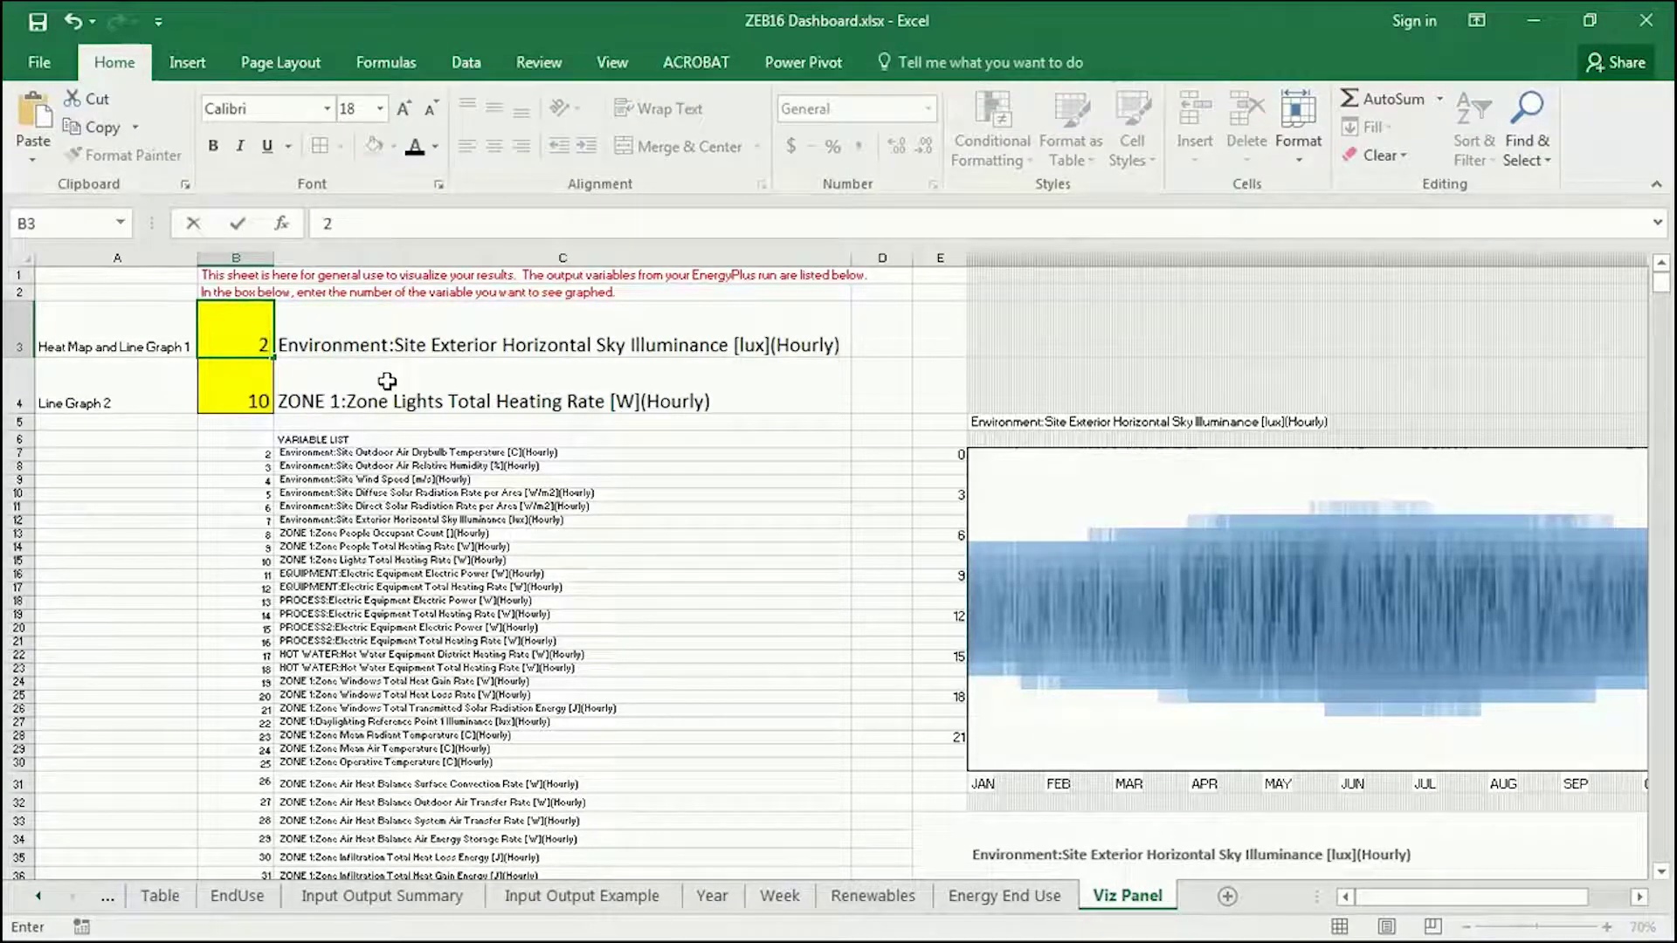
key("Return")
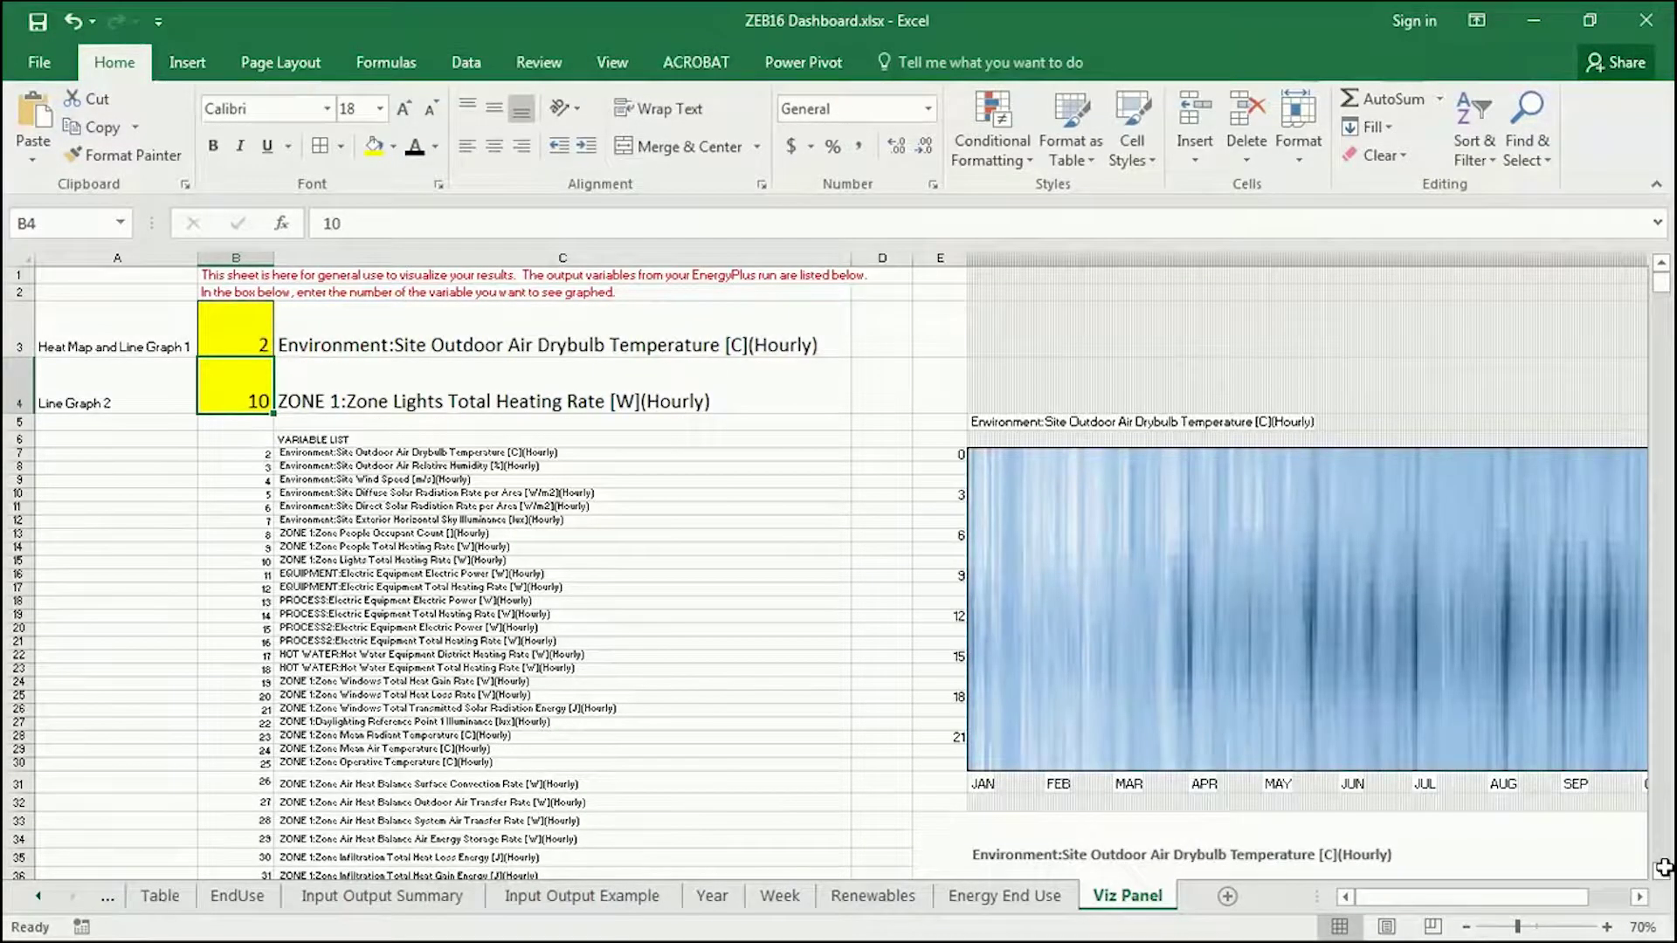
scroll(1663, 867, "down", 2)
scroll(1664, 868, "down", 2)
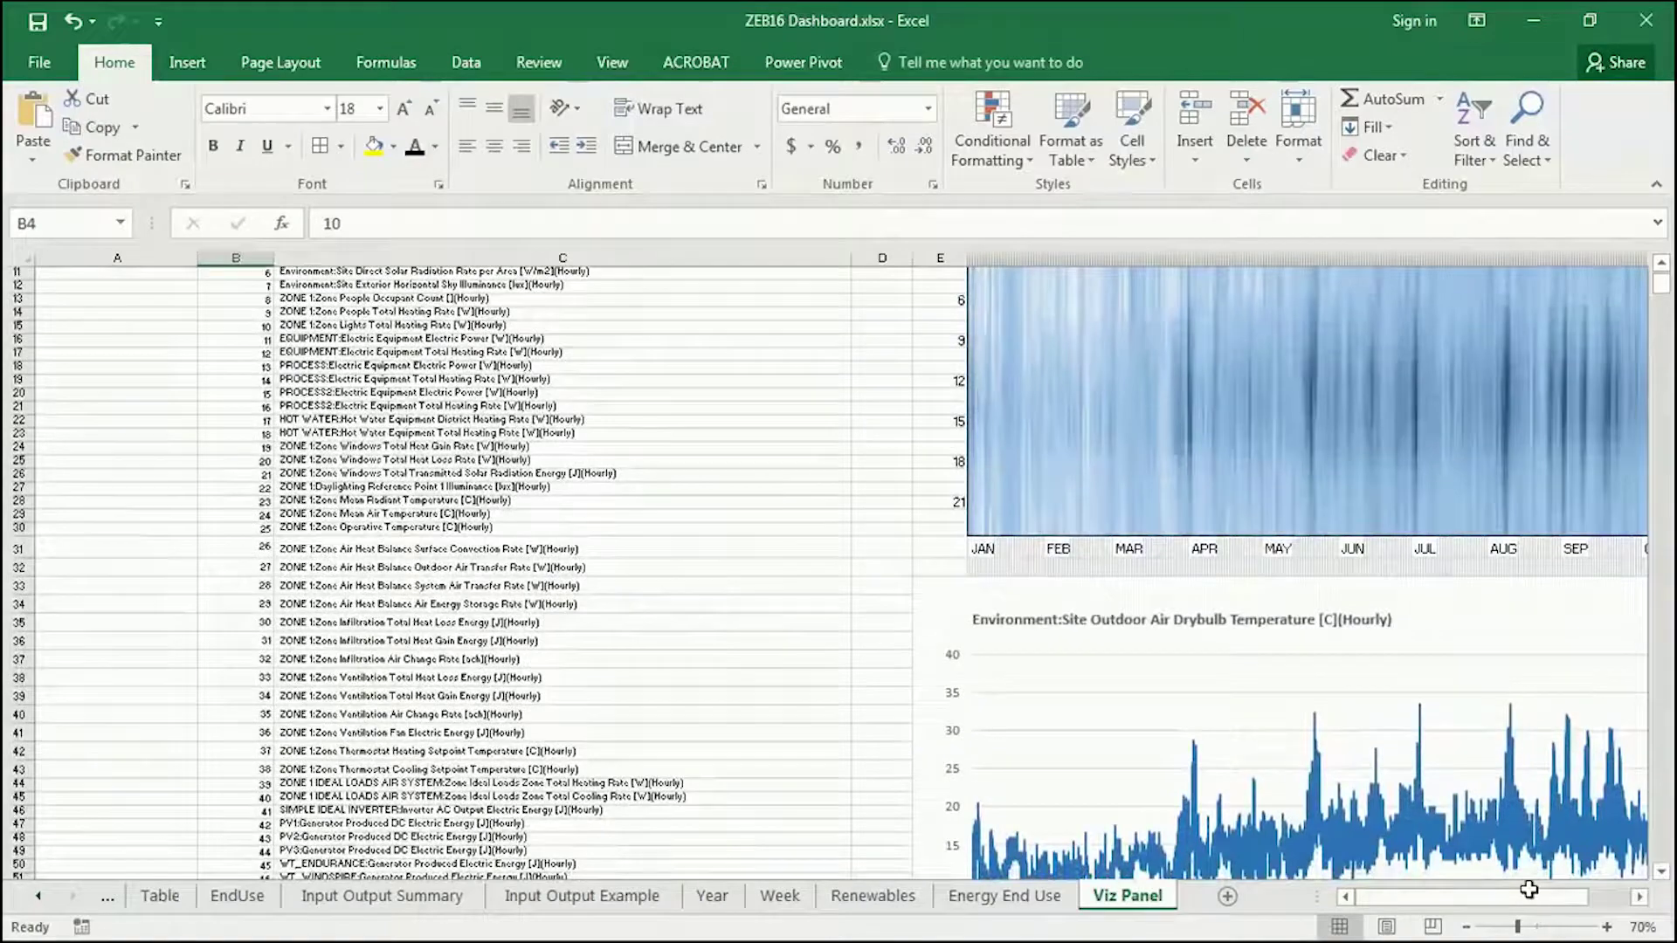
left_click(1468, 926)
left_click(1467, 925)
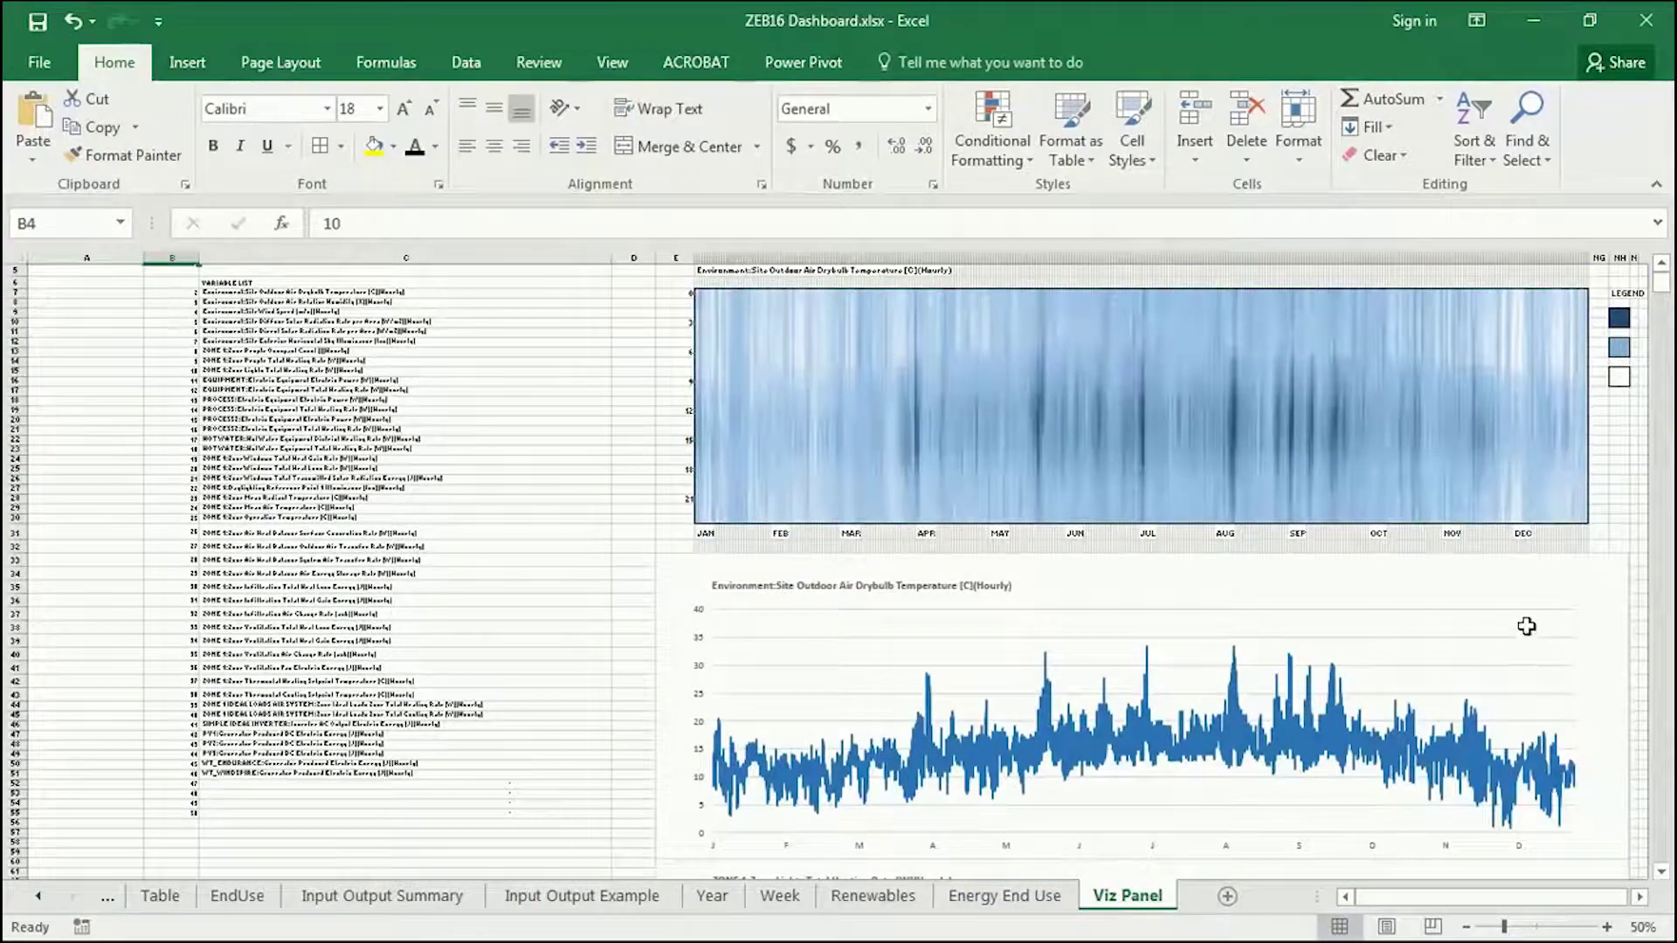
left_click_drag(1621, 898, 1630, 898)
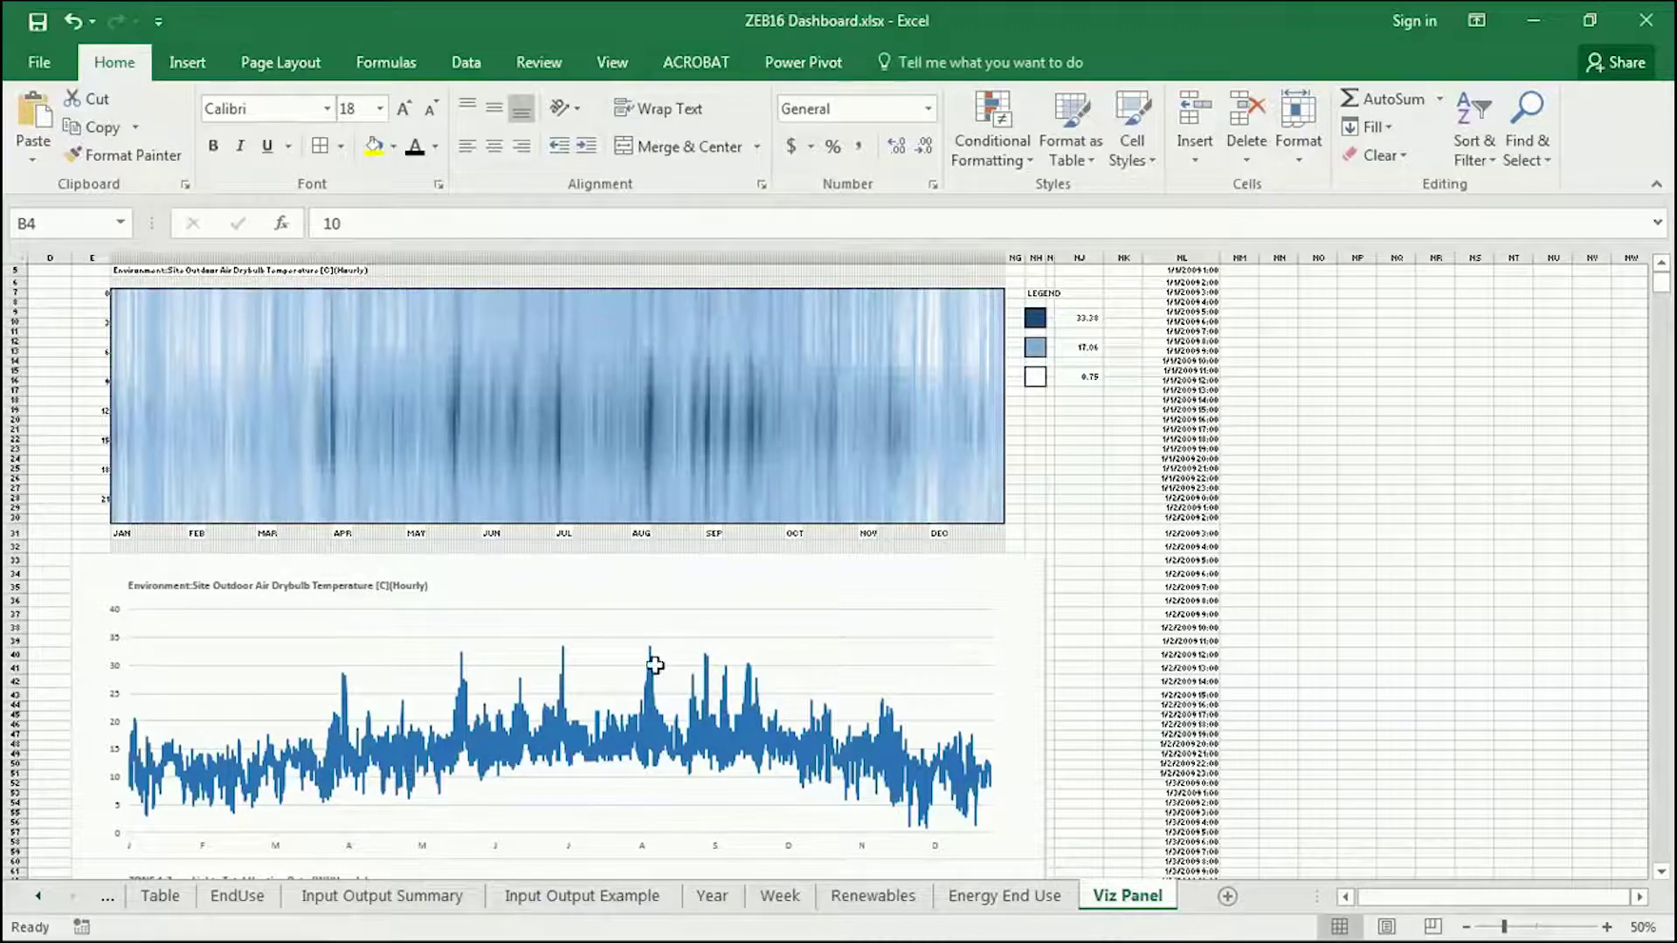
left_click_drag(1495, 898, 1380, 898)
scroll(644, 537, "up", 2)
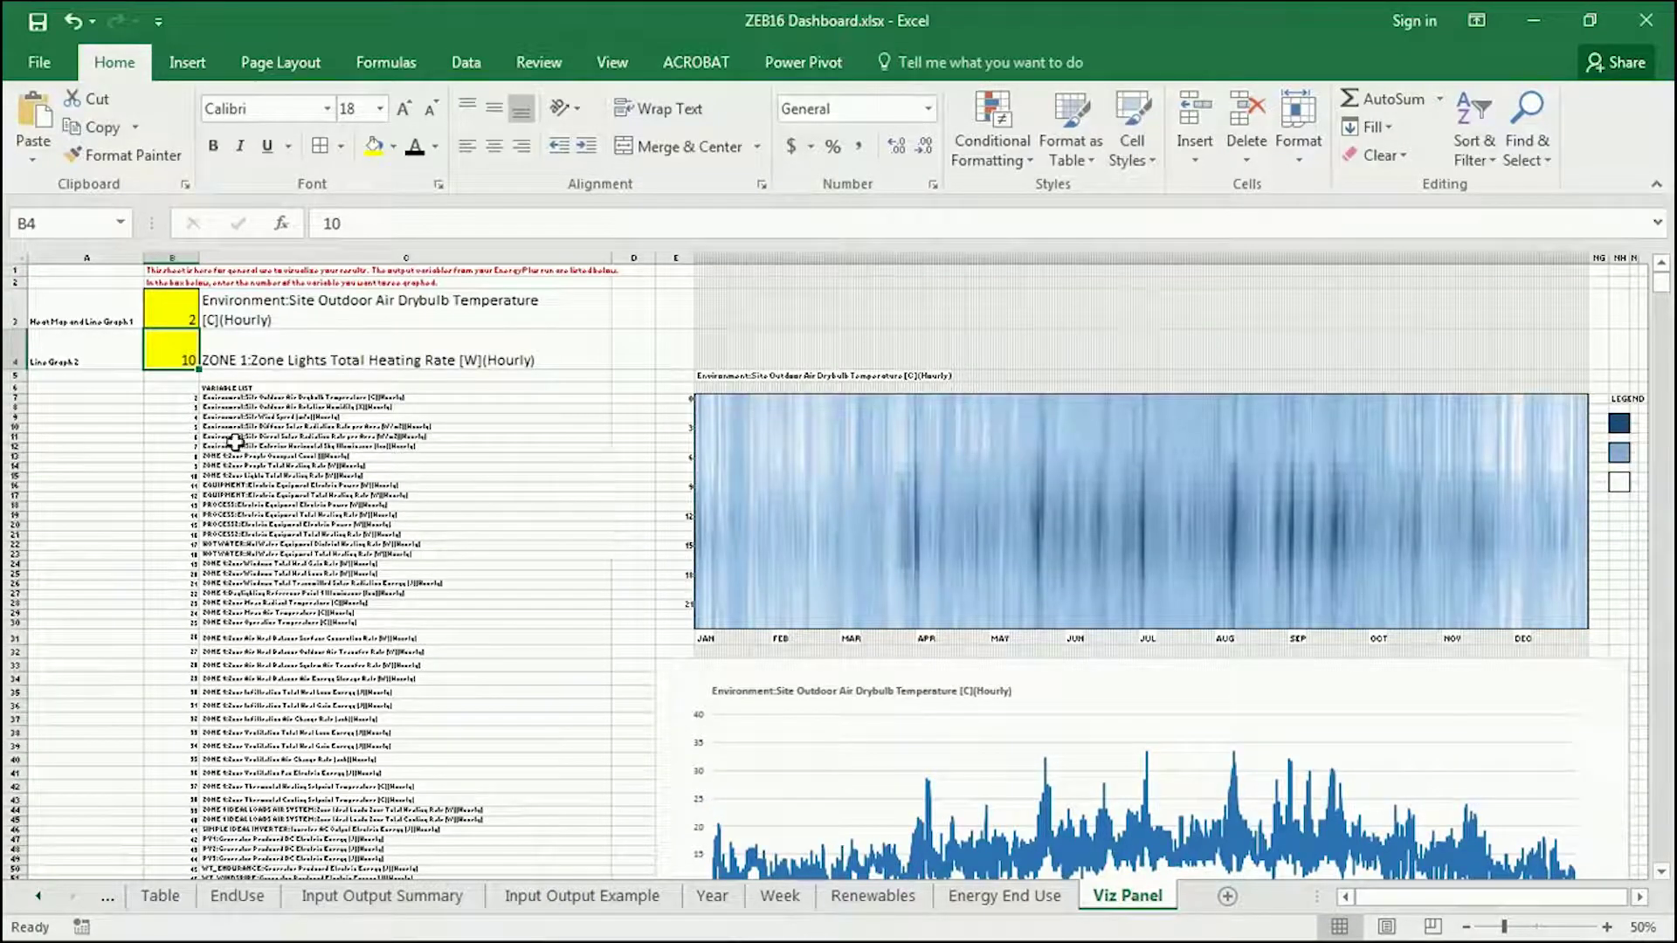
scroll(976, 684, "down", 6)
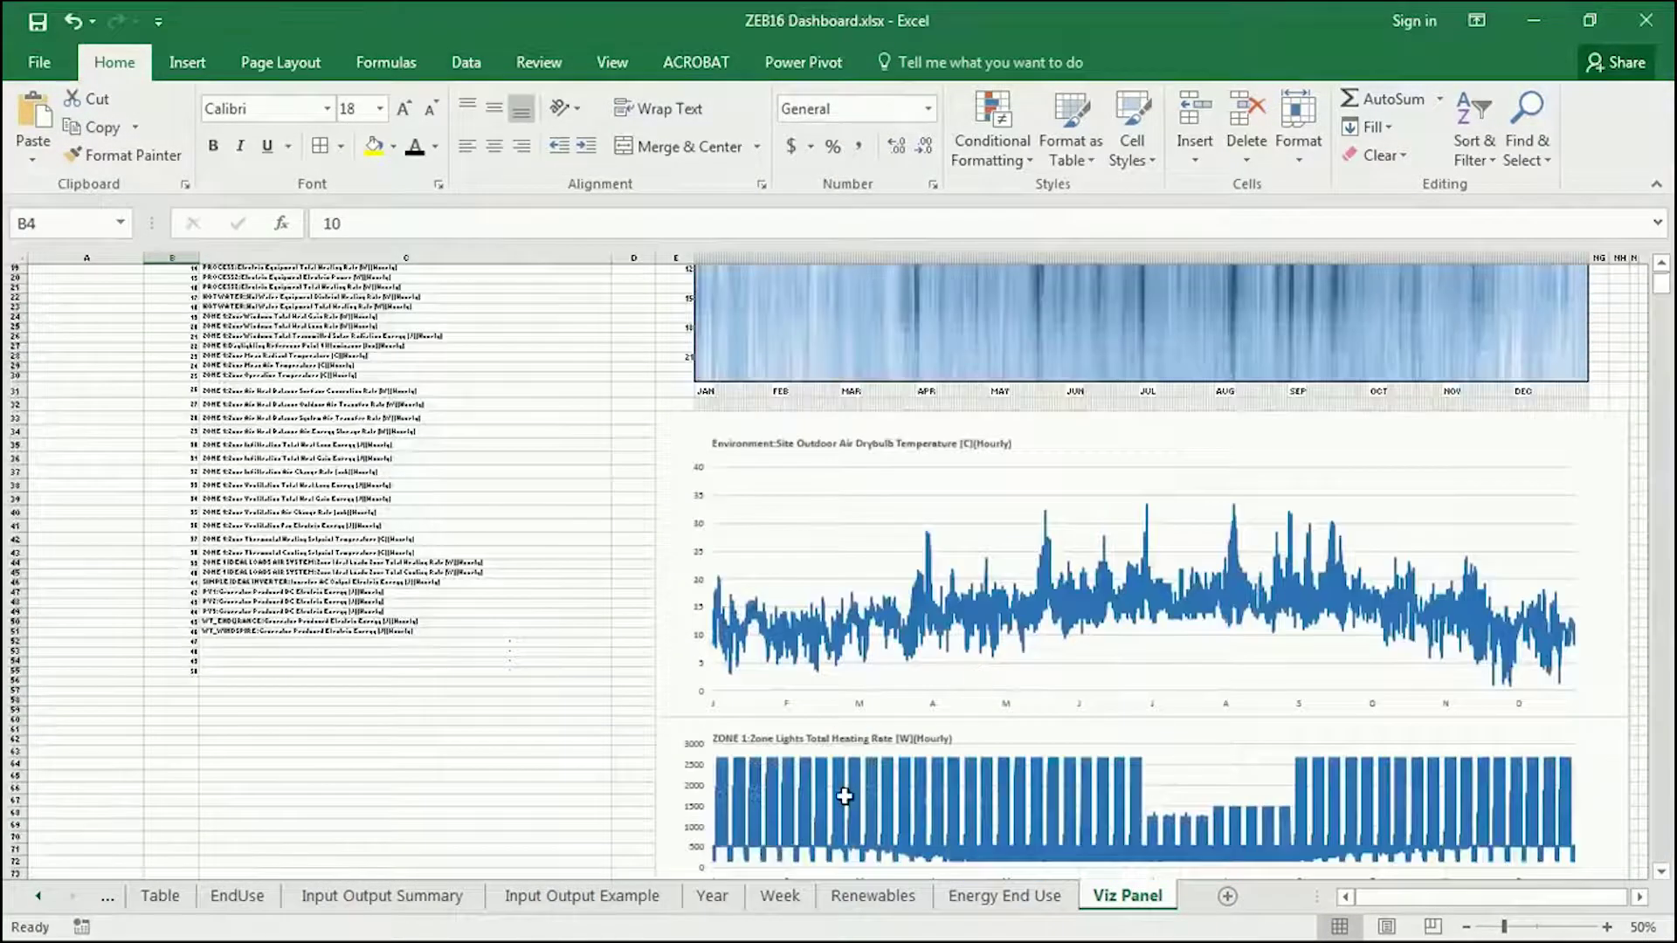
scroll(390, 558, "up", 6)
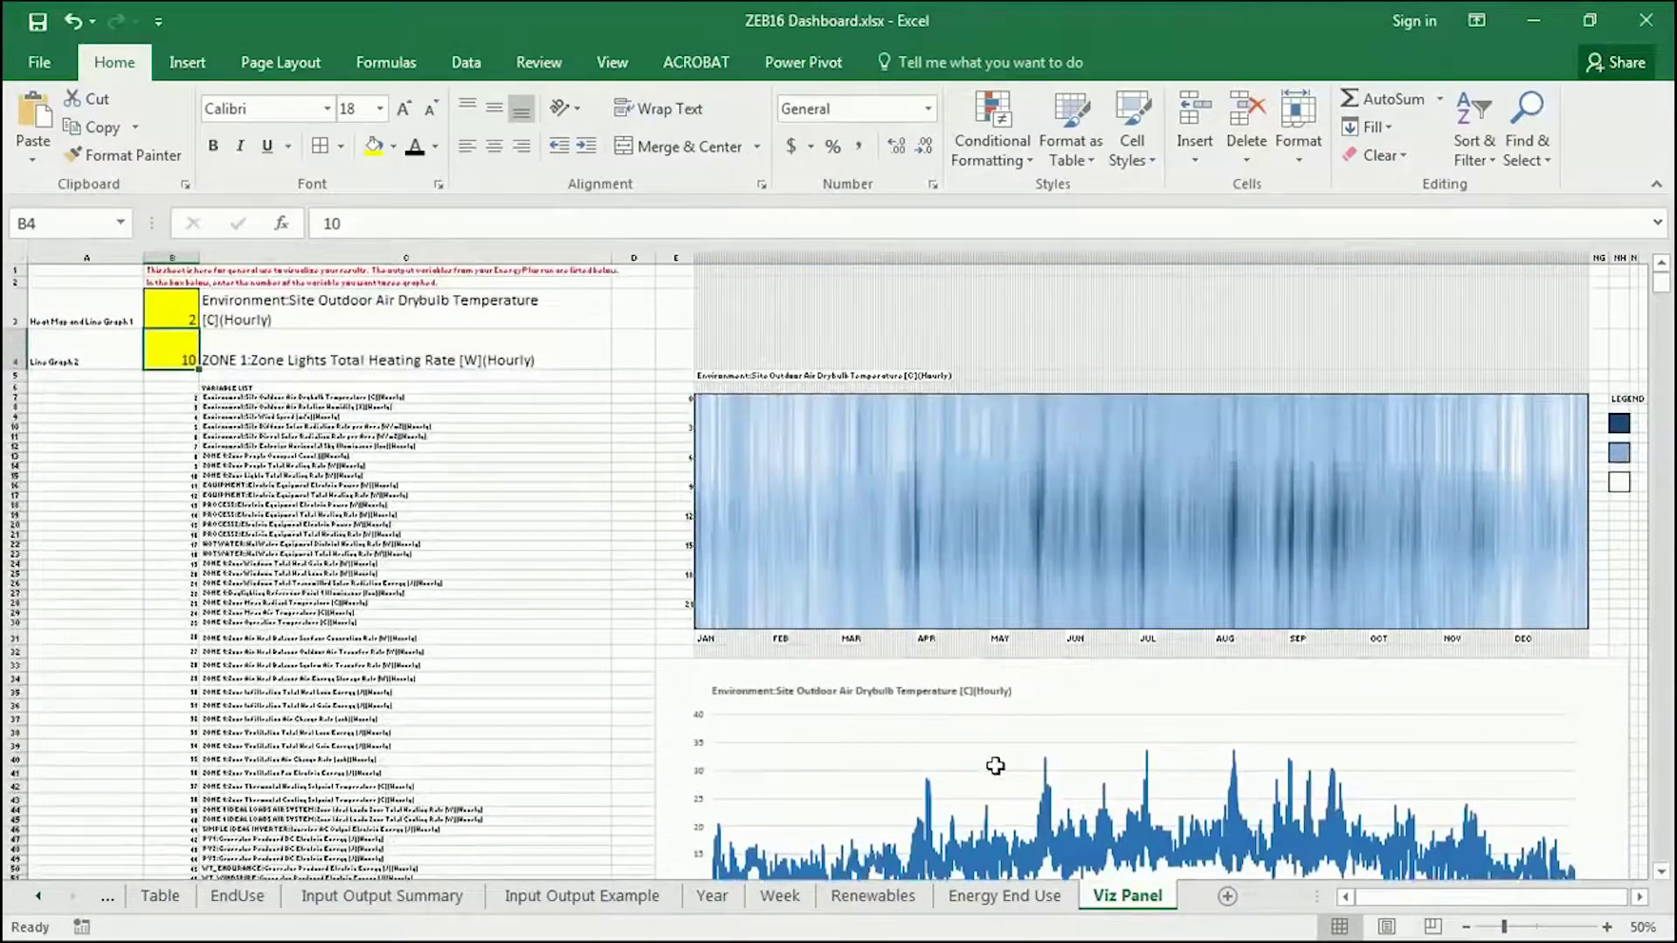
Enter 4 in B4 so Line Graph 2 shows hourly Site Wind Speed in m/s.
left_click(1606, 925)
left_click(1607, 926)
left_click(1607, 926)
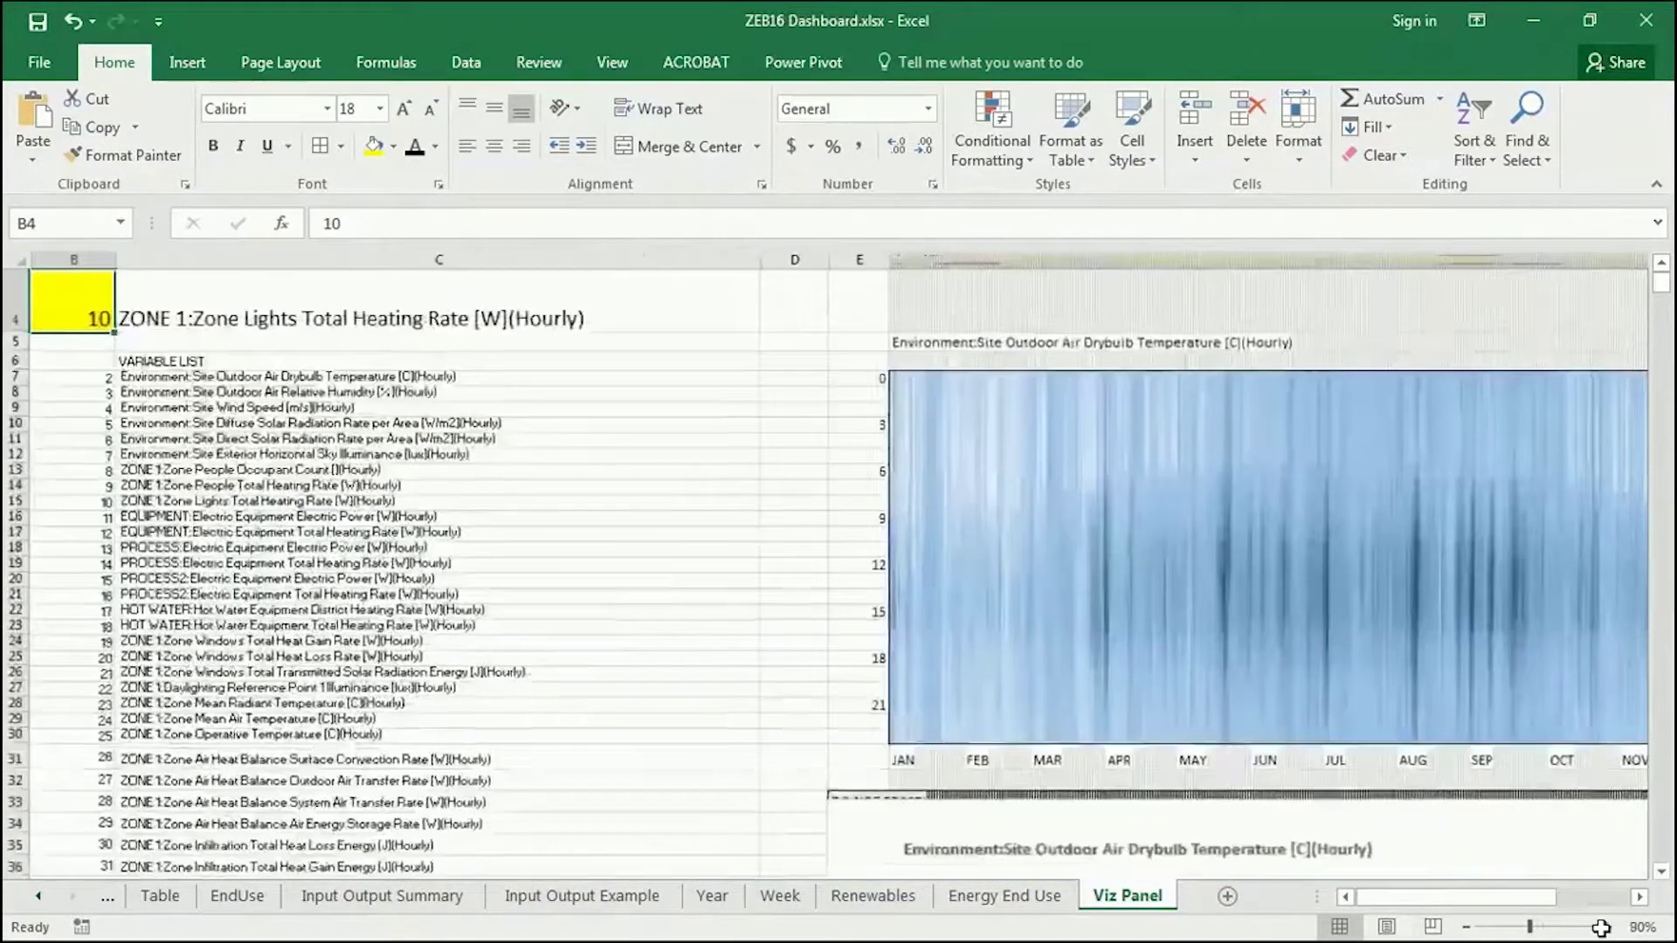
left_click(1607, 925)
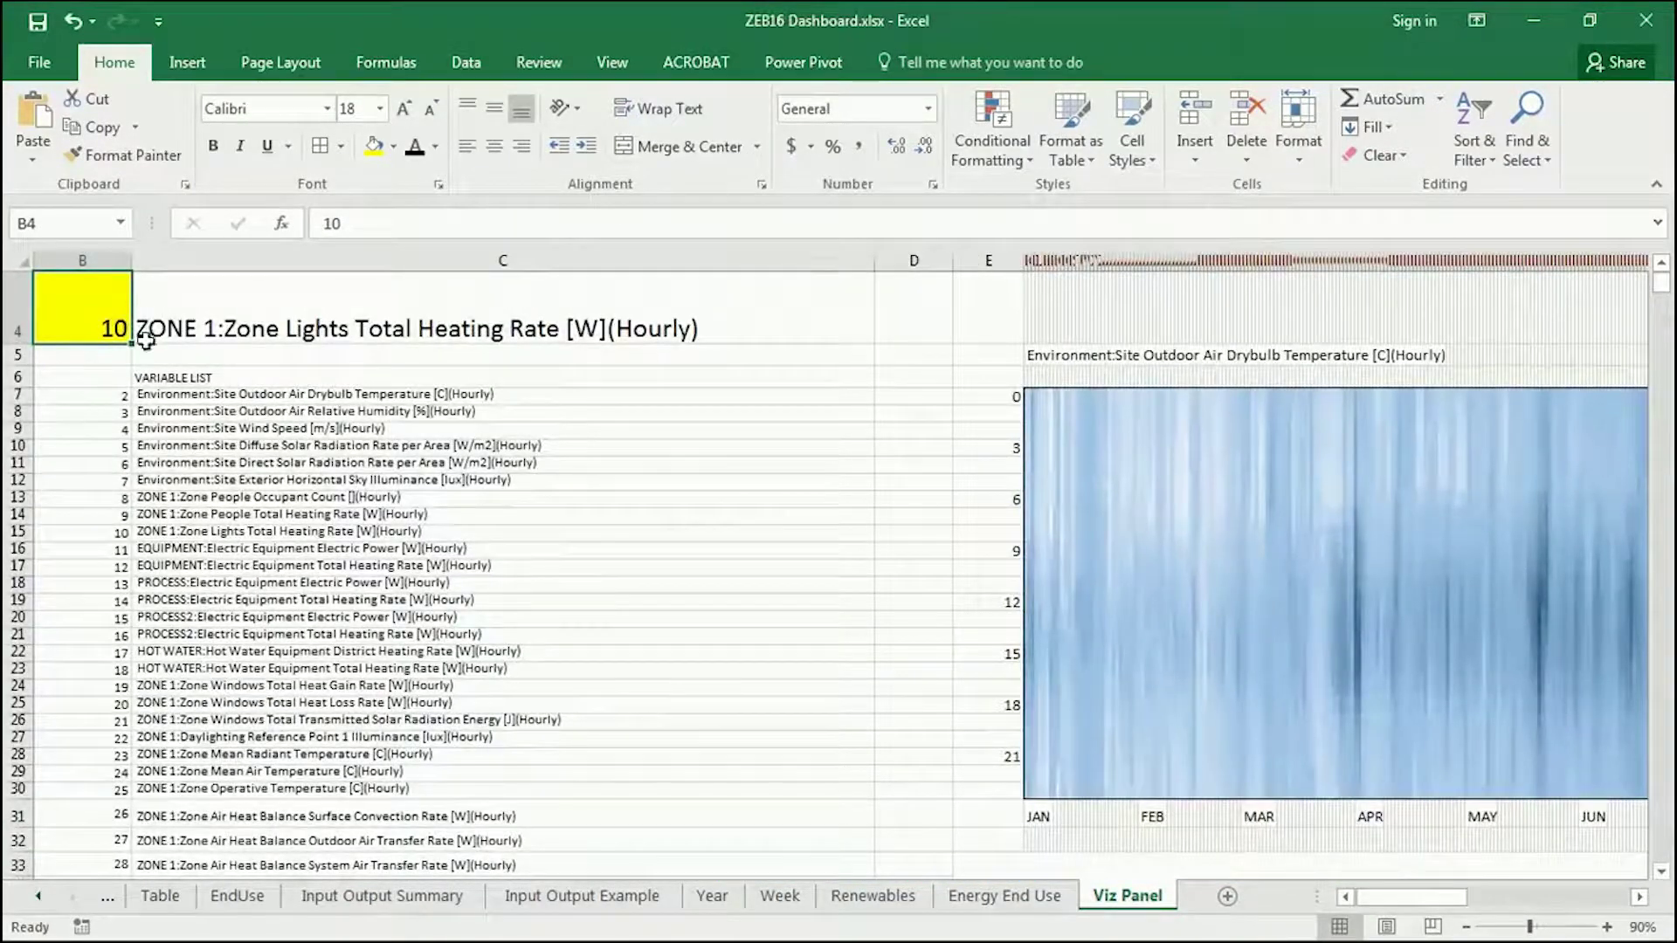
type("4")
key("Return")
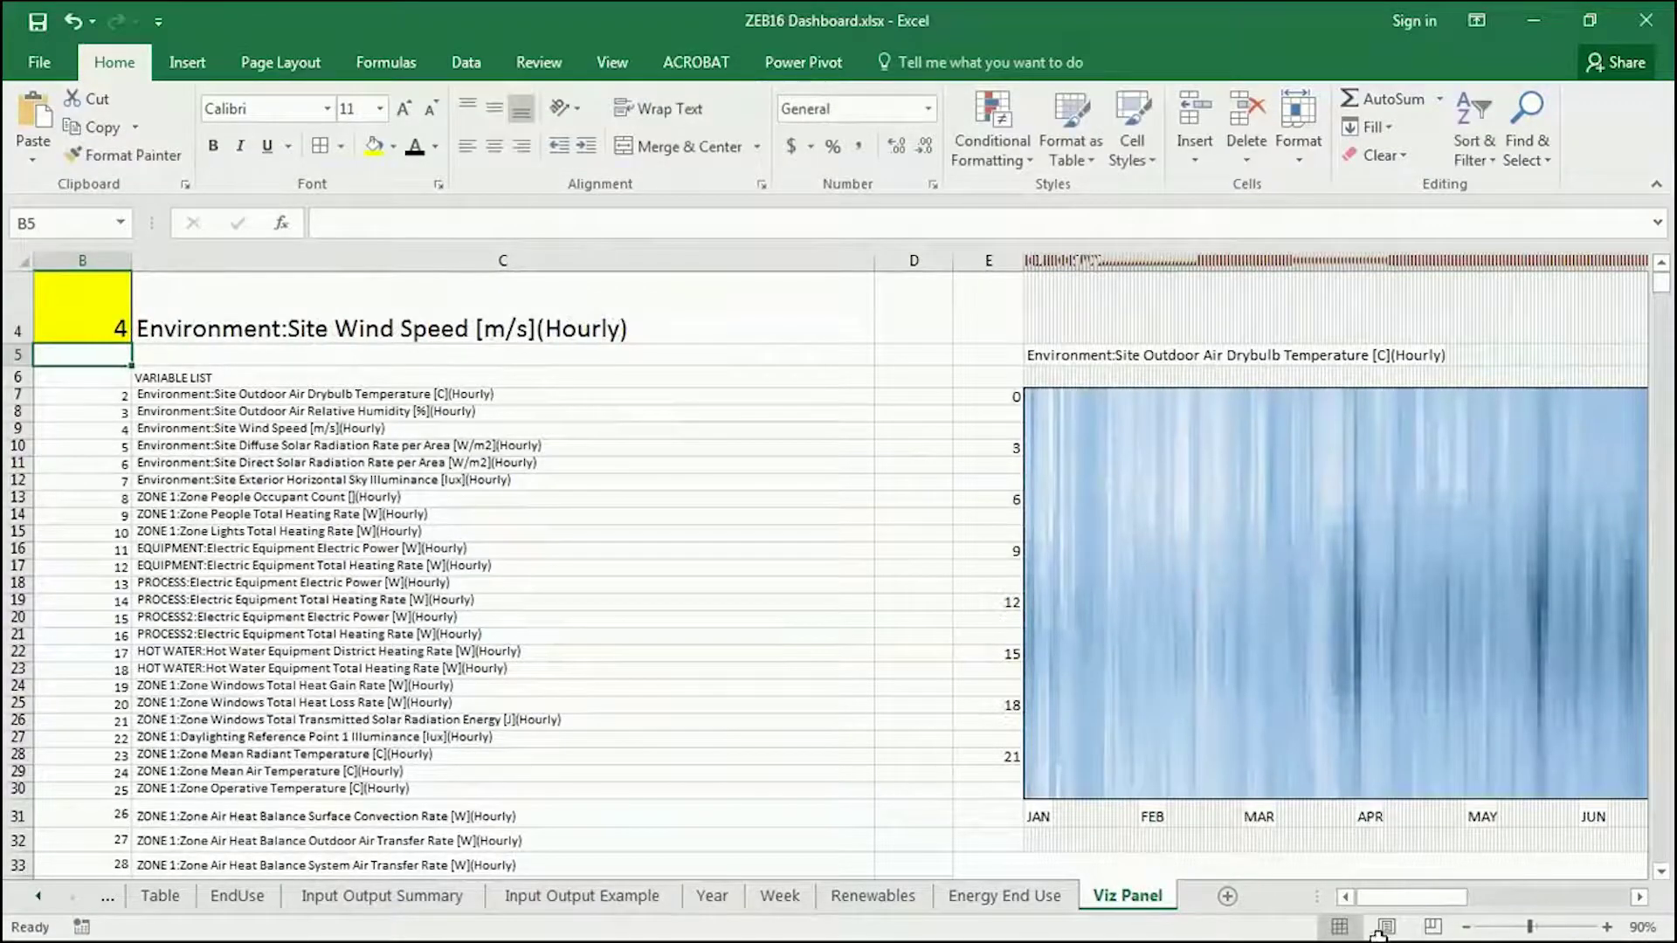
Zoom to 50% and scroll through the heat map, temperature and wind speed charts.
left_click(1466, 926)
left_click(1466, 927)
left_click(1466, 927)
left_click(1467, 927)
left_click(1466, 927)
left_click(1467, 927)
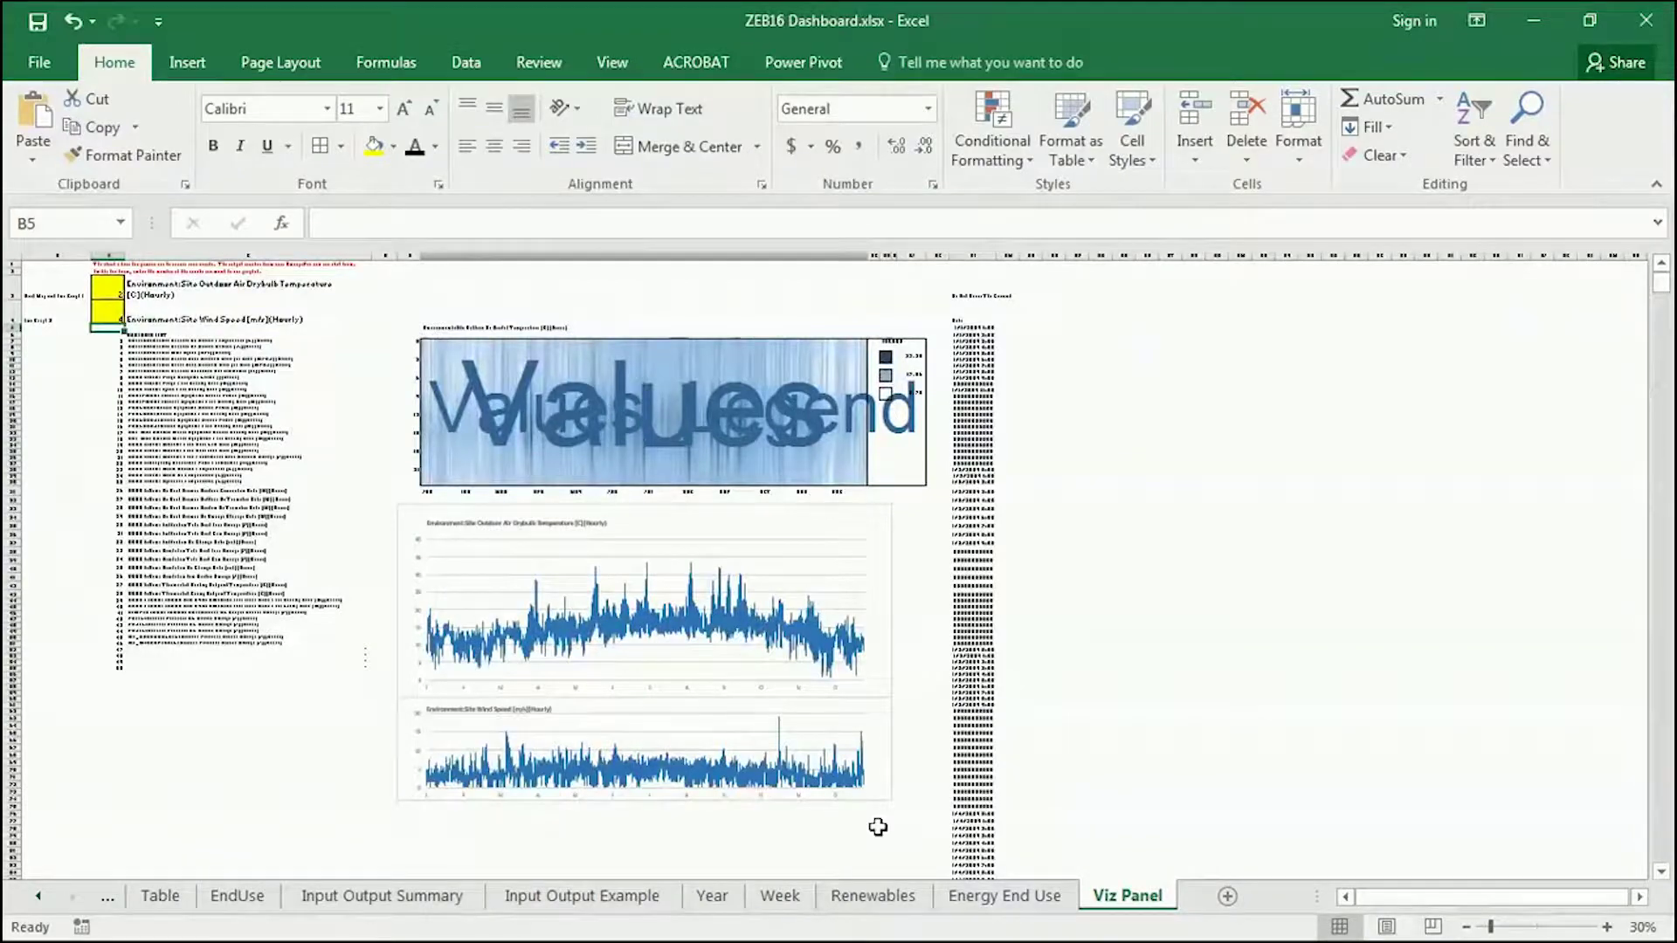
left_click(1607, 926)
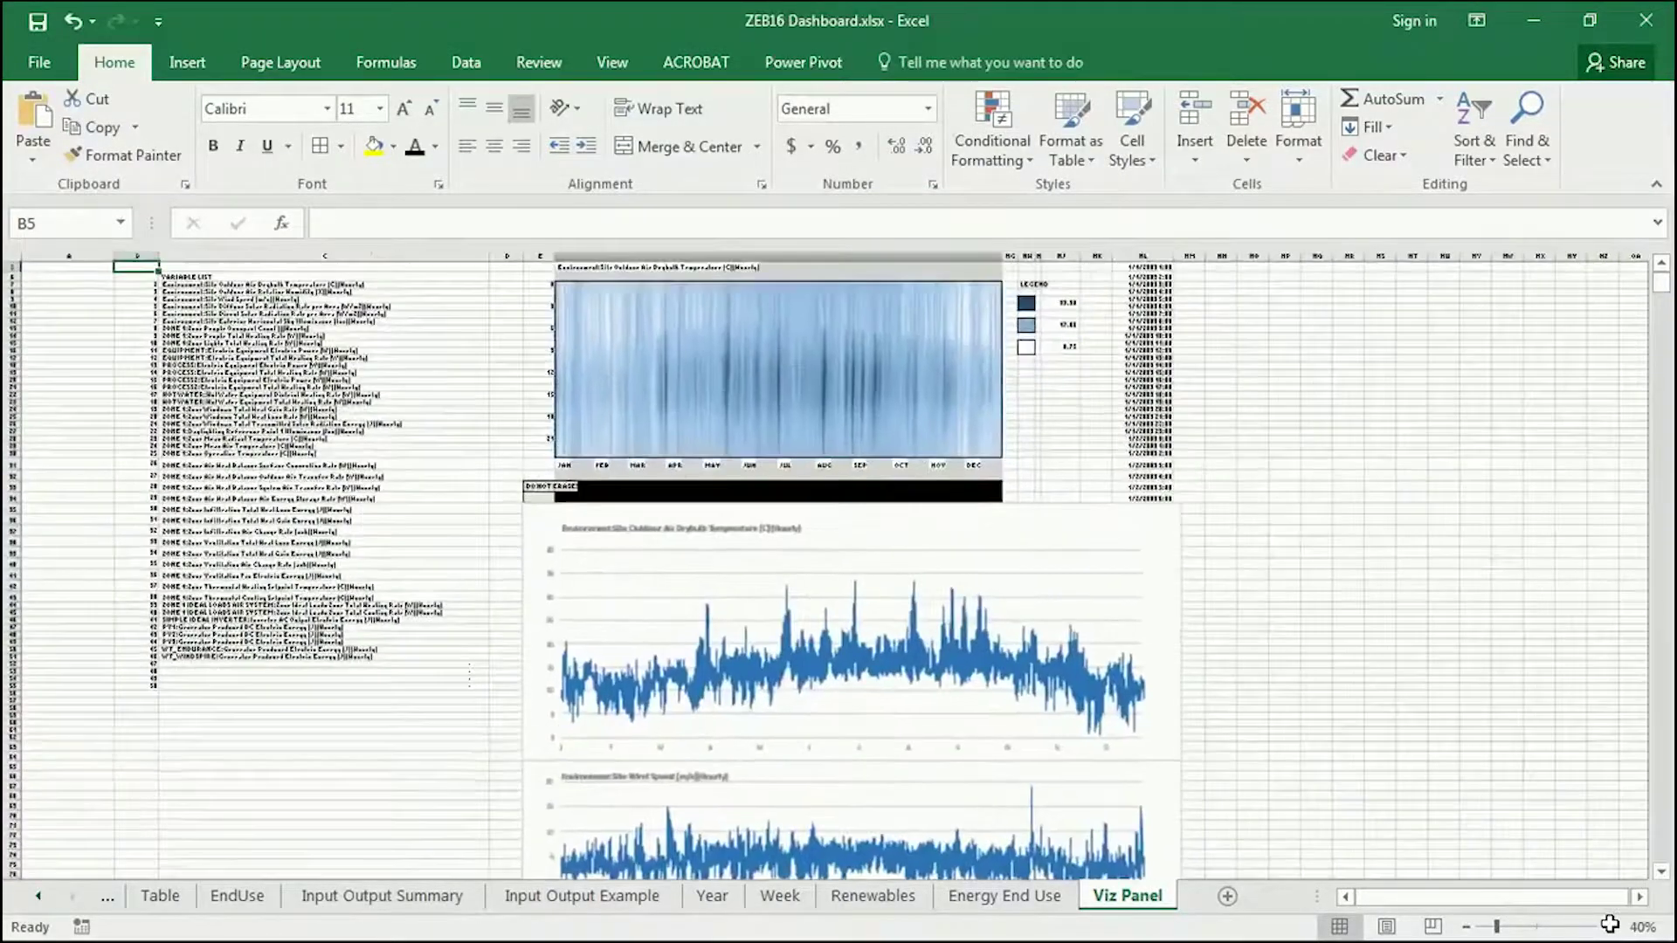
left_click(1607, 927)
scroll(1457, 702, "down", 6)
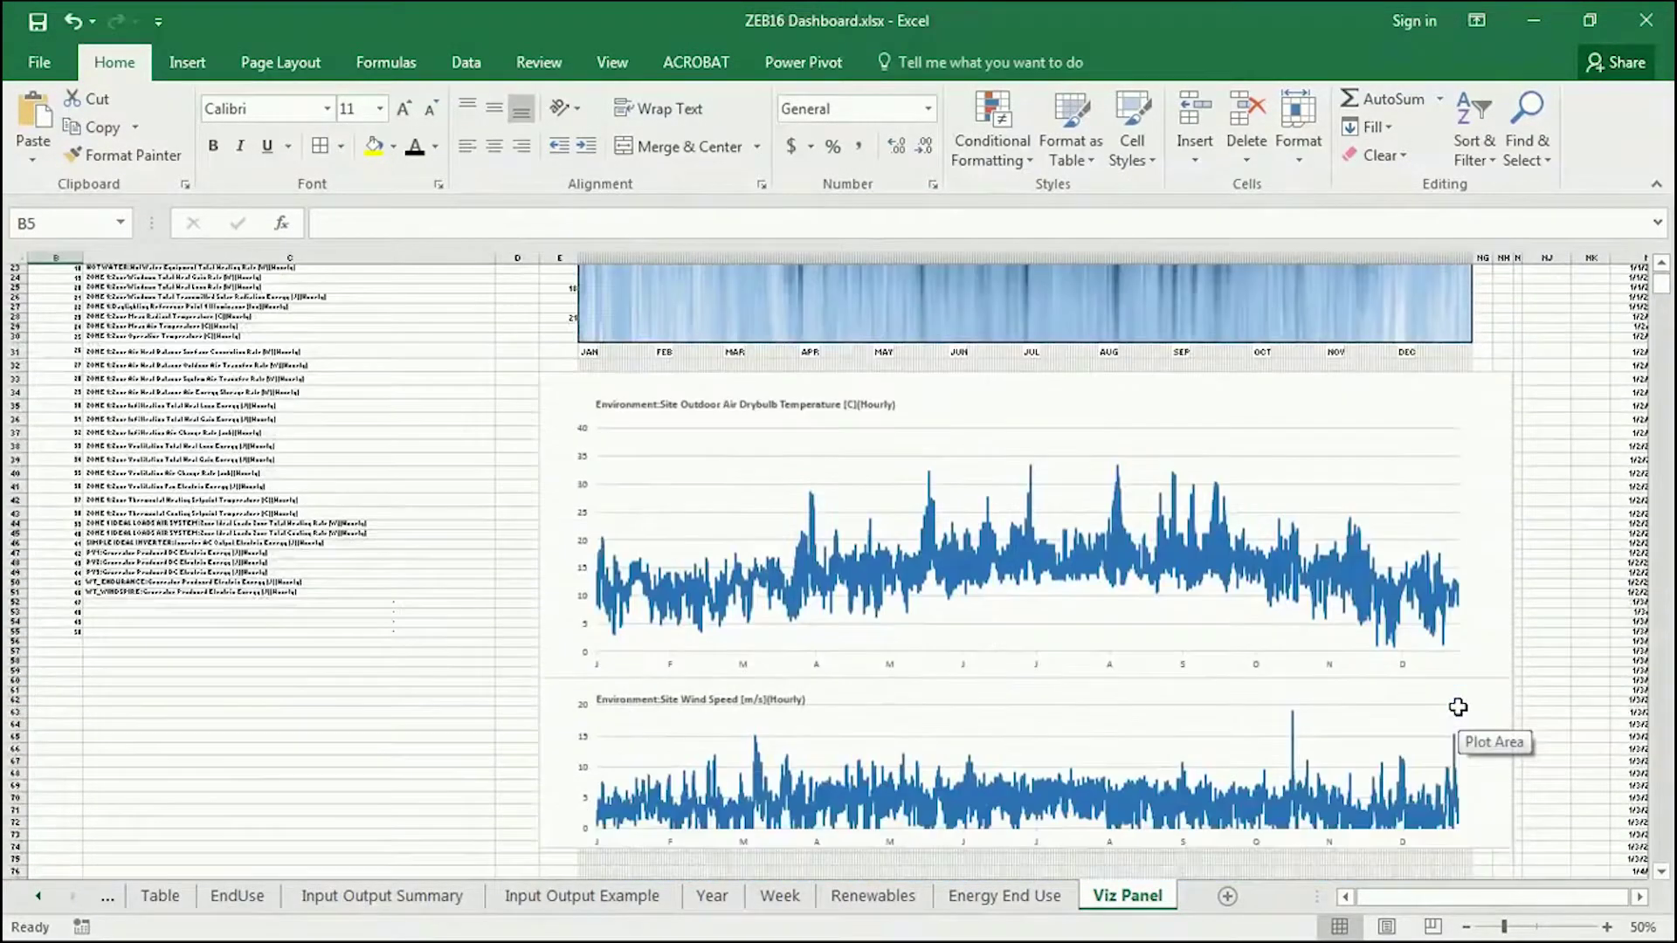
scroll(820, 751, "down", 1)
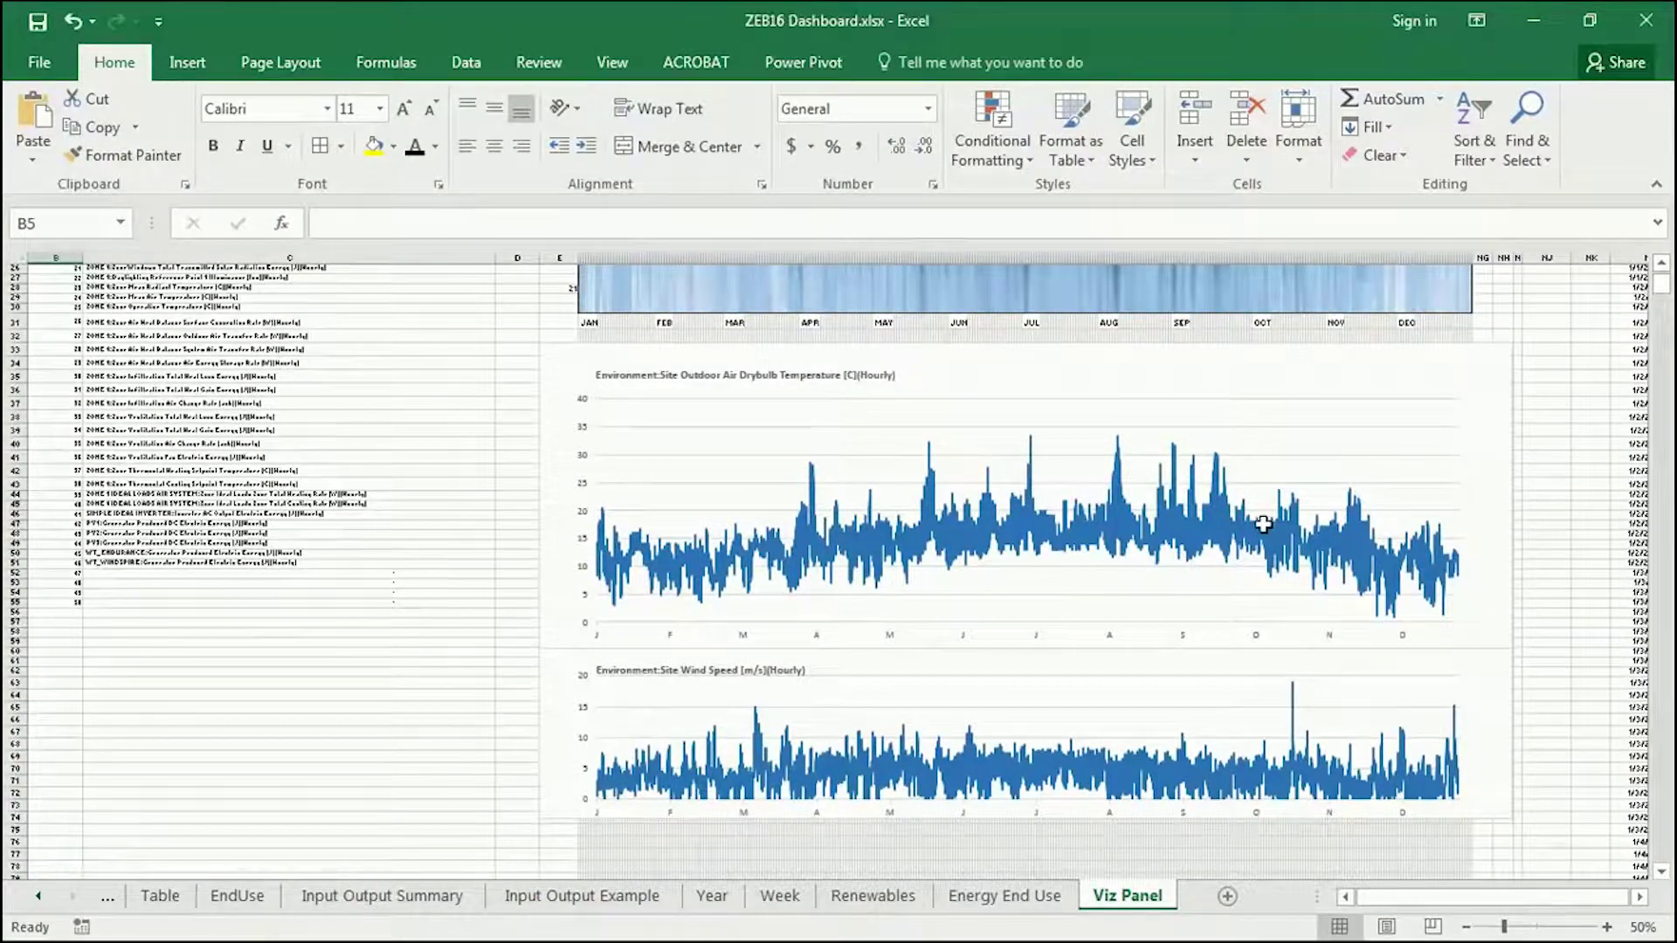
scroll(947, 593, "down", 2)
scroll(816, 625, "up", 10)
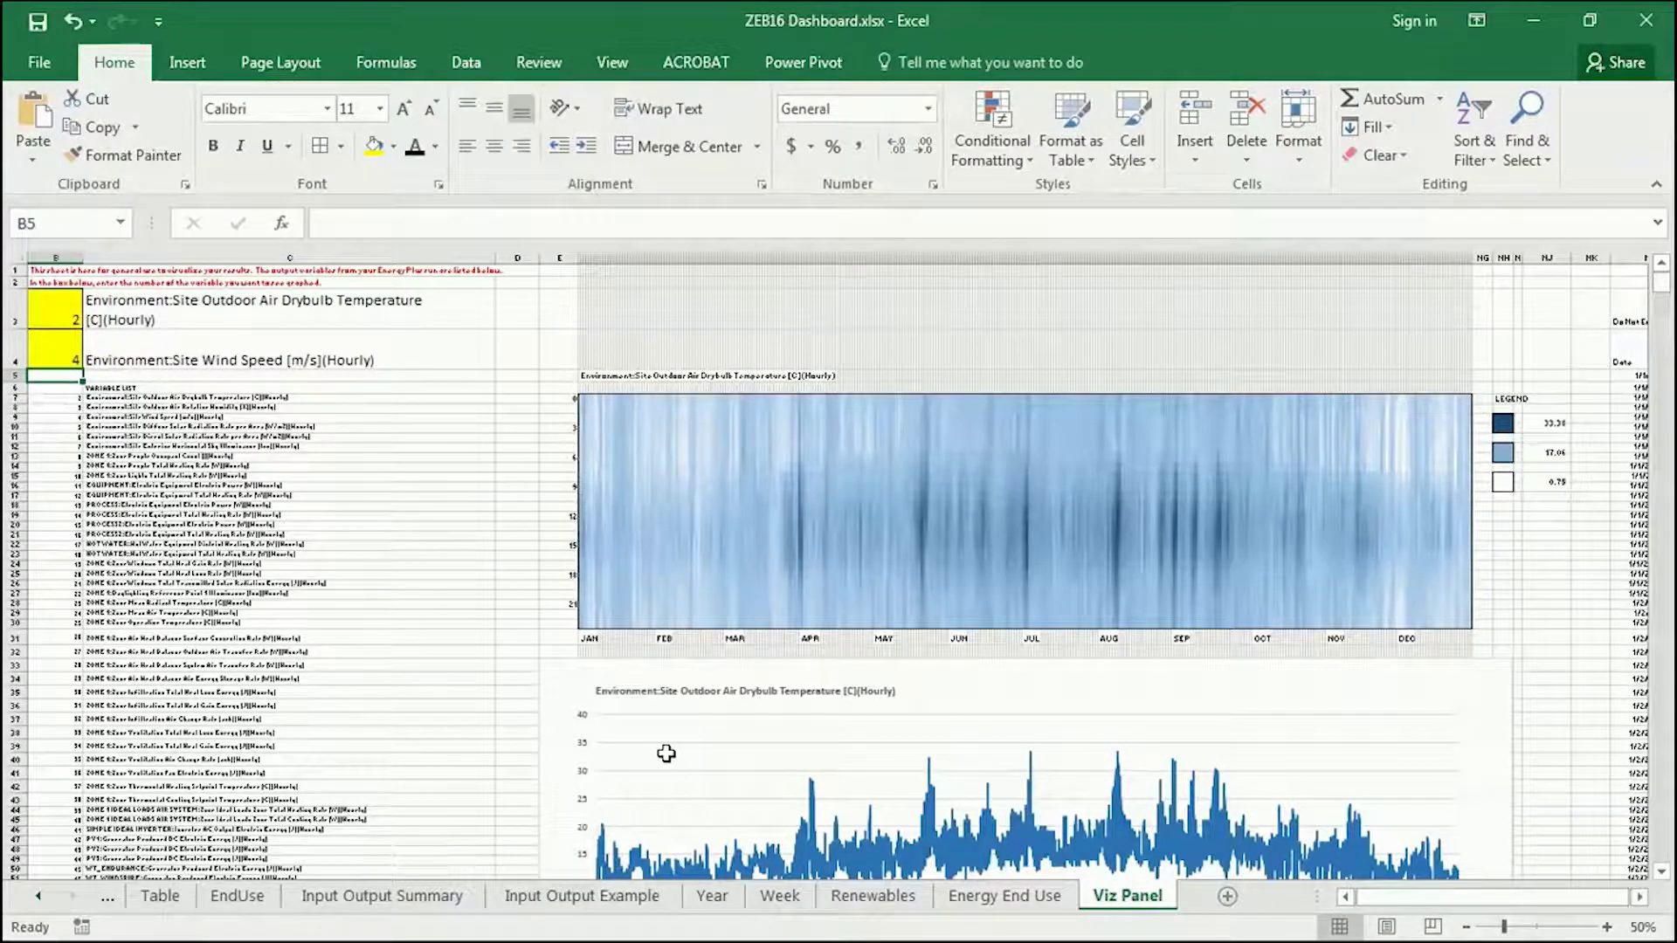
scroll(1500, 897, "left", 1)
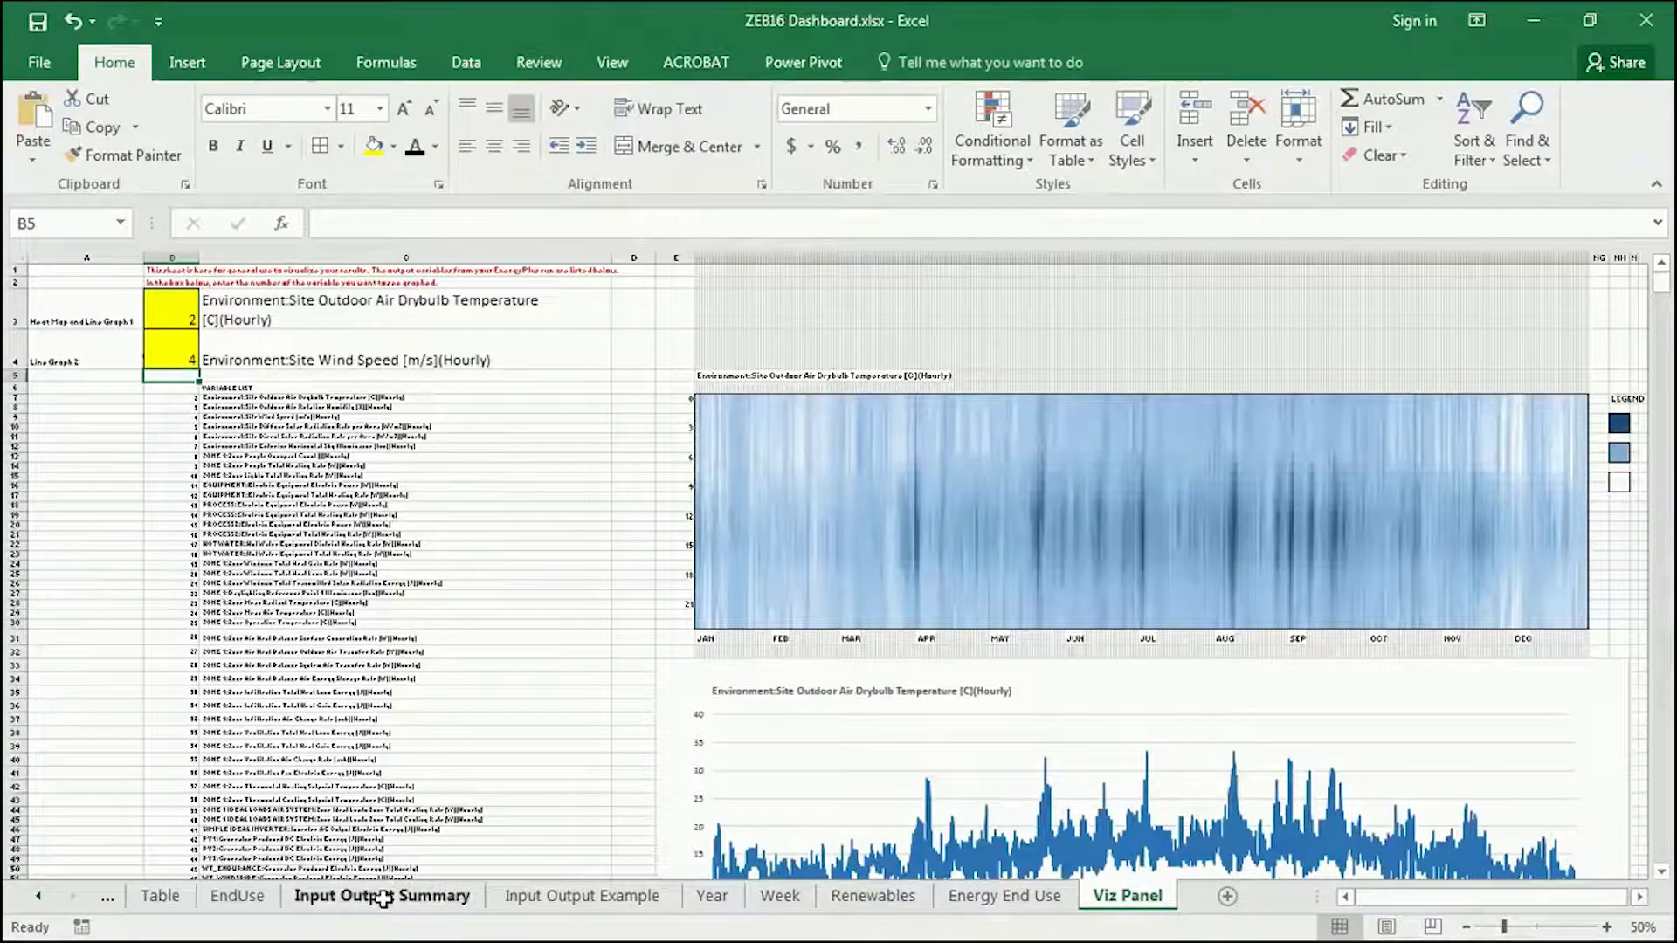
Highlight the title, project name, building area, analysis zone and utility bill area values.
left_click(592, 896)
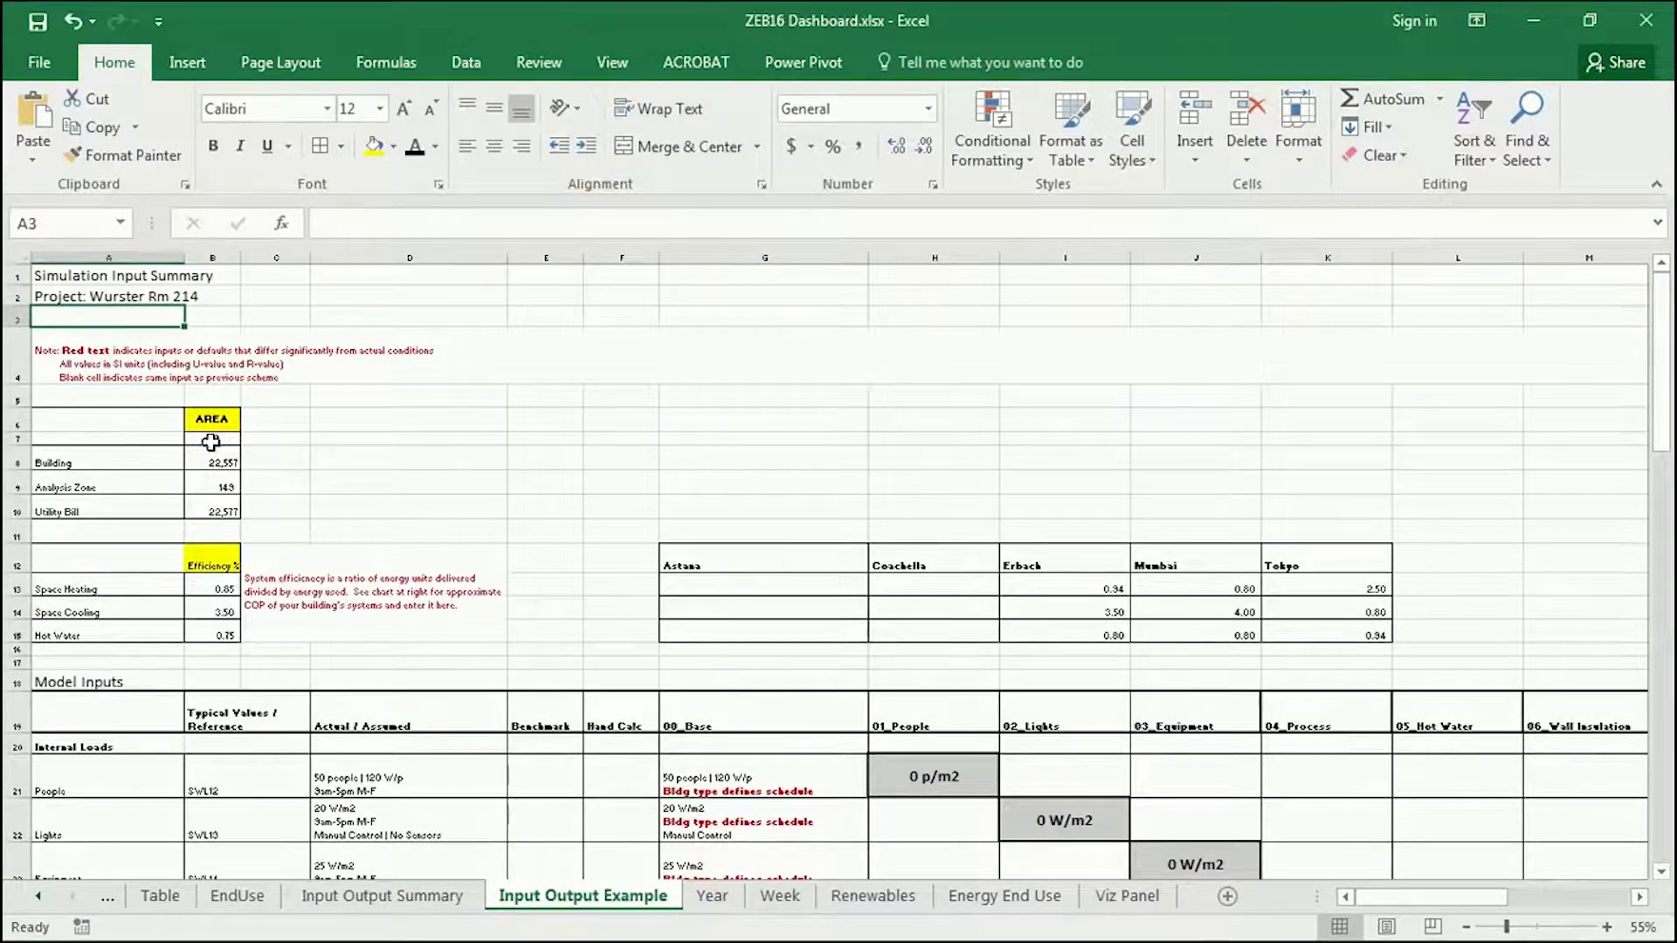
left_click(79, 280)
left_click(87, 300)
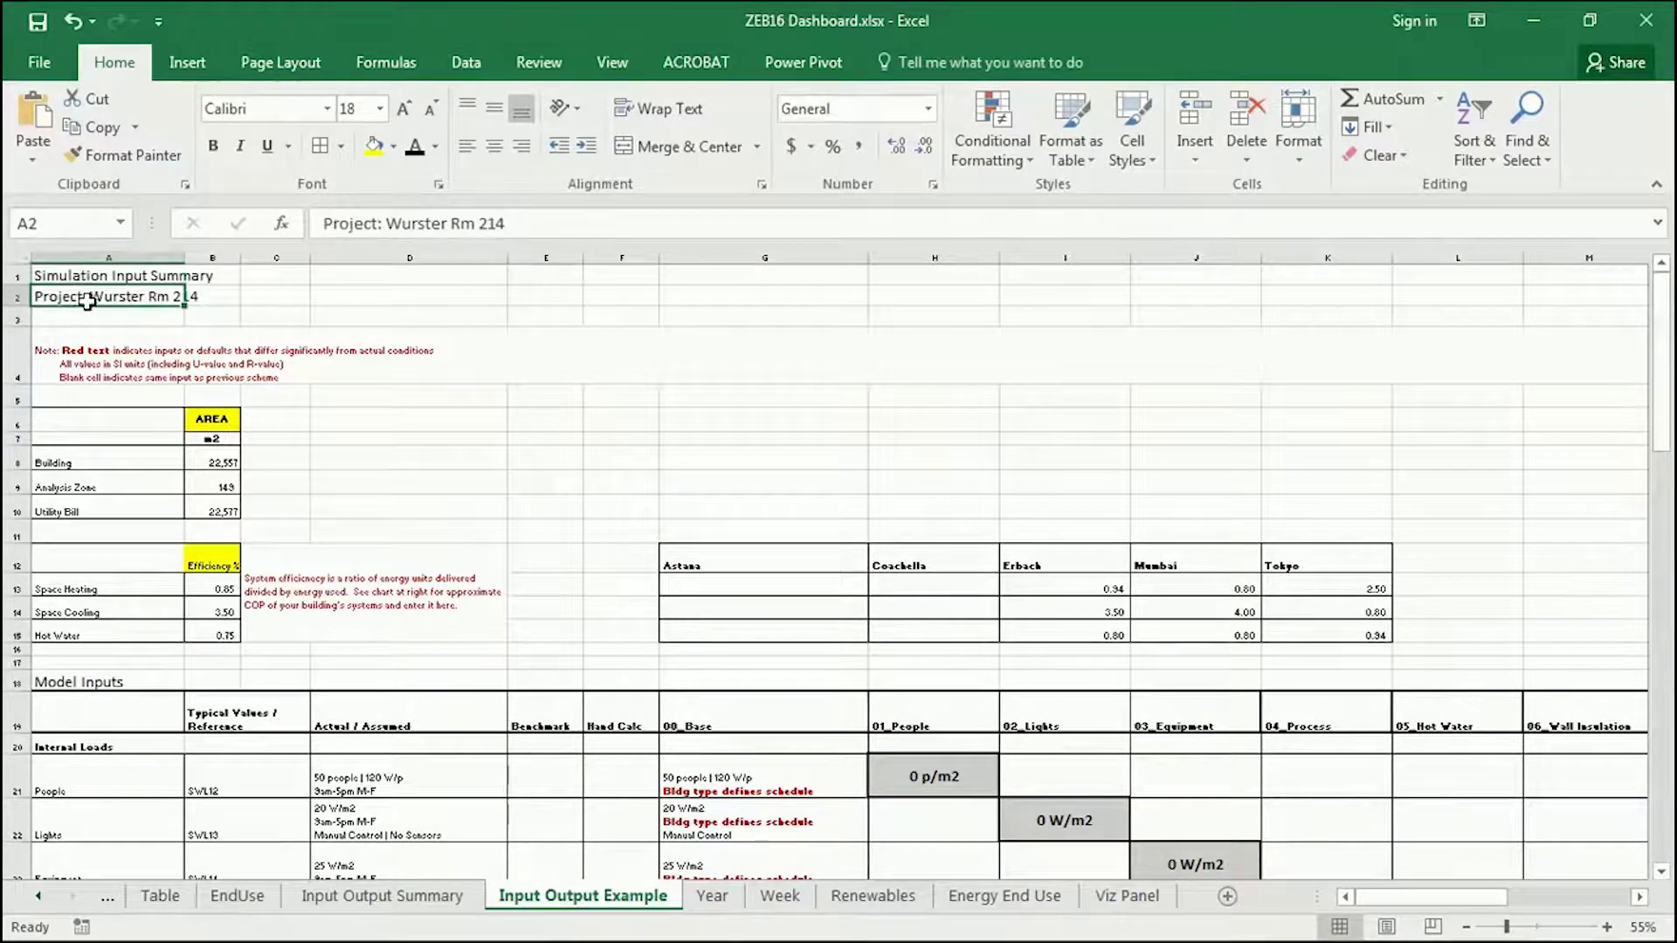
scroll(84, 446, "down", 1)
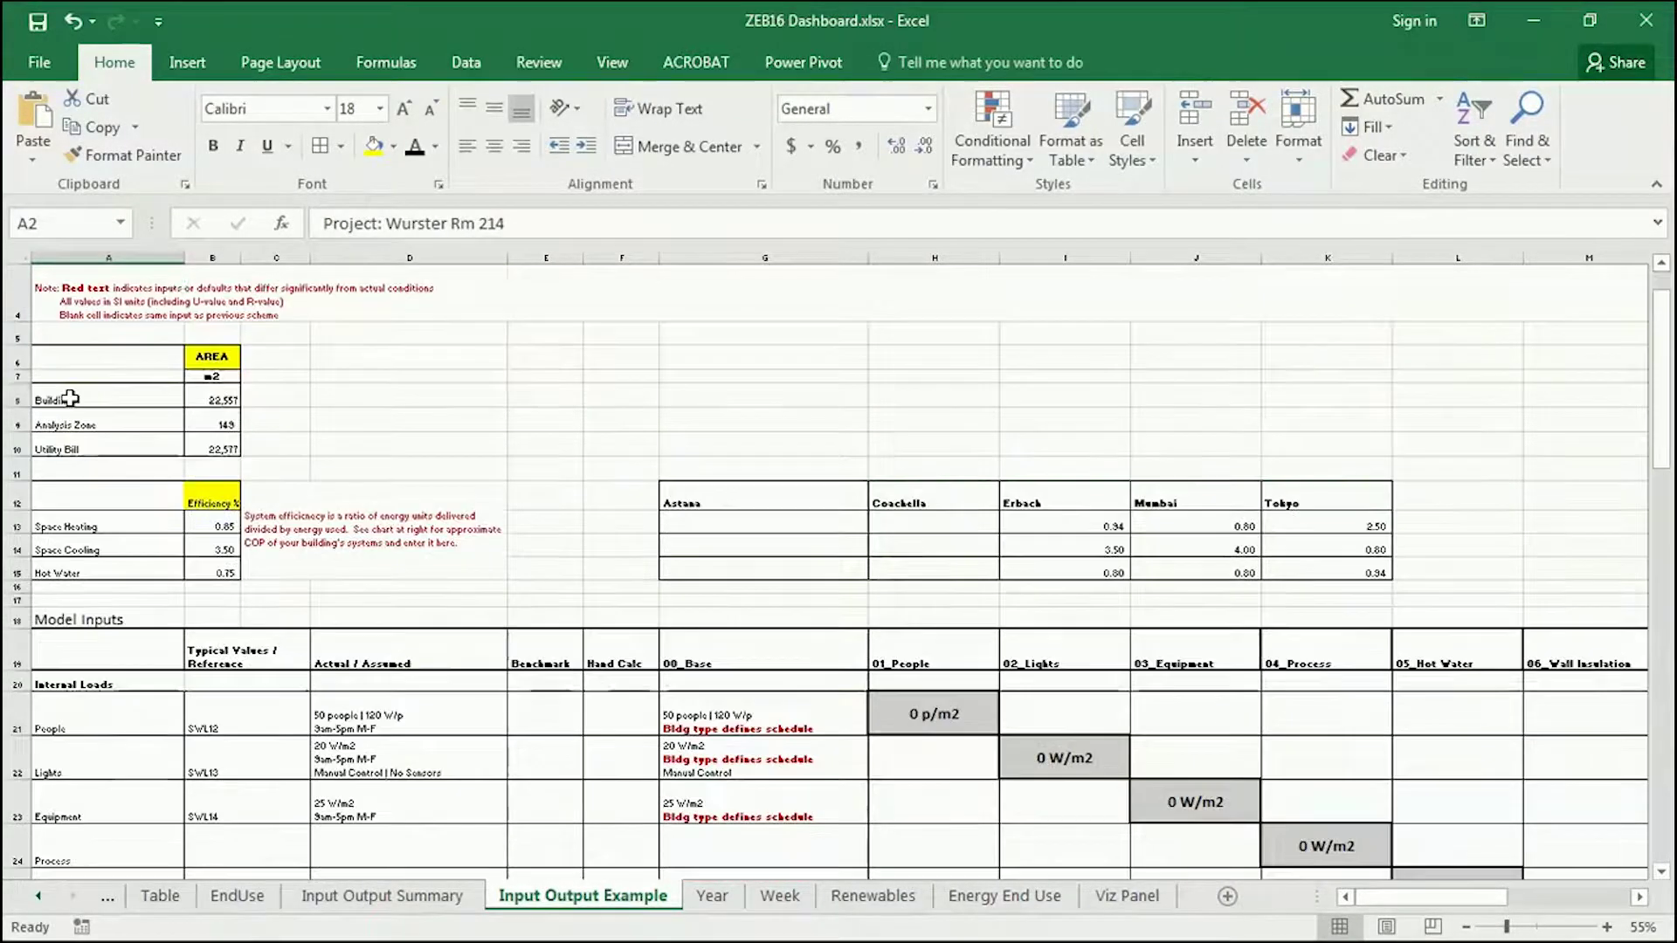
left_click(83, 400)
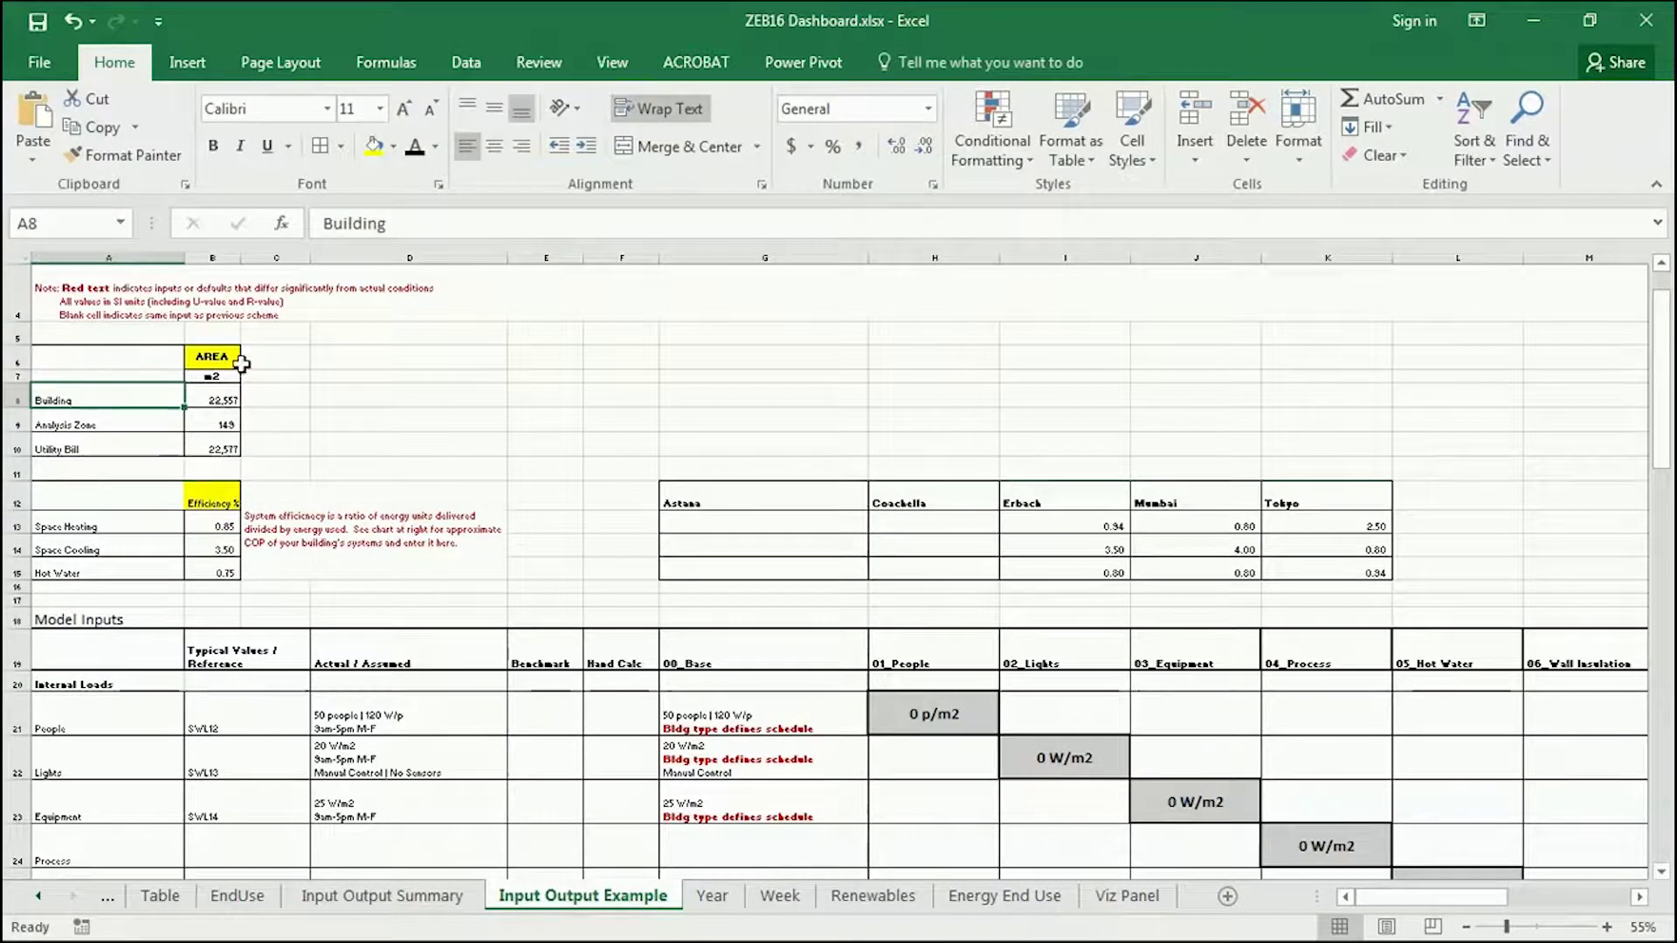
left_click(131, 428)
left_click(223, 426)
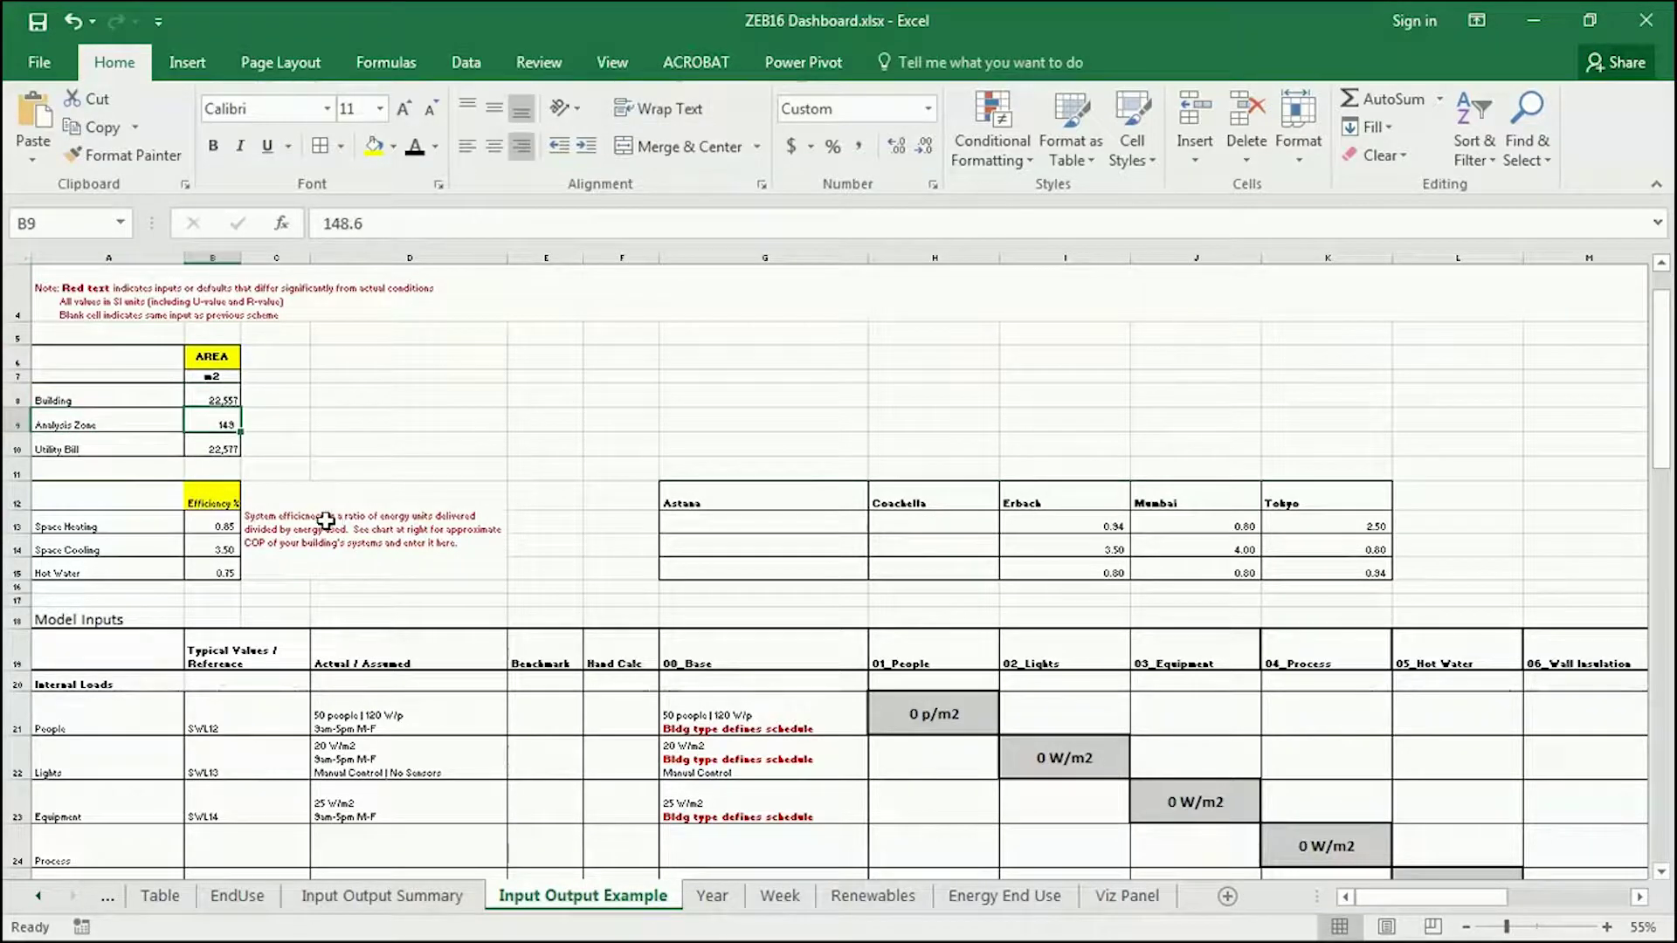
left_click(70, 447)
left_click(208, 449)
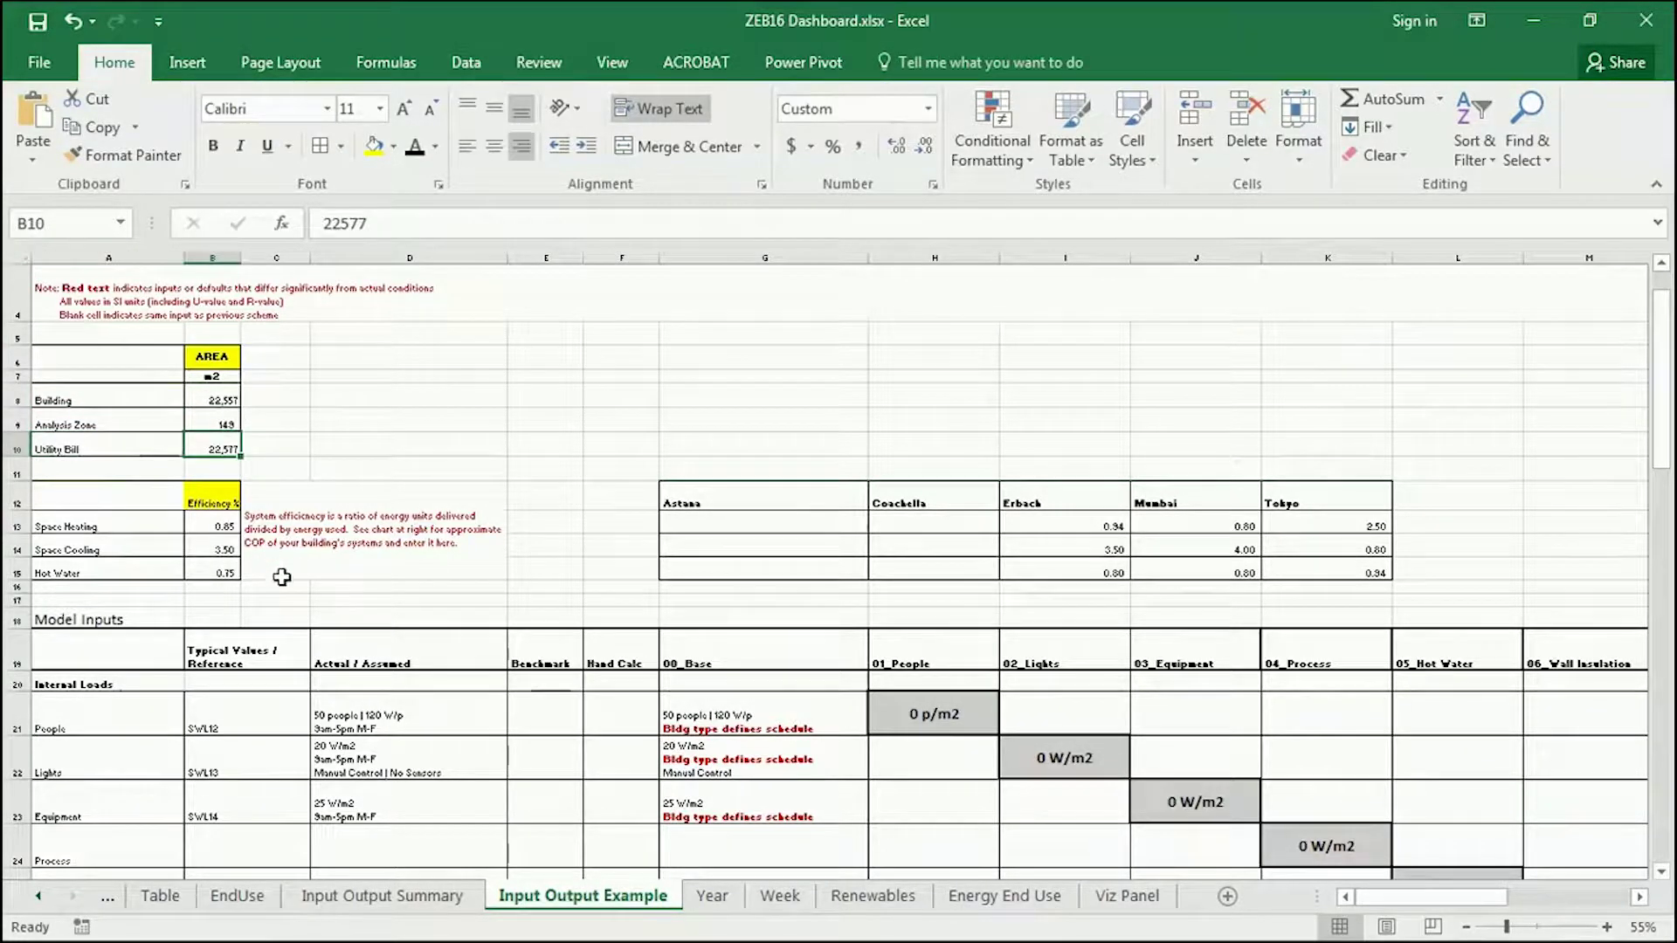
Highlight the Space Heating efficiency row and the Model Inputs heading.
scroll(273, 565, "down", 1)
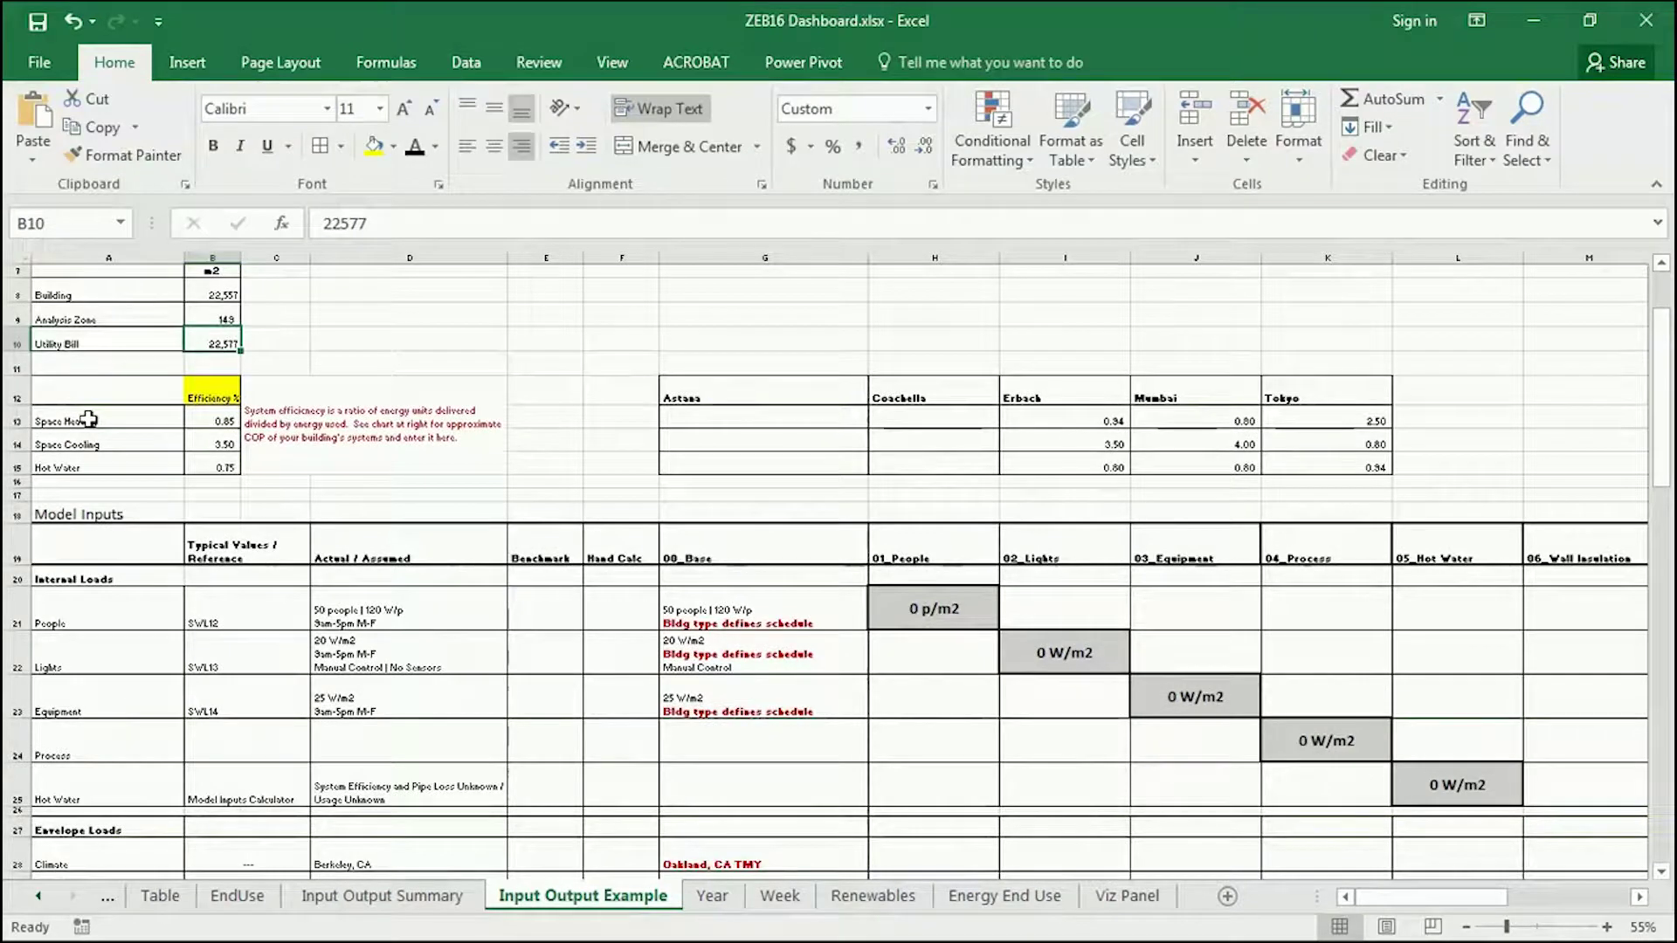
left_click(92, 419)
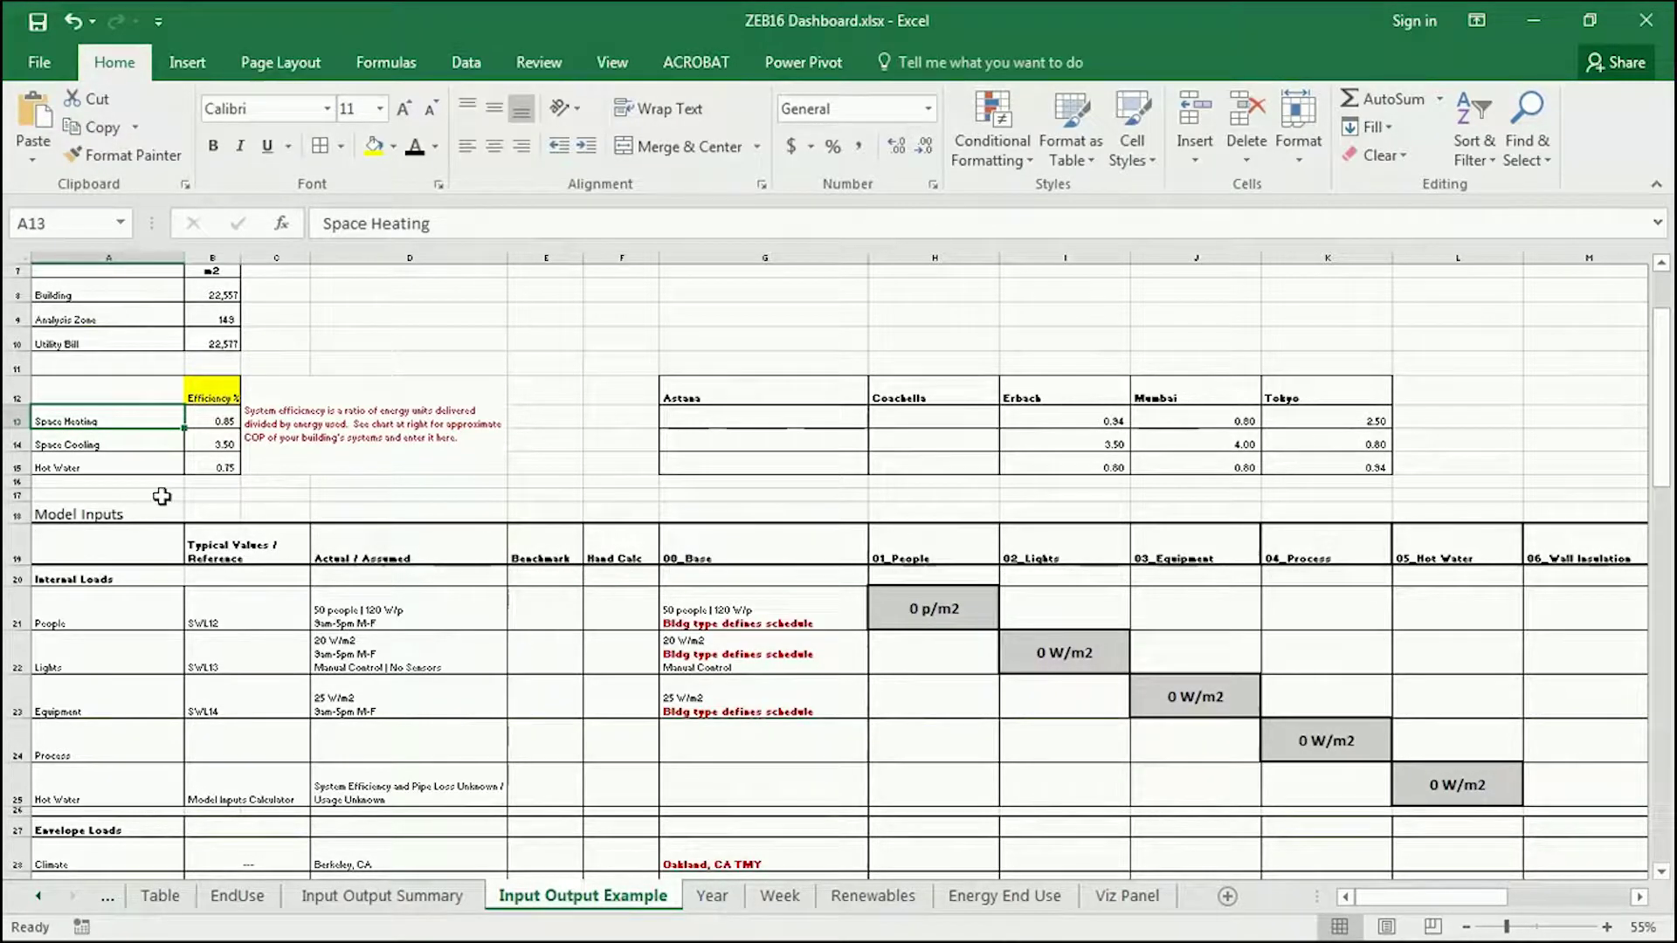
scroll(173, 415, "down", 2)
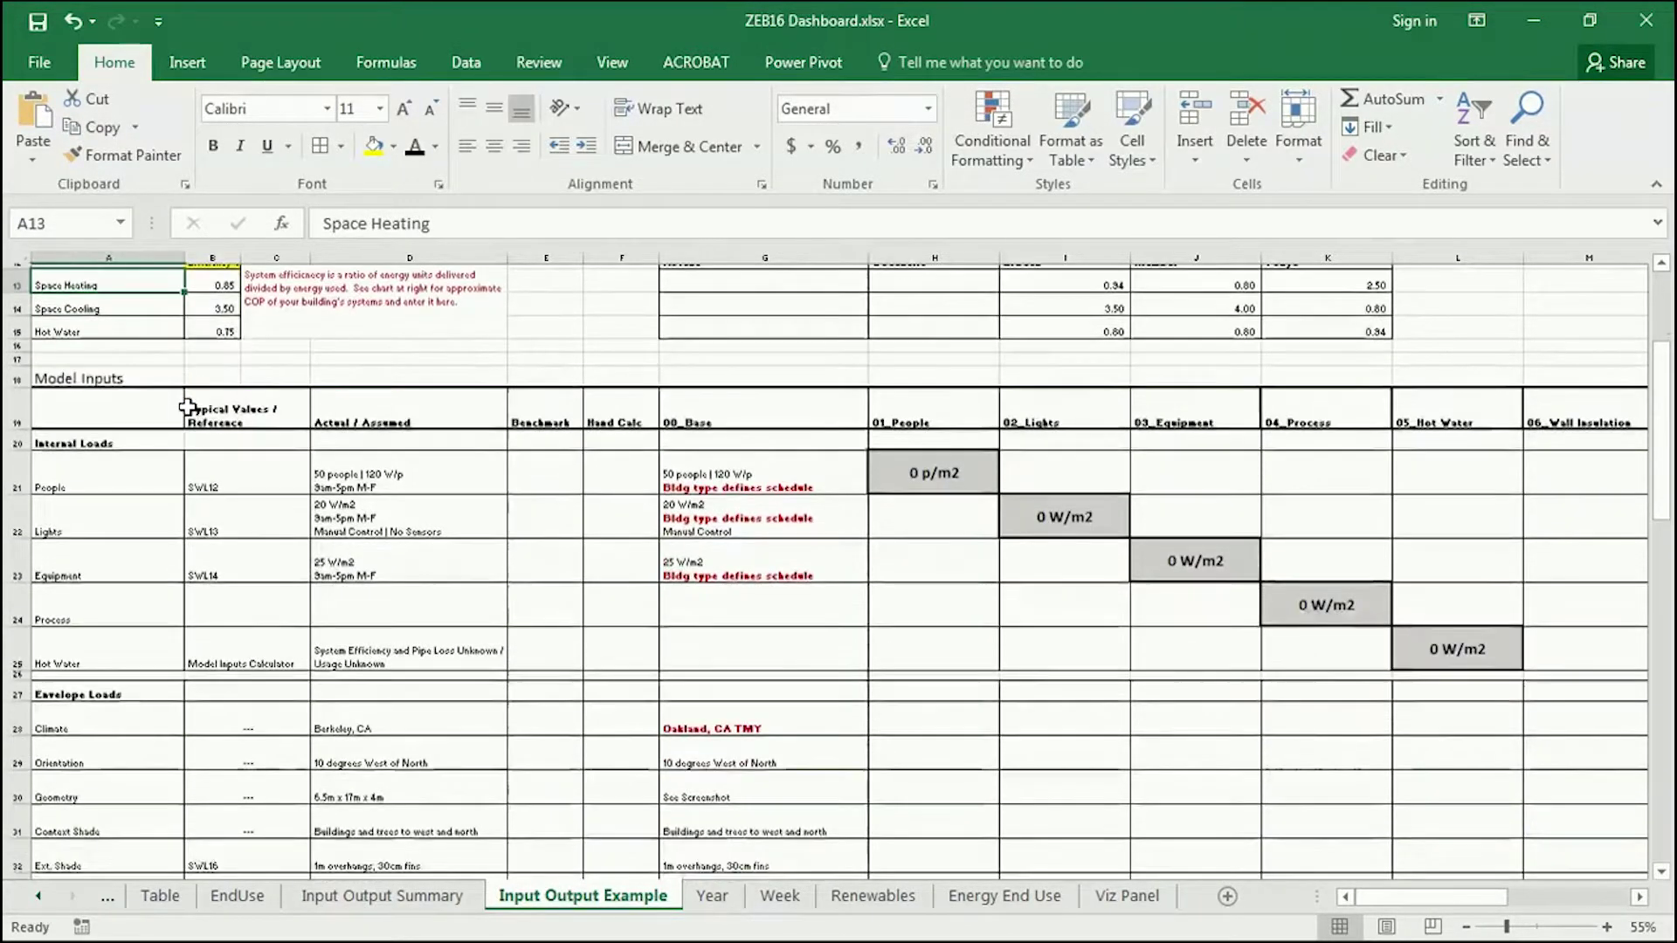
left_click(94, 373)
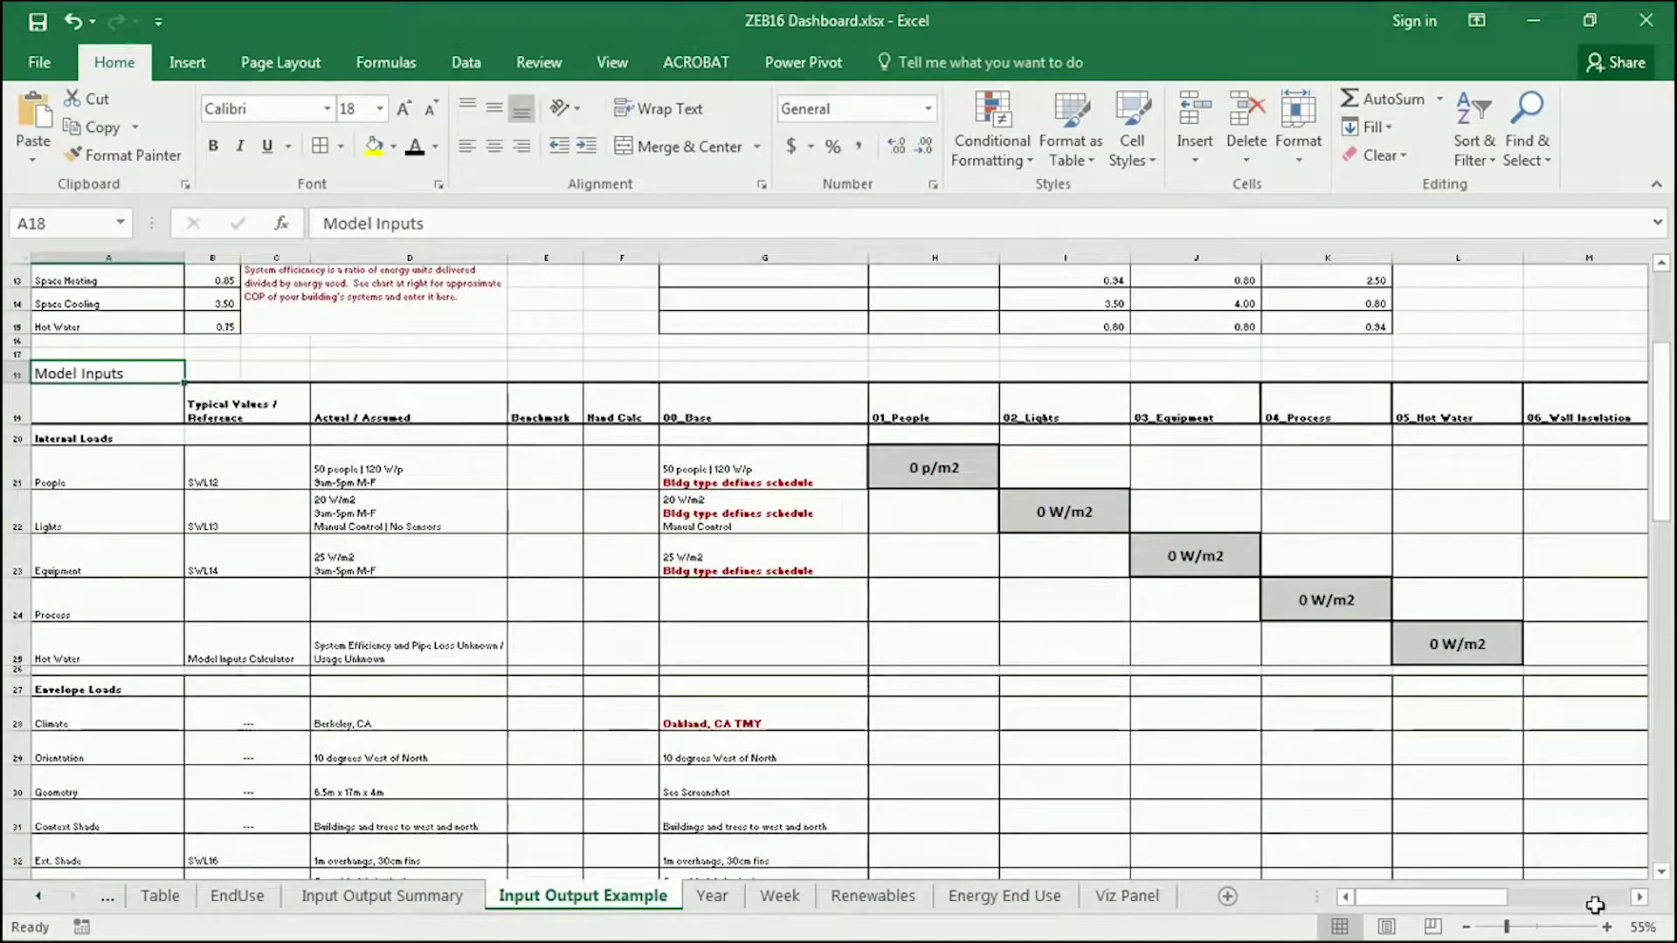
Go through the People, Lights, Equipment, Process and Hot Water internal-load rows.
scroll(1615, 917, "up", 1)
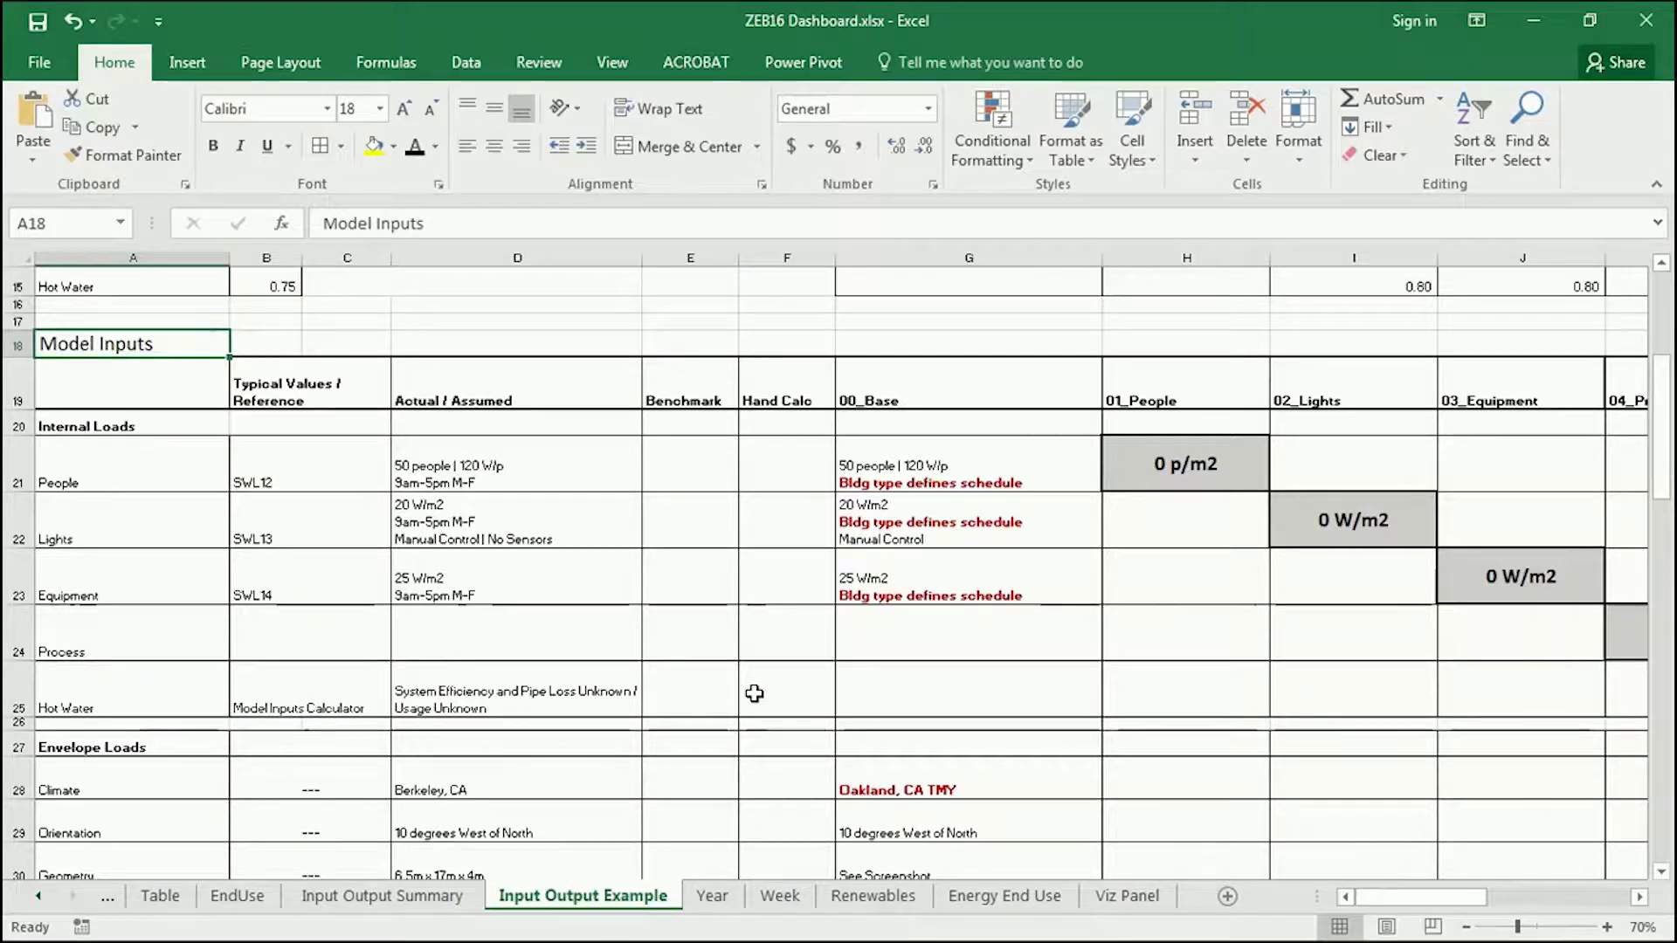
left_click(137, 527)
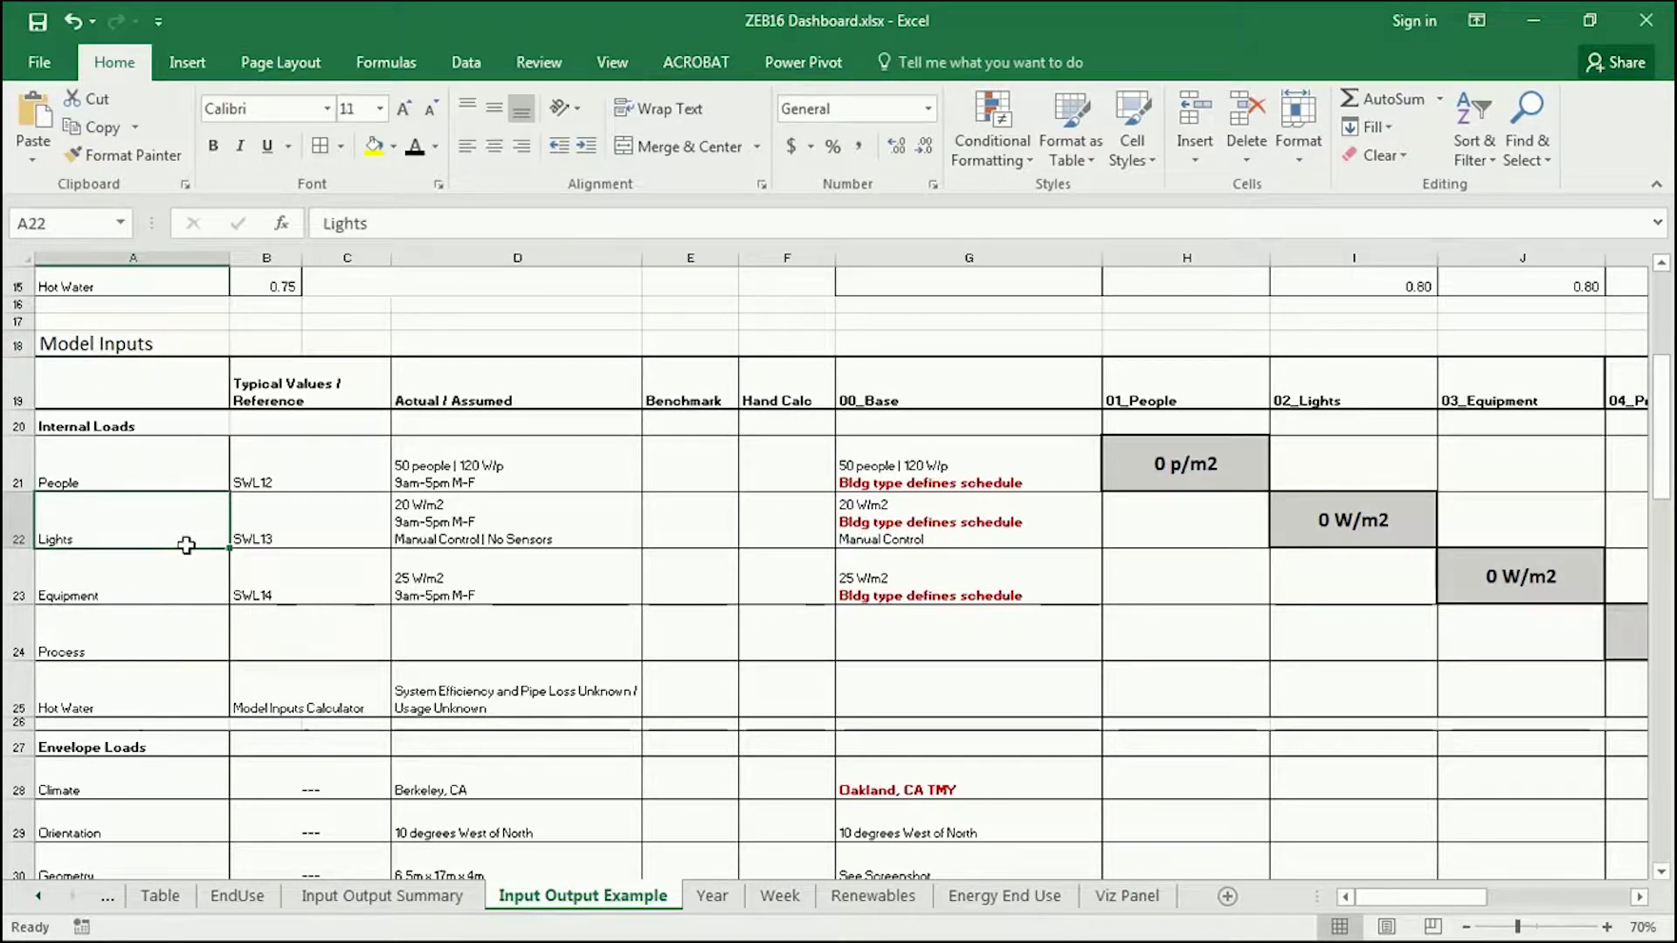
left_click(104, 466)
key("Down")
key("Down")
key("Down")
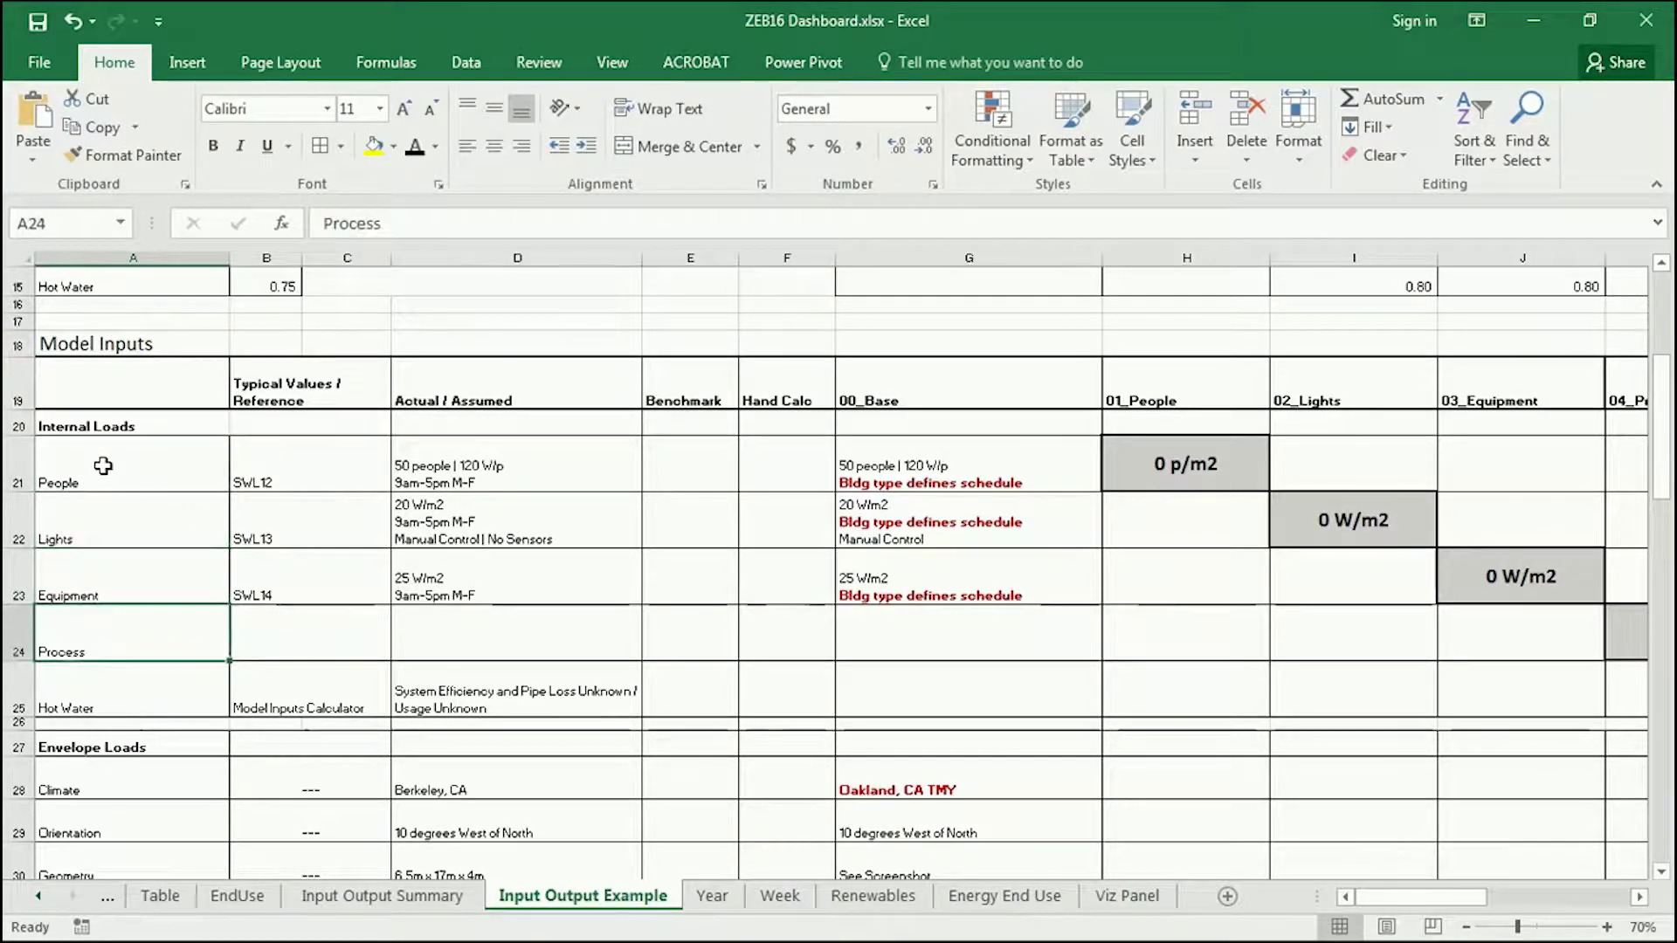
key("Down")
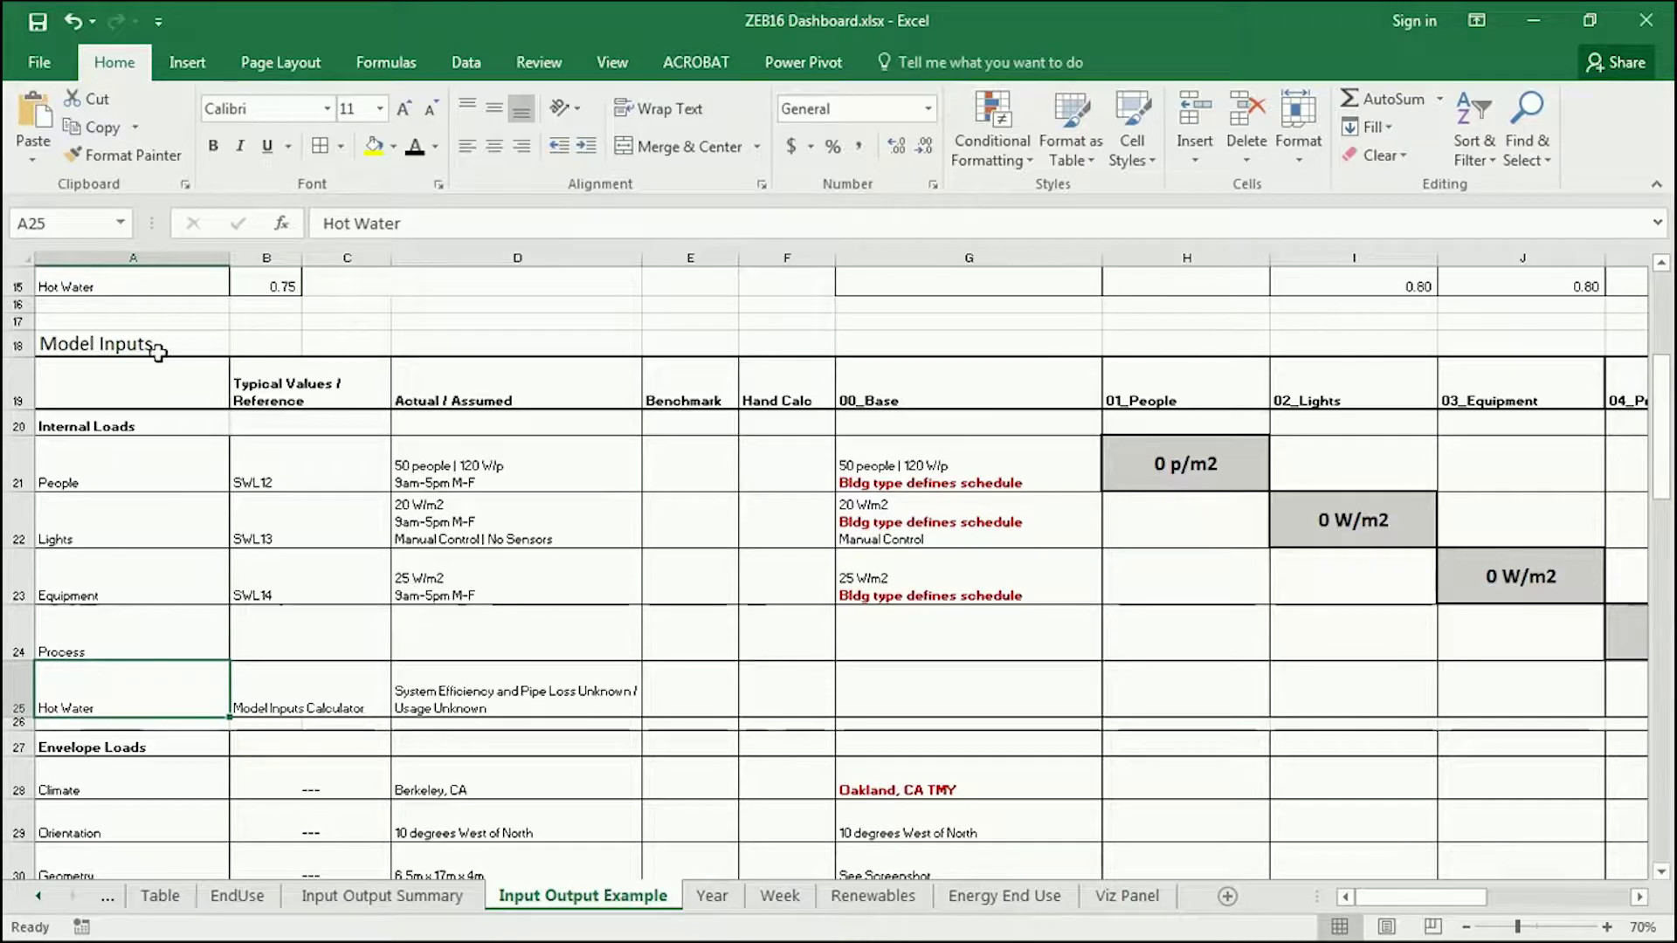
scroll(196, 476, "down", 1)
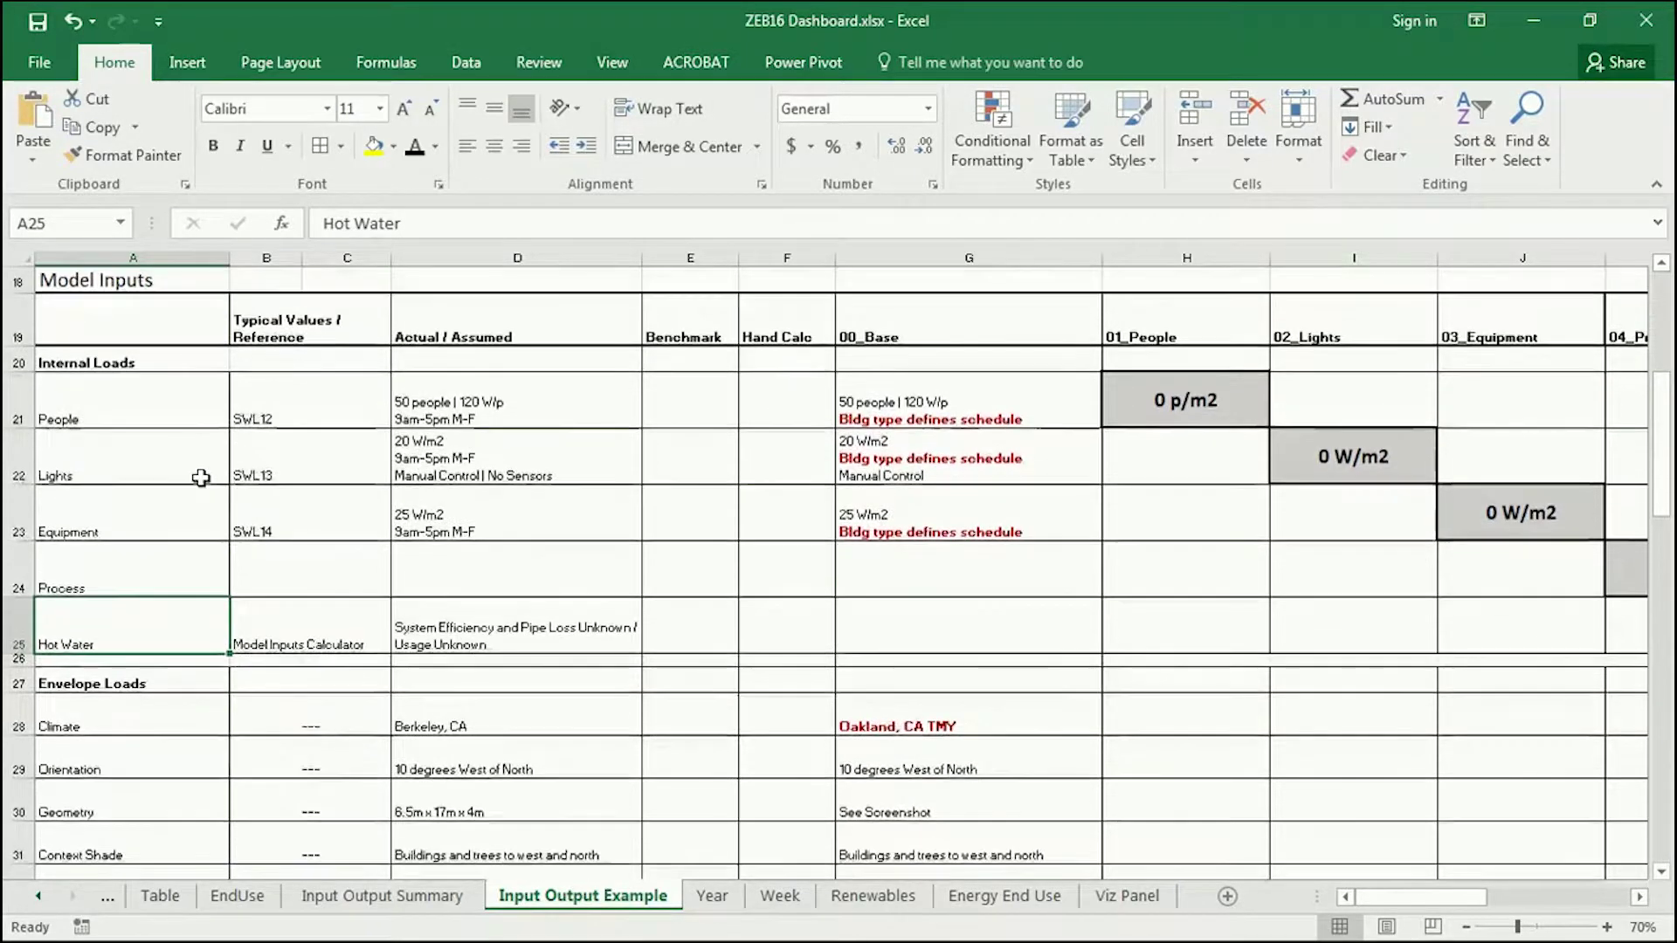
scroll(148, 507, "up", 1)
scroll(350, 472, "up", 1)
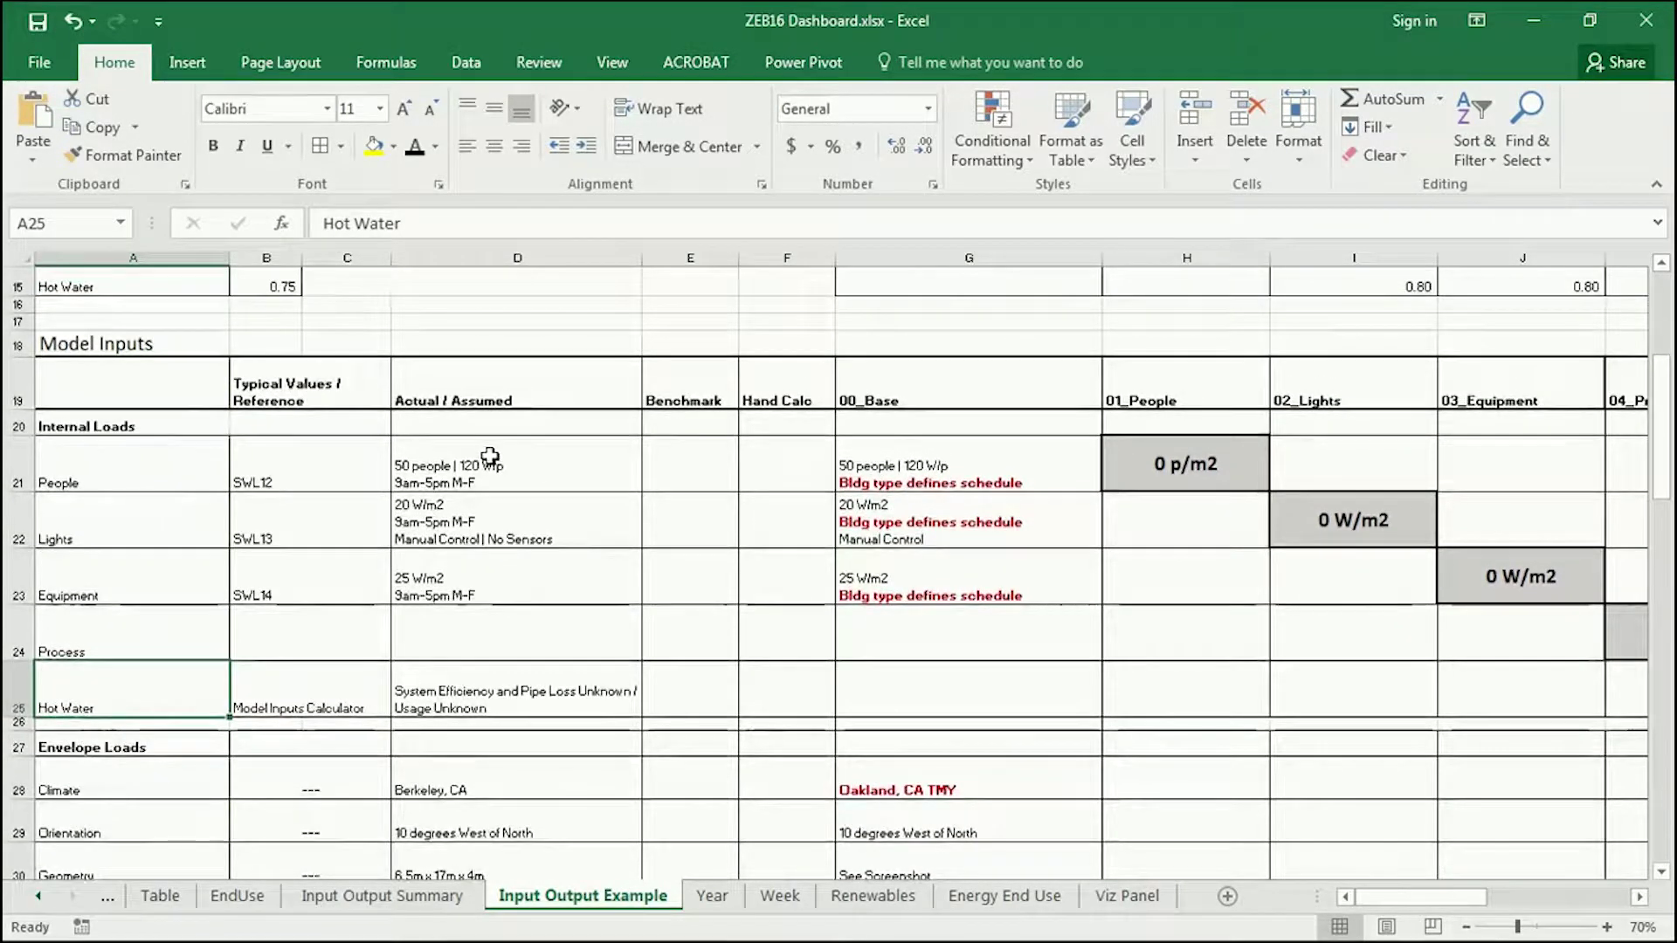
Highlight the Actual / Assumed entries D21:D25 and their column heading.
left_click(485, 444)
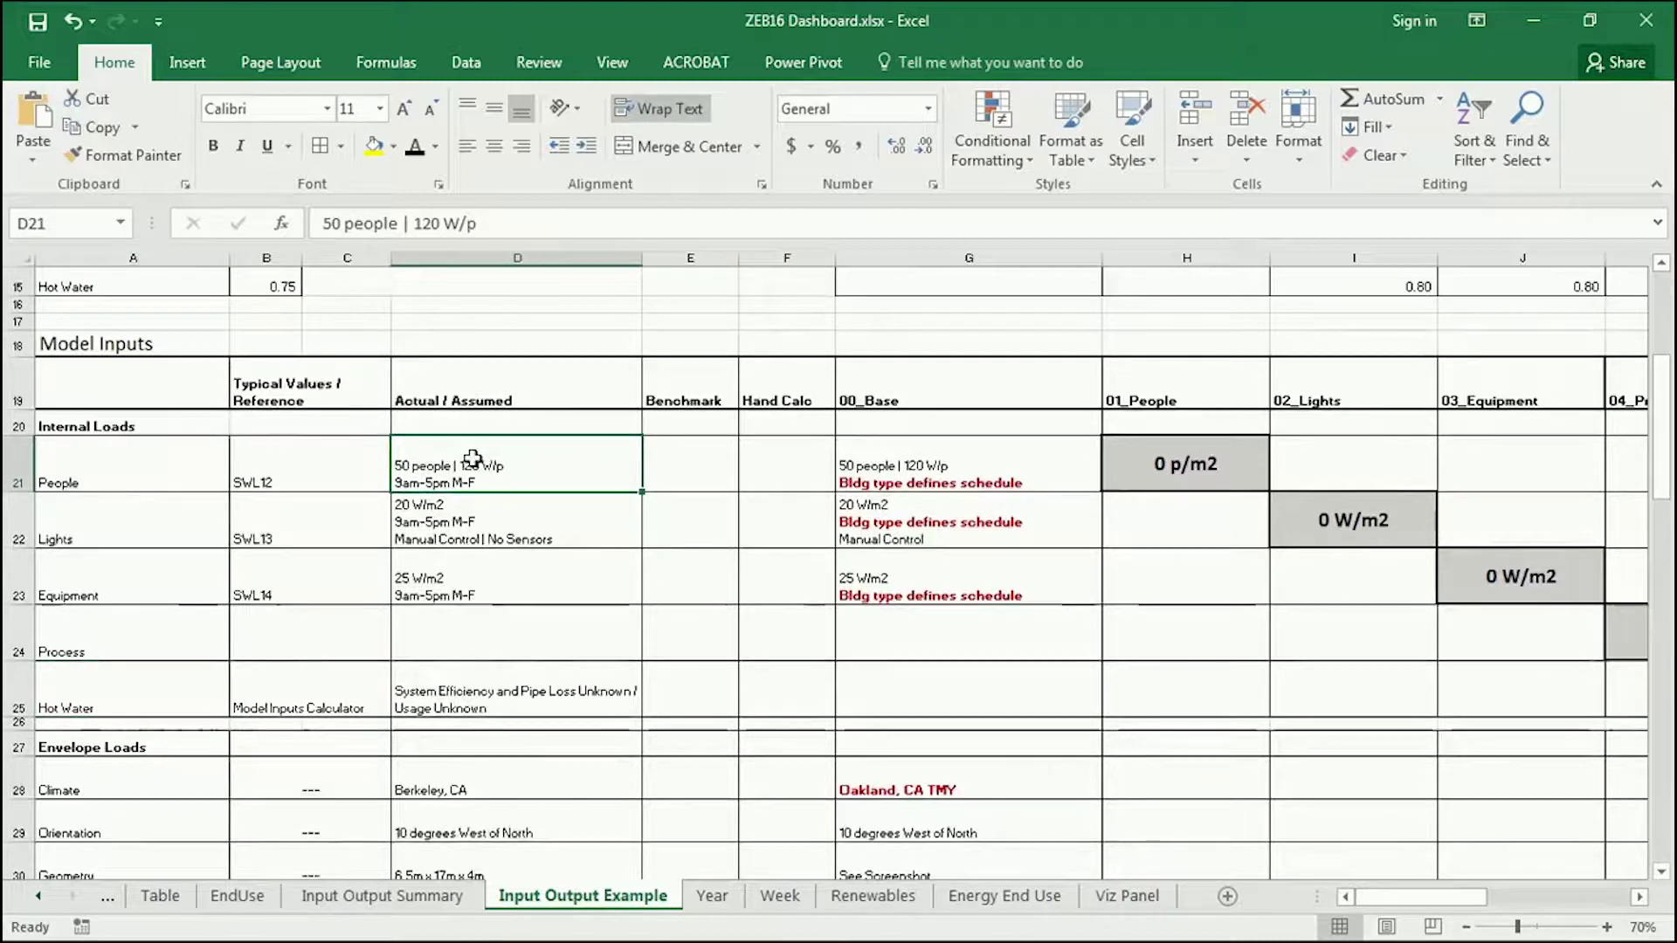
left_click_drag(469, 482, 483, 689)
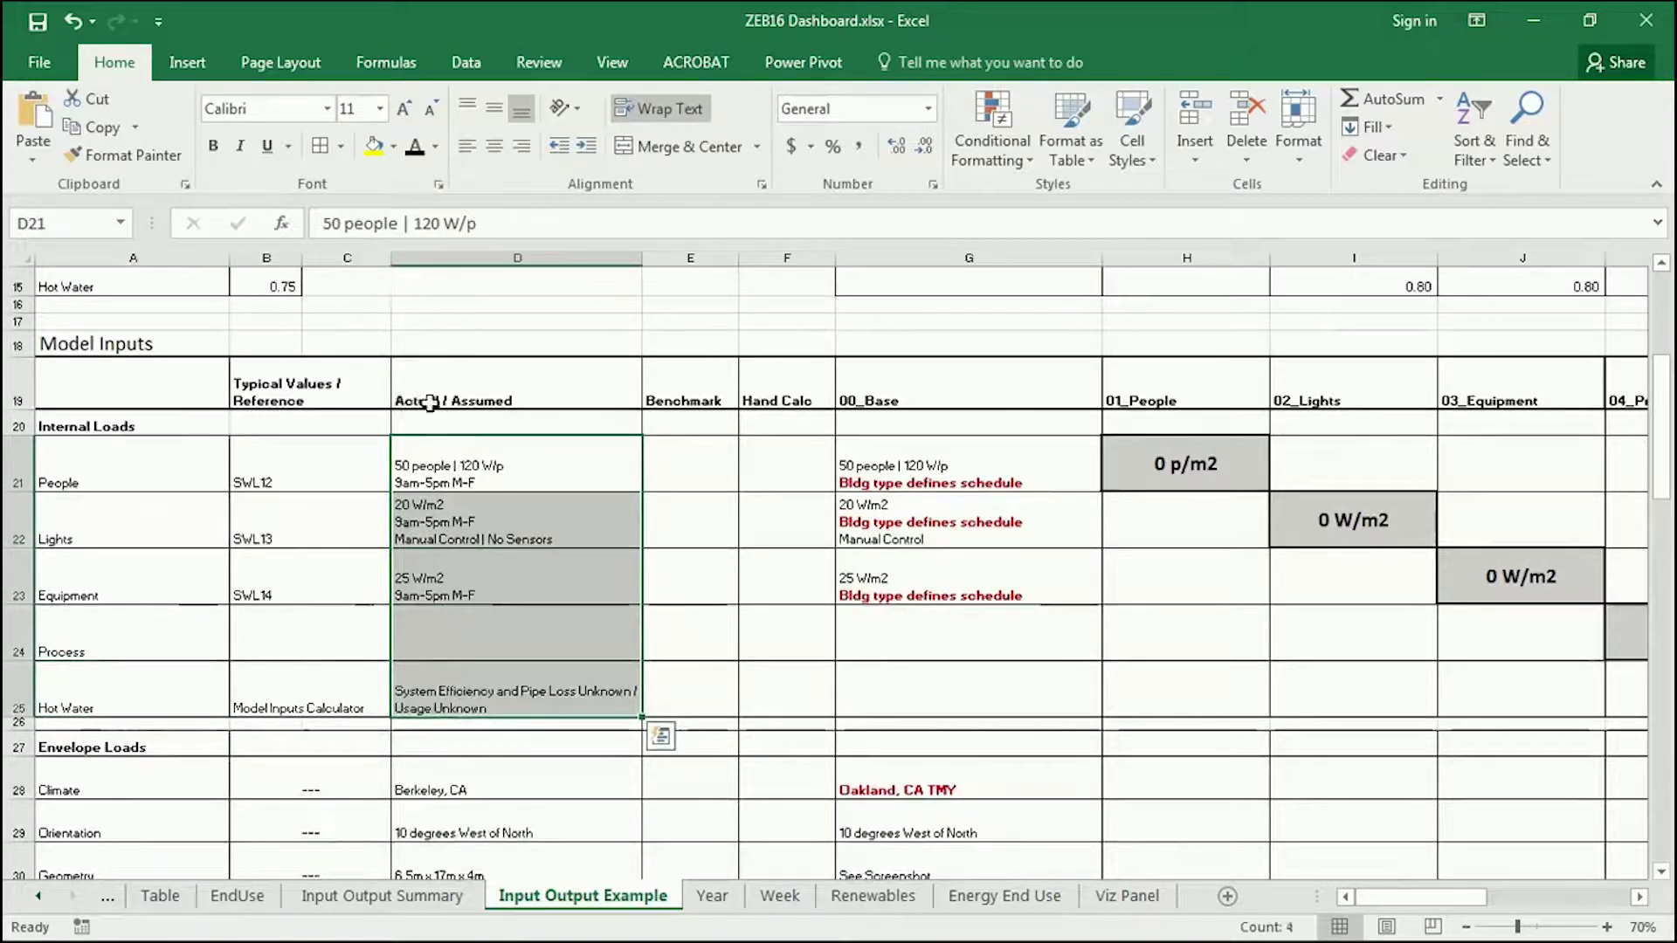
left_click(511, 400)
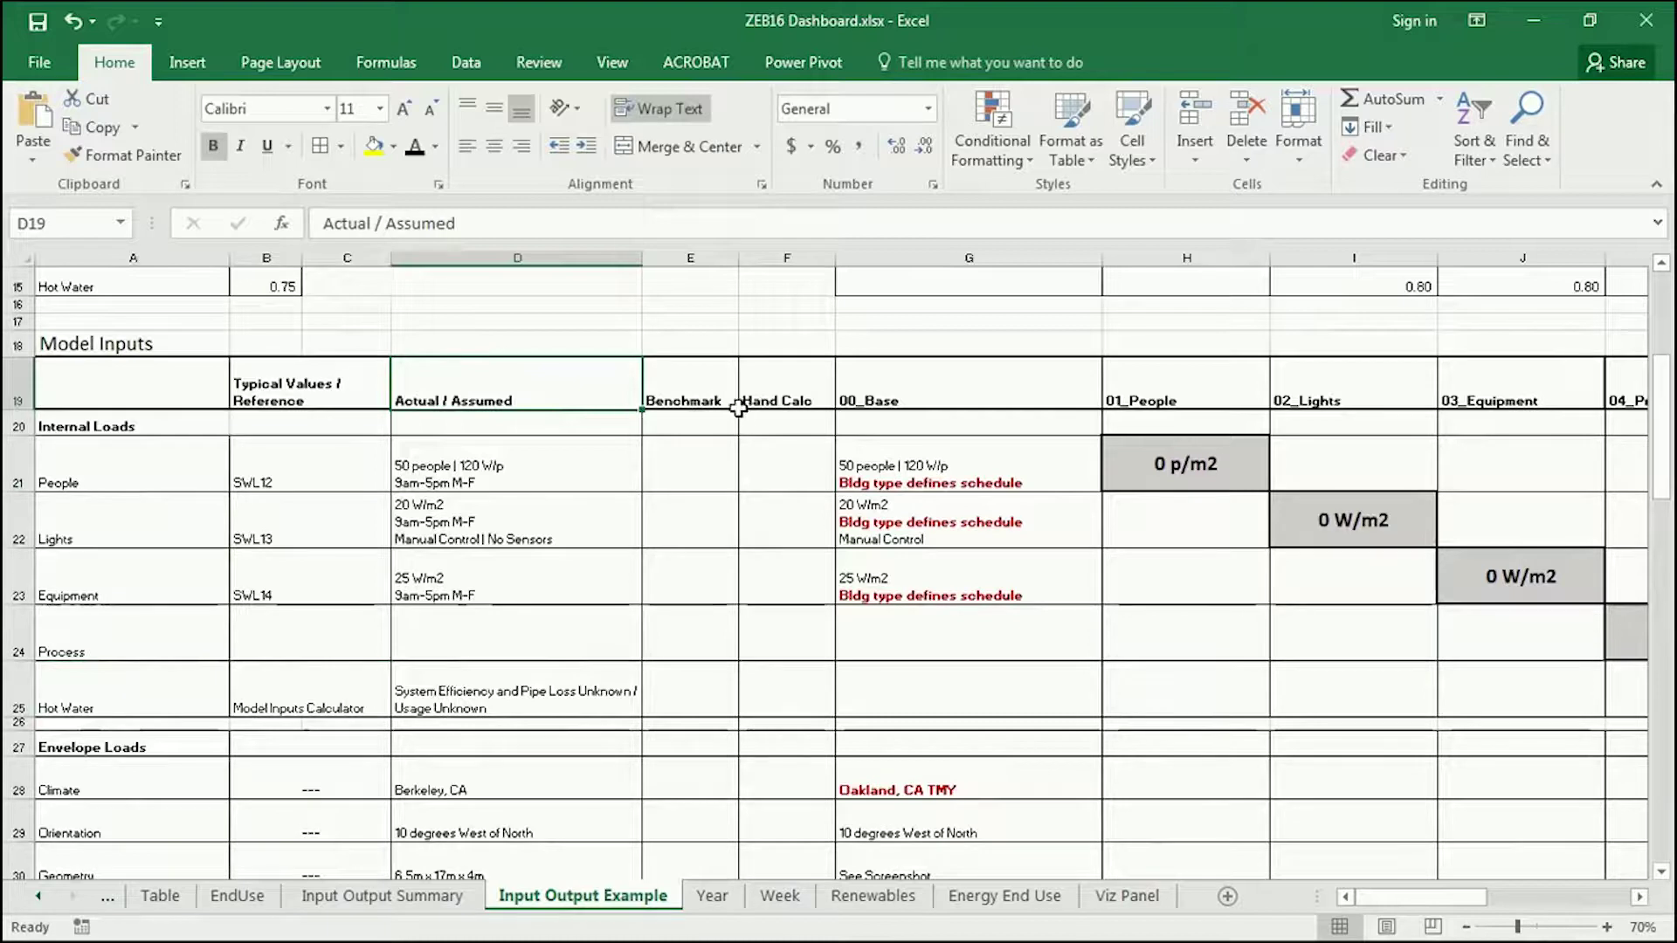
left_click_drag(701, 381, 699, 423)
left_click_drag(777, 384, 777, 423)
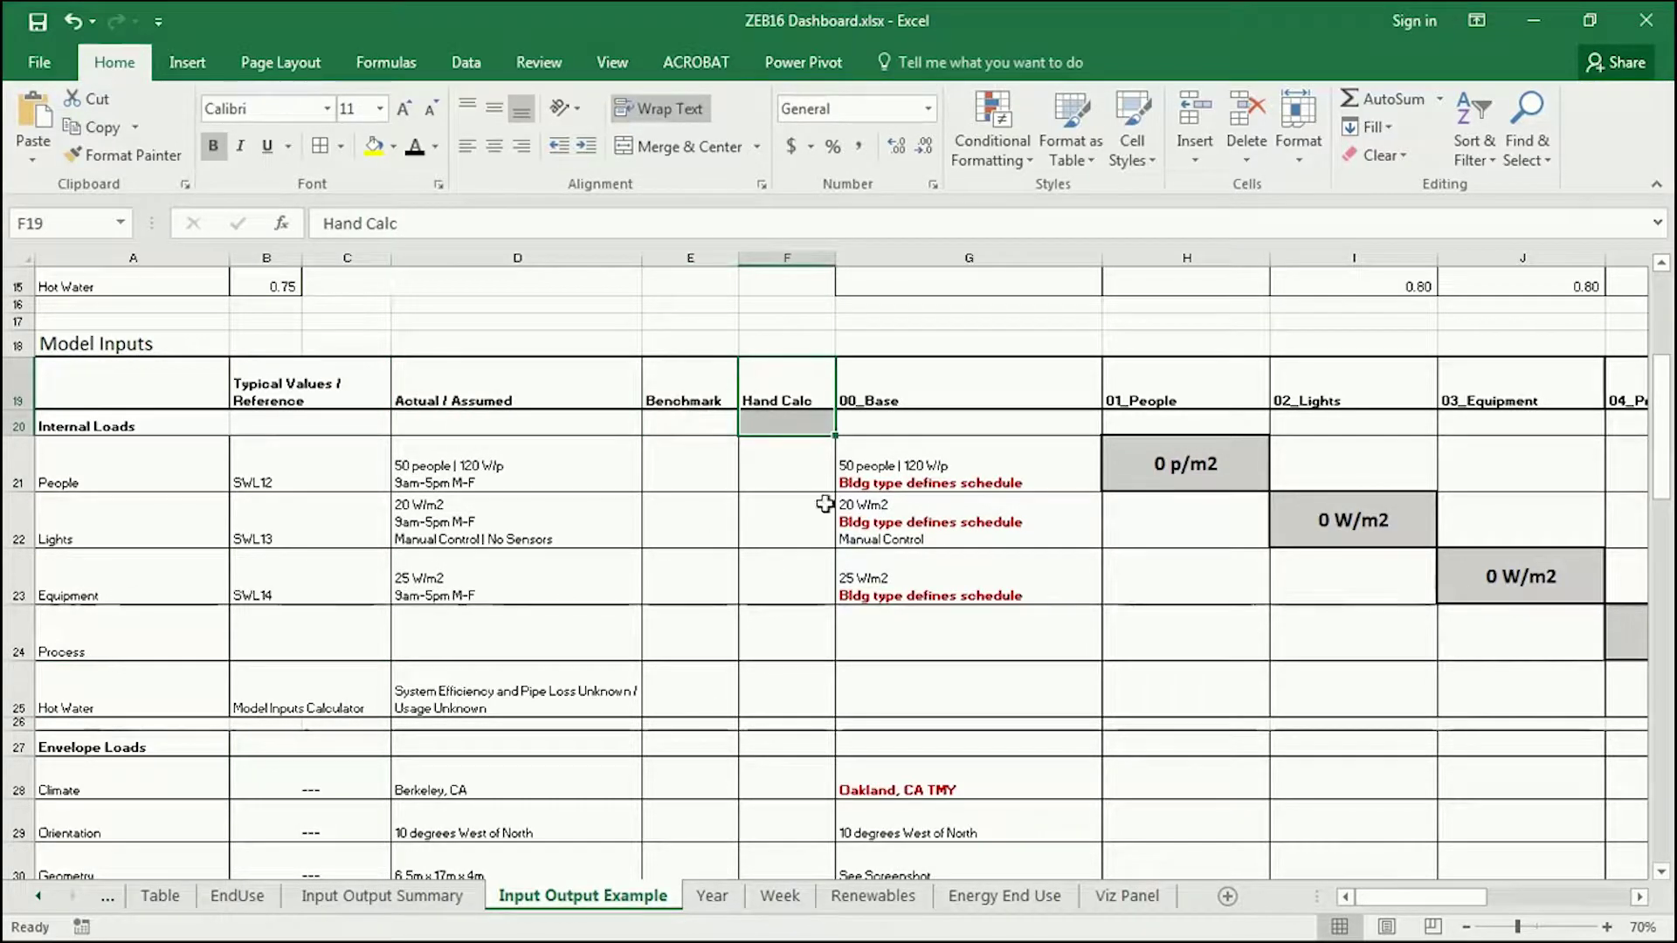
left_click(920, 390)
left_click_drag(919, 390, 917, 626)
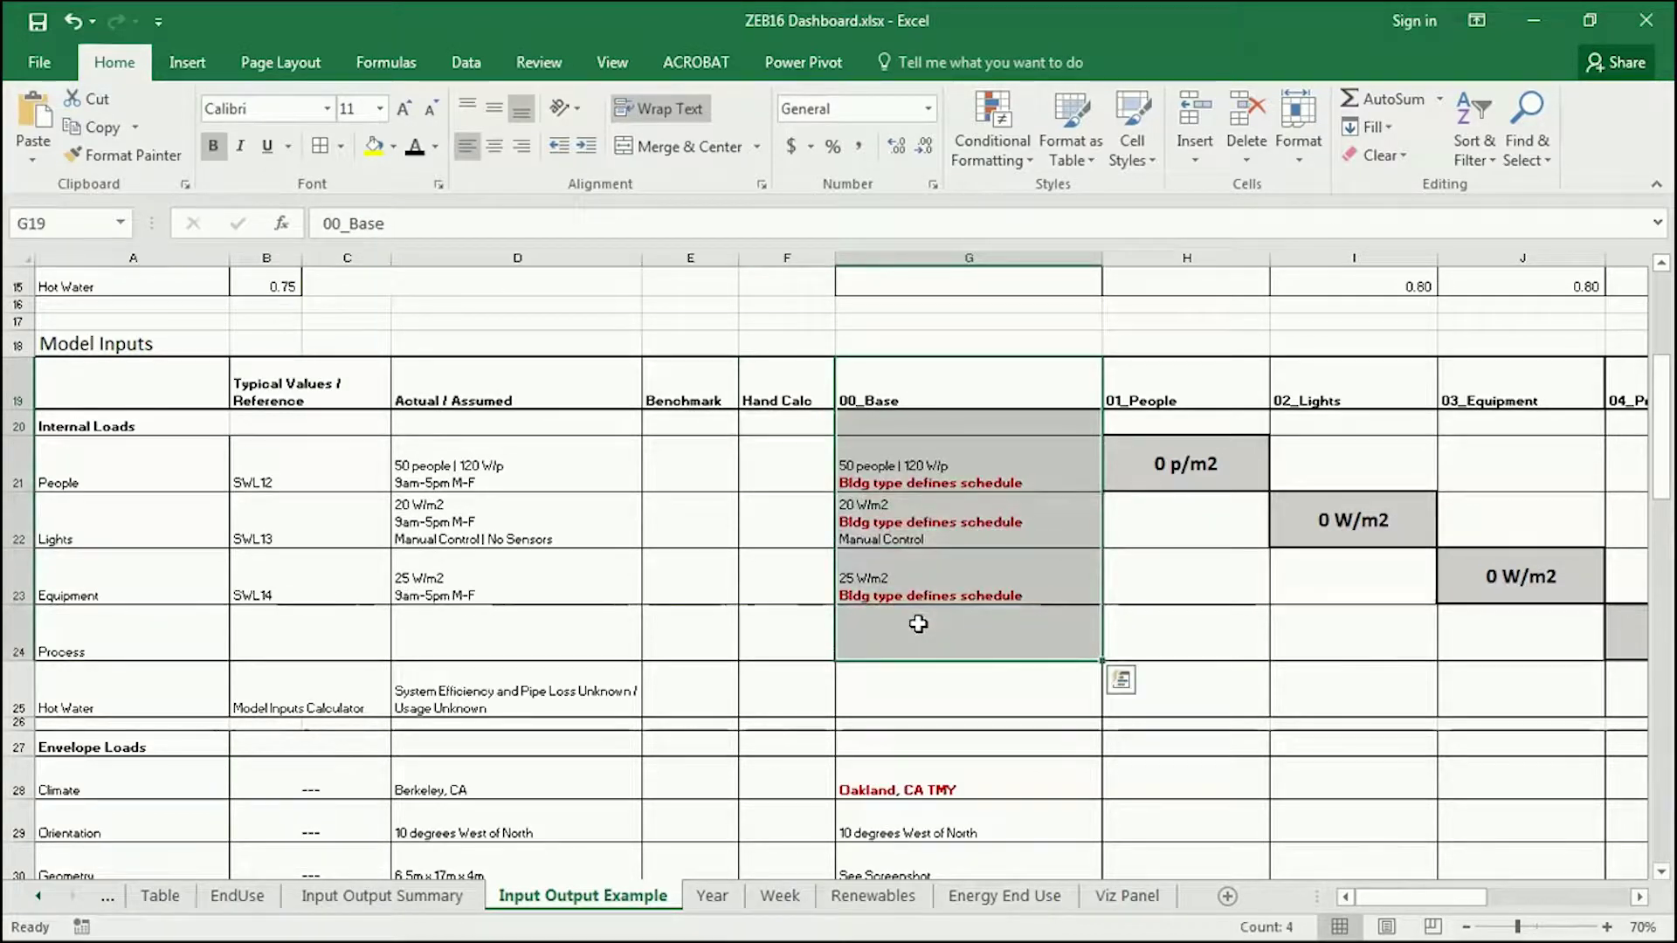
left_click(967, 483)
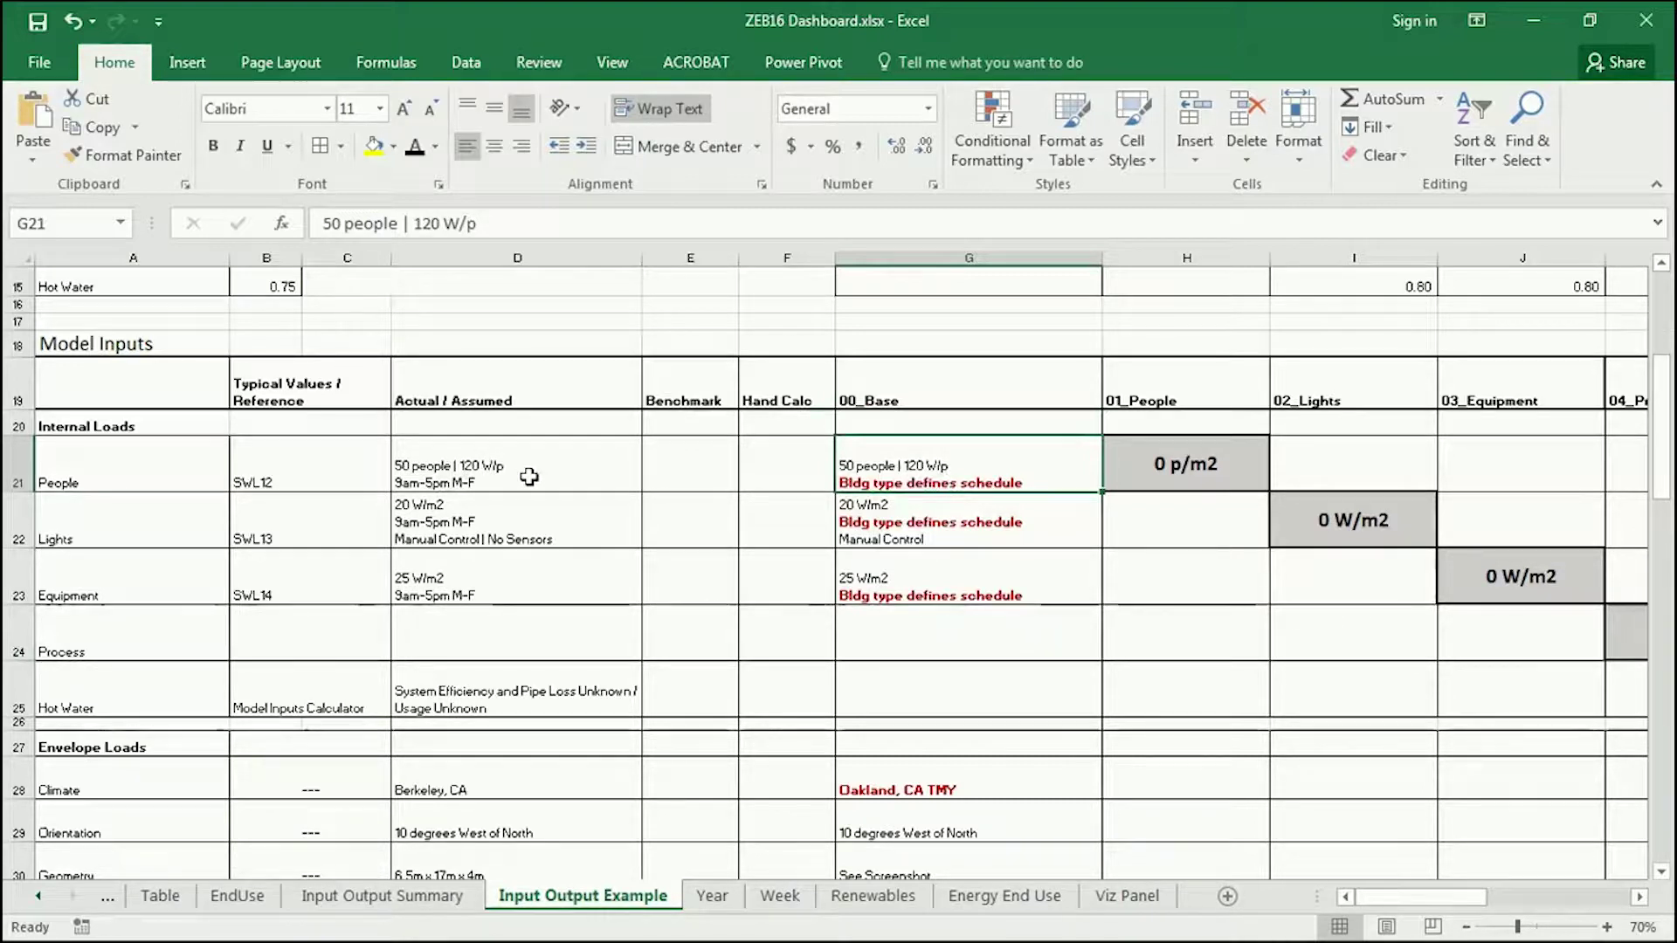
left_click(472, 465)
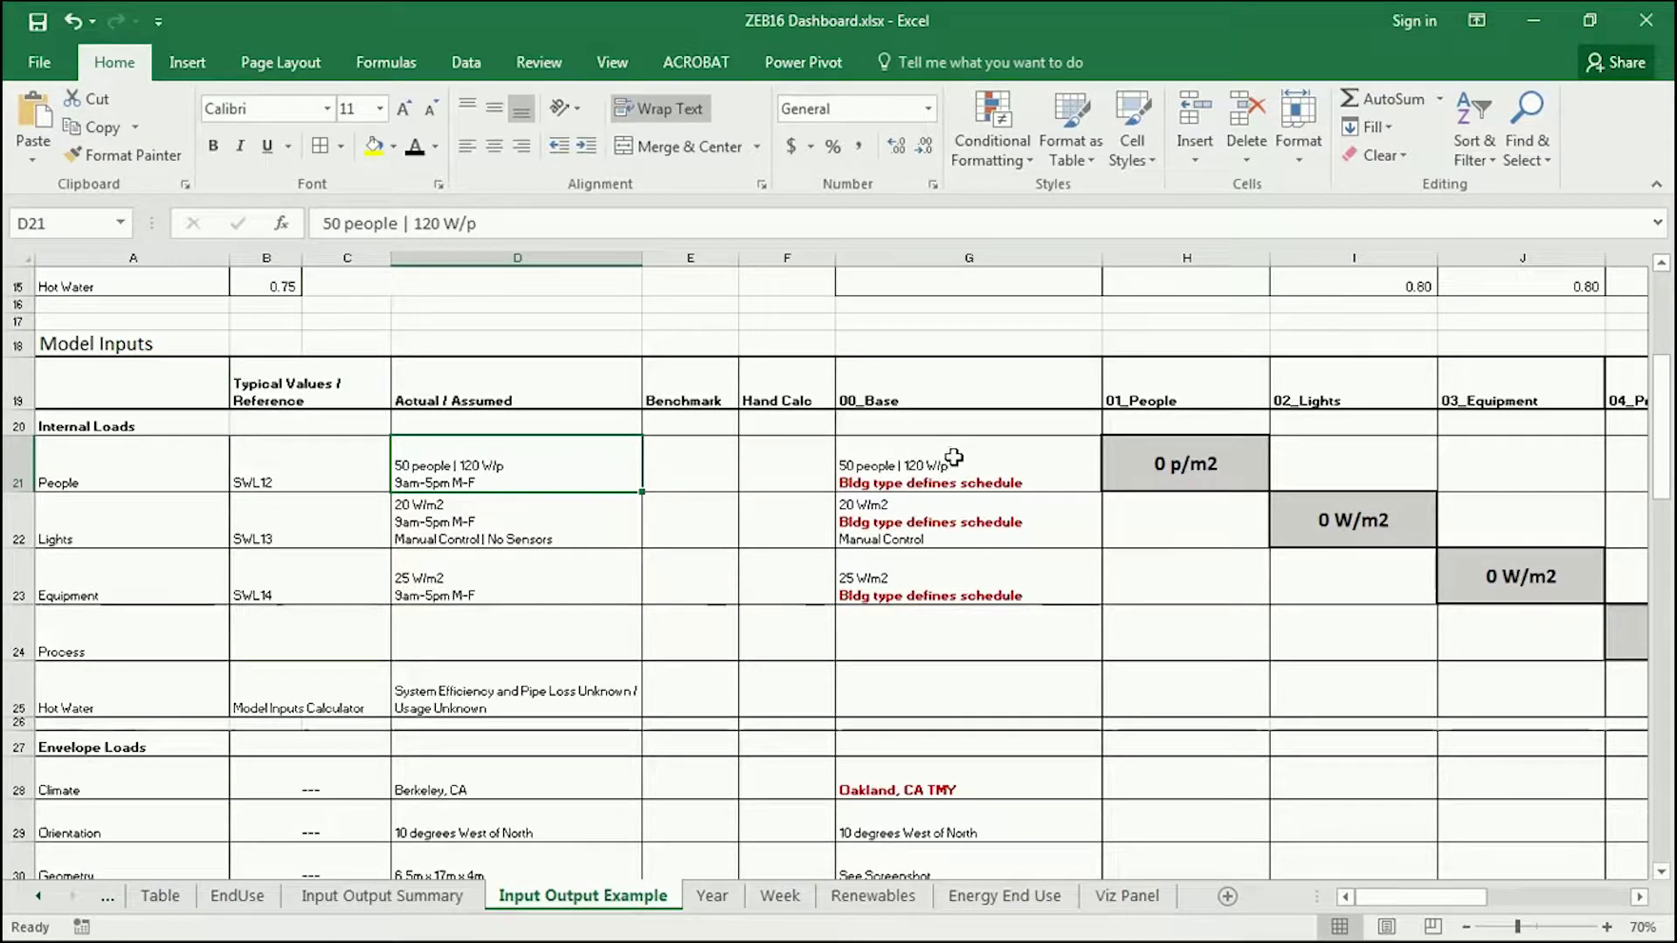
left_click(908, 449)
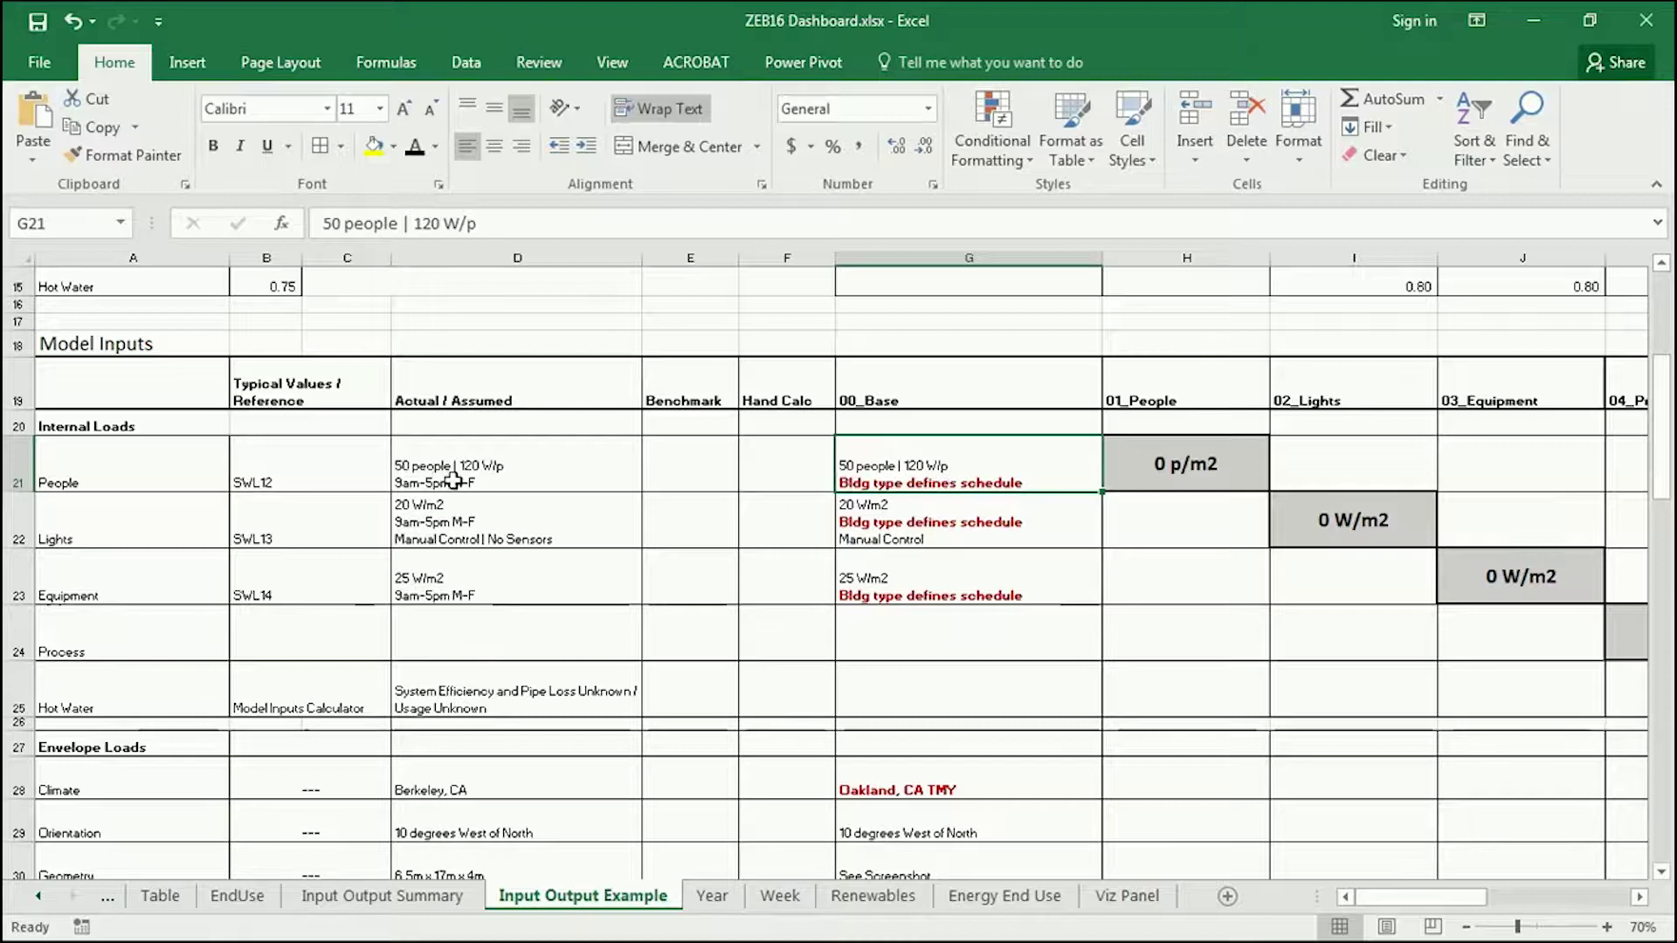
left_click(487, 476)
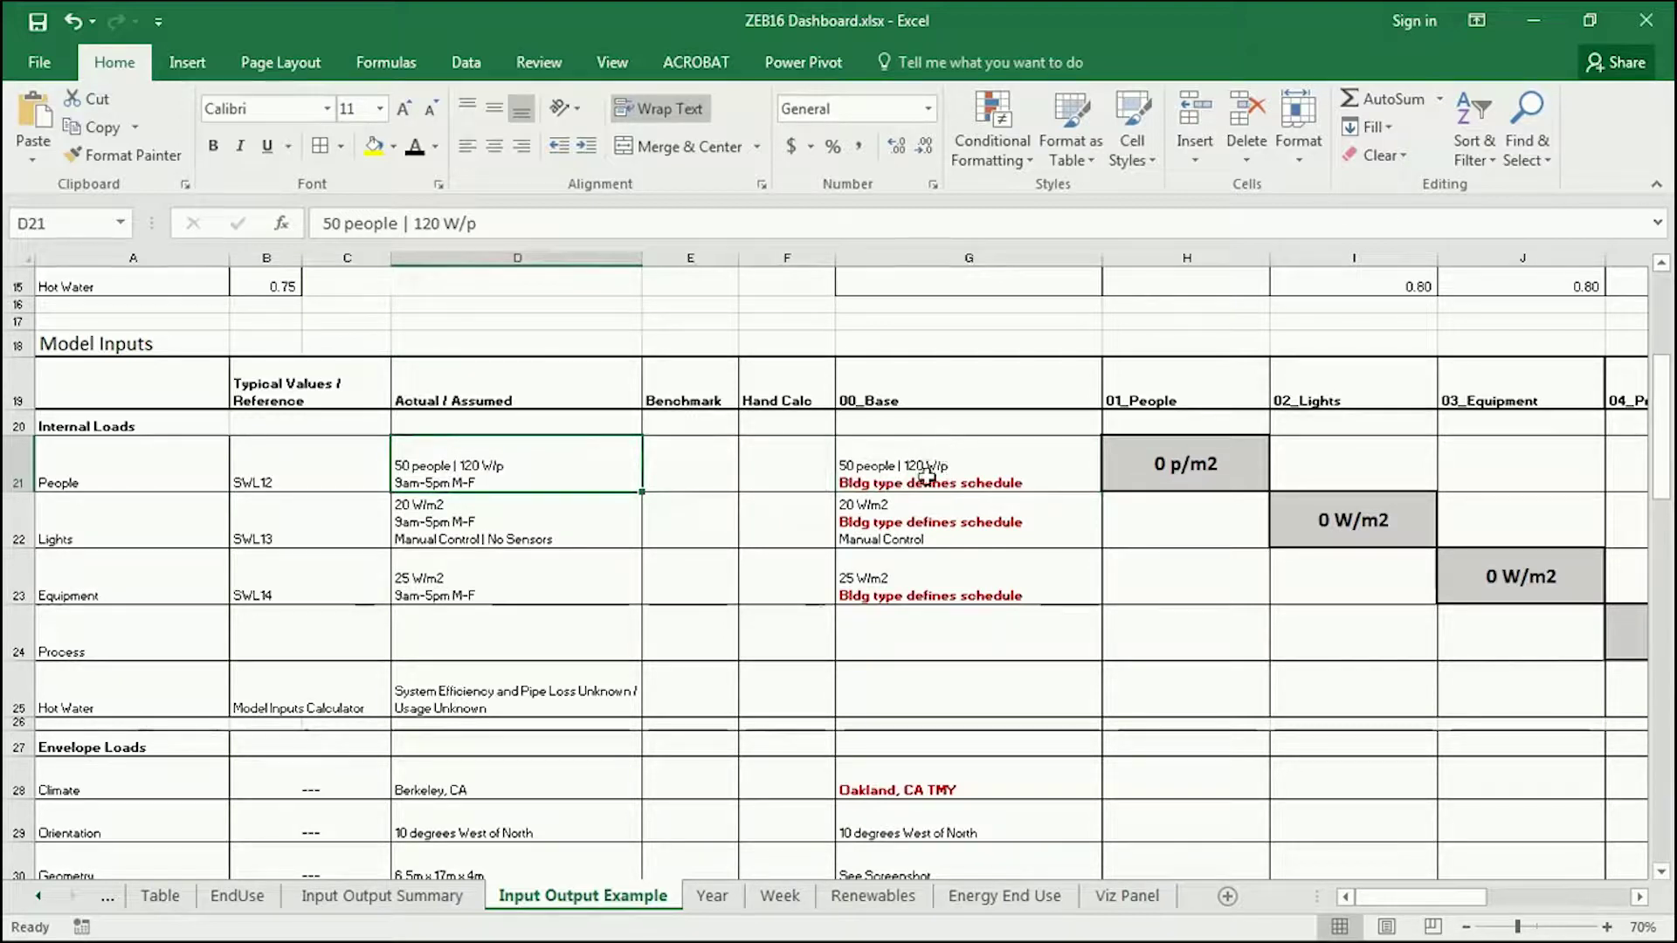
left_click(1031, 480)
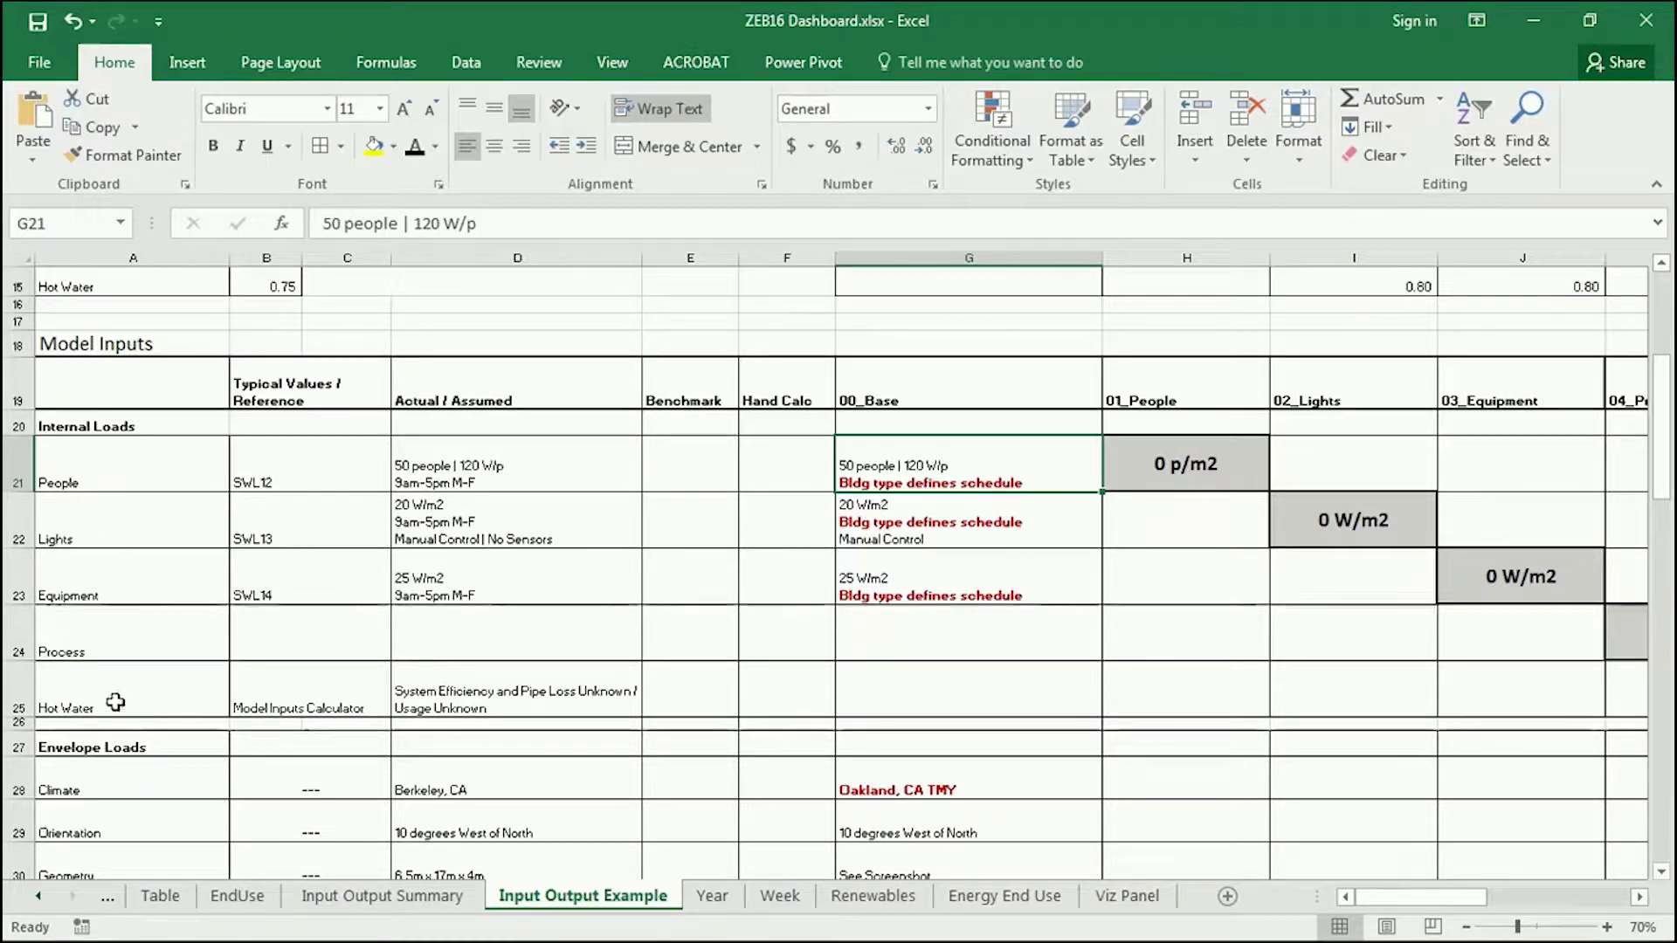
Compare the assumed climate Berkeley, CA with the base model's Oakland, CA TMY.
left_click_drag(107, 459, 132, 717)
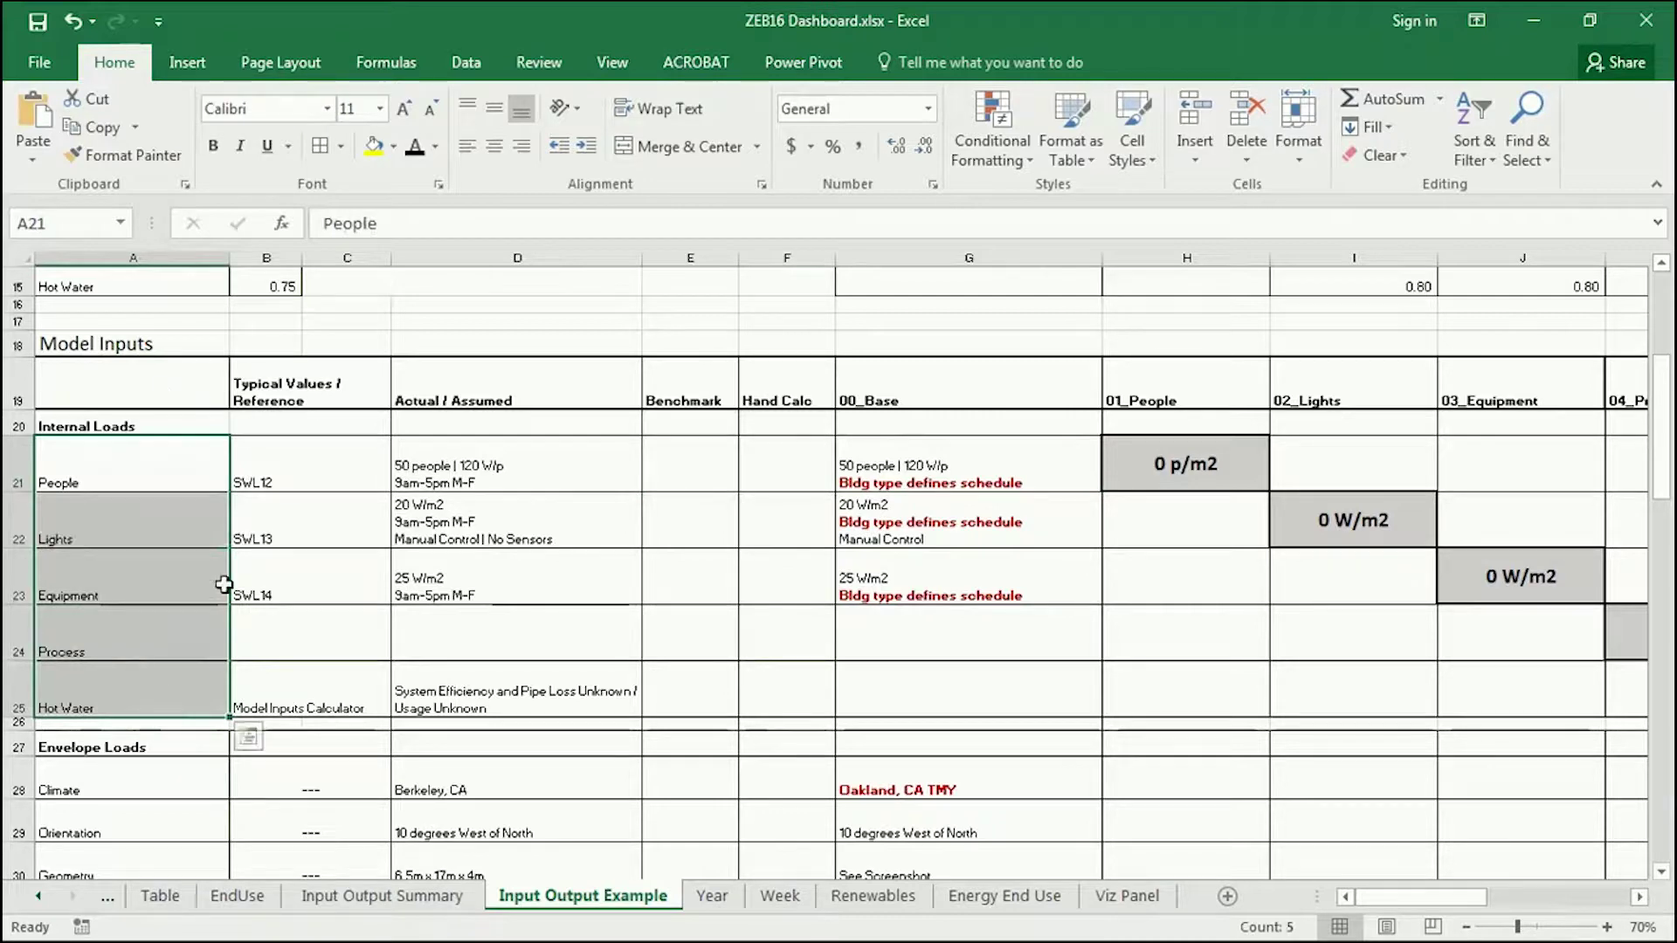
scroll(230, 568, "down", 1)
scroll(230, 569, "down", 5)
scroll(228, 561, "up", 2)
left_click(130, 419)
left_click(131, 447)
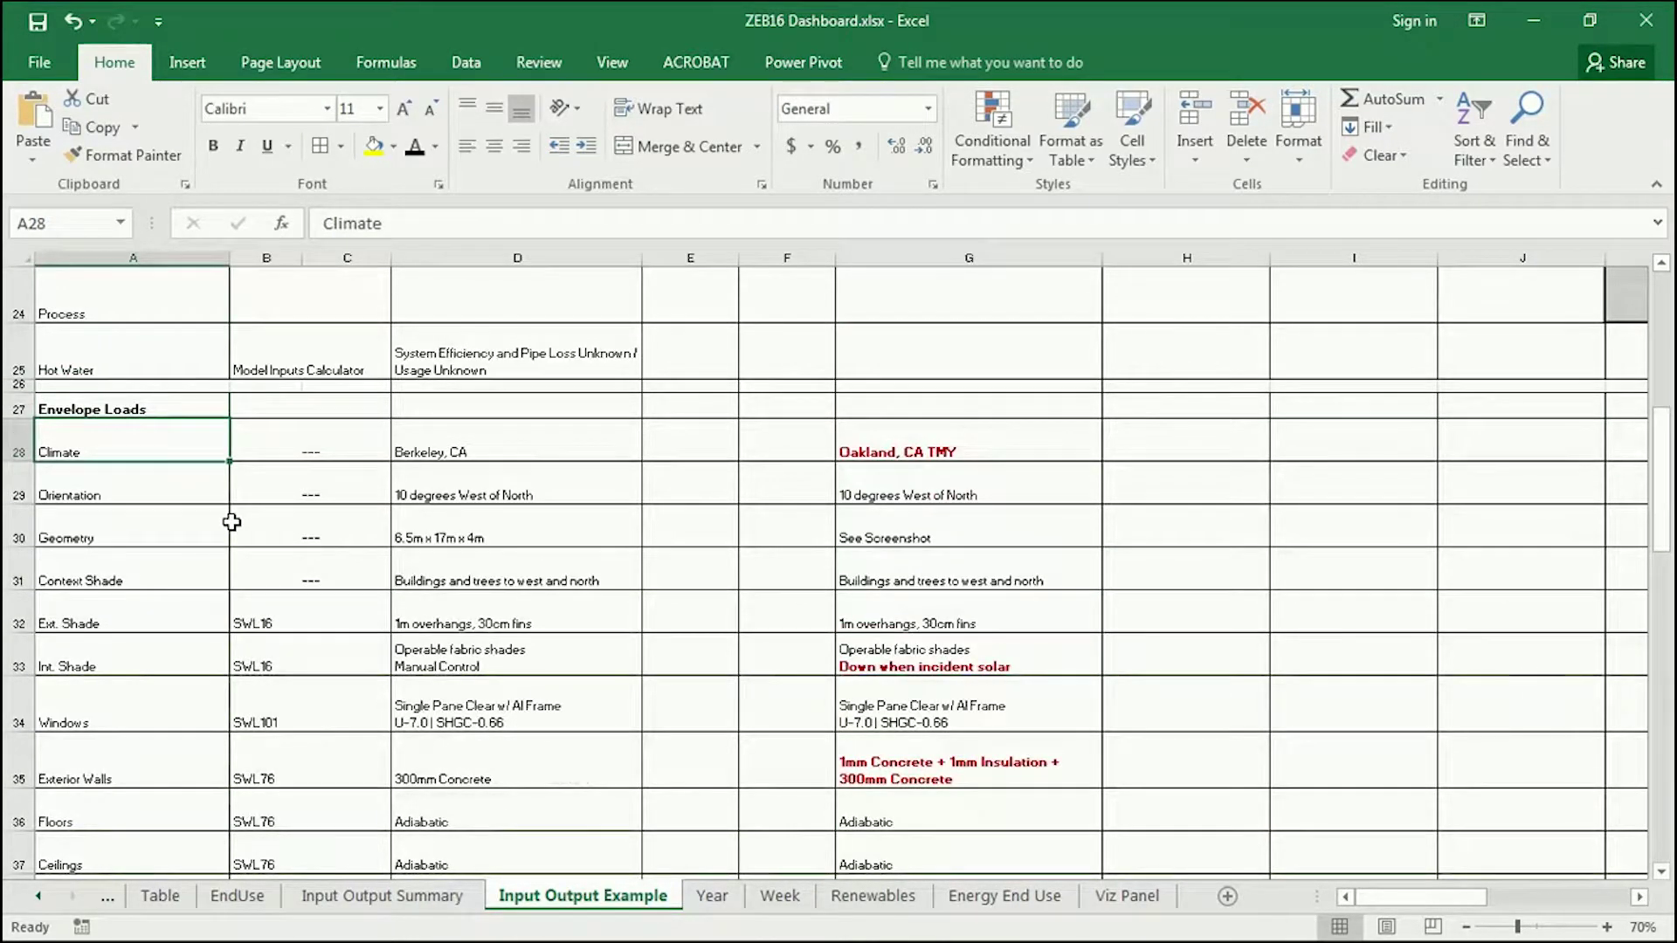
left_click(443, 449)
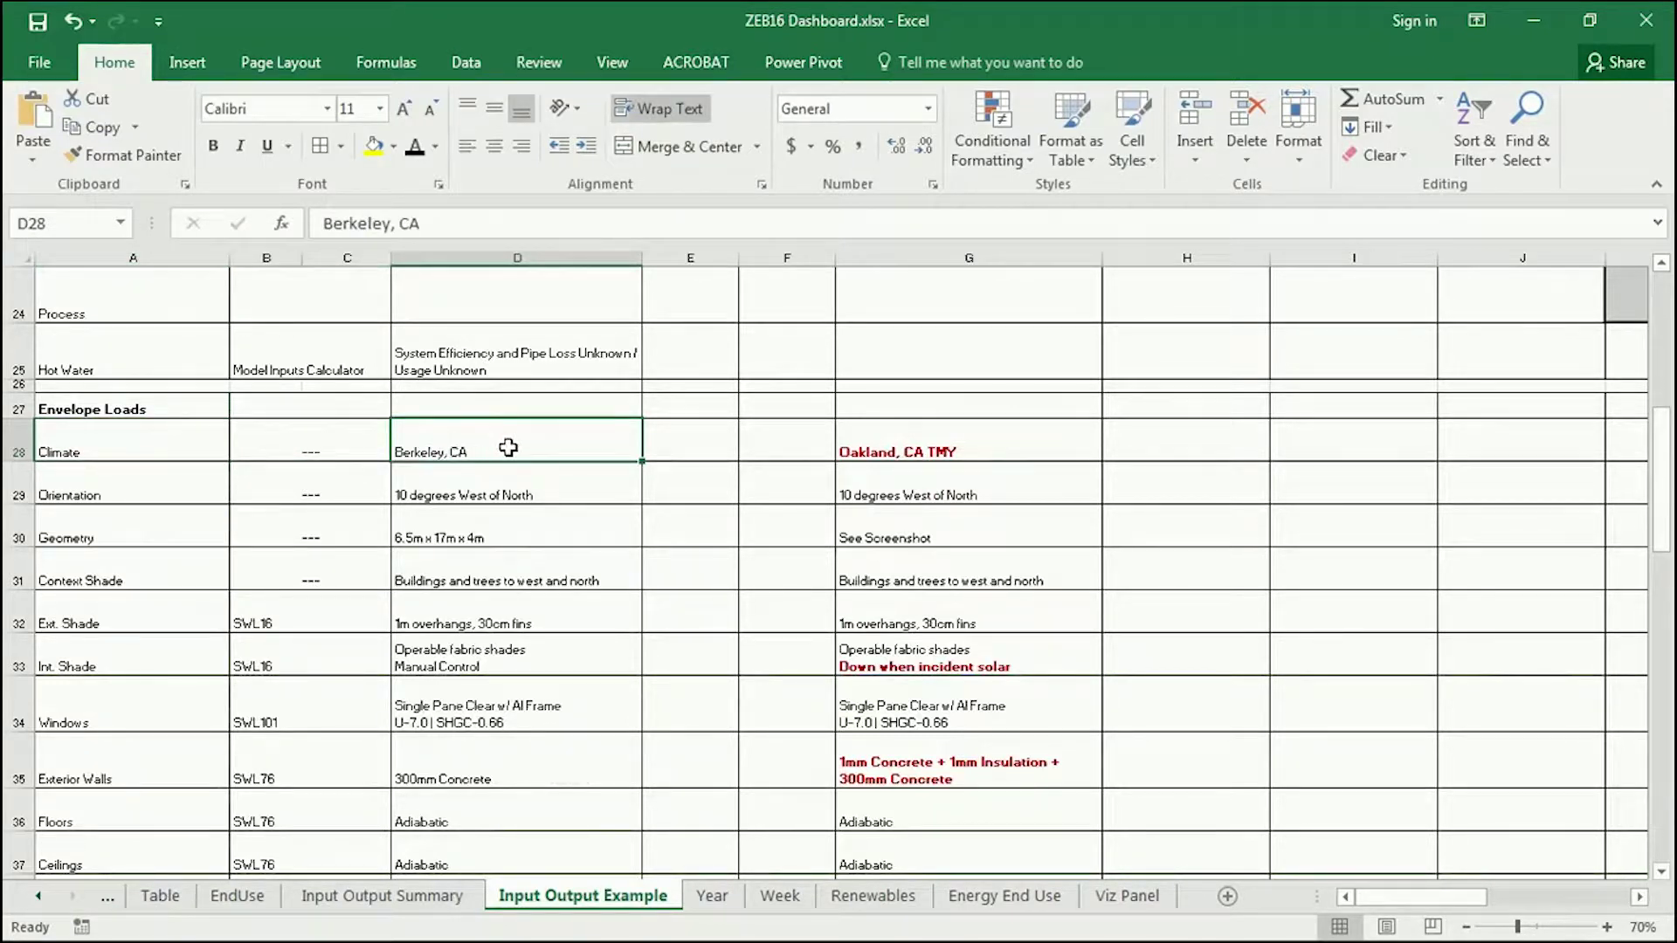
left_click(999, 440)
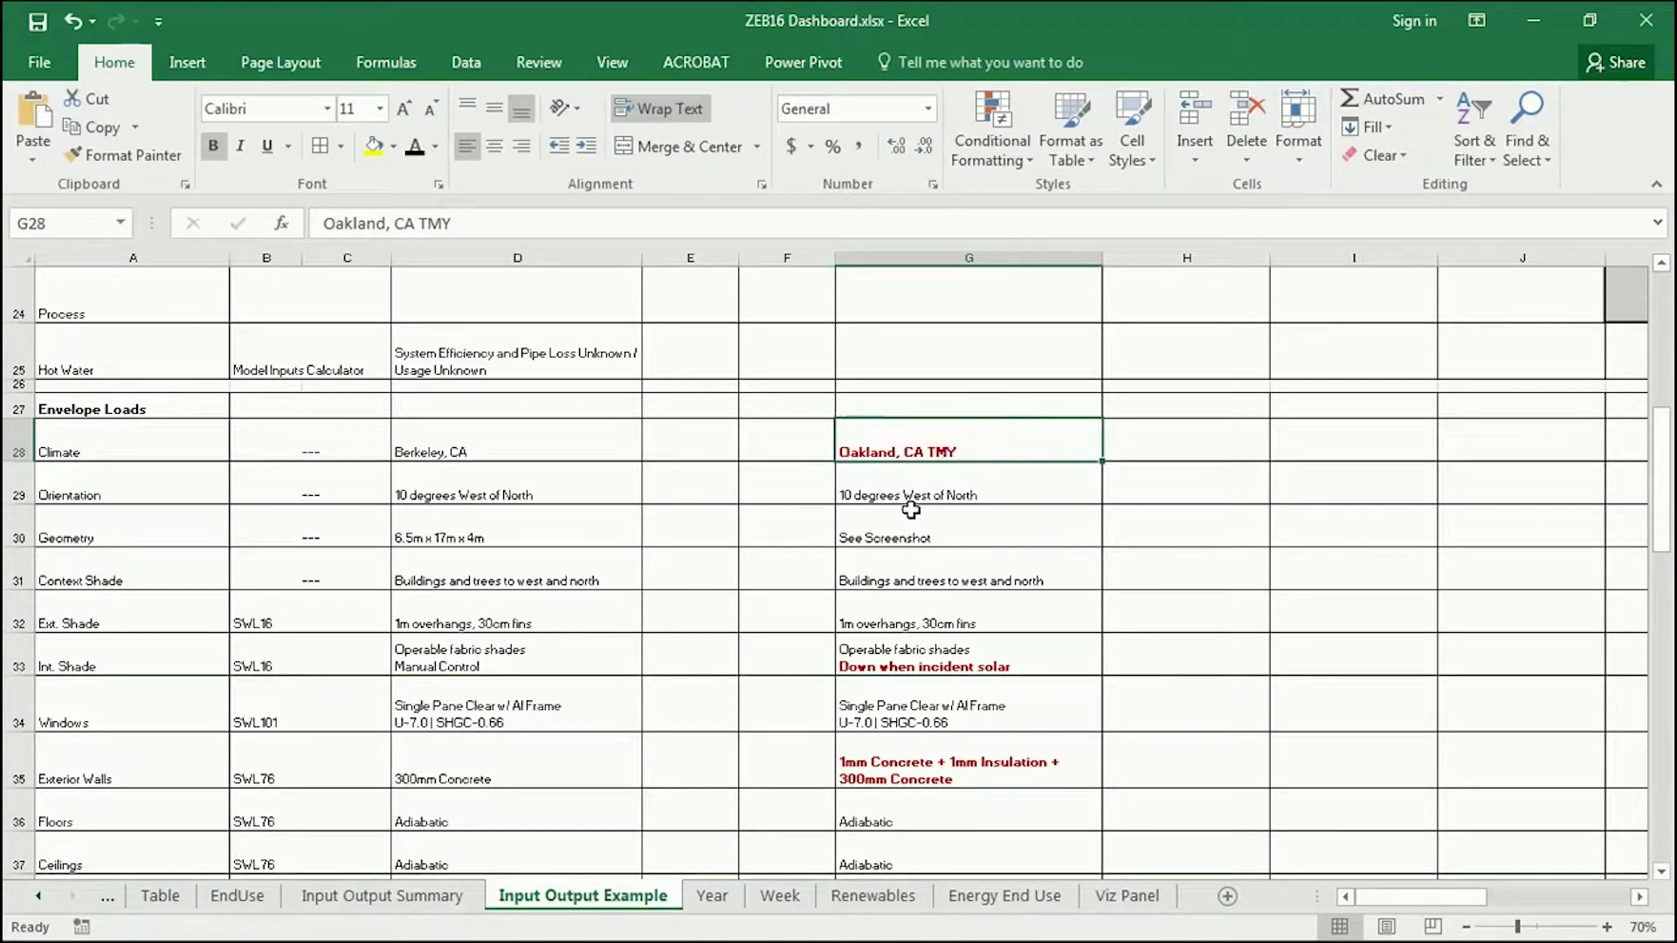
left_click(516, 425)
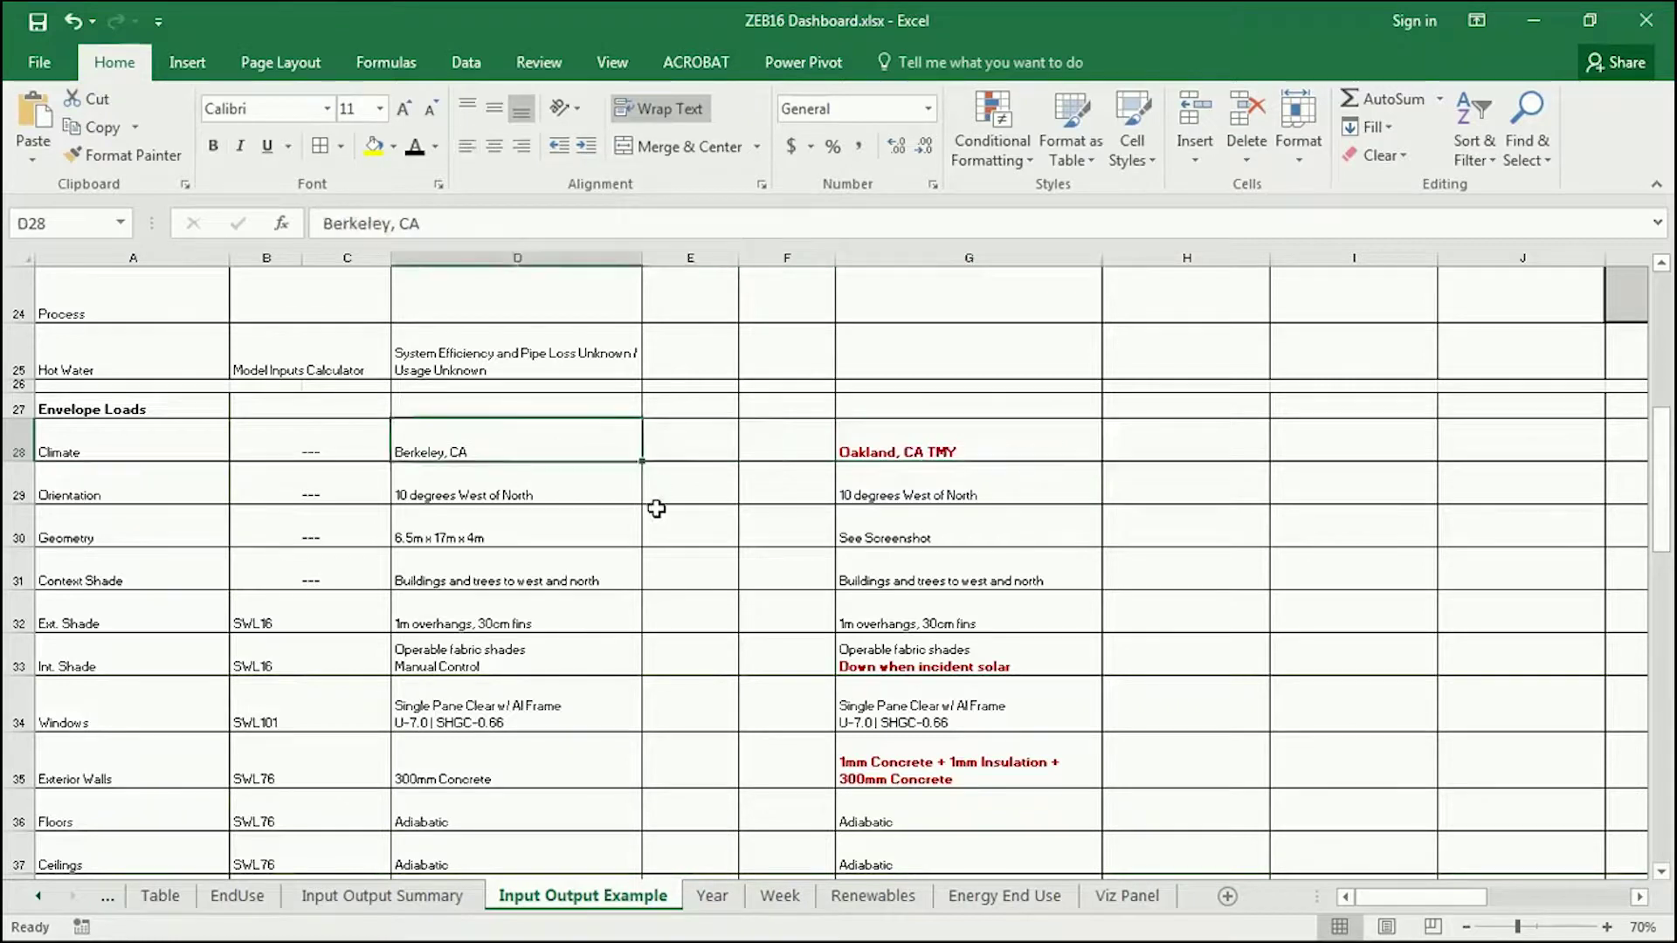
Go through the Orientation, shade, Windows, Exterior Walls, Floors and Infiltration row labels.
left_click(81, 494)
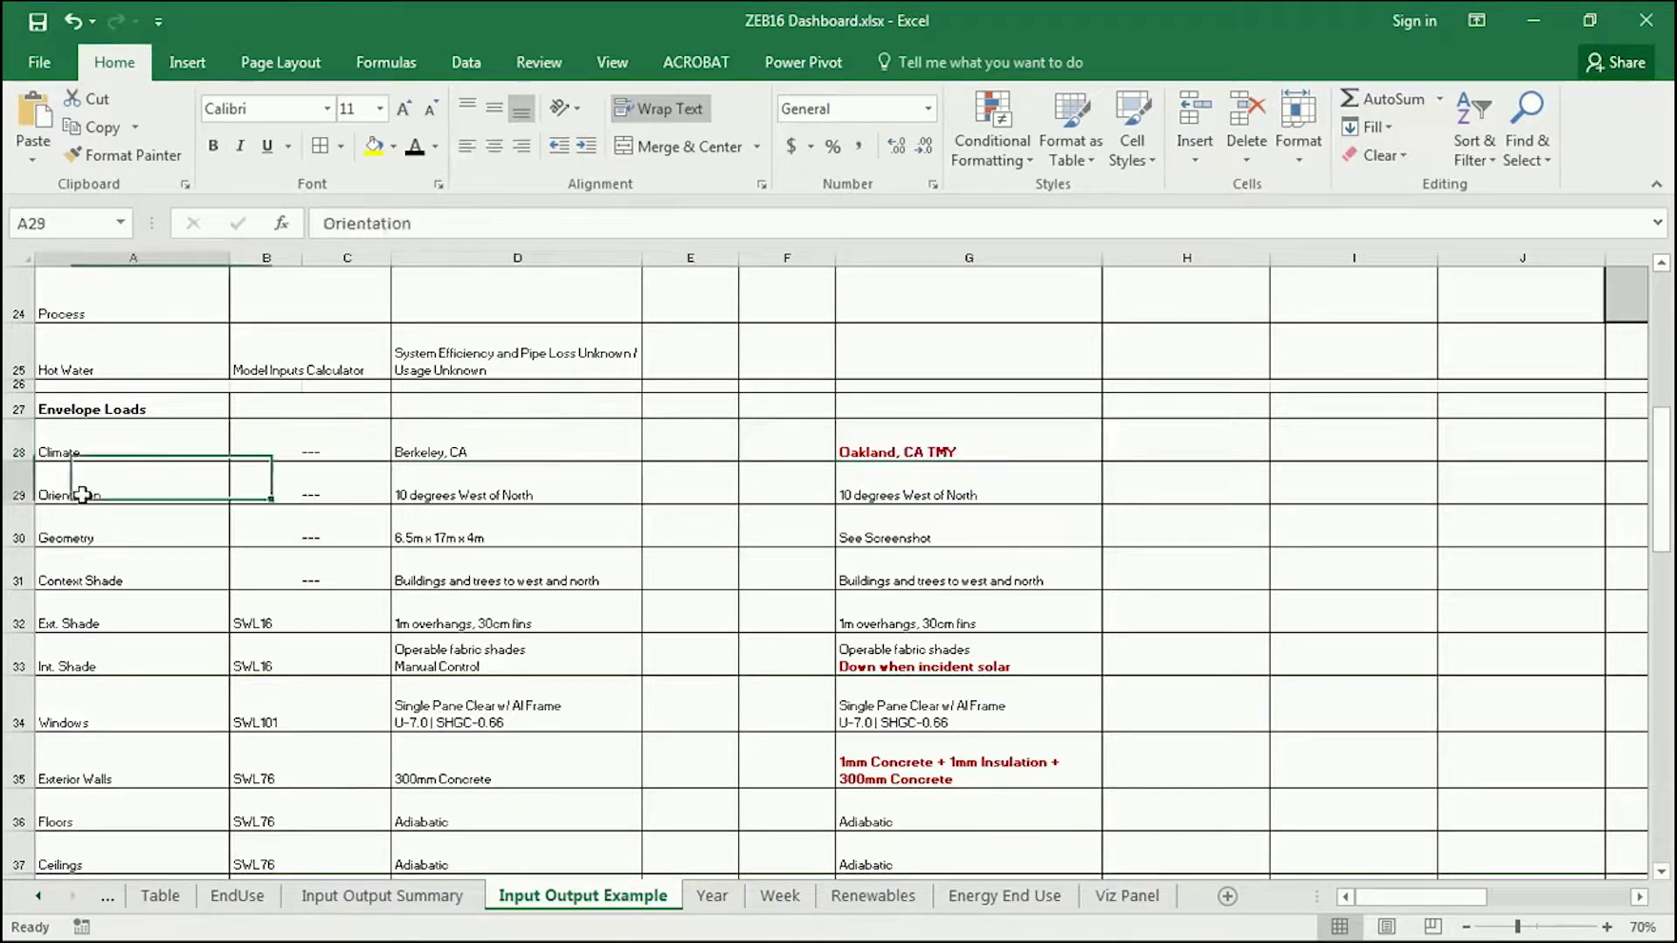
left_click(123, 622)
left_click(99, 657)
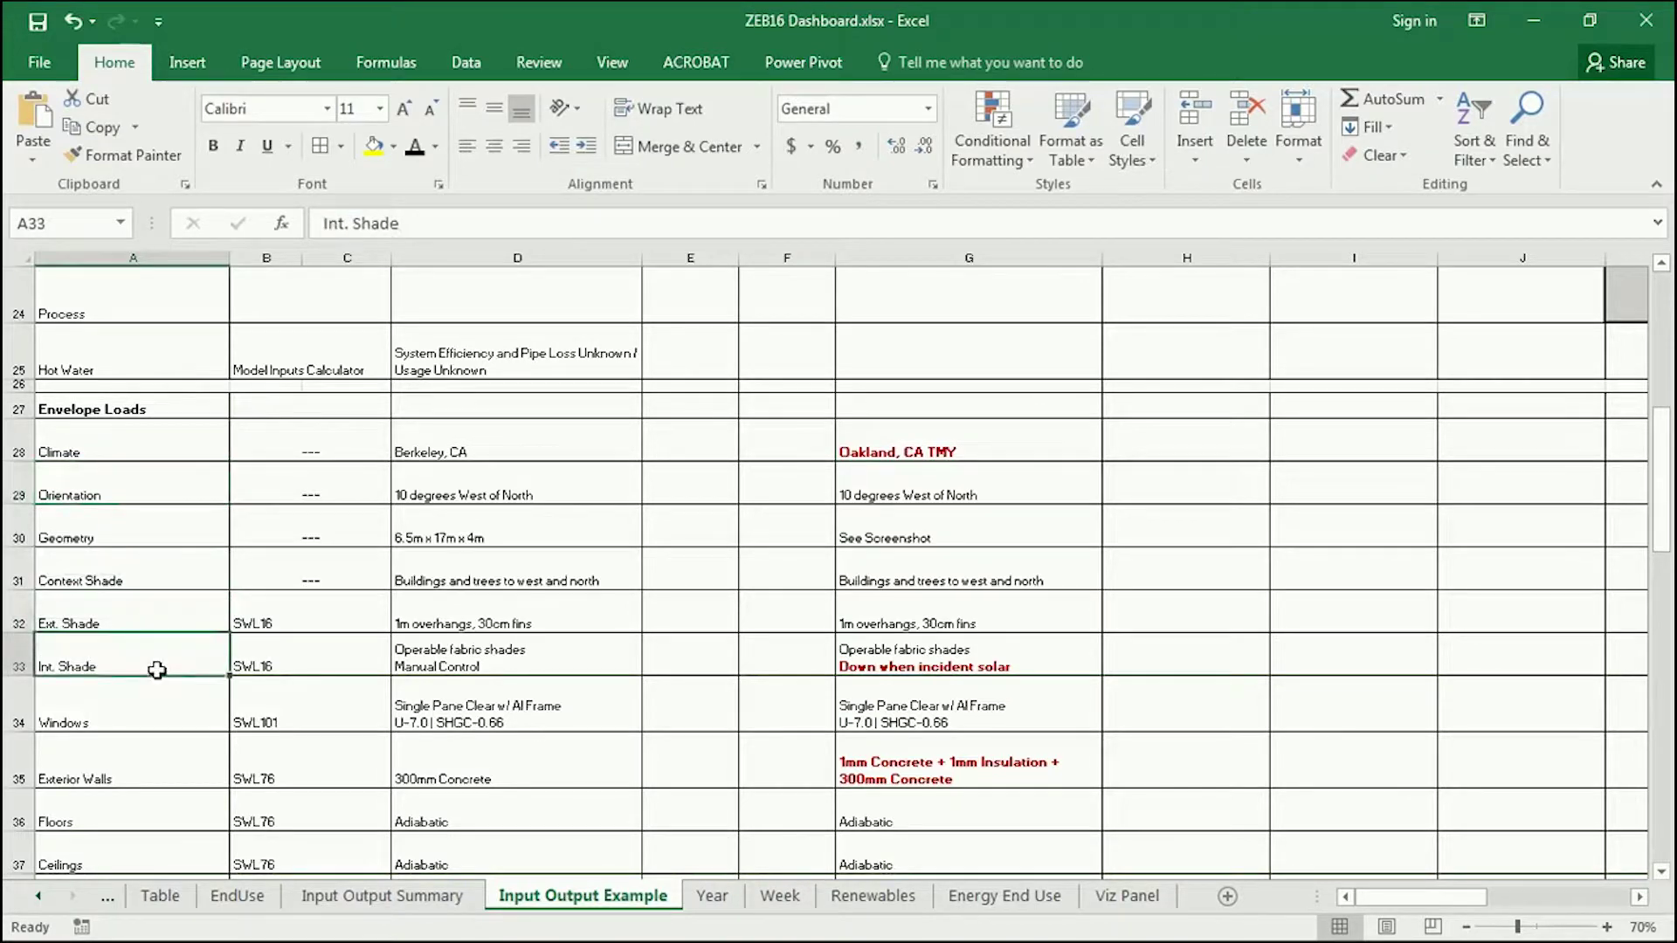
scroll(157, 666, "down", 1)
left_click(127, 592)
scroll(128, 592, "down", 1)
scroll(127, 592, "down", 1)
left_click(123, 534)
left_click(122, 586)
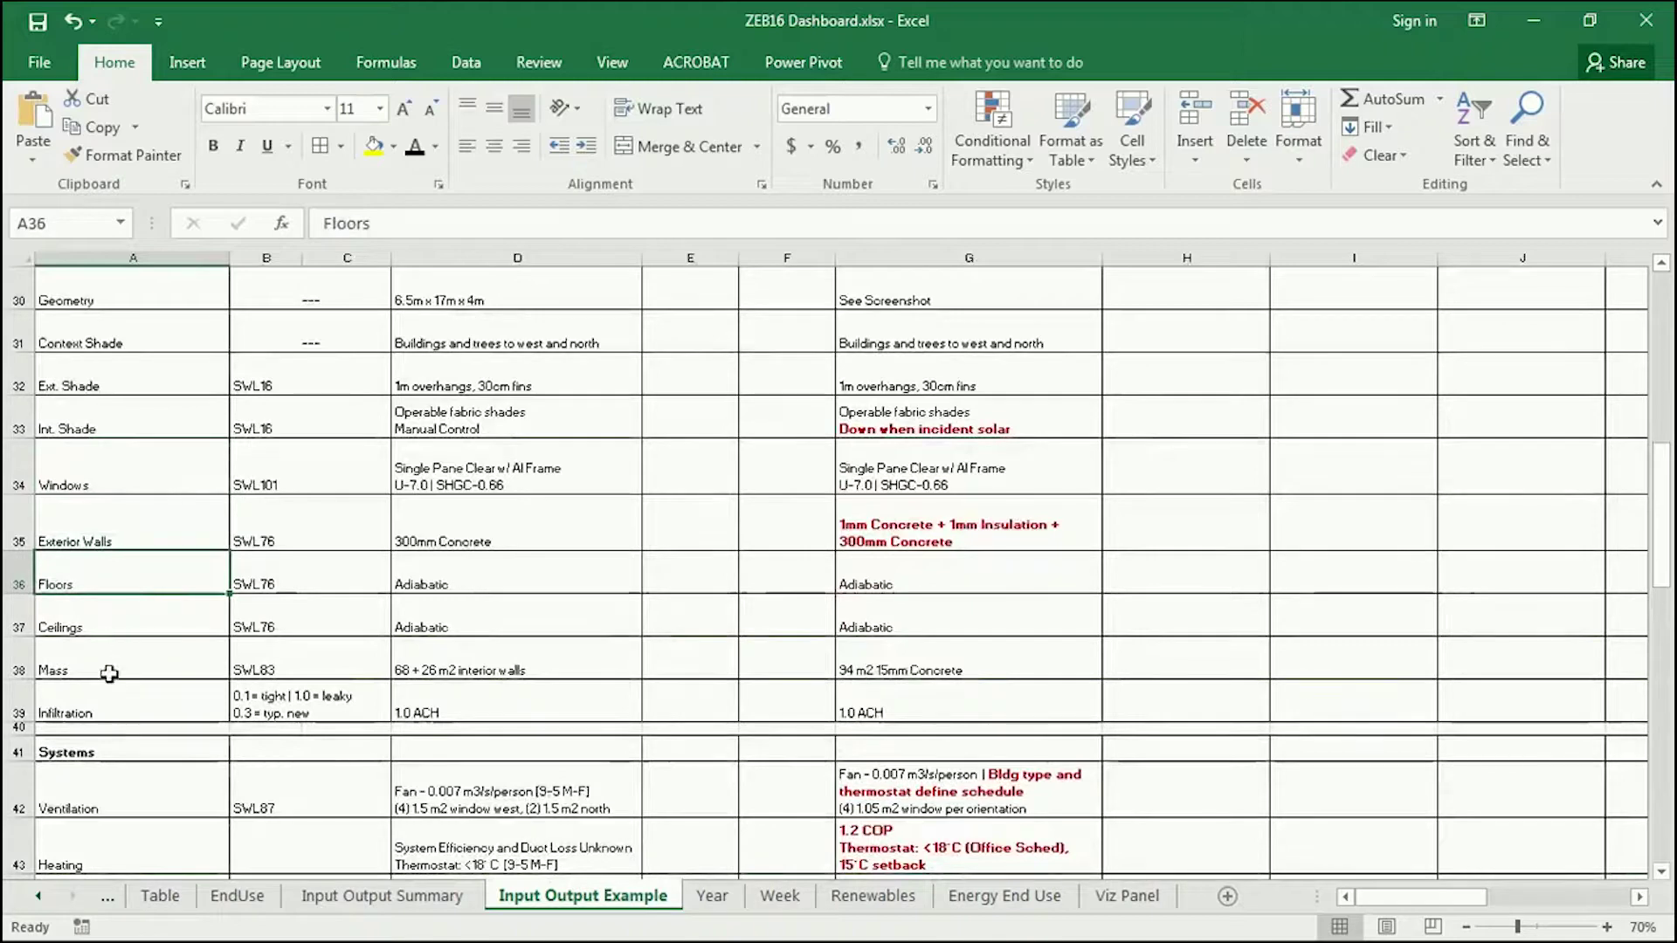
left_click(129, 709)
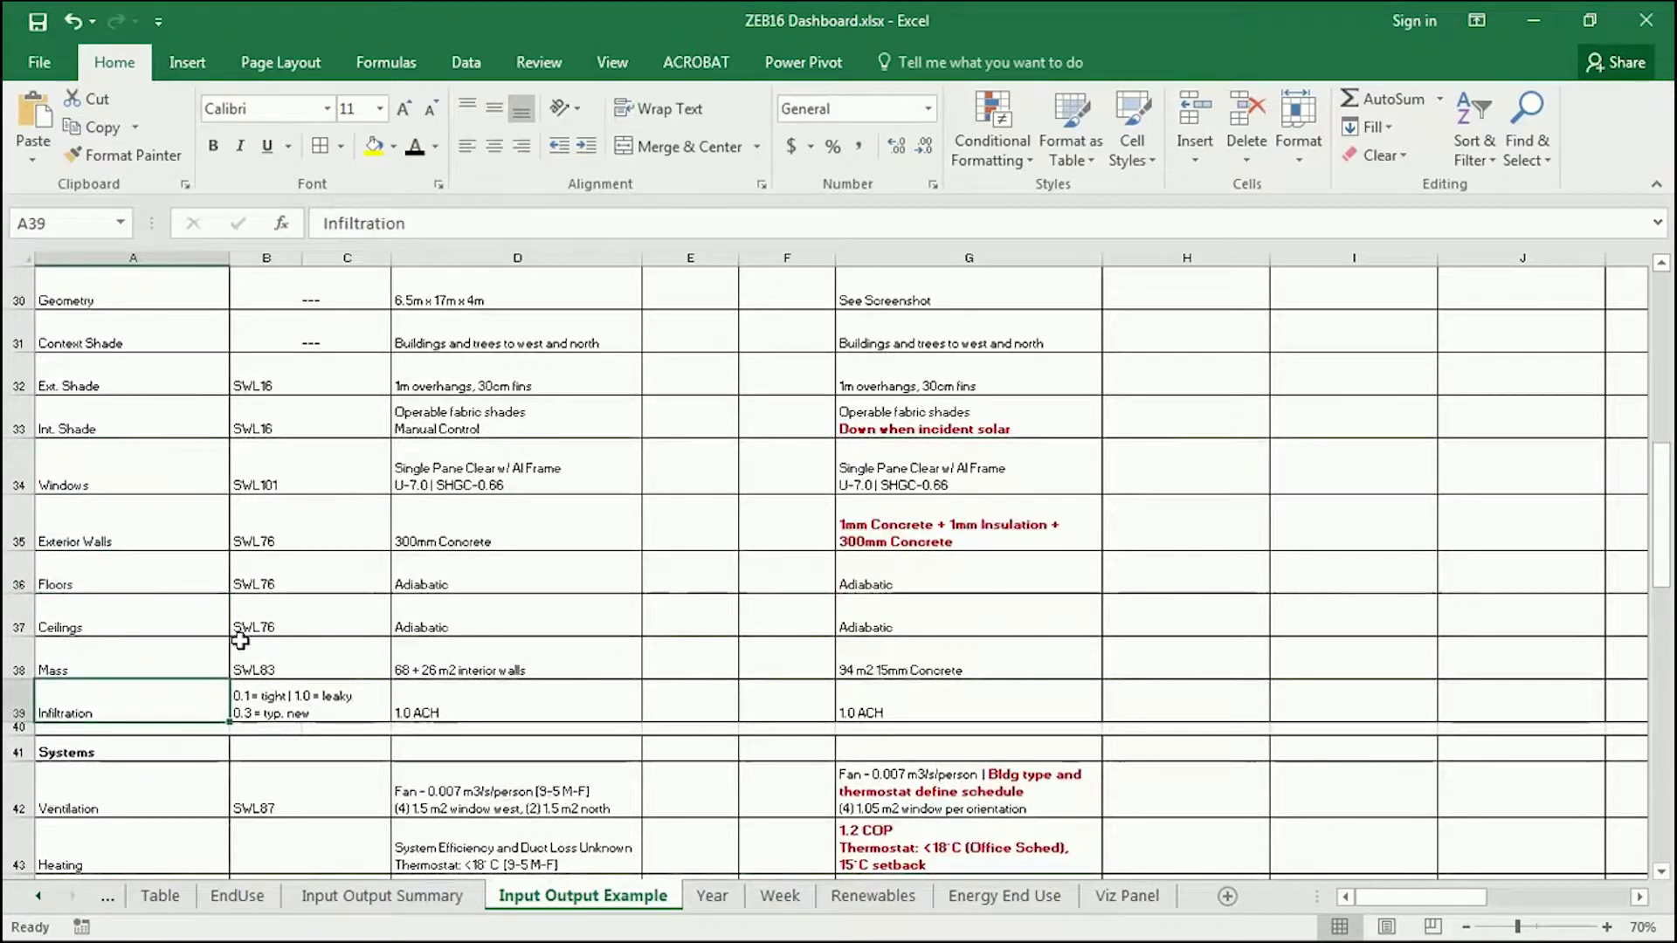
scroll(202, 618, "up", 1)
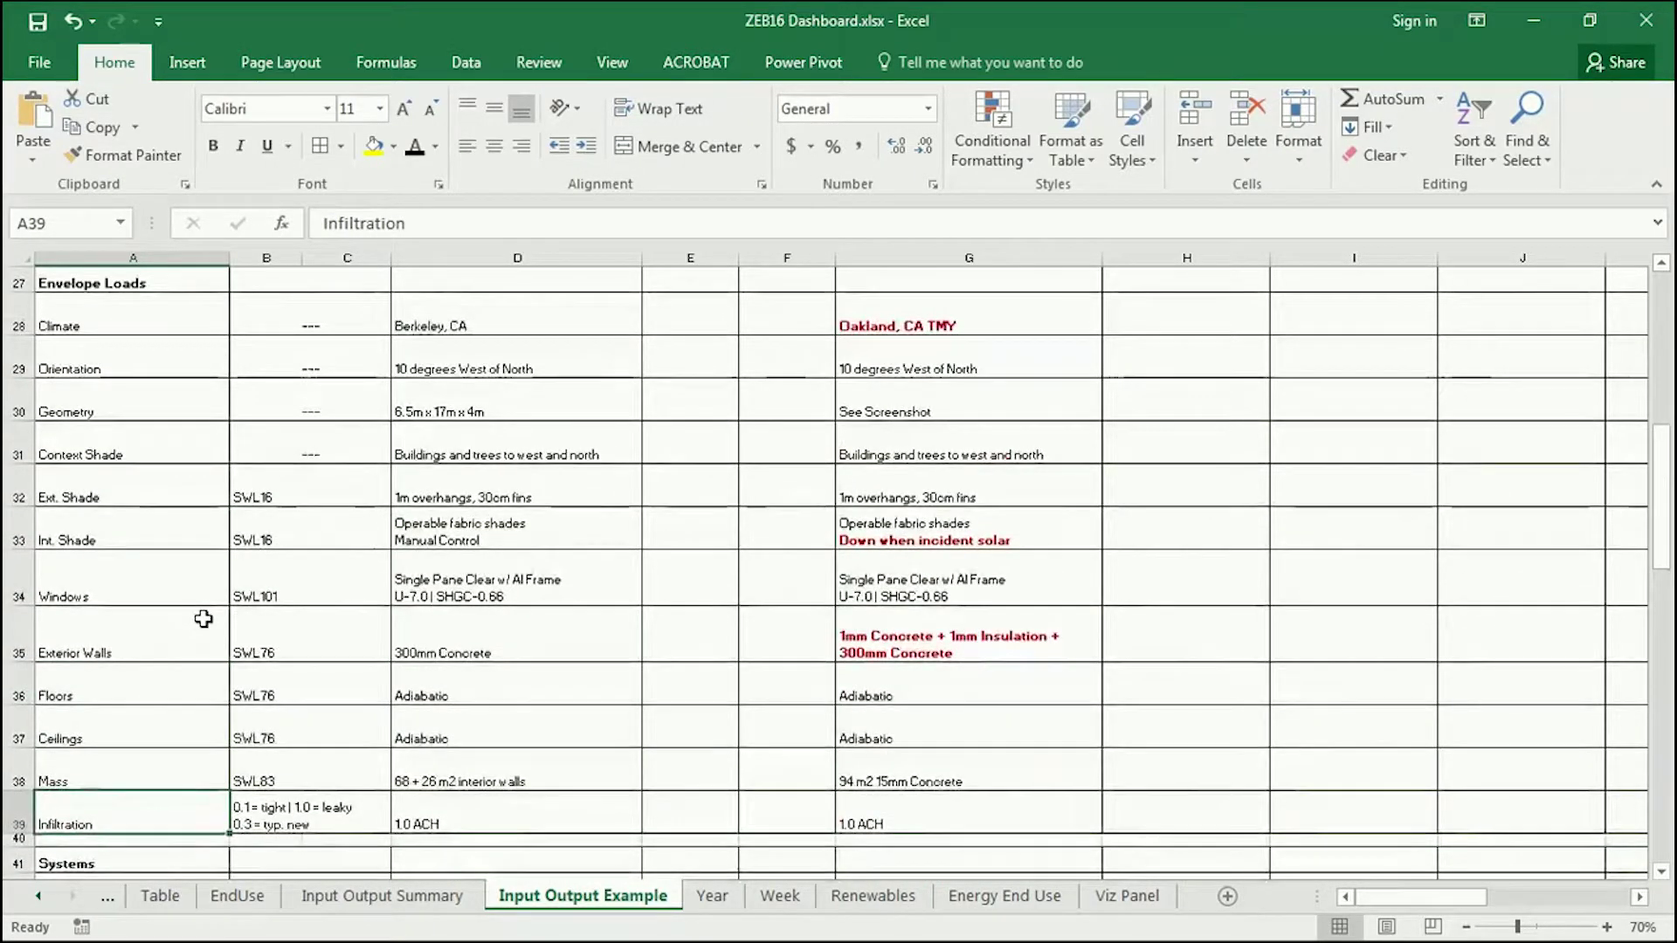
scroll(204, 620, "down", 1)
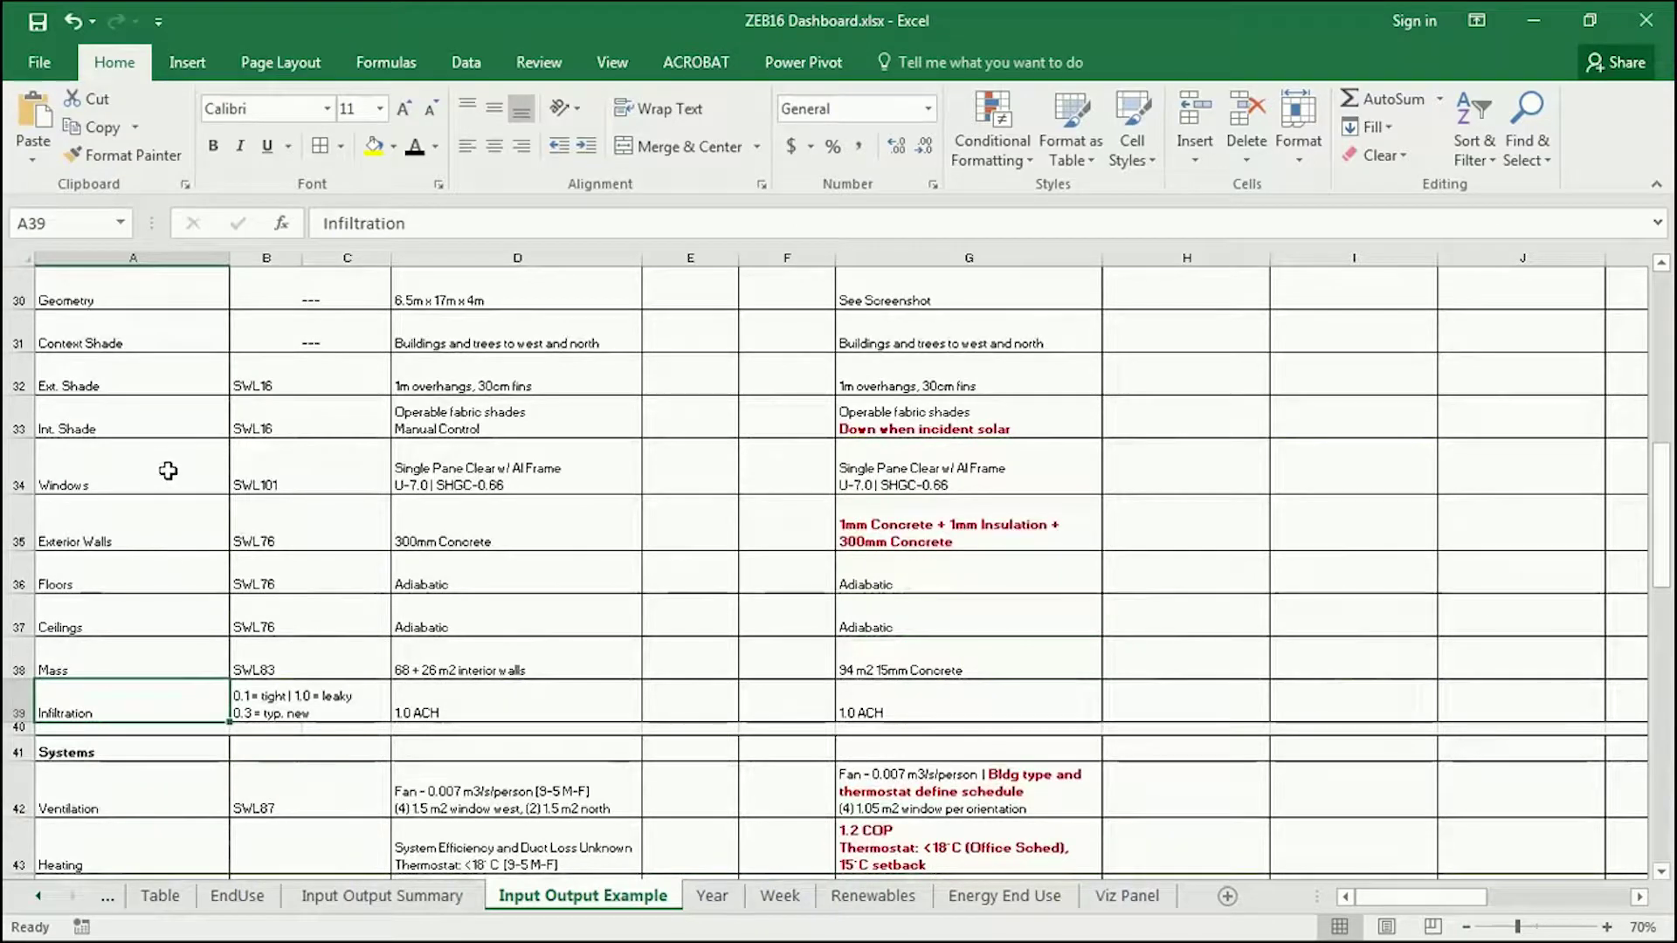
scroll(366, 584, "up", 1)
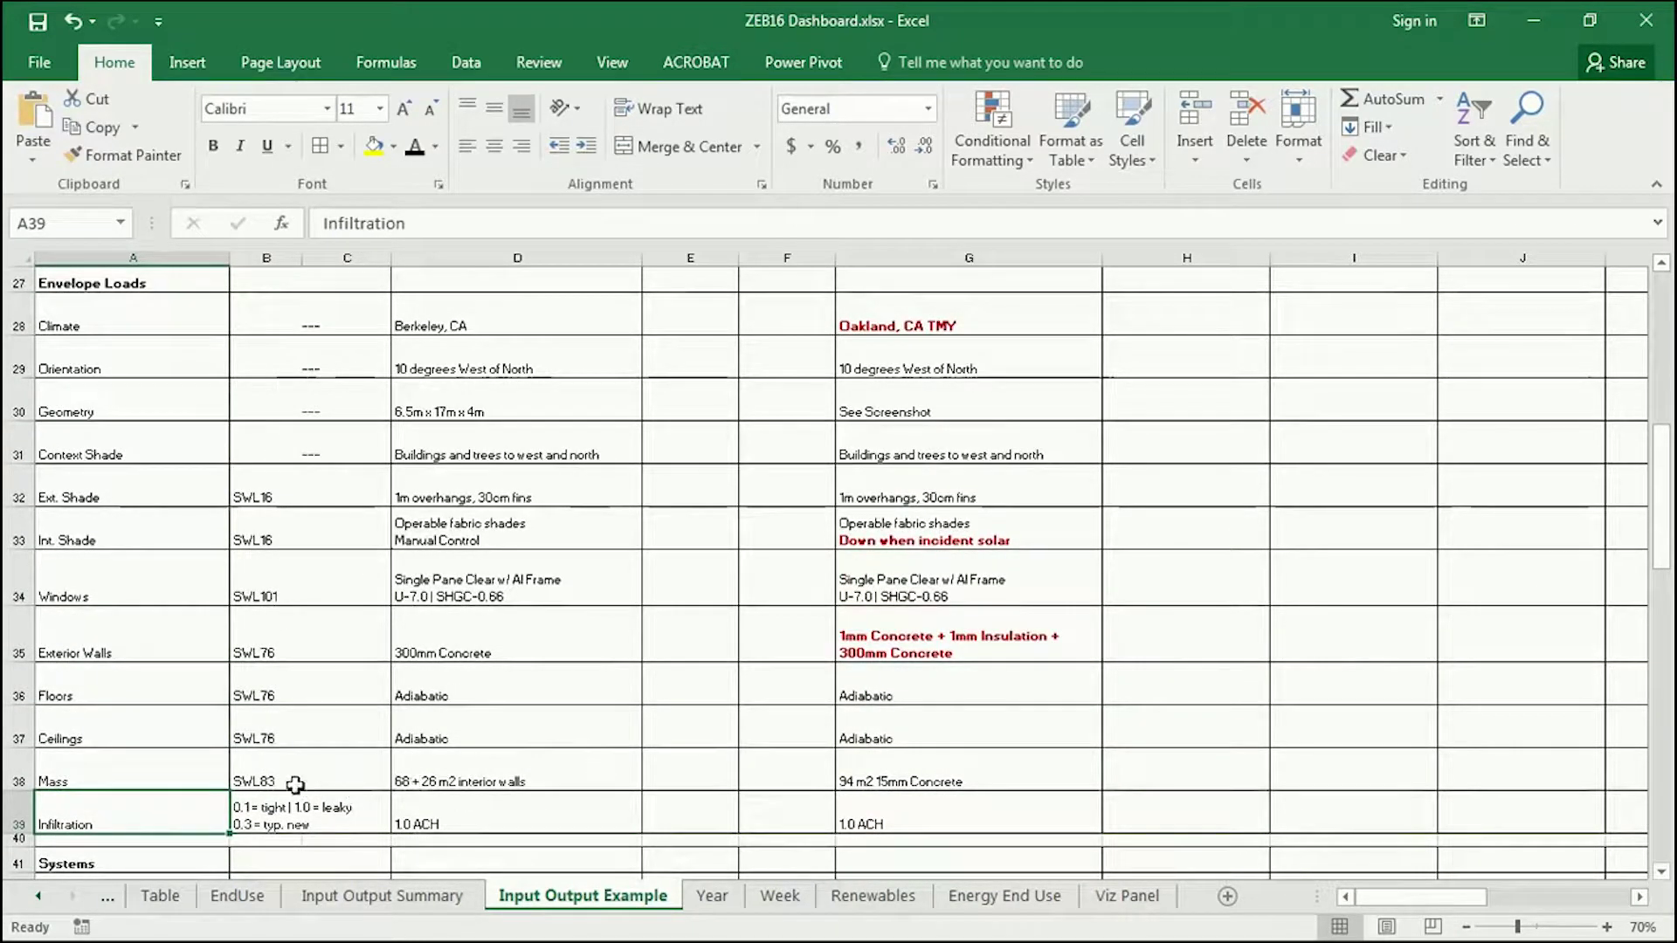
Highlight the SWL16 and SWL83 references and the 1.0 ACH infiltration guidance note.
left_click_drag(291, 496, 281, 769)
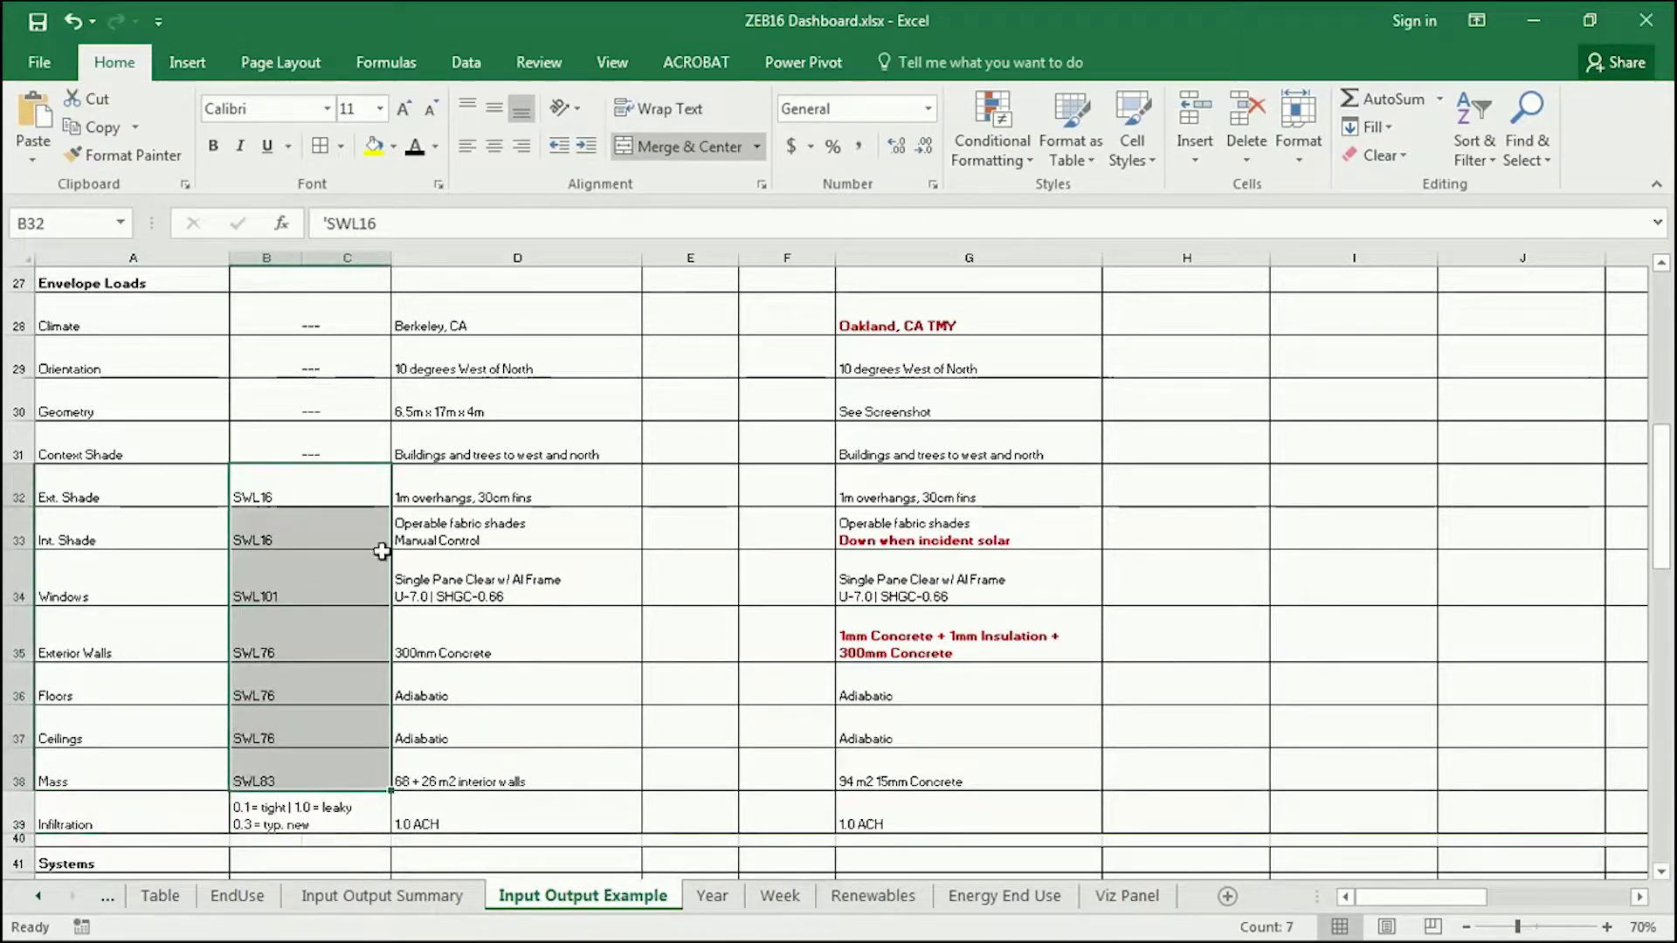
left_click(318, 486)
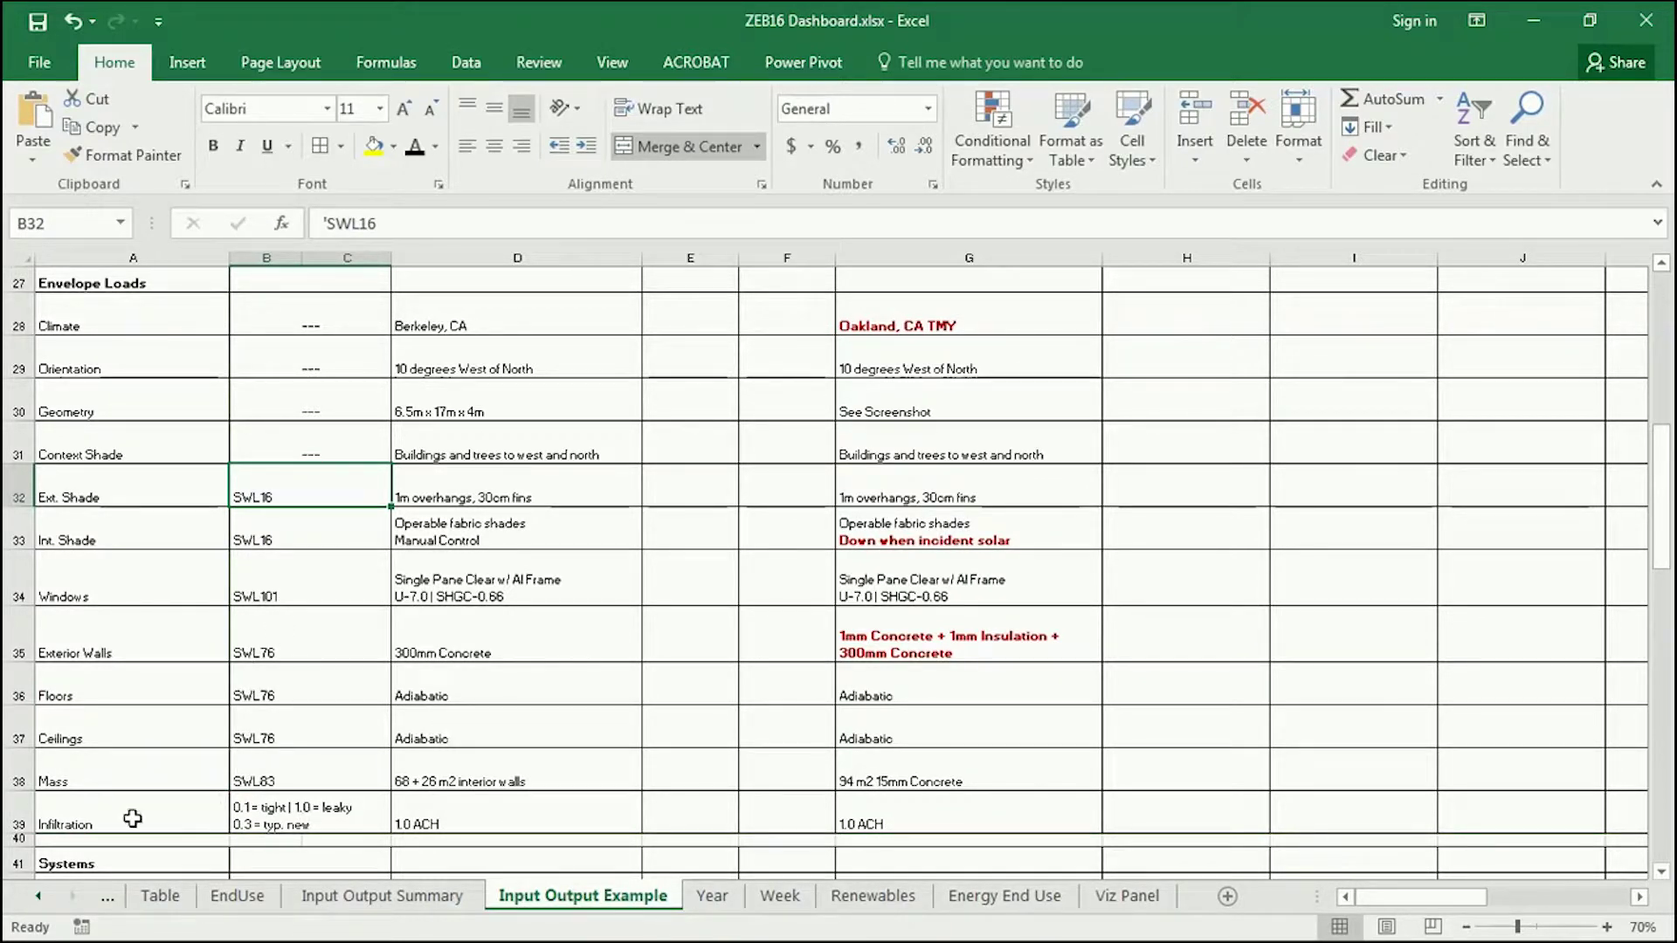
left_click(295, 770)
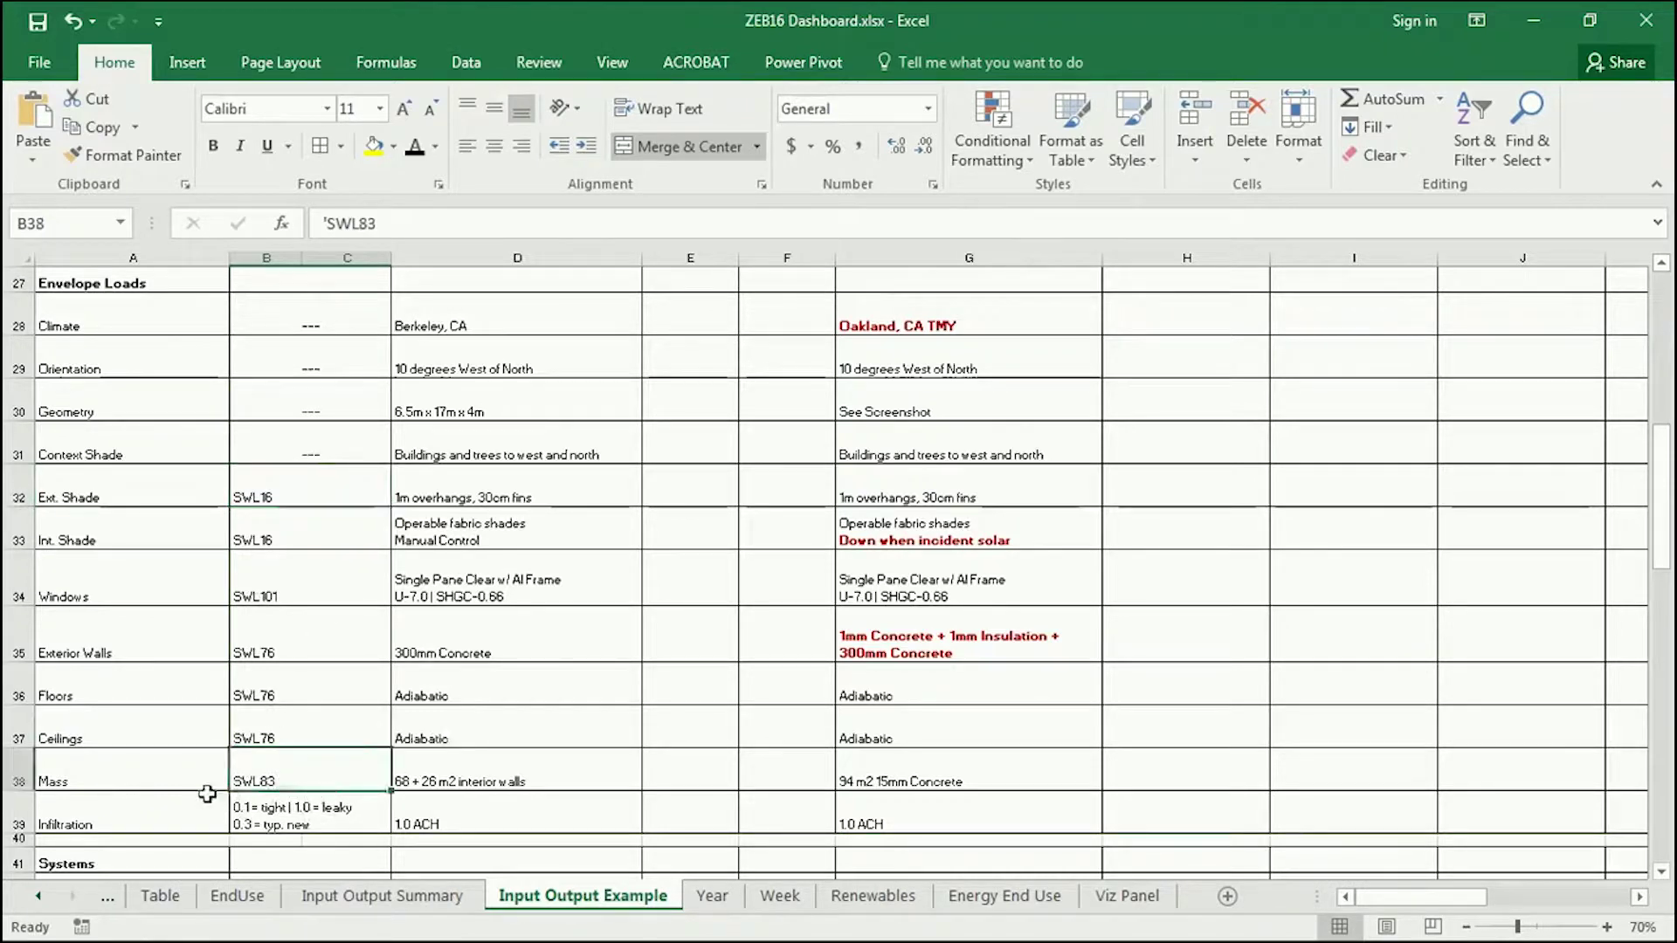
scroll(201, 782, "down", 1)
key("Down")
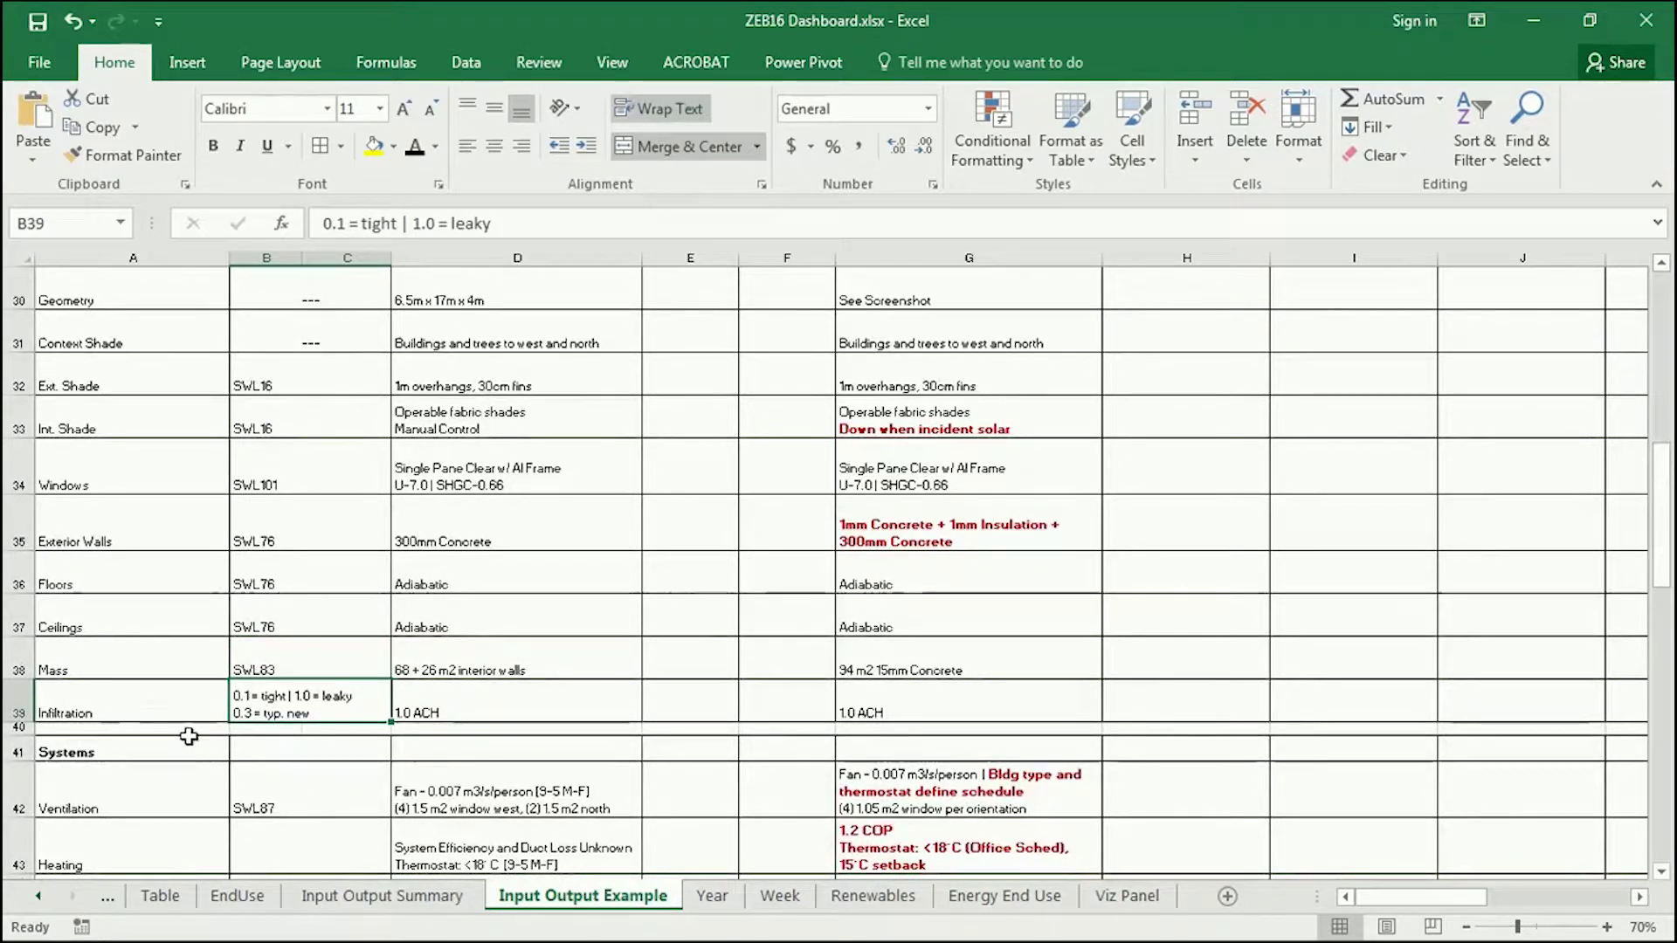
left_click(208, 702)
left_click(249, 706)
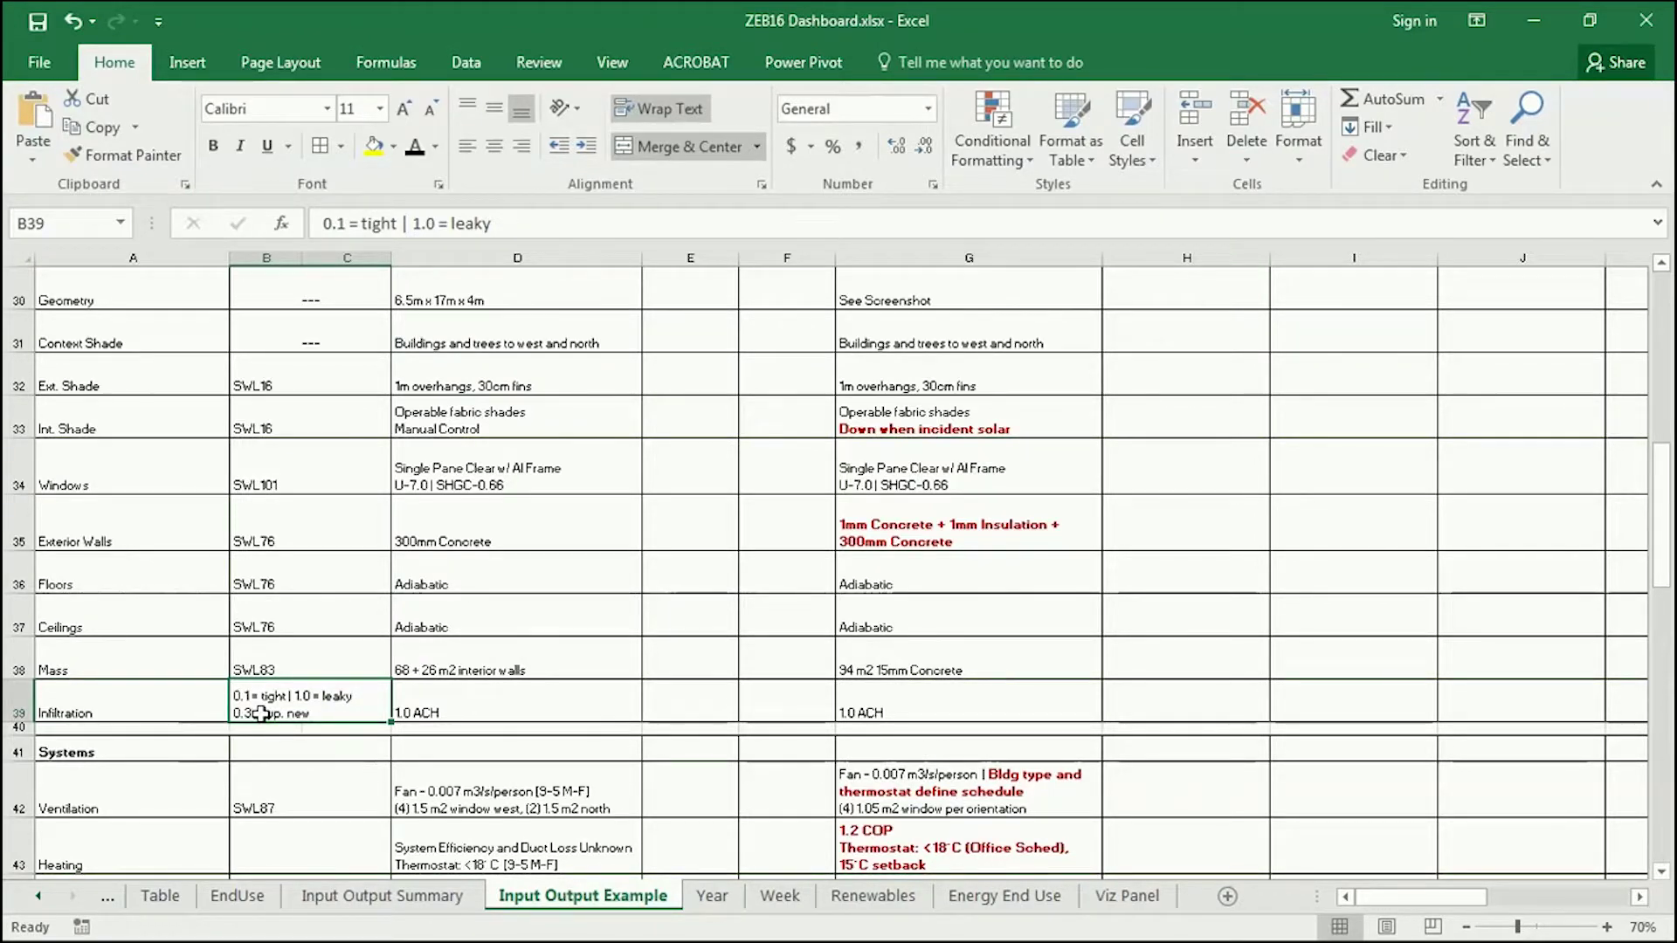
Highlight the Ventilation, Heating and Cooling rows with their assumed and base-model settings (1.2 COP/18°C, 3.0 COP/26°C).
scroll(262, 715, "down", 2)
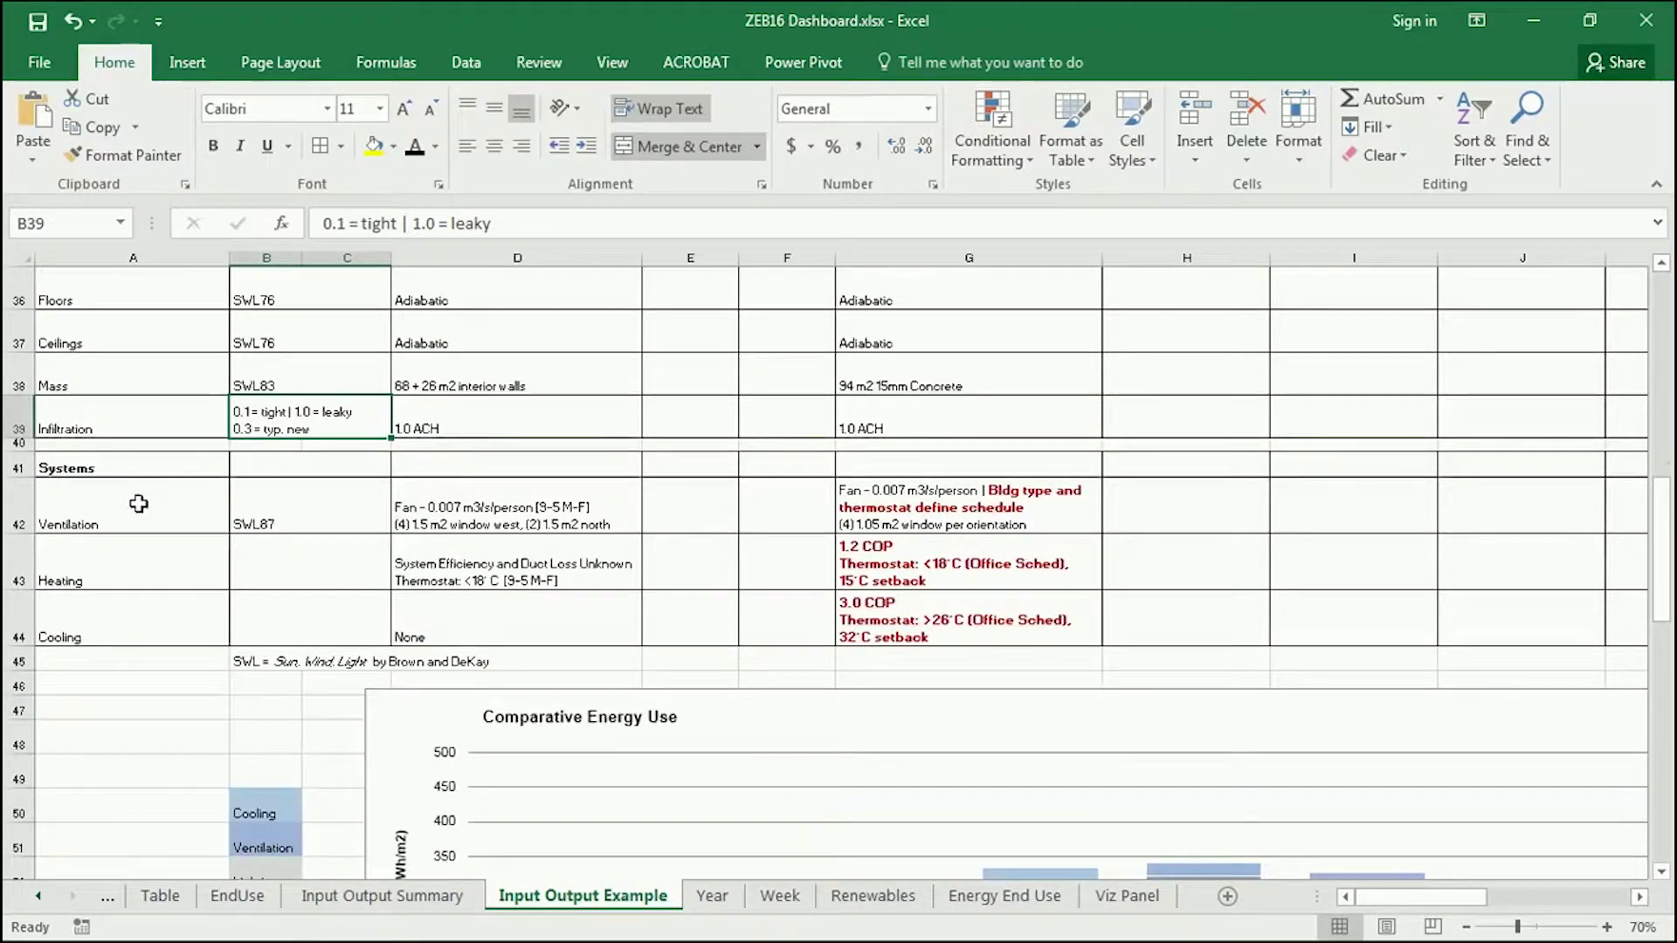
left_click(87, 526)
left_click(89, 582)
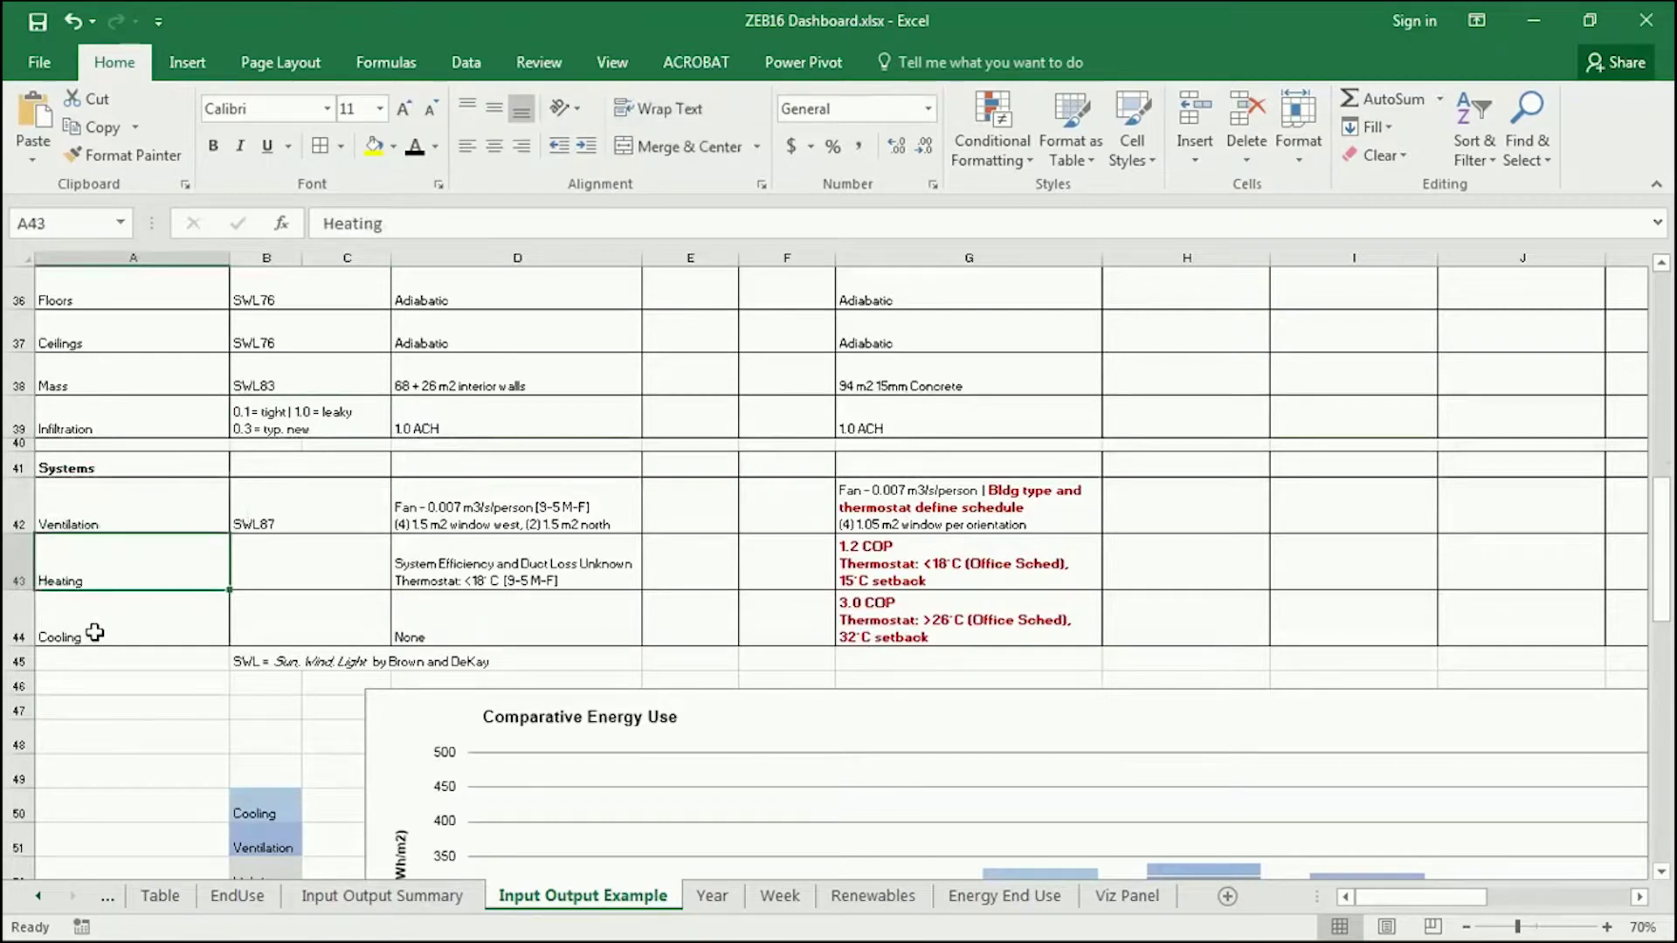
left_click(94, 630)
left_click_drag(518, 515, 522, 606)
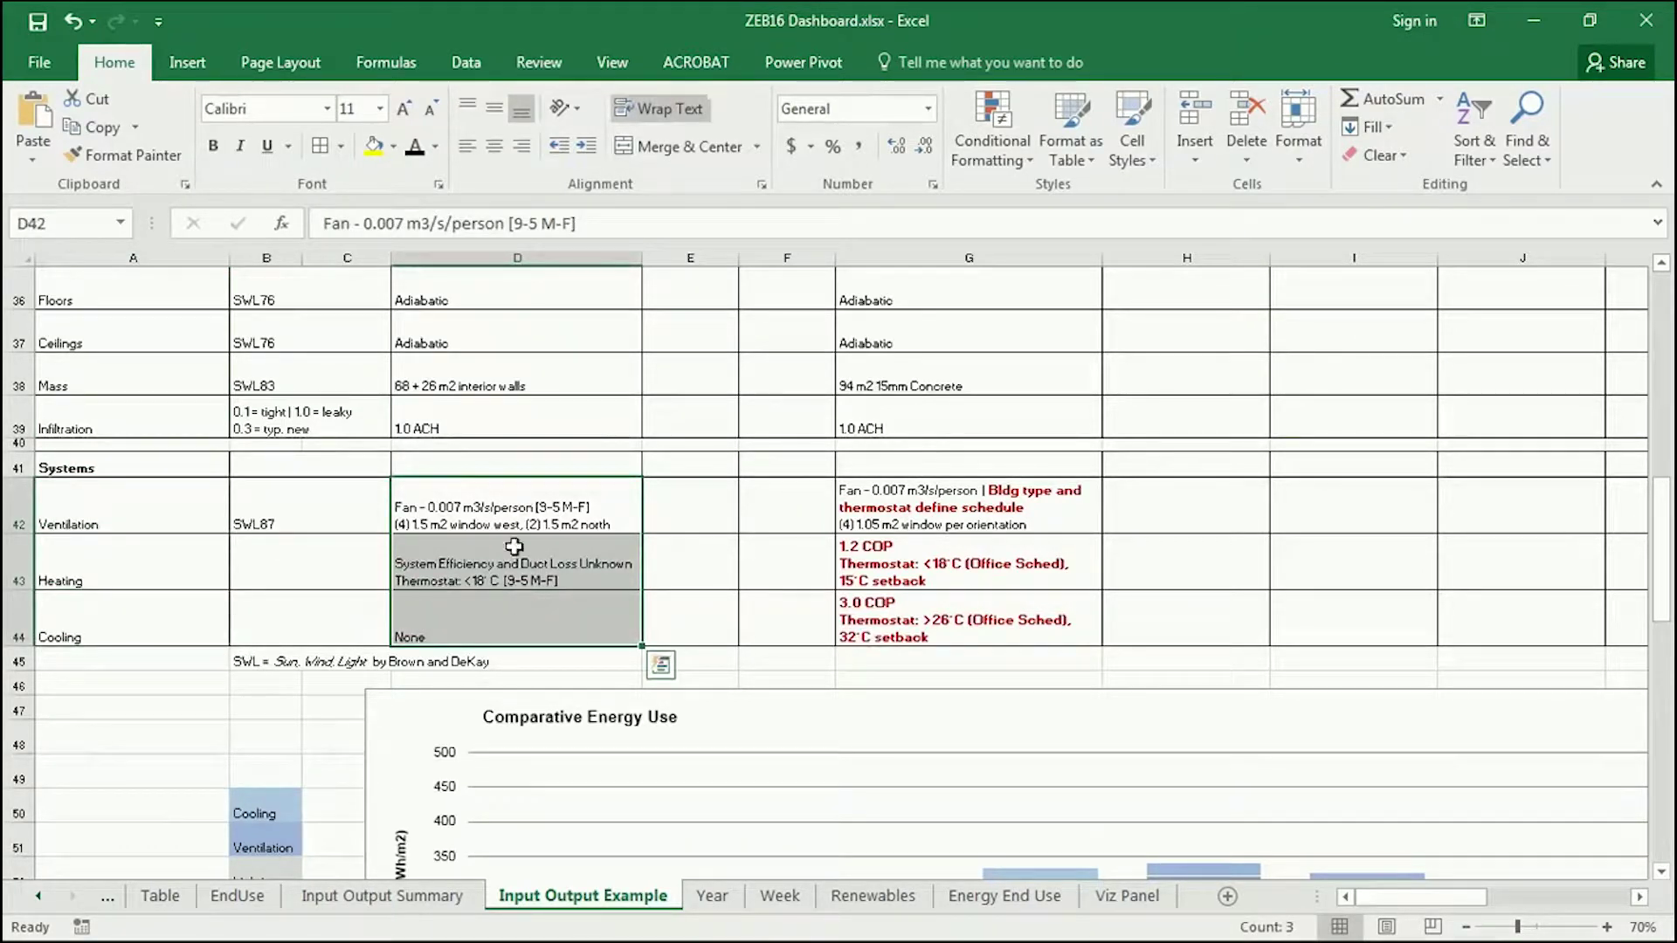
left_click_drag(963, 502, 954, 616)
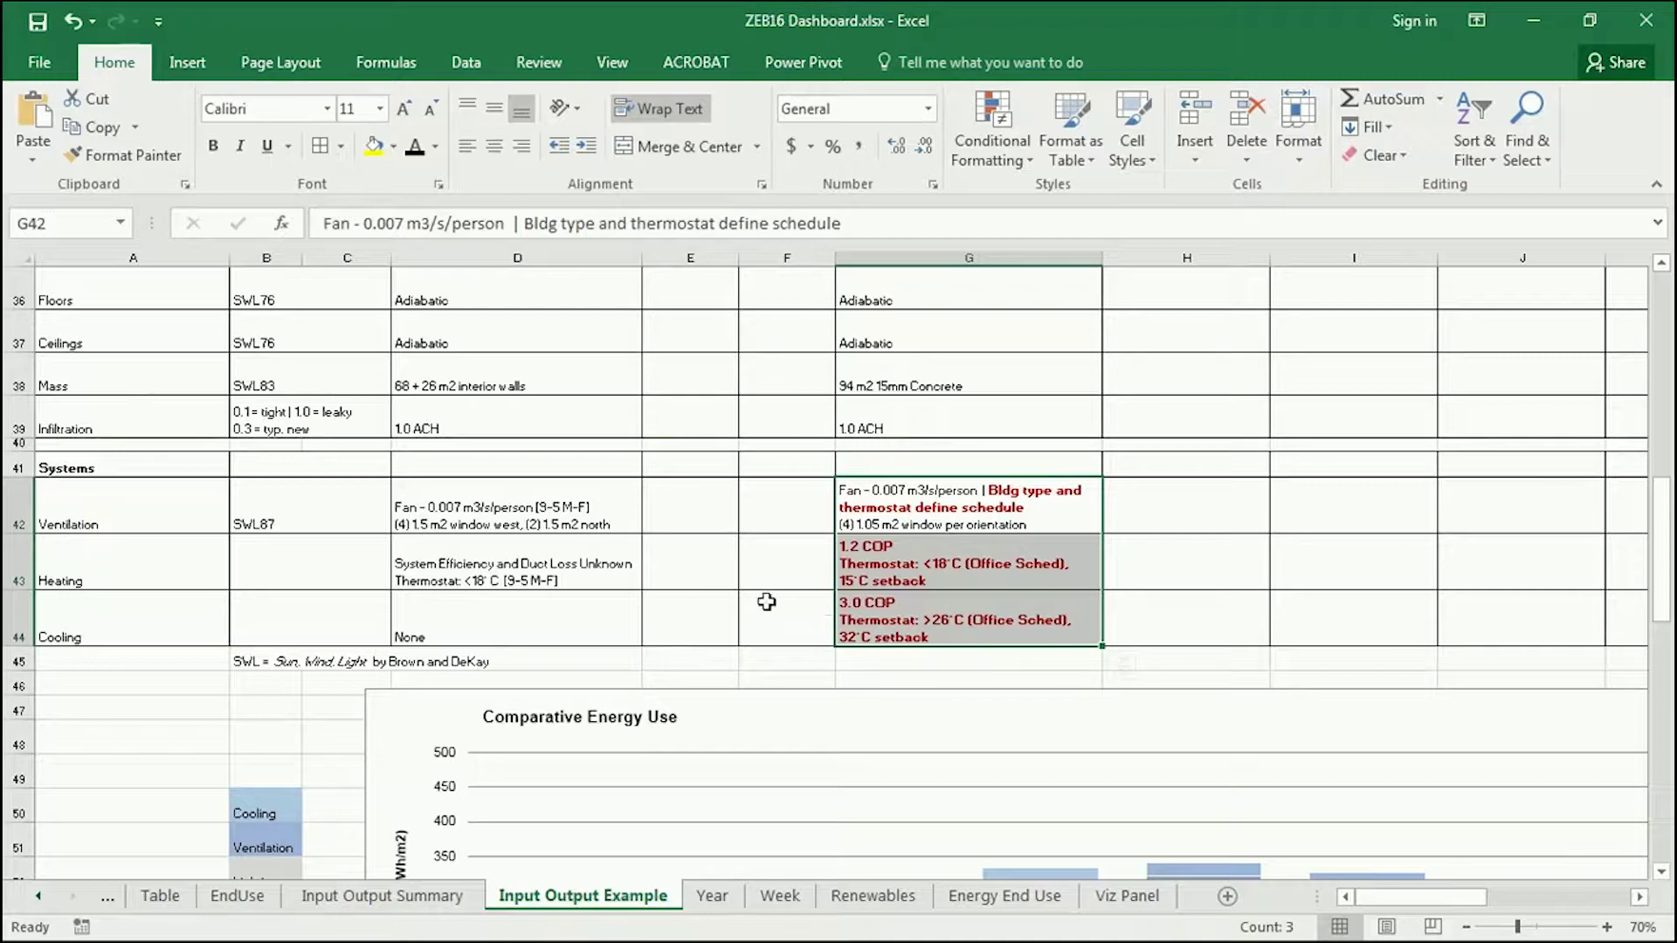
scroll(760, 521, "up", 2)
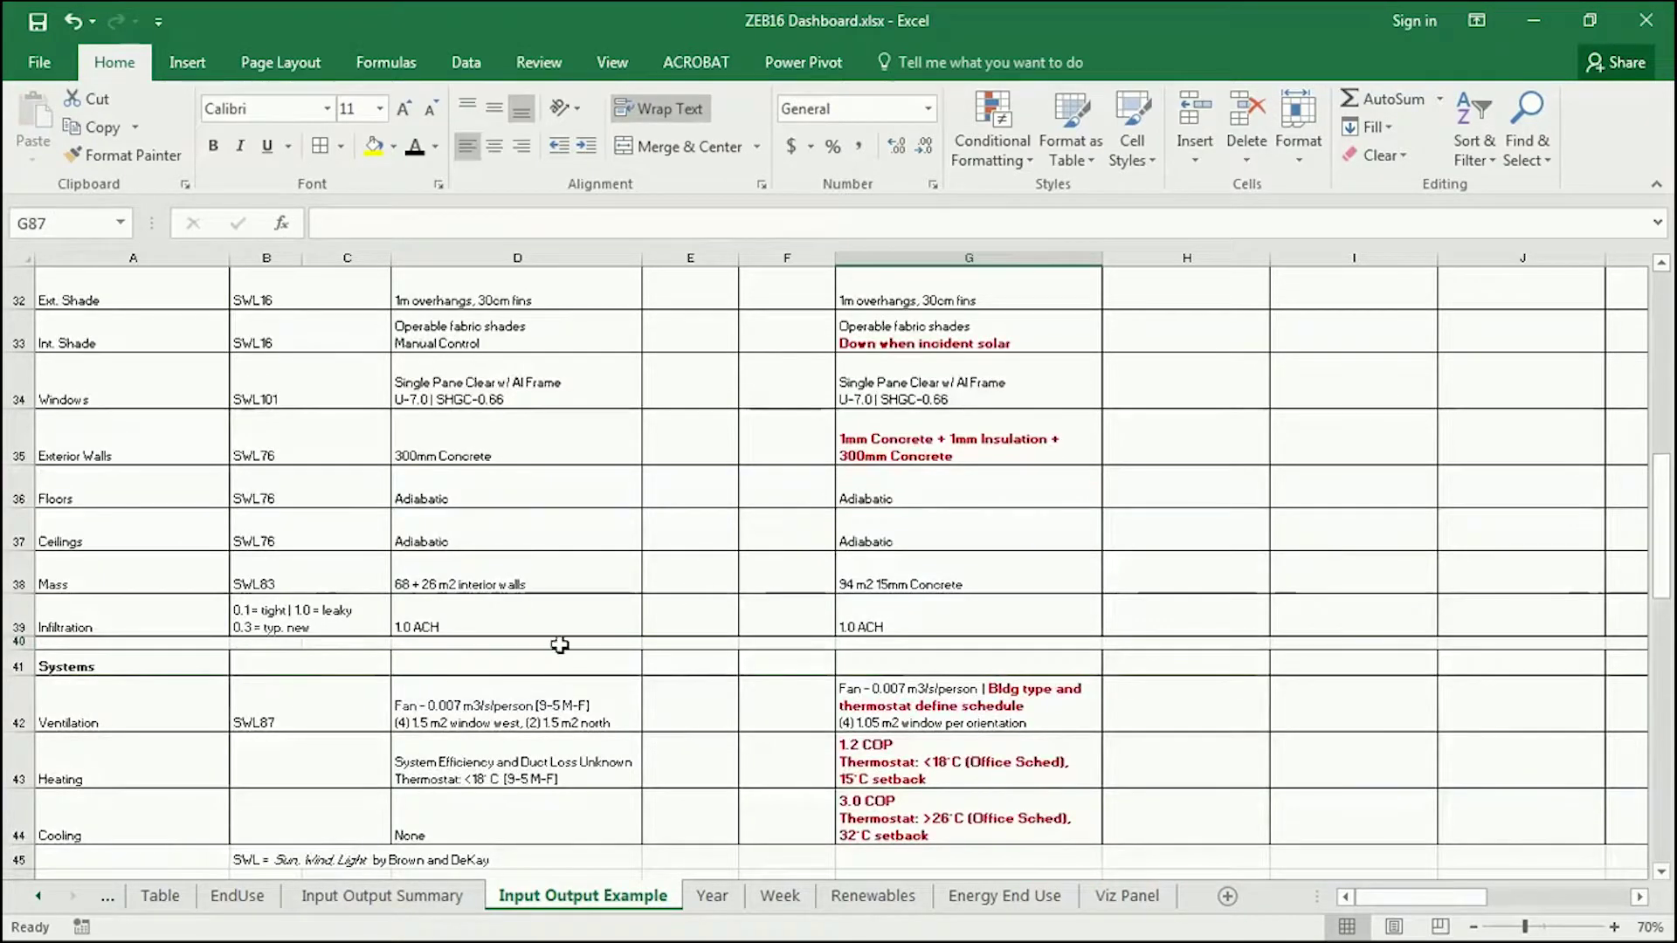
Show the Comparative Energy Use chart's stacked end-use intensities, 01_People highest near 340 kWh/m2.
left_click_drag(1660, 494, 1665, 570)
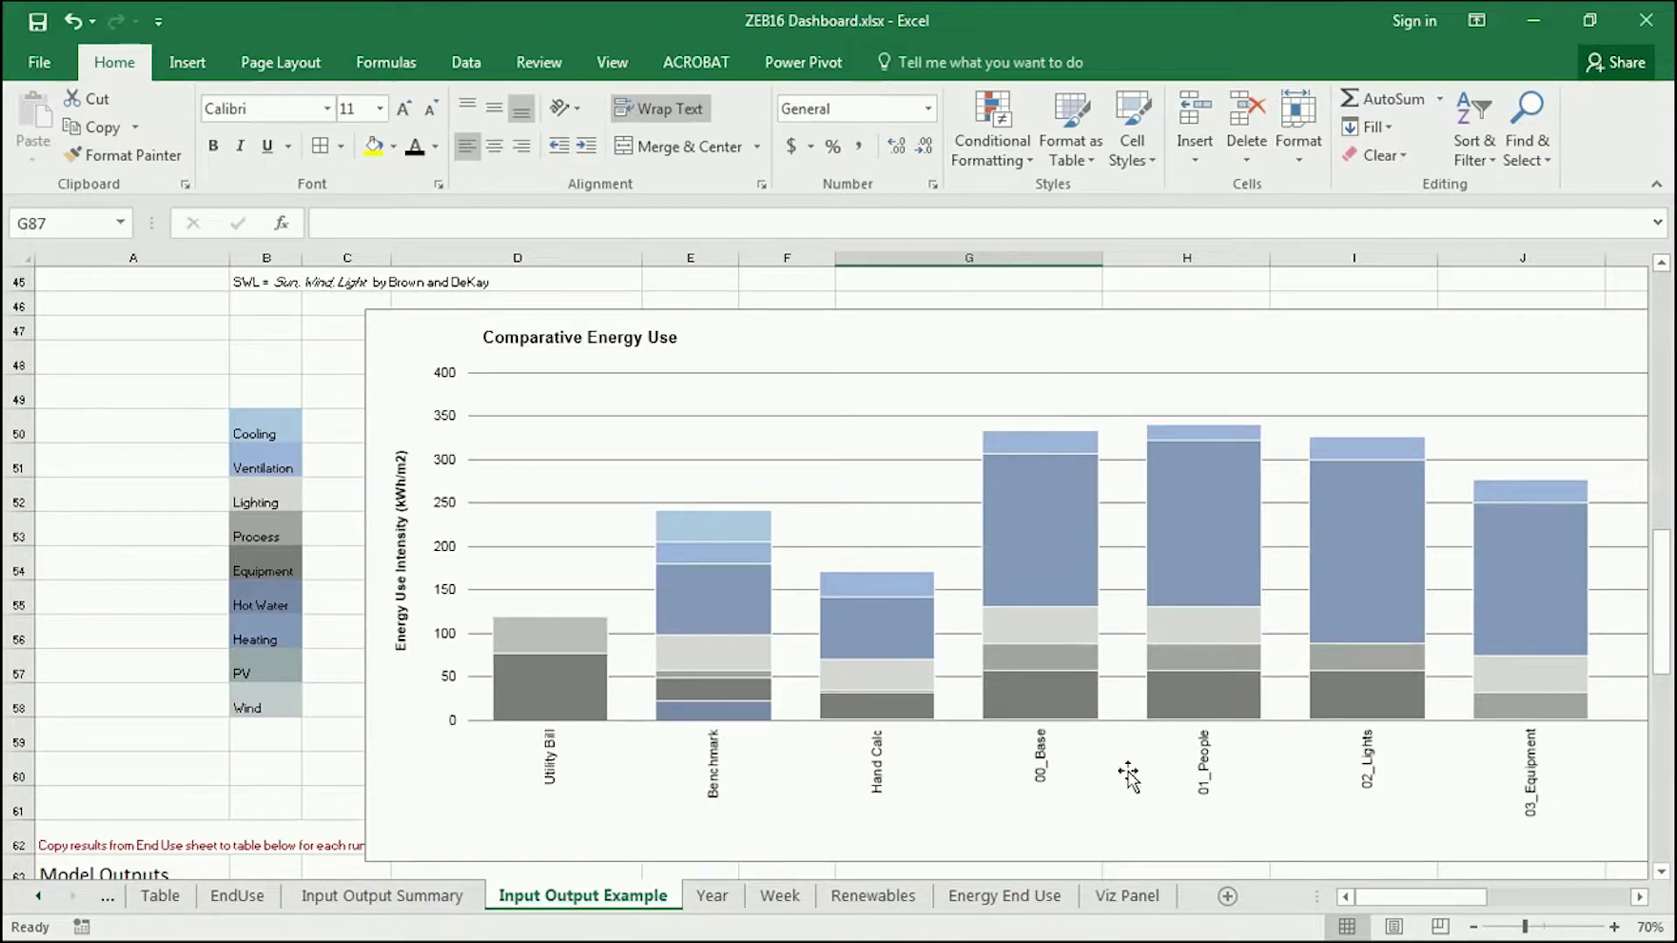
left_click_drag(1409, 911, 1363, 894)
scroll(584, 624, "down", 3)
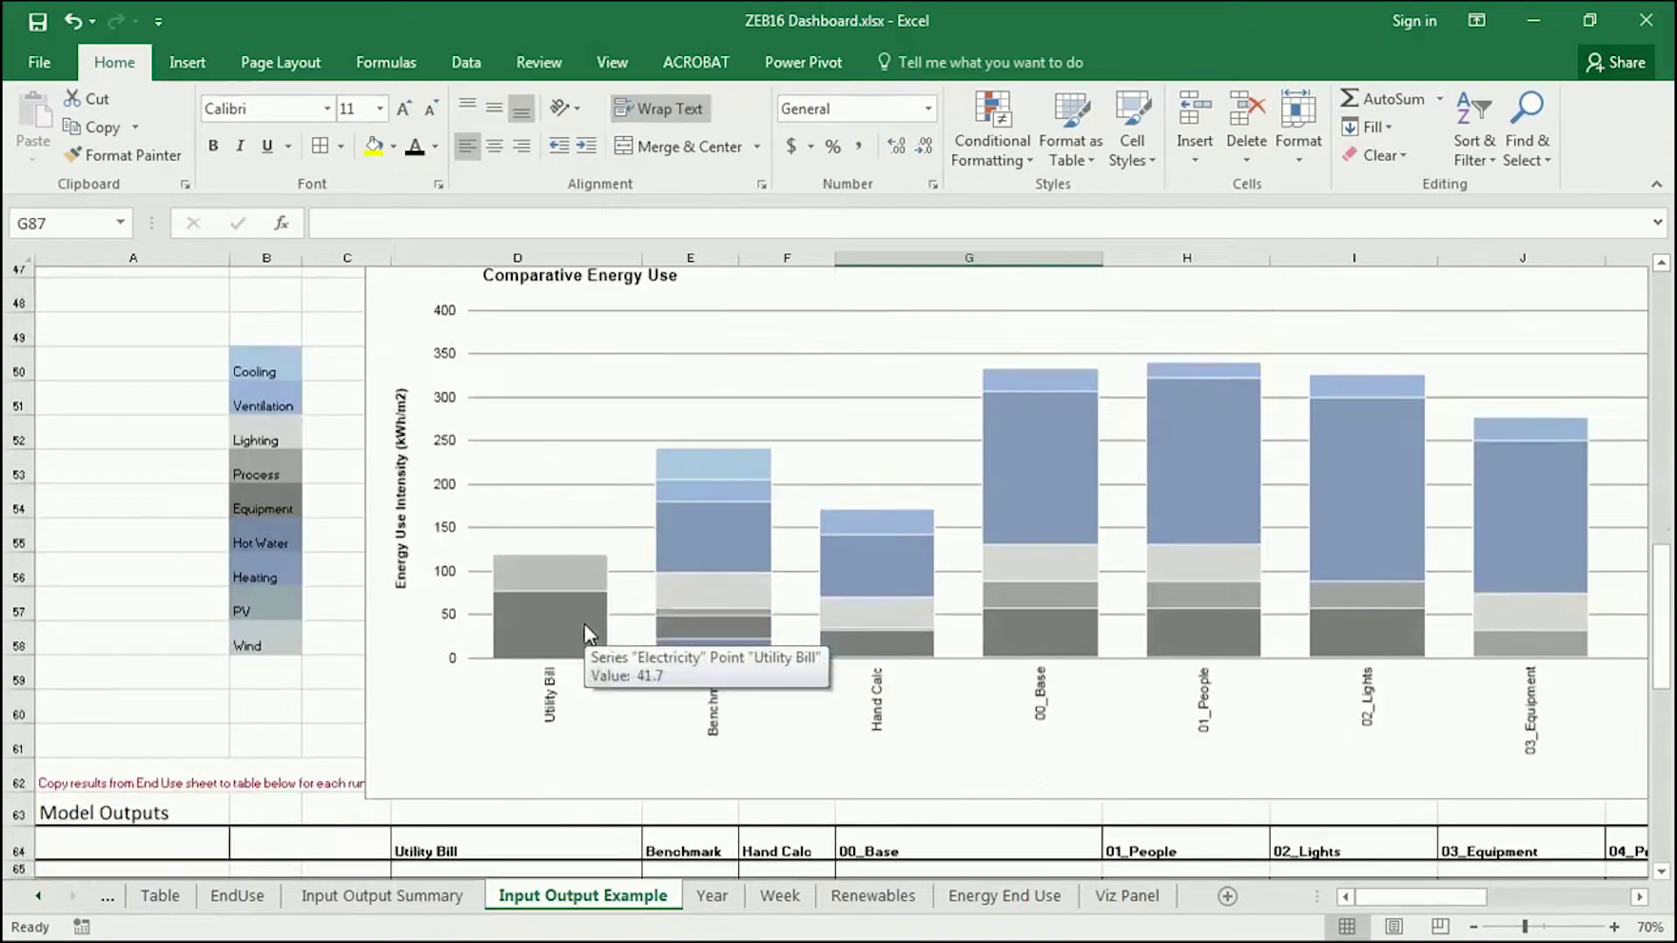
Point out the Model Outputs heading and the end-use labels Heating through Hot Water.
scroll(577, 624, "down", 3)
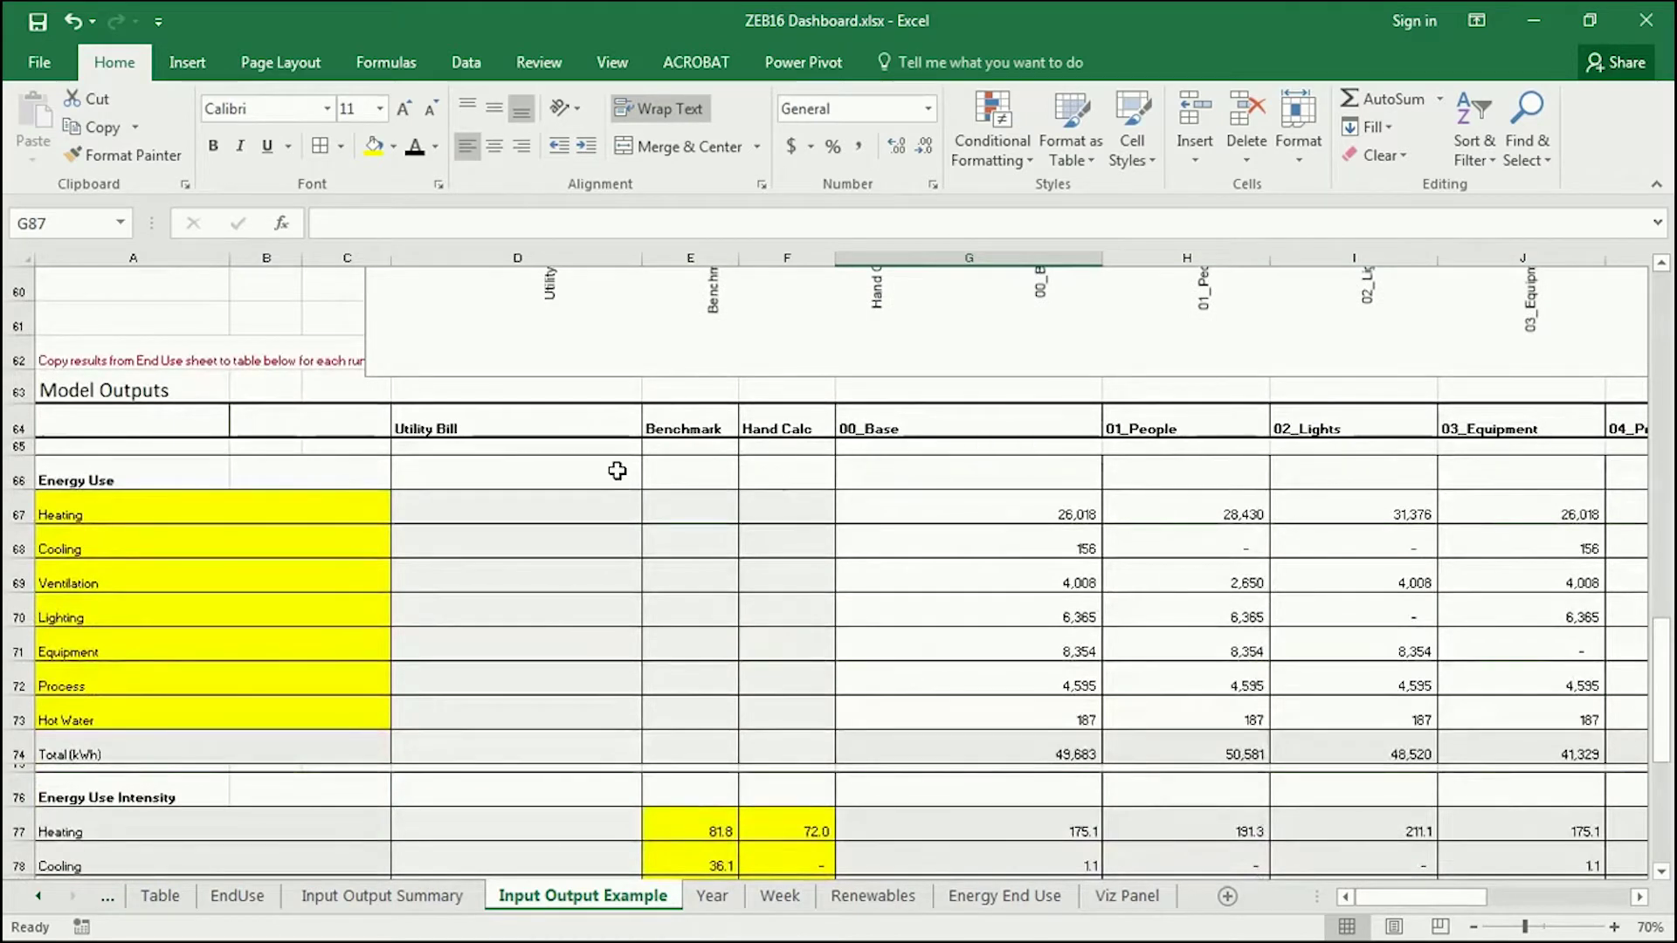
left_click(170, 388)
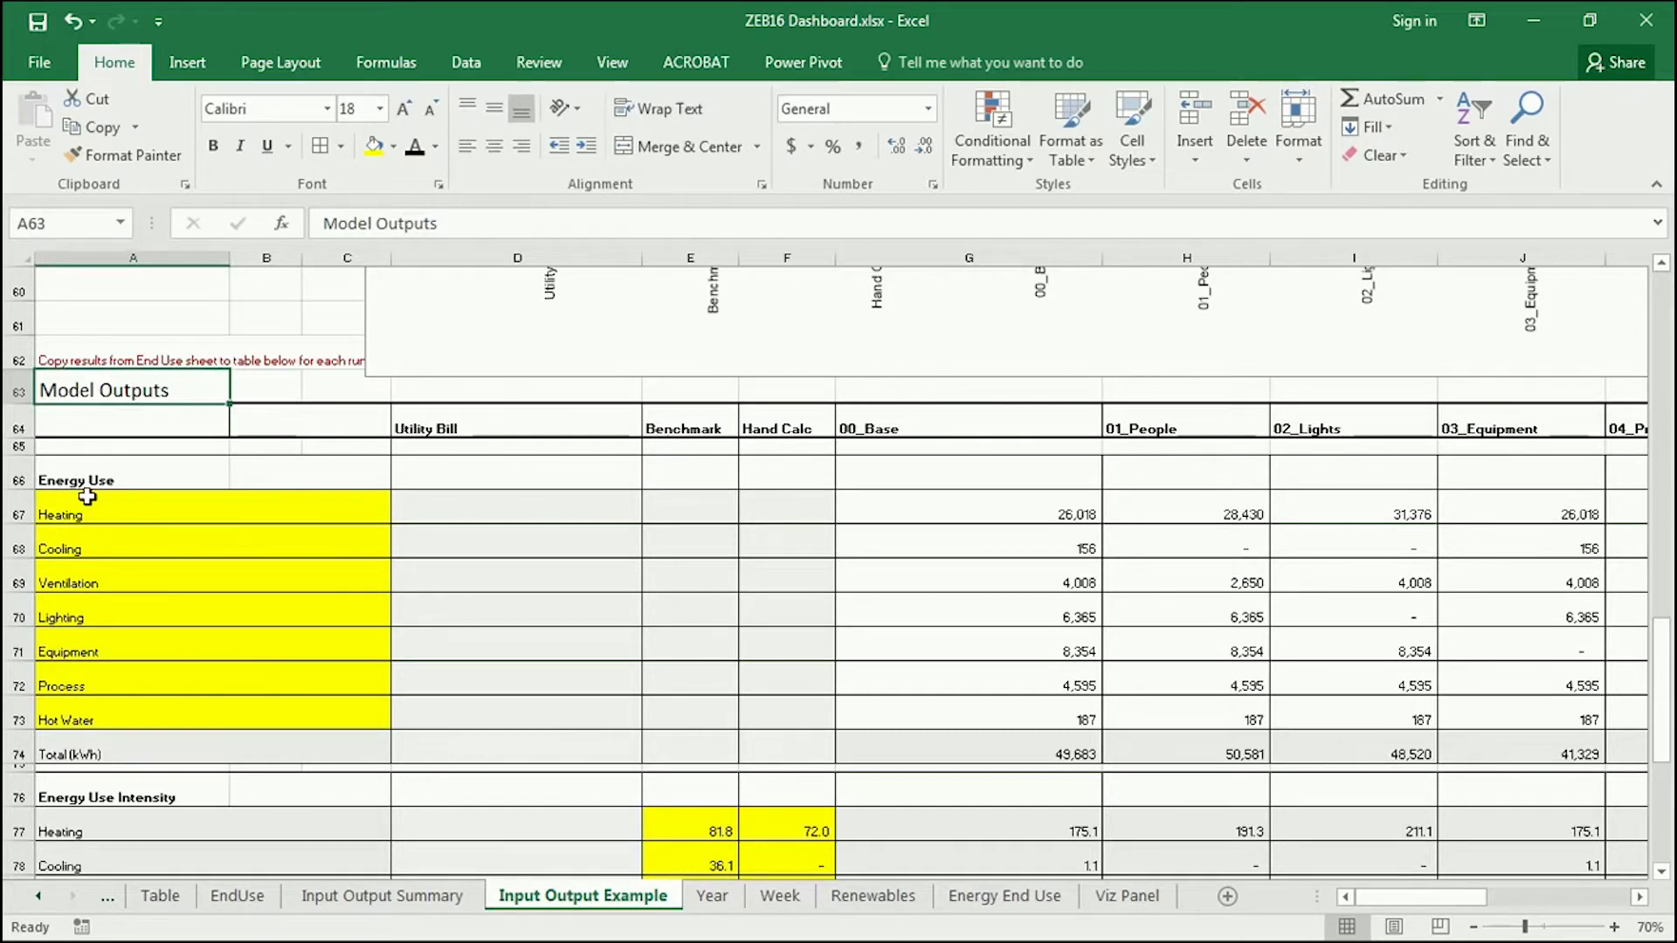
left_click_drag(81, 507, 57, 710)
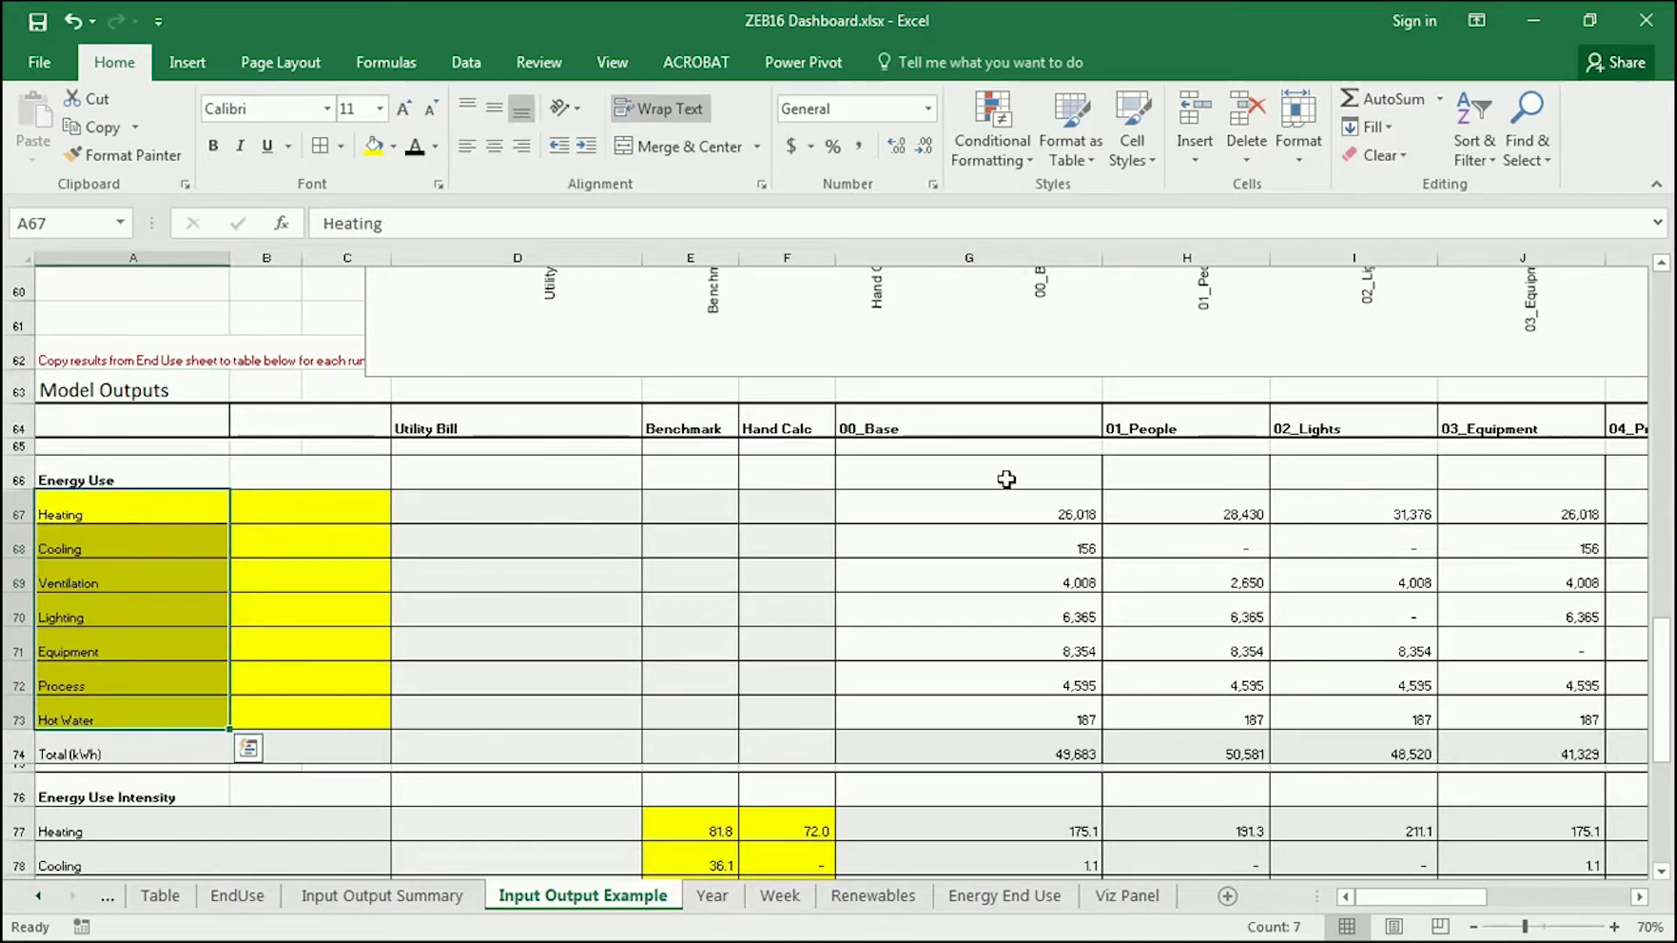
Select the 00_Base energy values (heating 26,018, total 49,683 kWh) and the blank Benchmark and Hand Calc columns.
left_click_drag(1066, 513, 1040, 711)
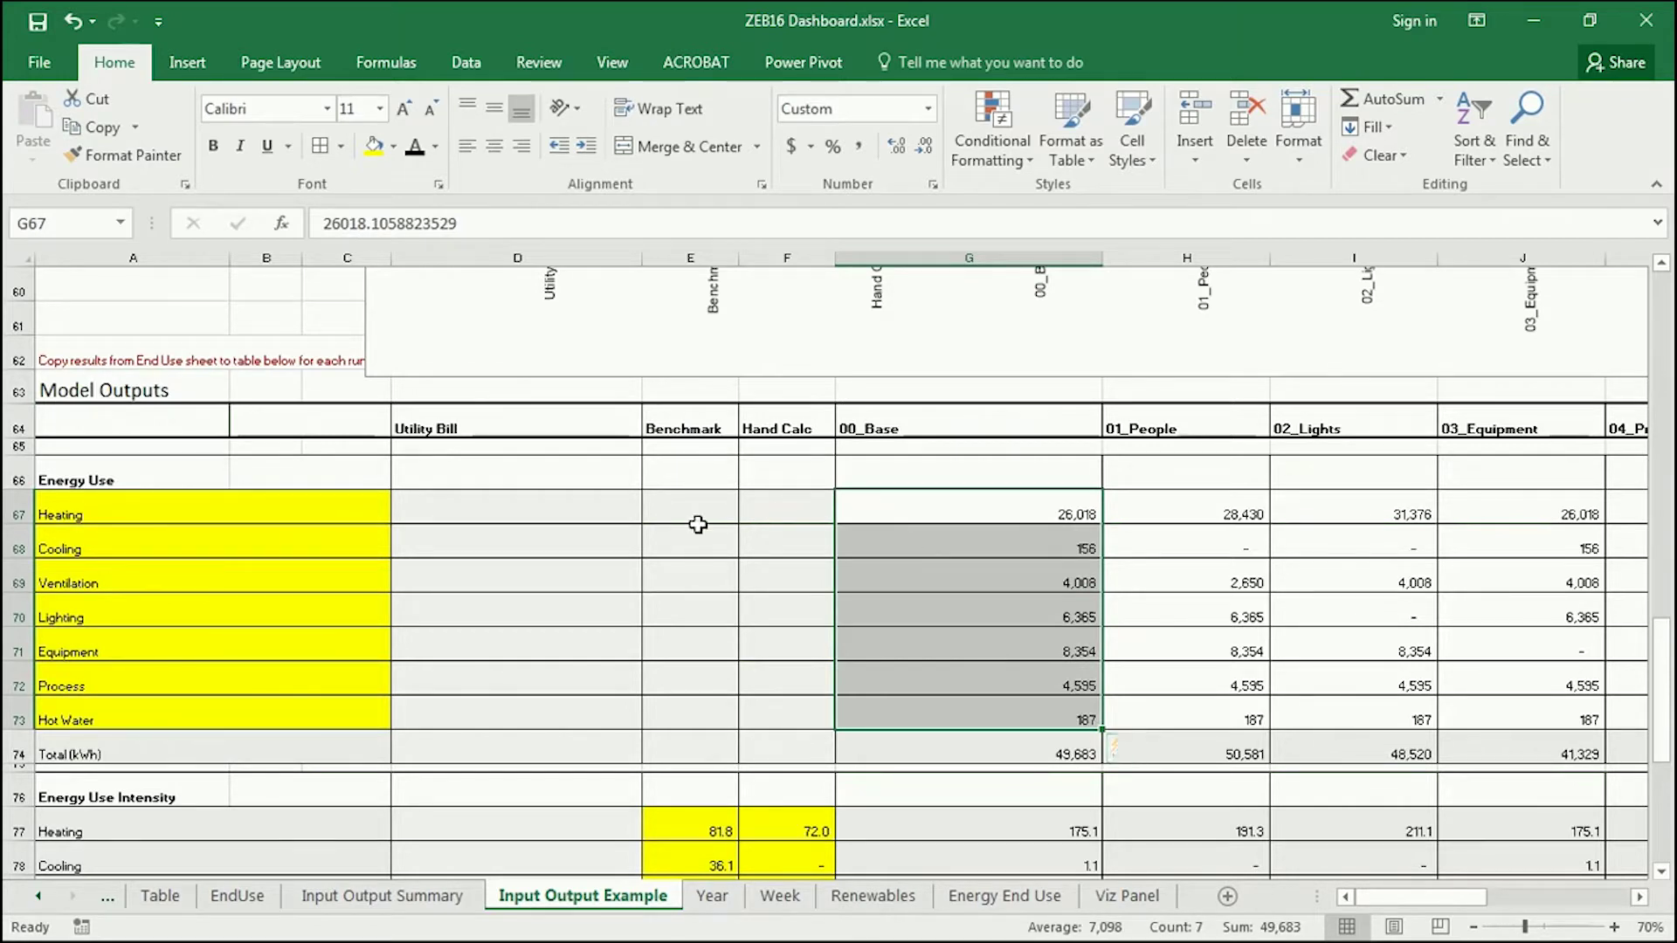
left_click(913, 513)
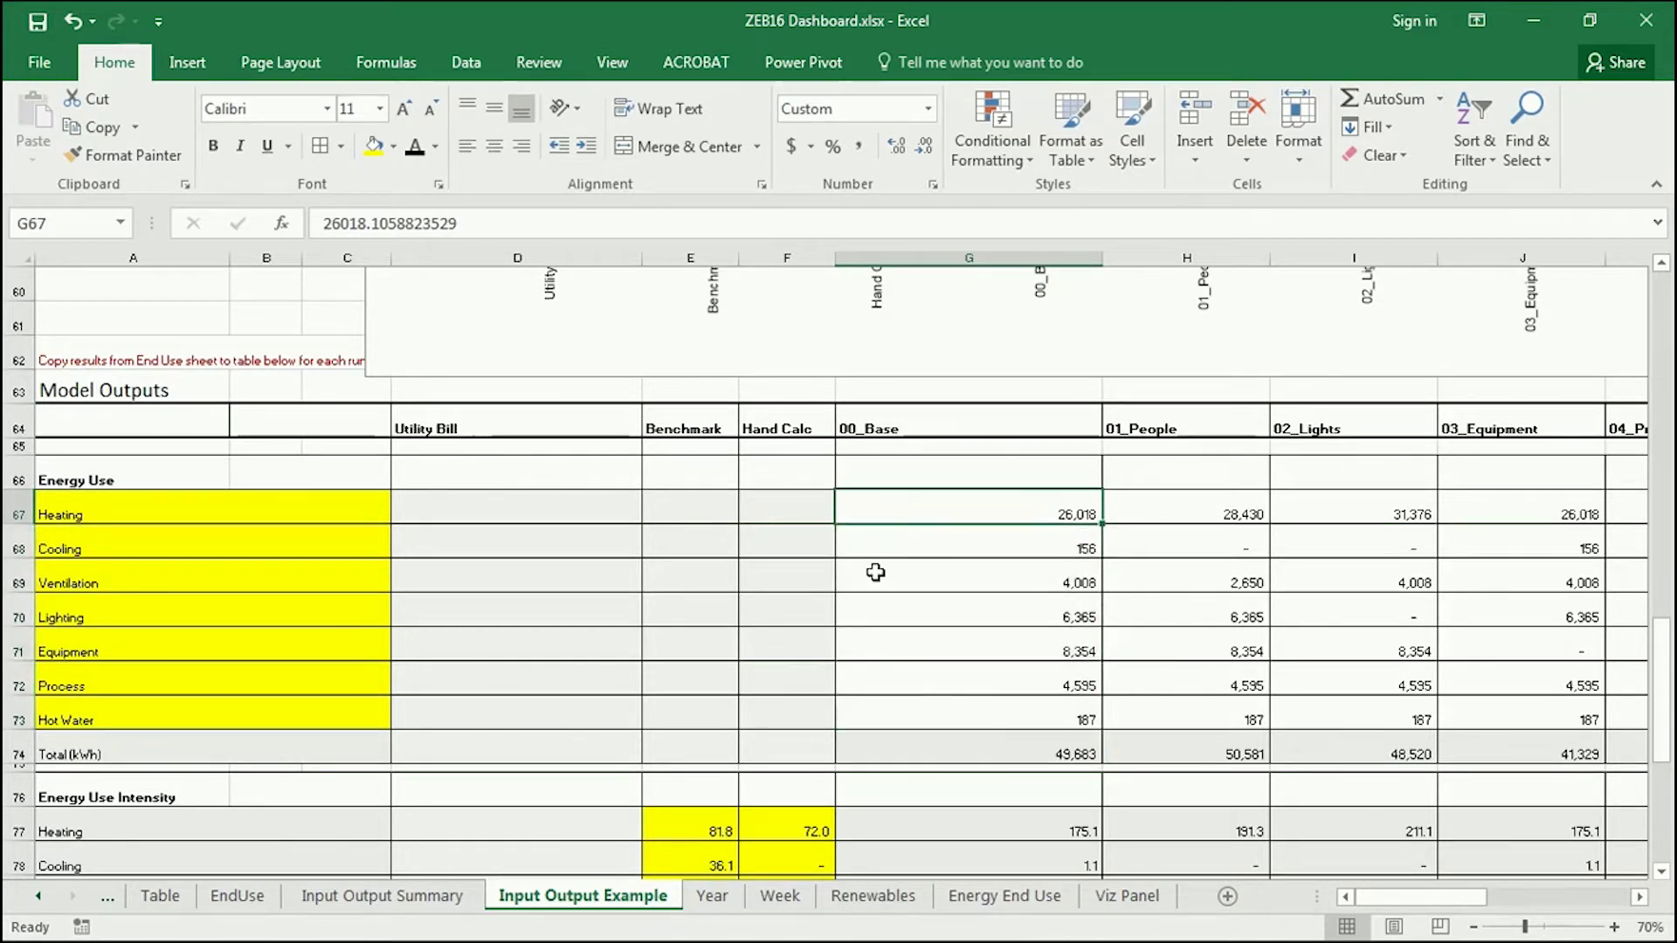
left_click_drag(998, 511, 995, 712)
left_click_drag(493, 505, 768, 698)
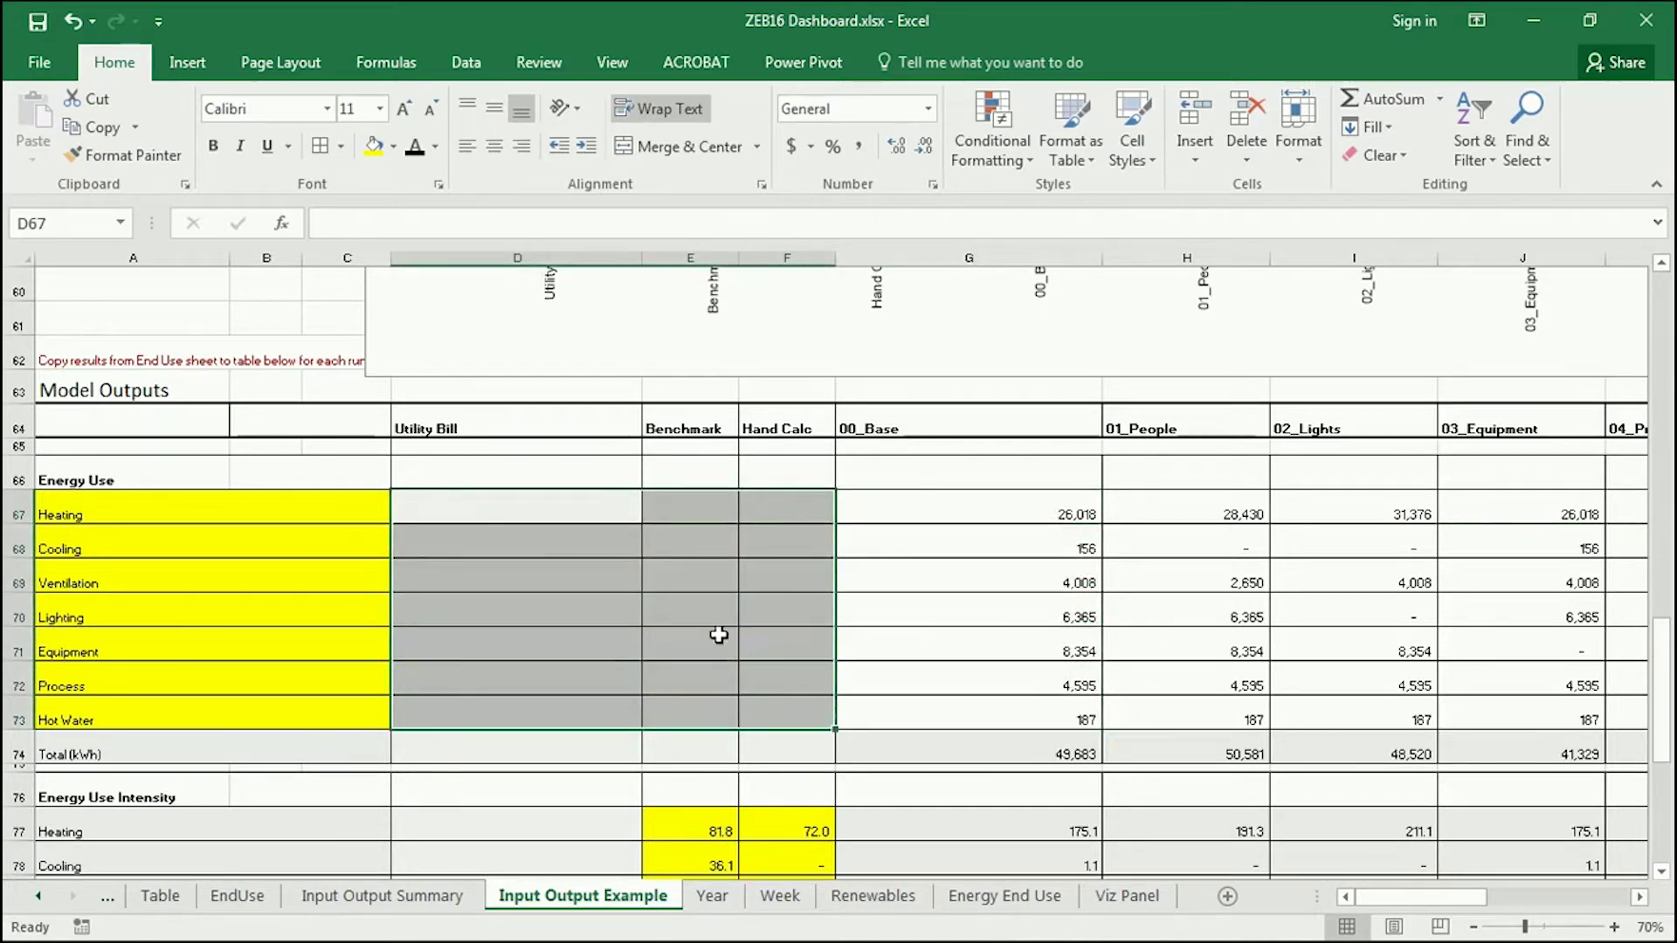
scroll(584, 523, "down", 3)
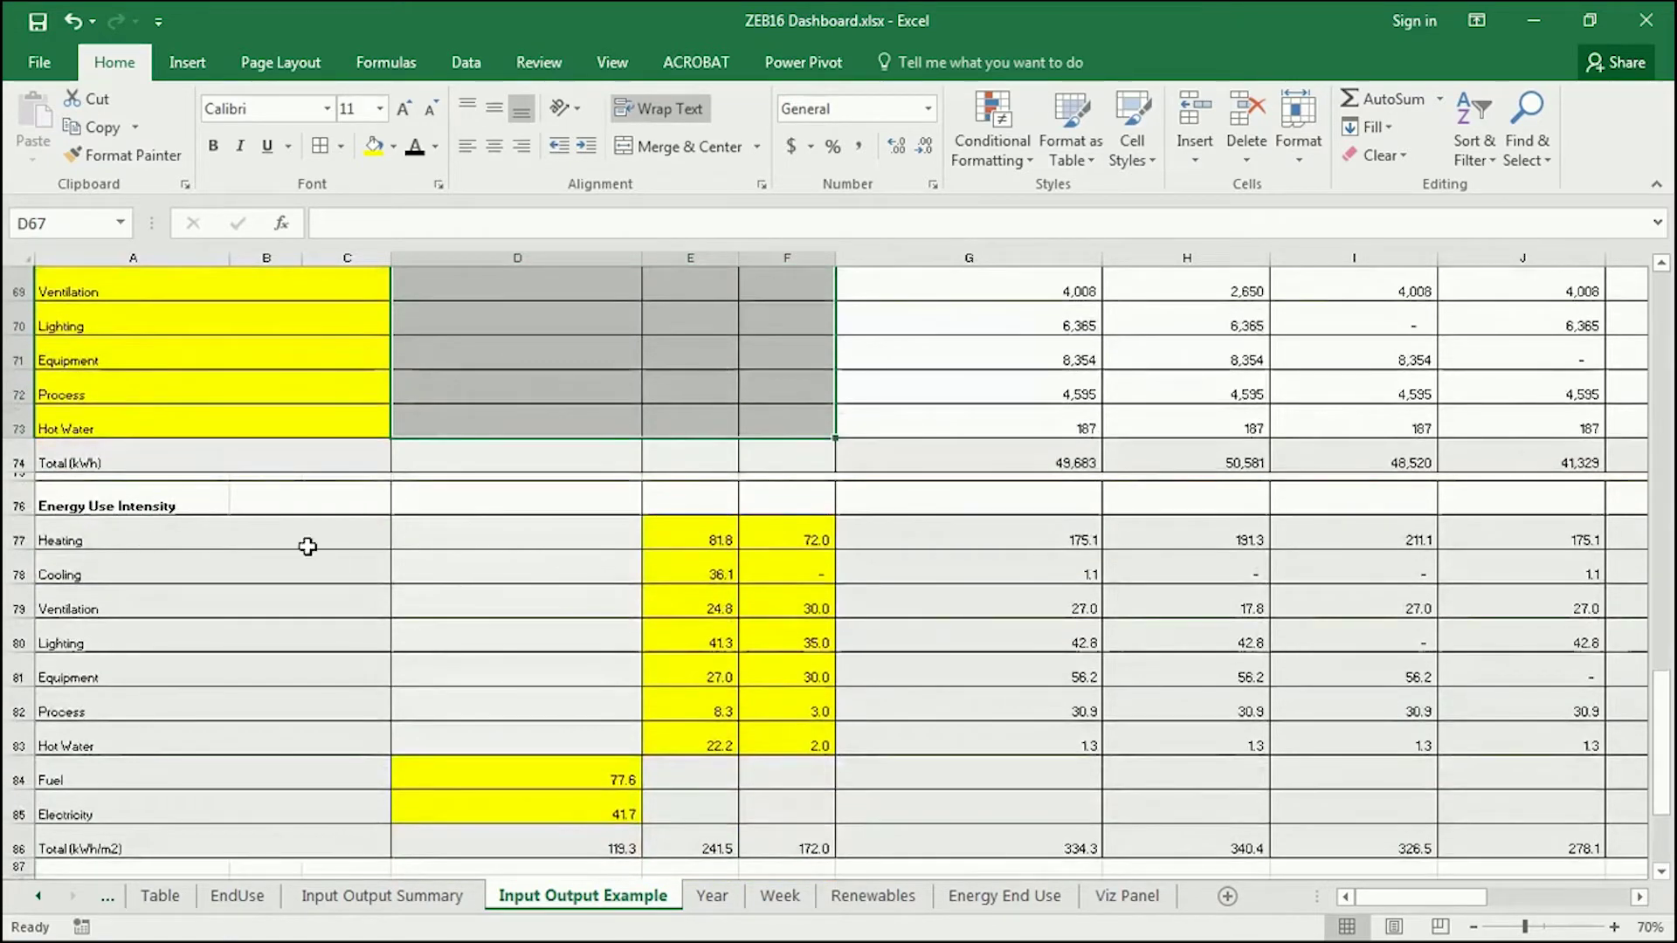
left_click(595, 775)
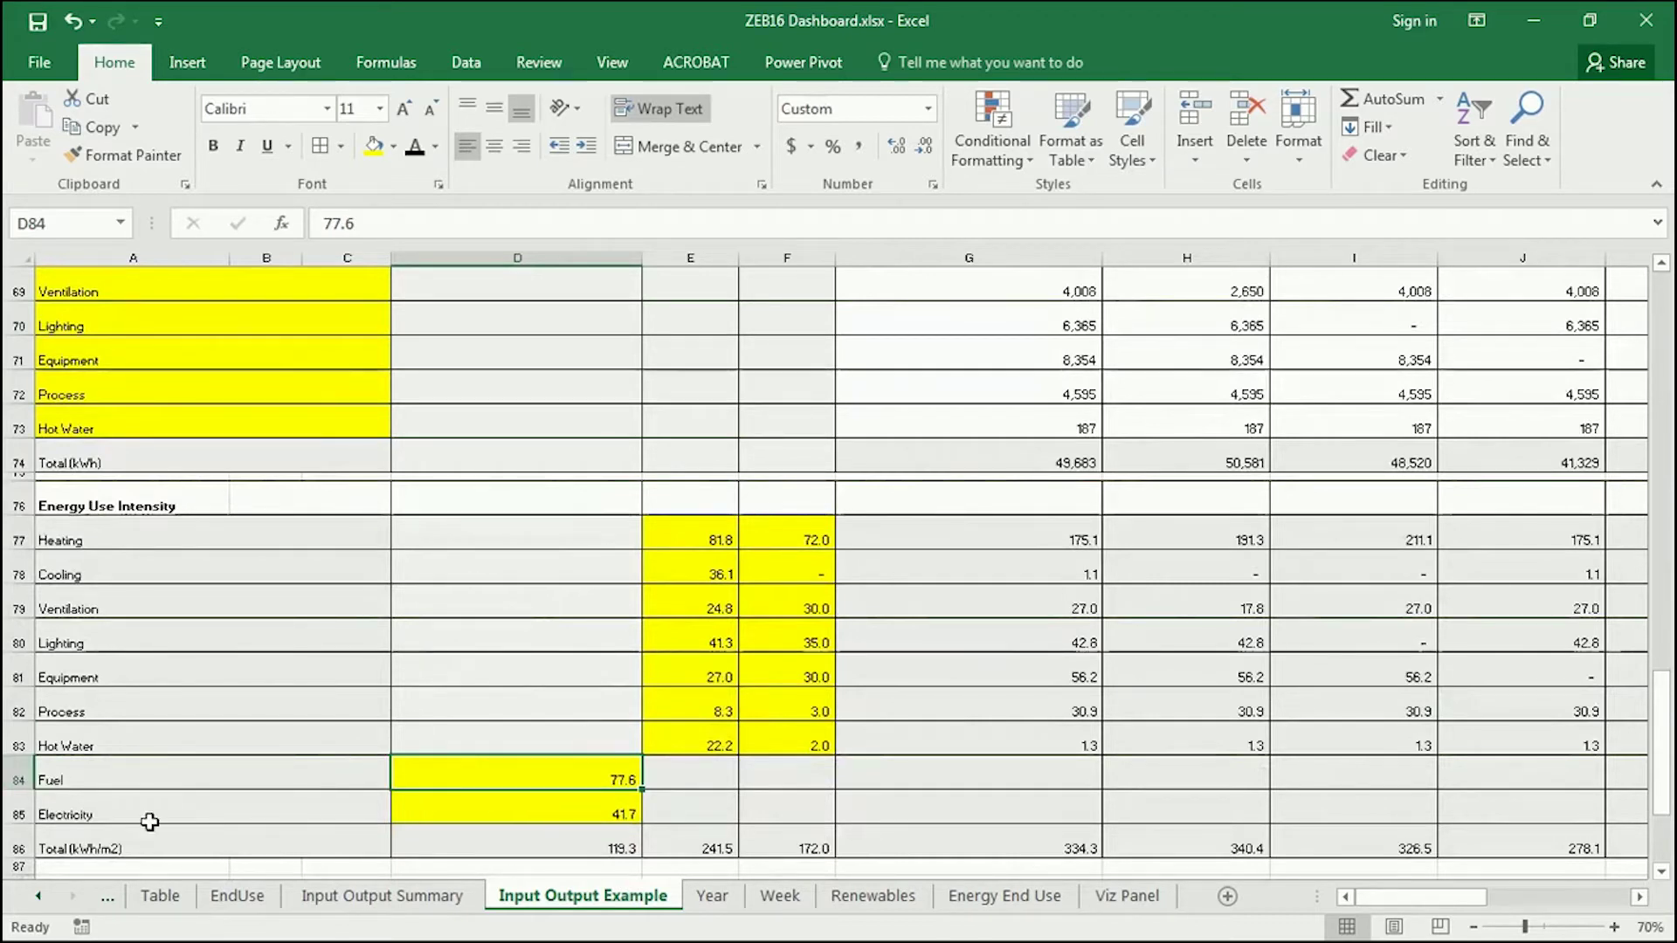
left_click(524, 814)
scroll(569, 668, "up", 2)
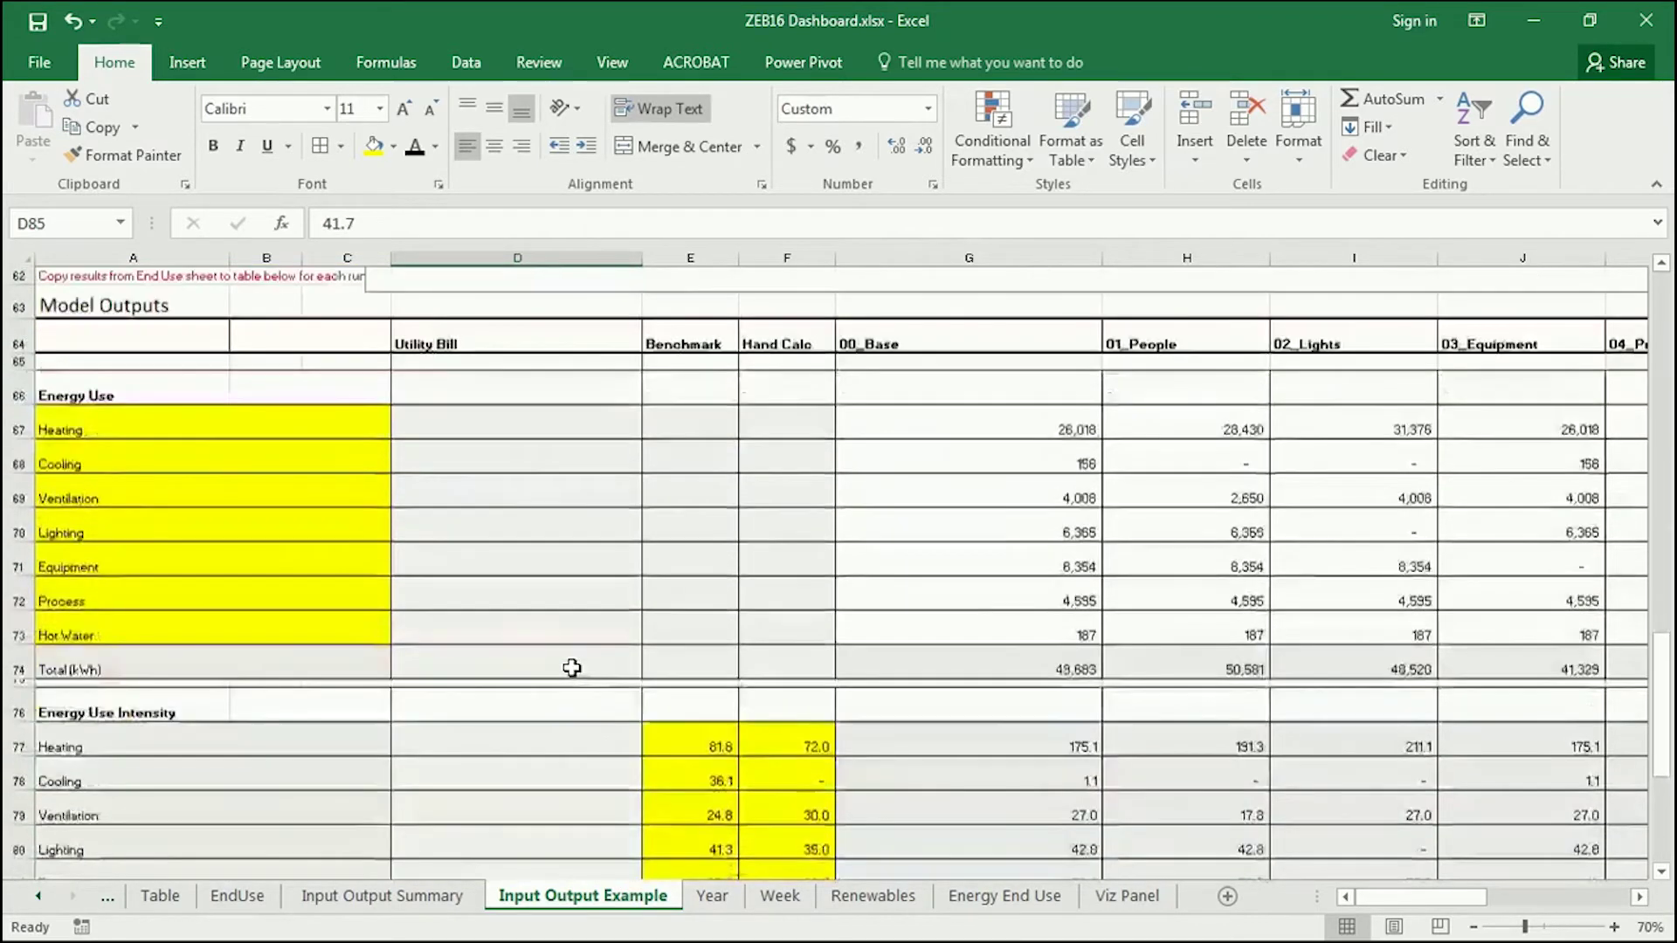
scroll(572, 668, "down", 2)
left_click_drag(76, 543, 783, 752)
scroll(740, 757, "up", 3)
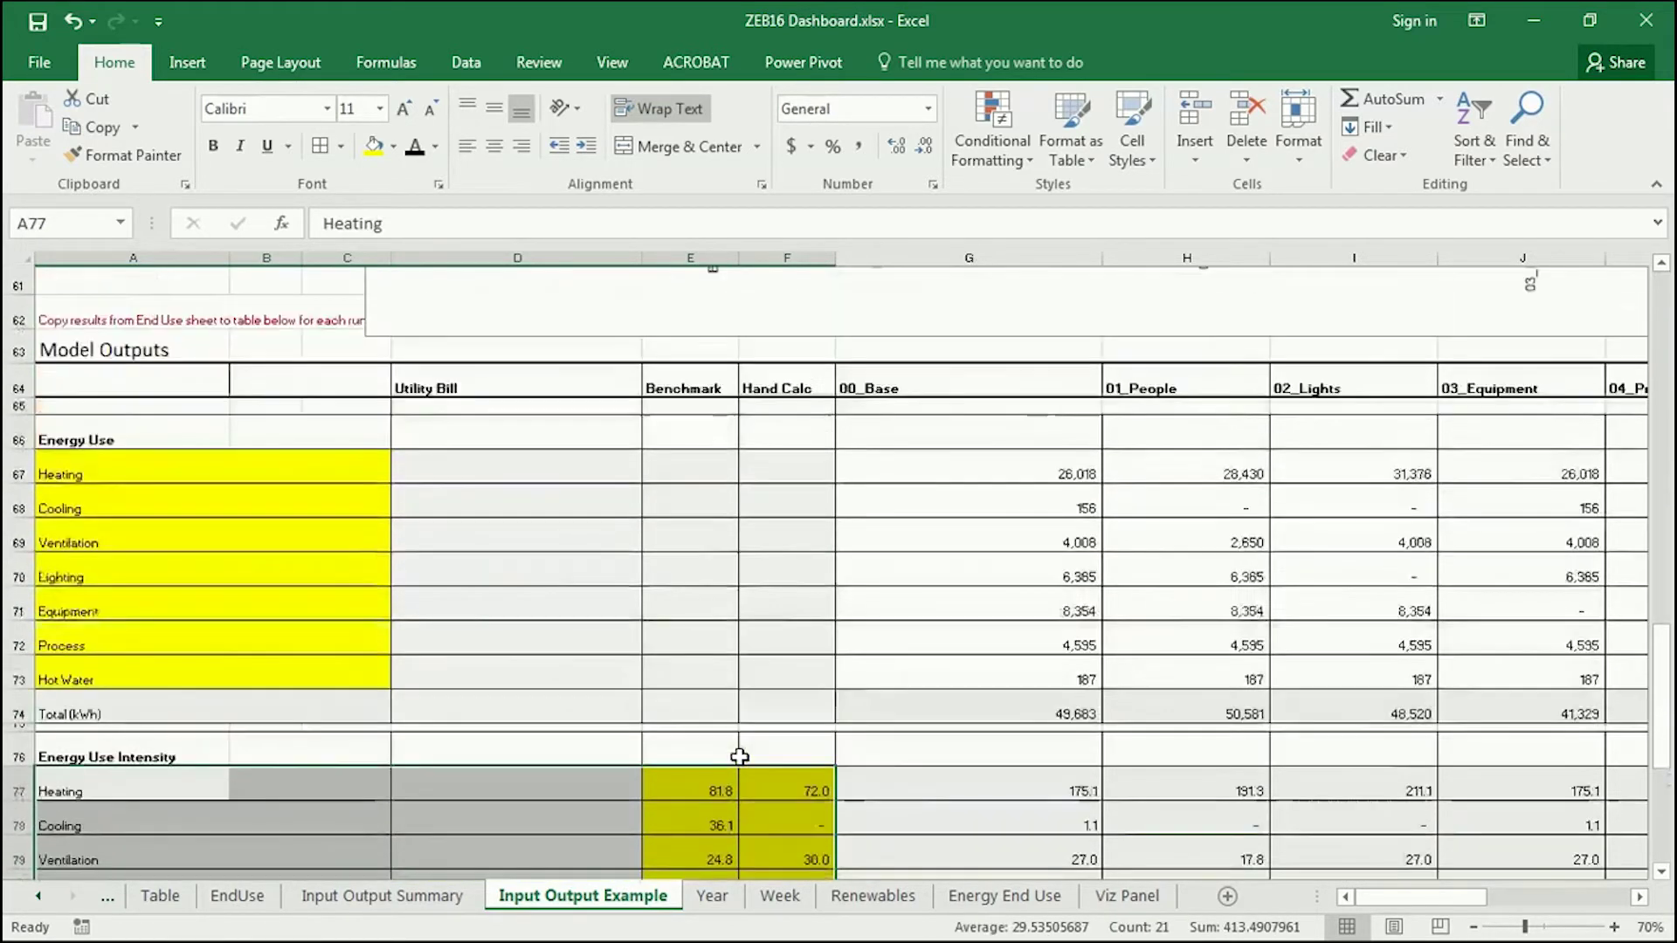
scroll(740, 756, "up", 1)
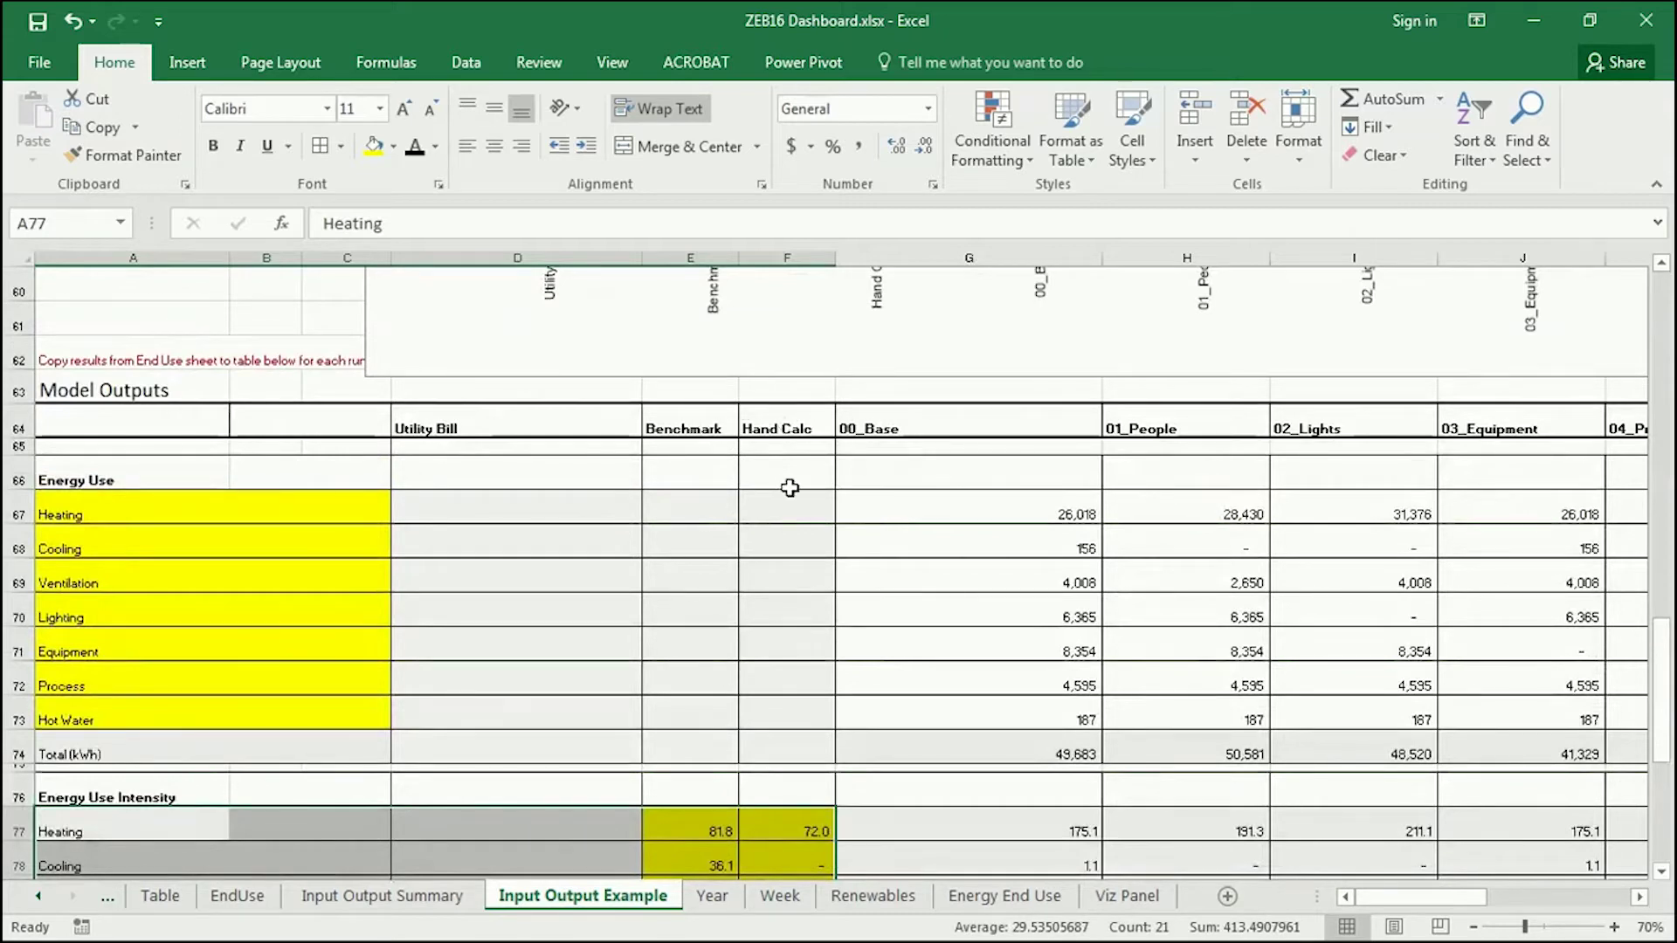
scroll(790, 487, "down", 1)
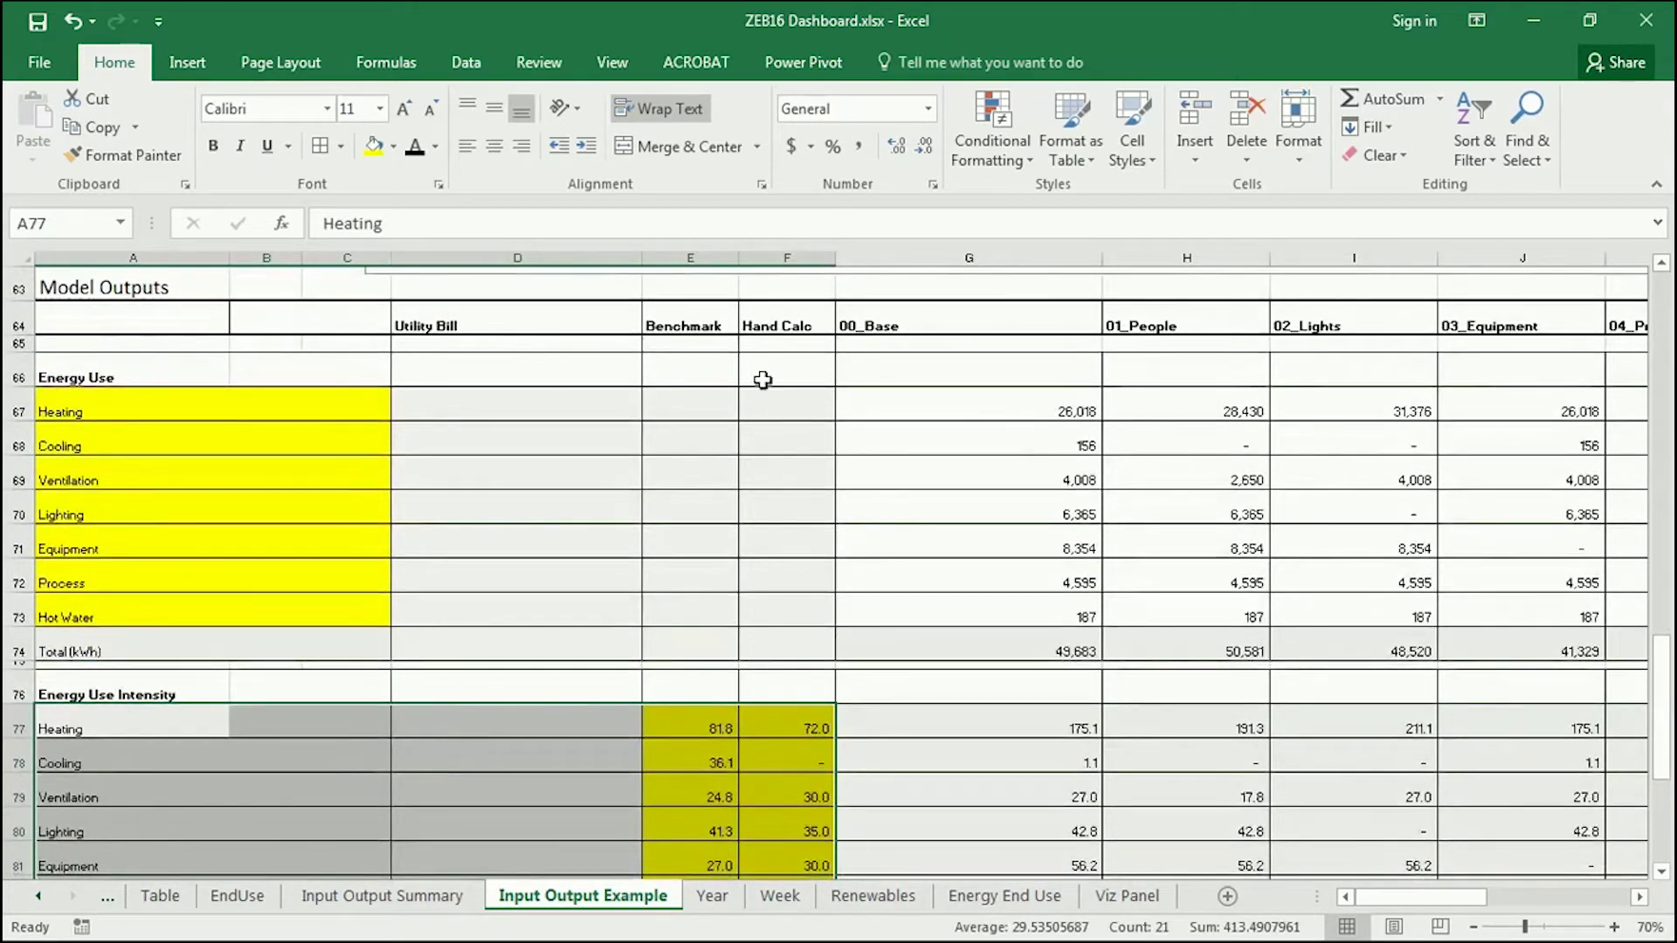
left_click(808, 714)
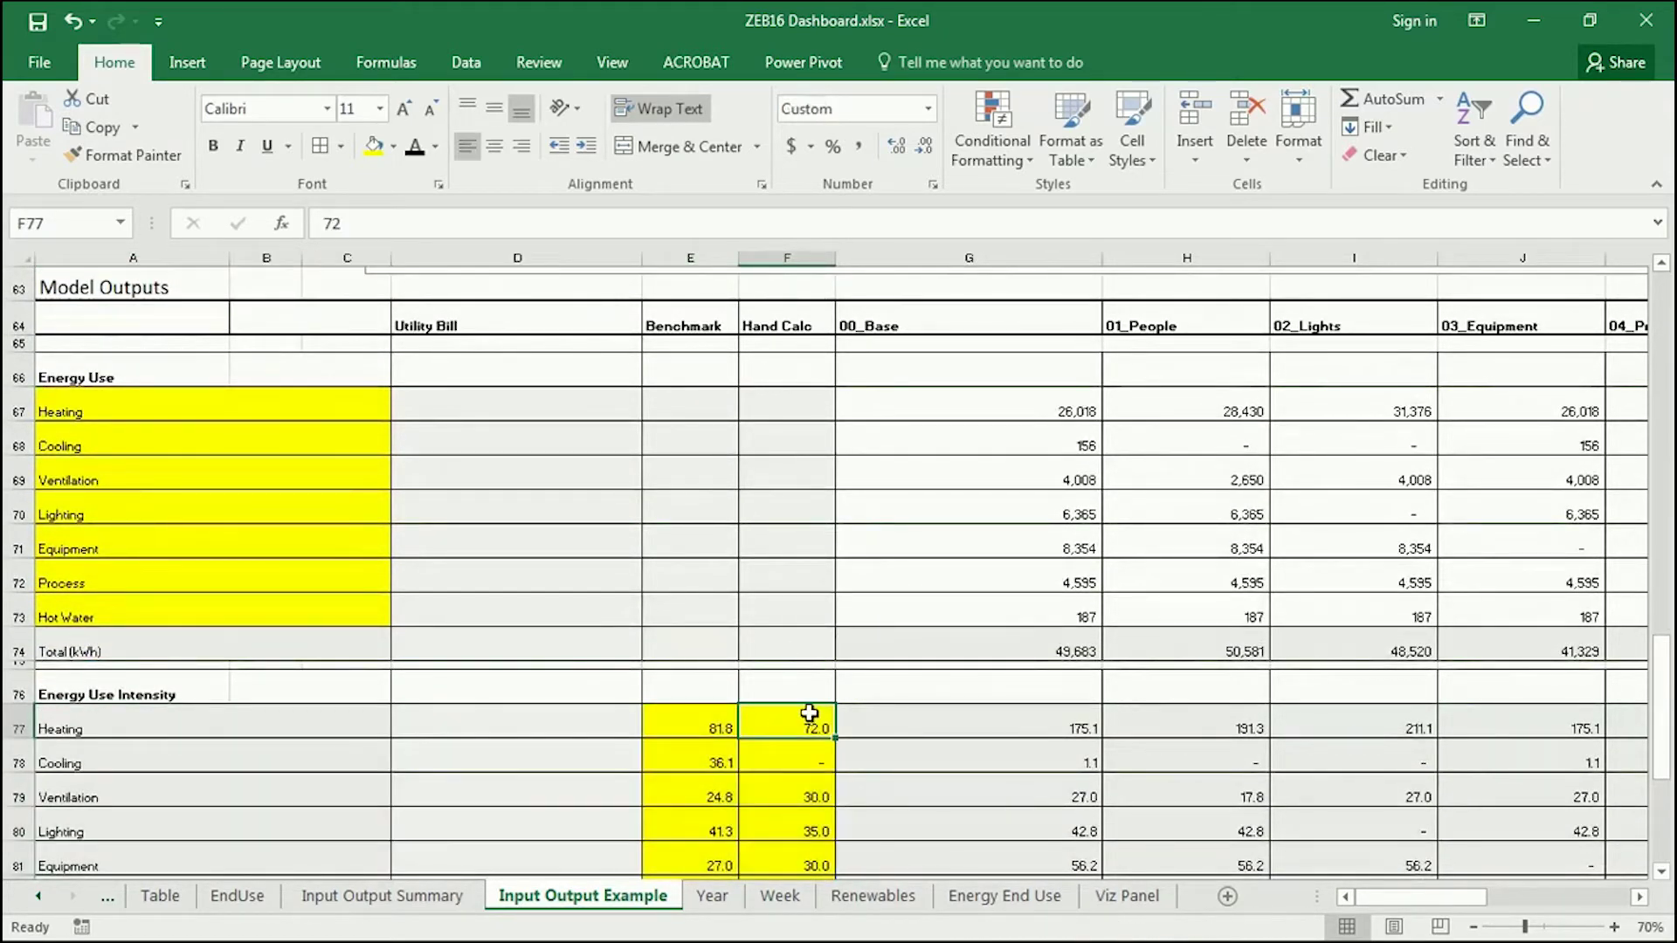
scroll(809, 713, "down", 2)
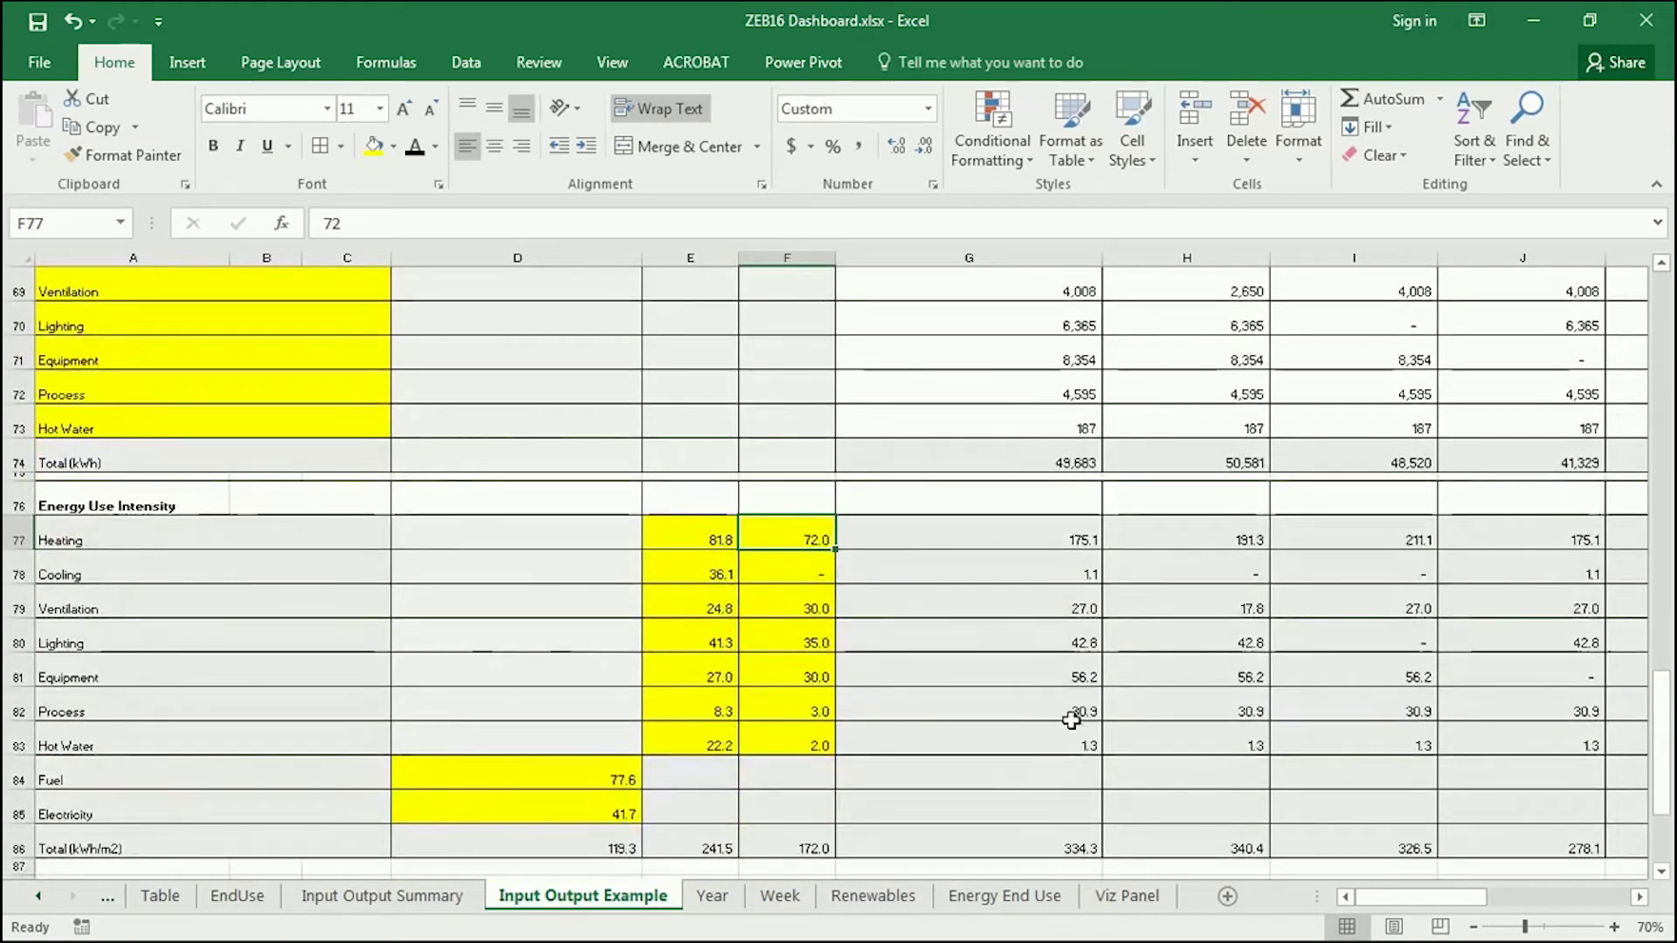
scroll(1071, 719, "up", 4)
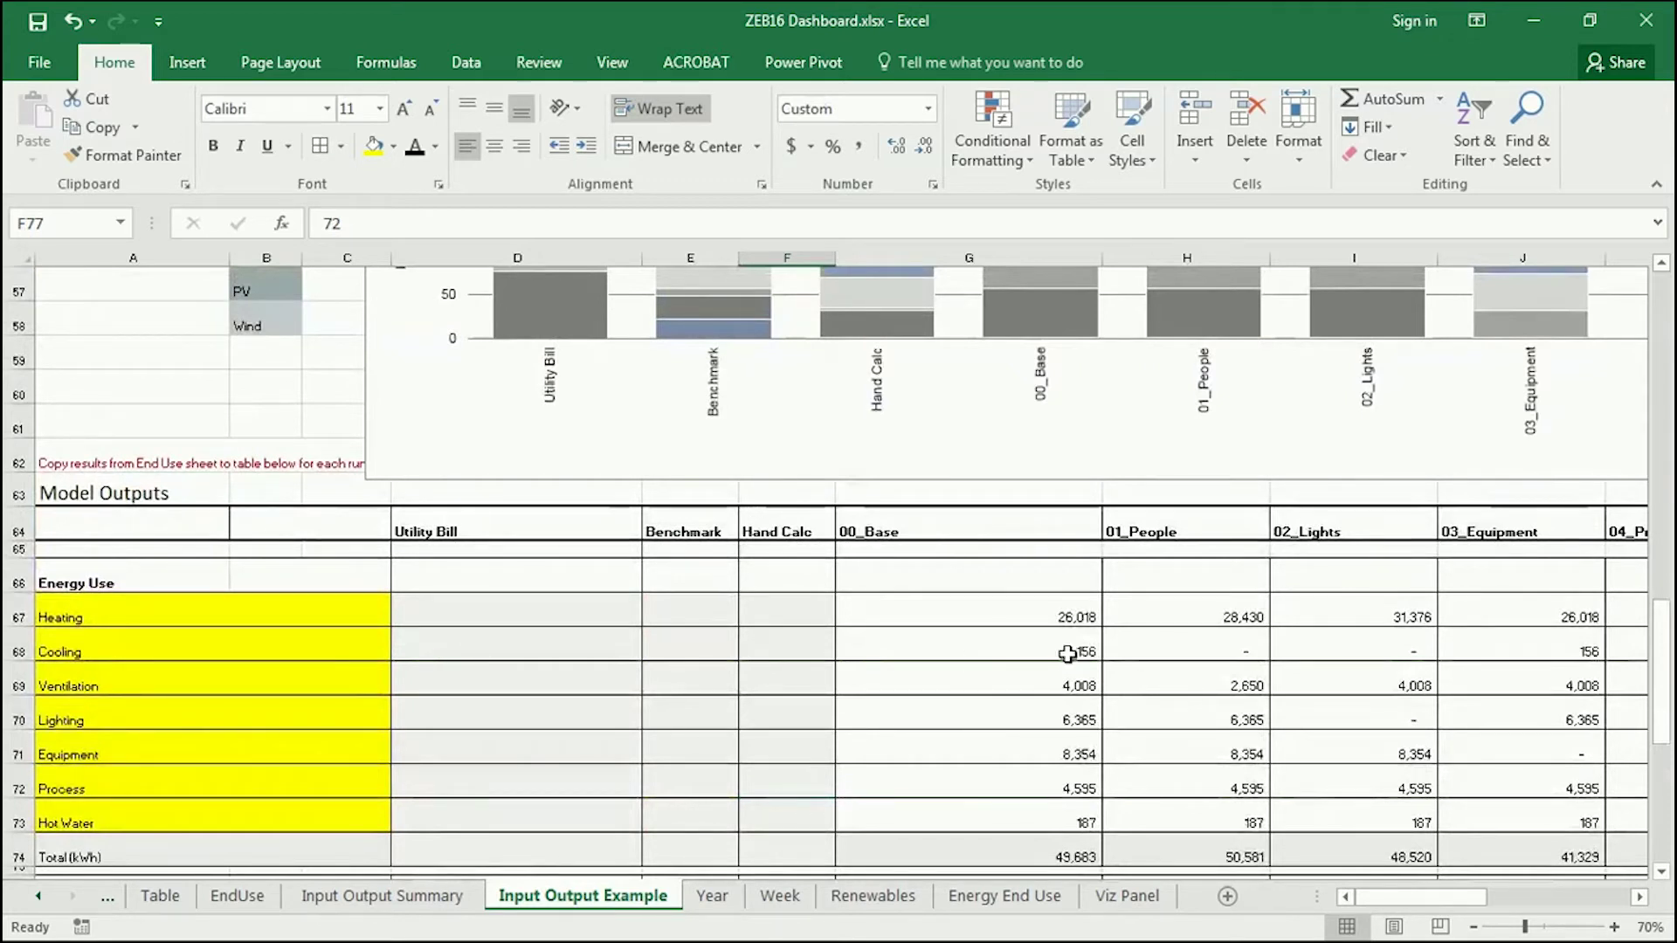
left_click_drag(994, 611, 977, 818)
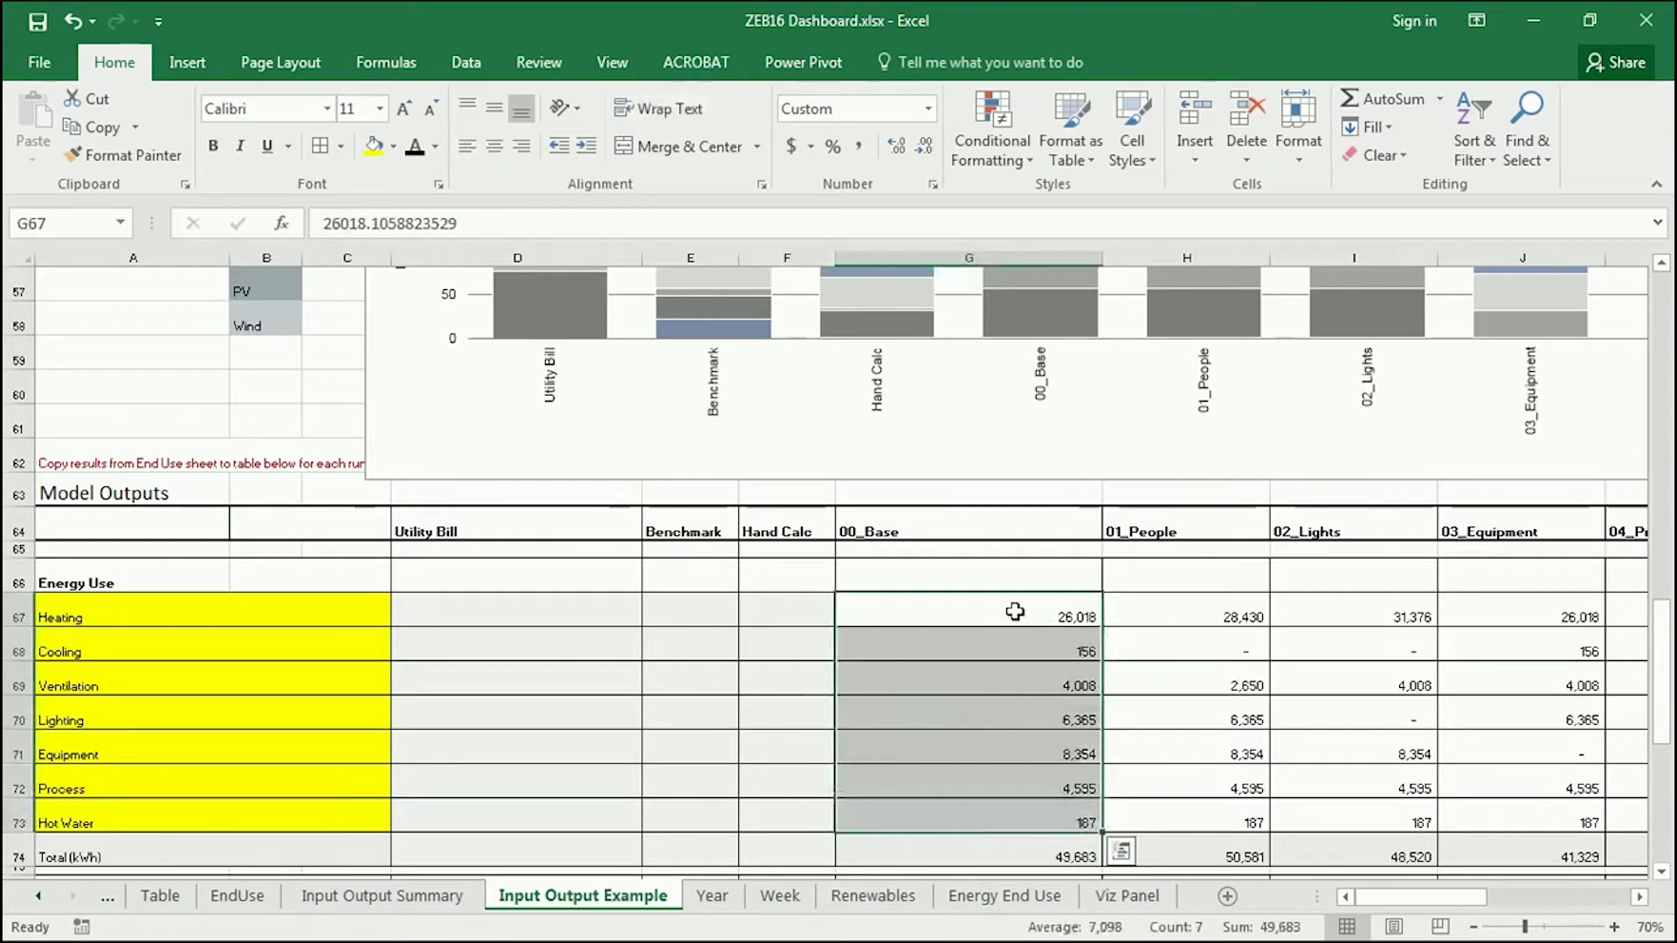
Inspect the 00_Base heating intensity formula =G67/$B$9 and select the Benchmark and Hand Calc intensity cells.
left_click(1054, 614)
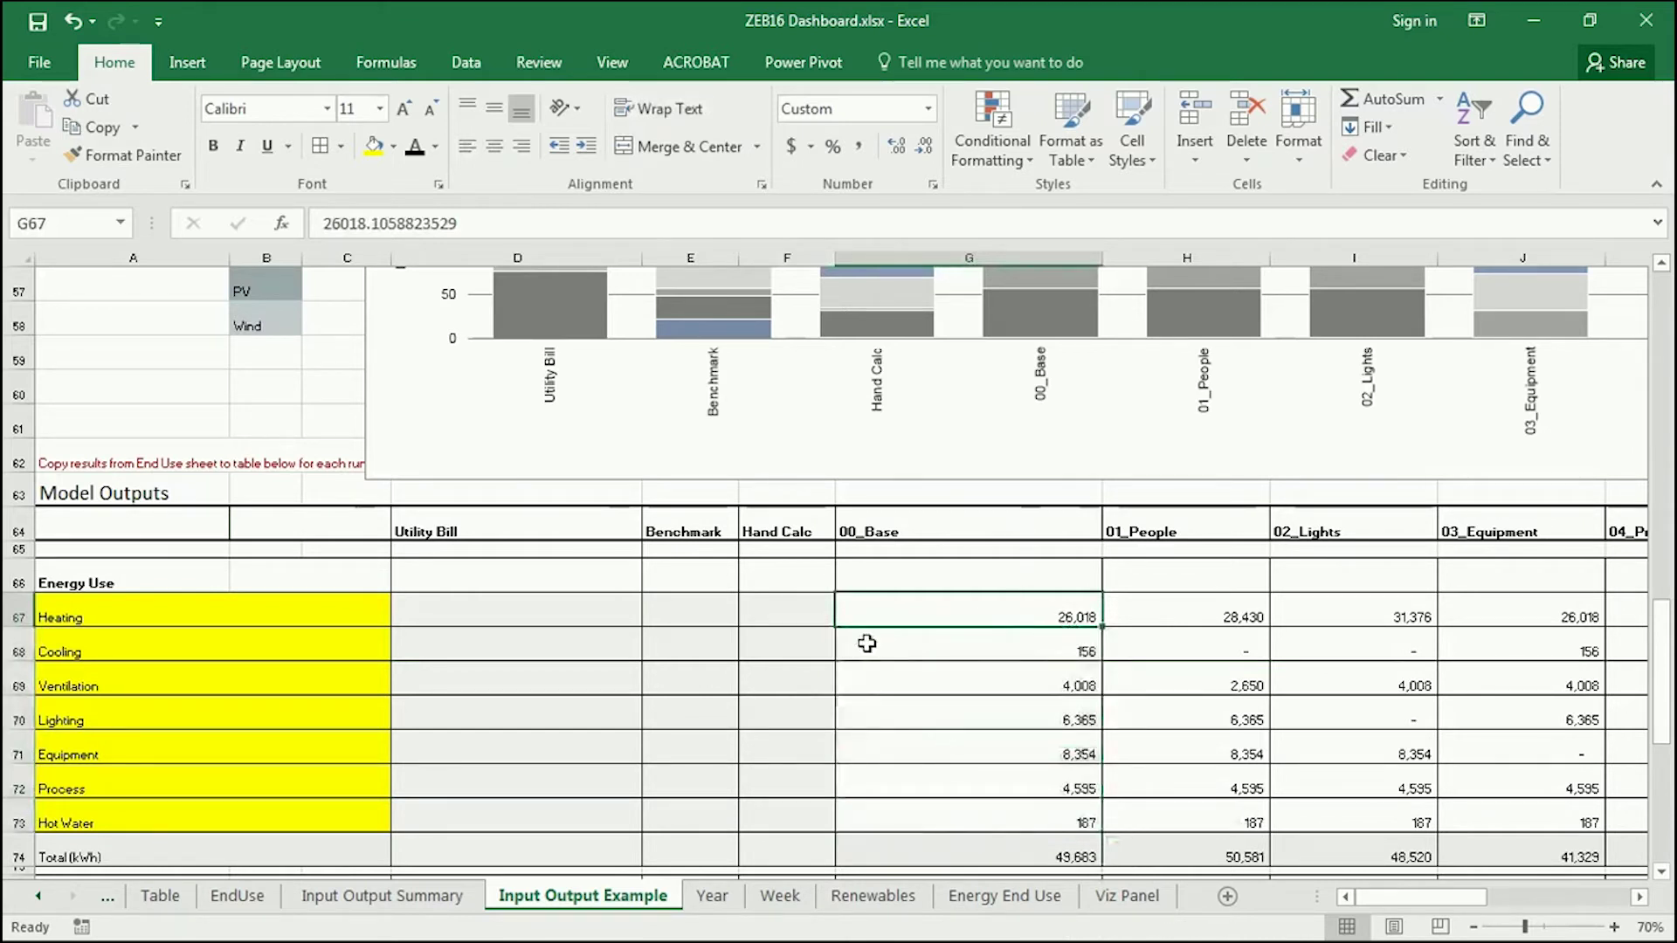
scroll(960, 681, "down", 5)
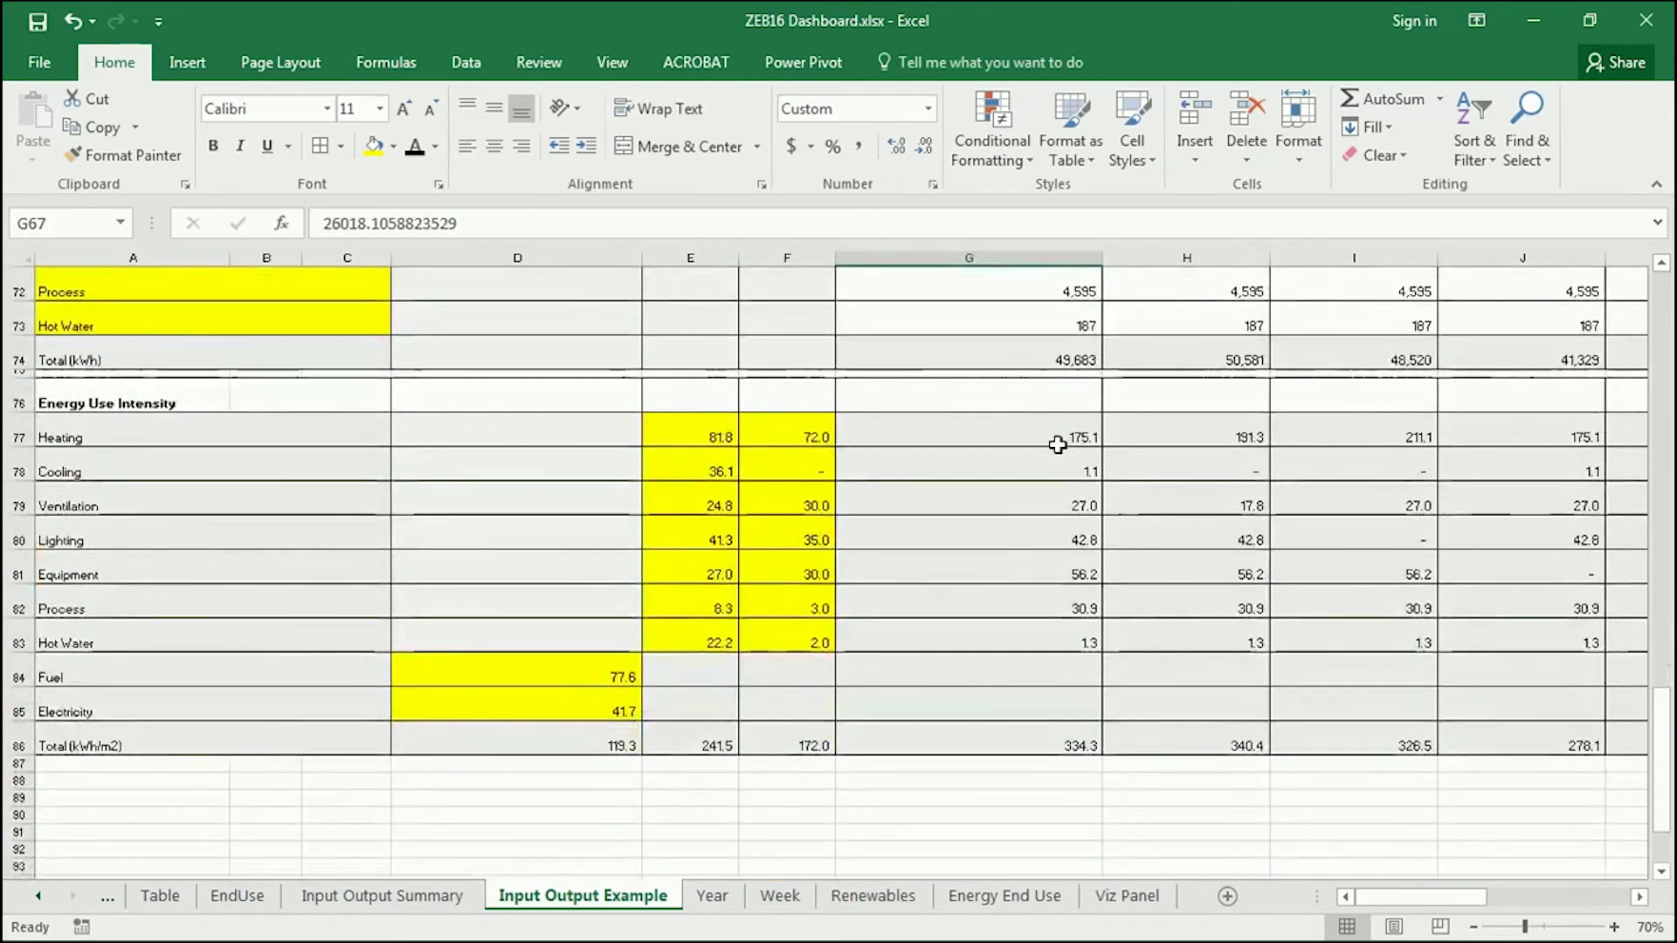
left_click(1064, 436)
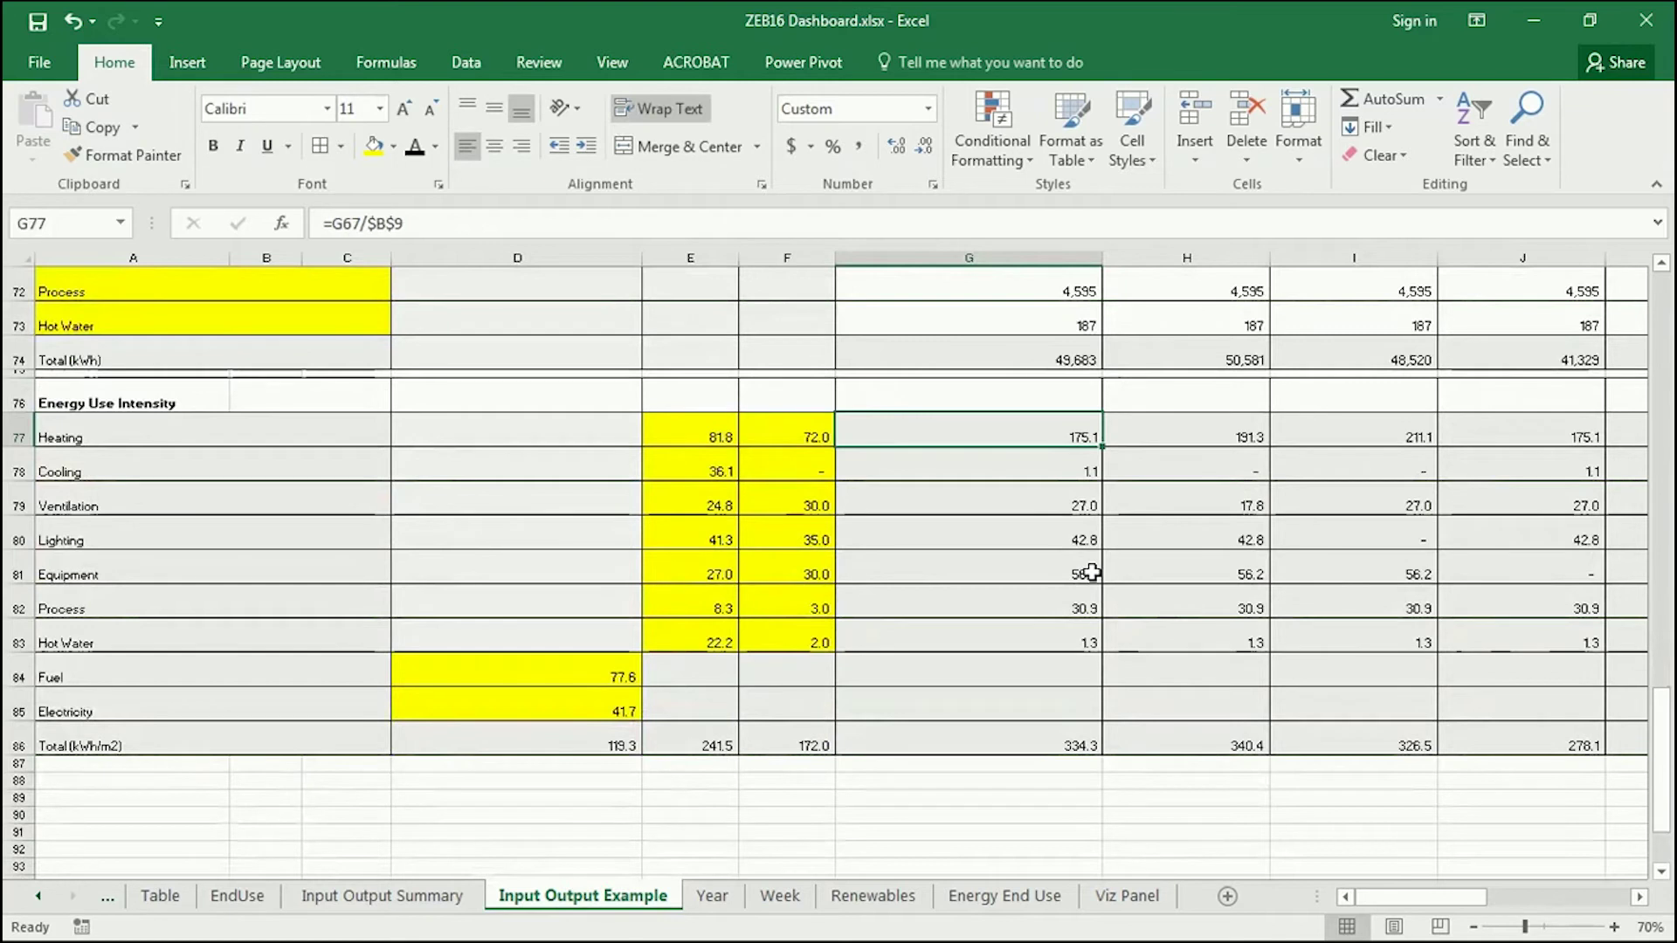
left_click(673, 428)
left_click_drag(674, 427, 798, 644)
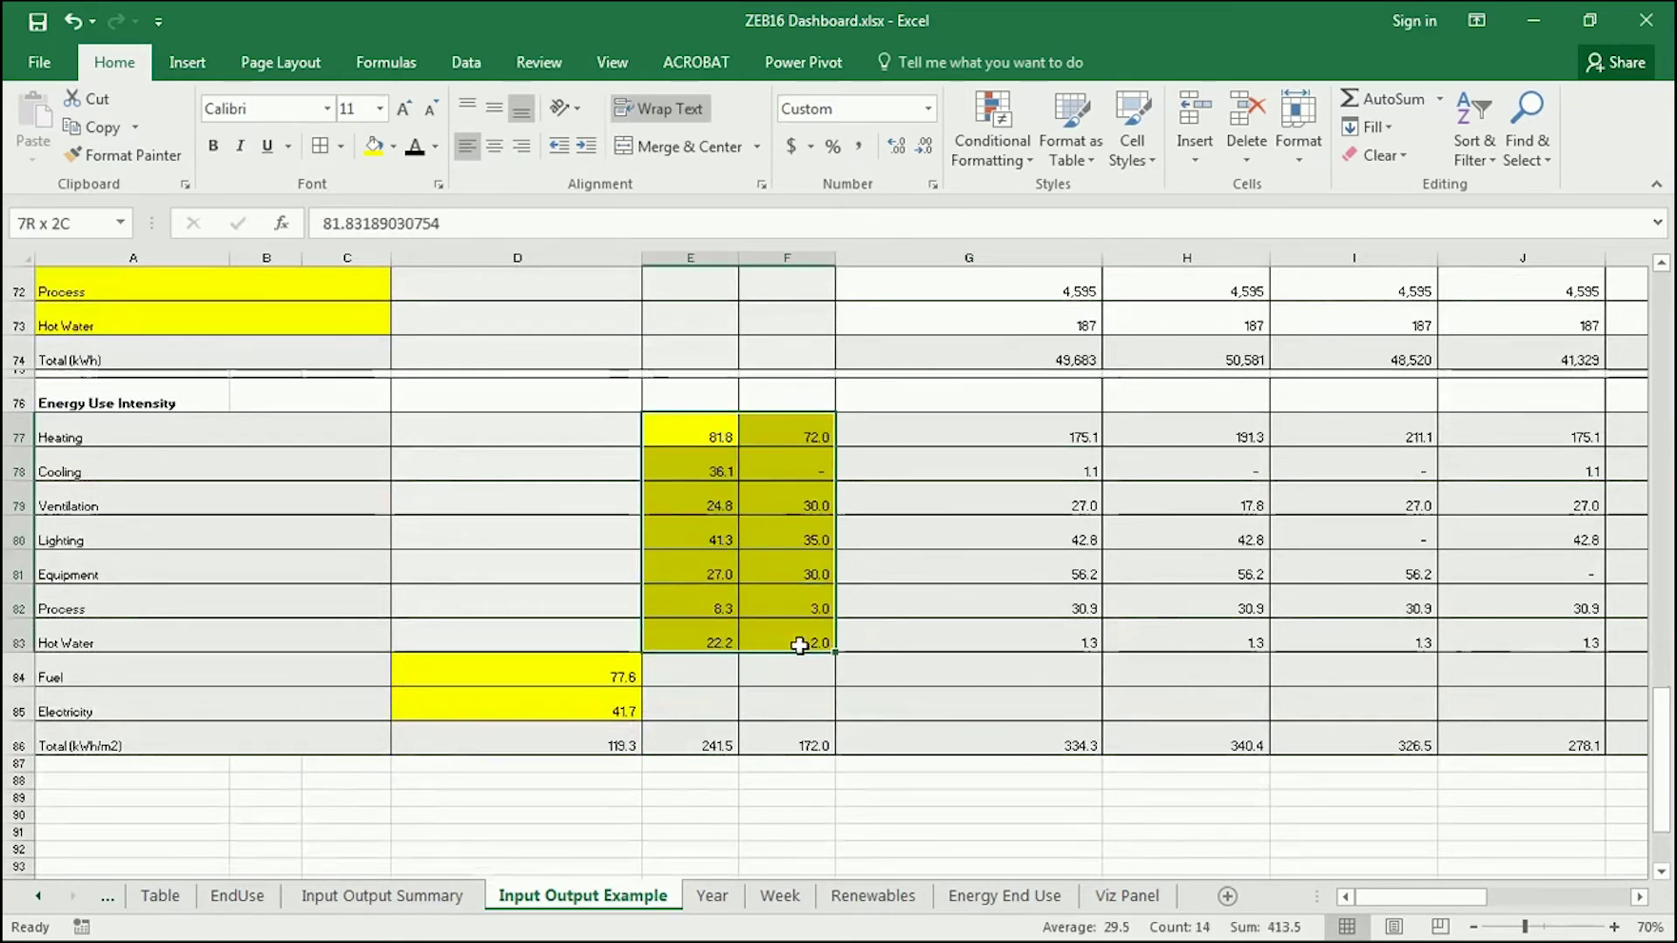
Reveal the heating intensity formula's references in edit mode, then leave it unchanged.
left_click(1080, 438)
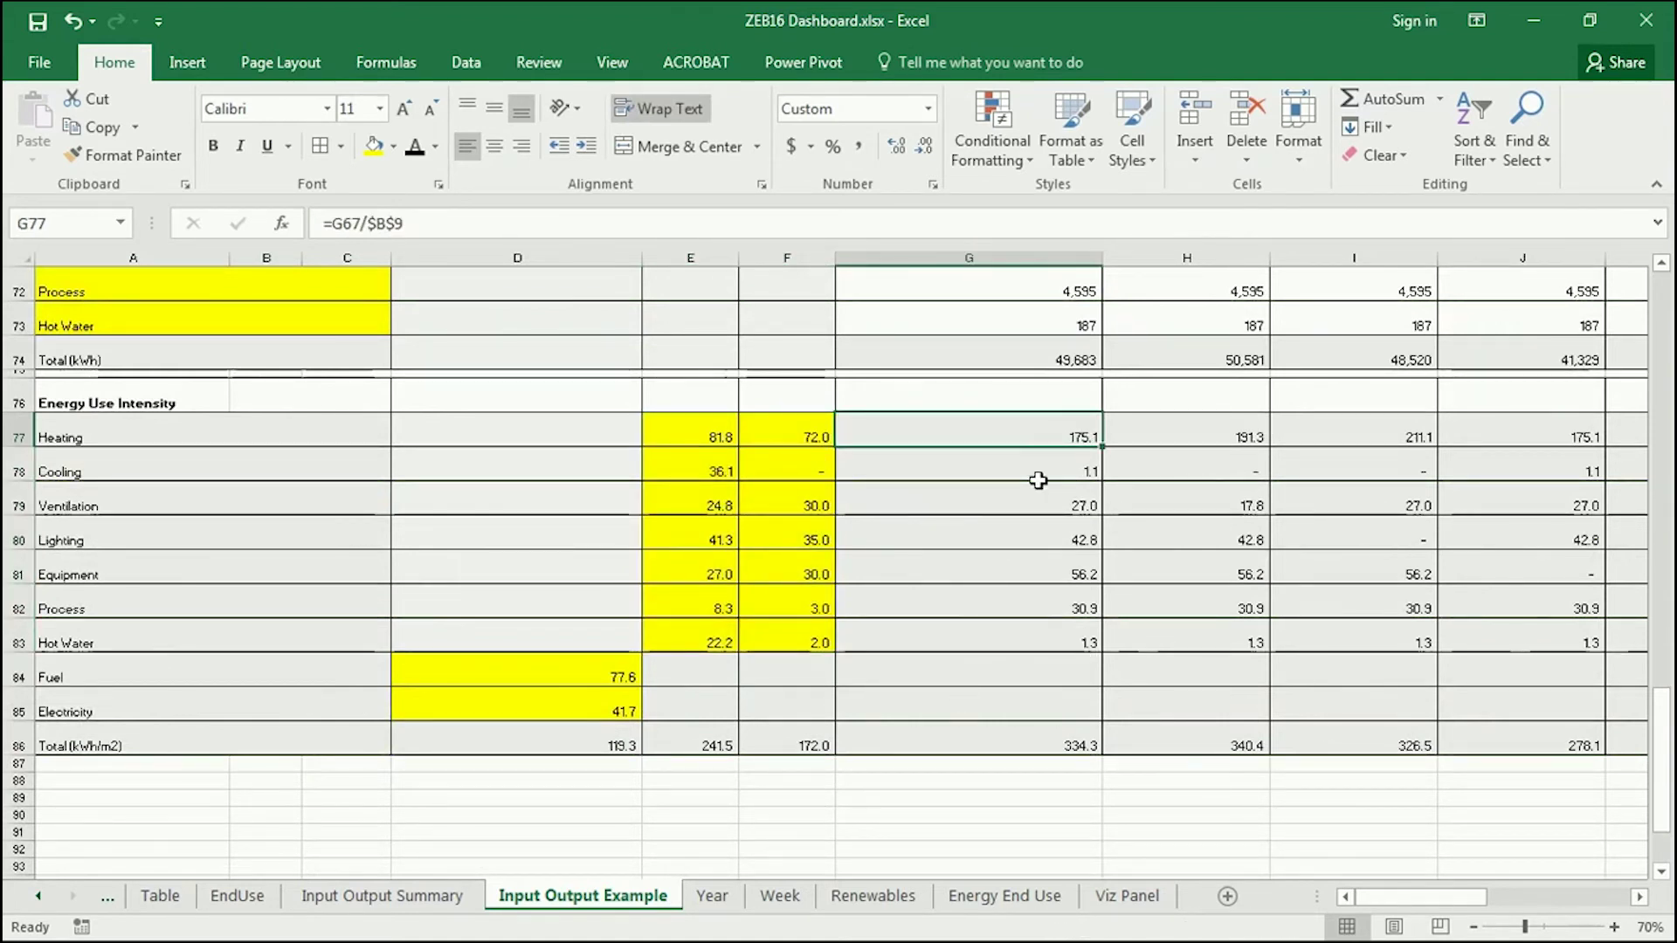
left_click(436, 224)
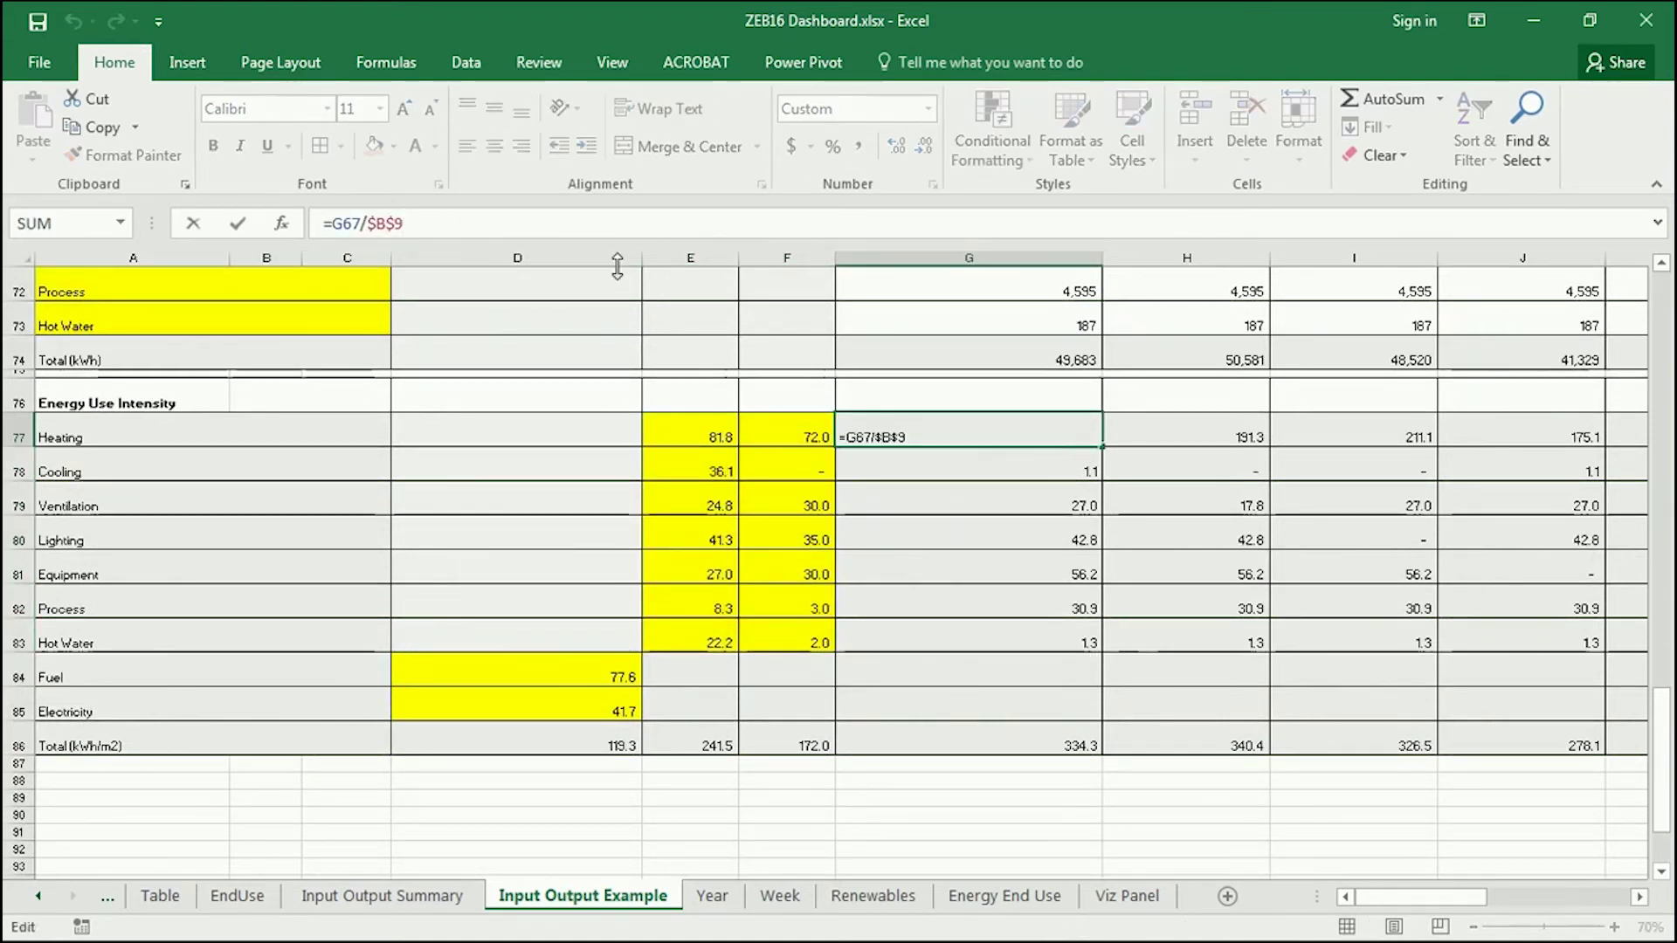
key("Return")
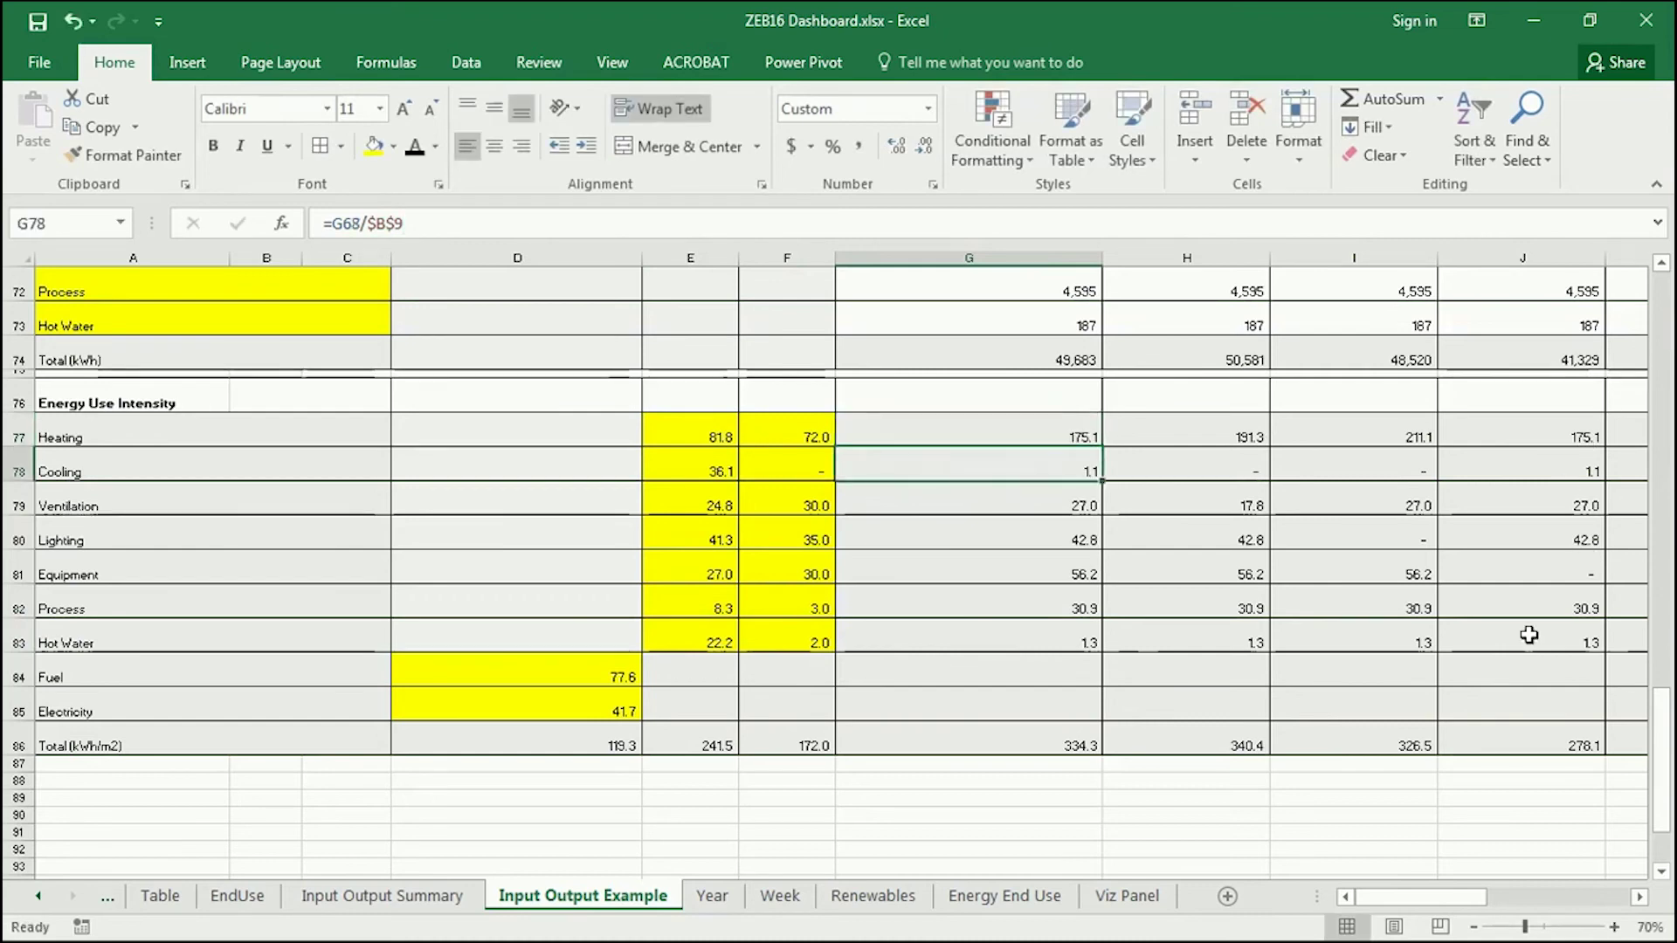
scroll(1073, 651, "up", 2)
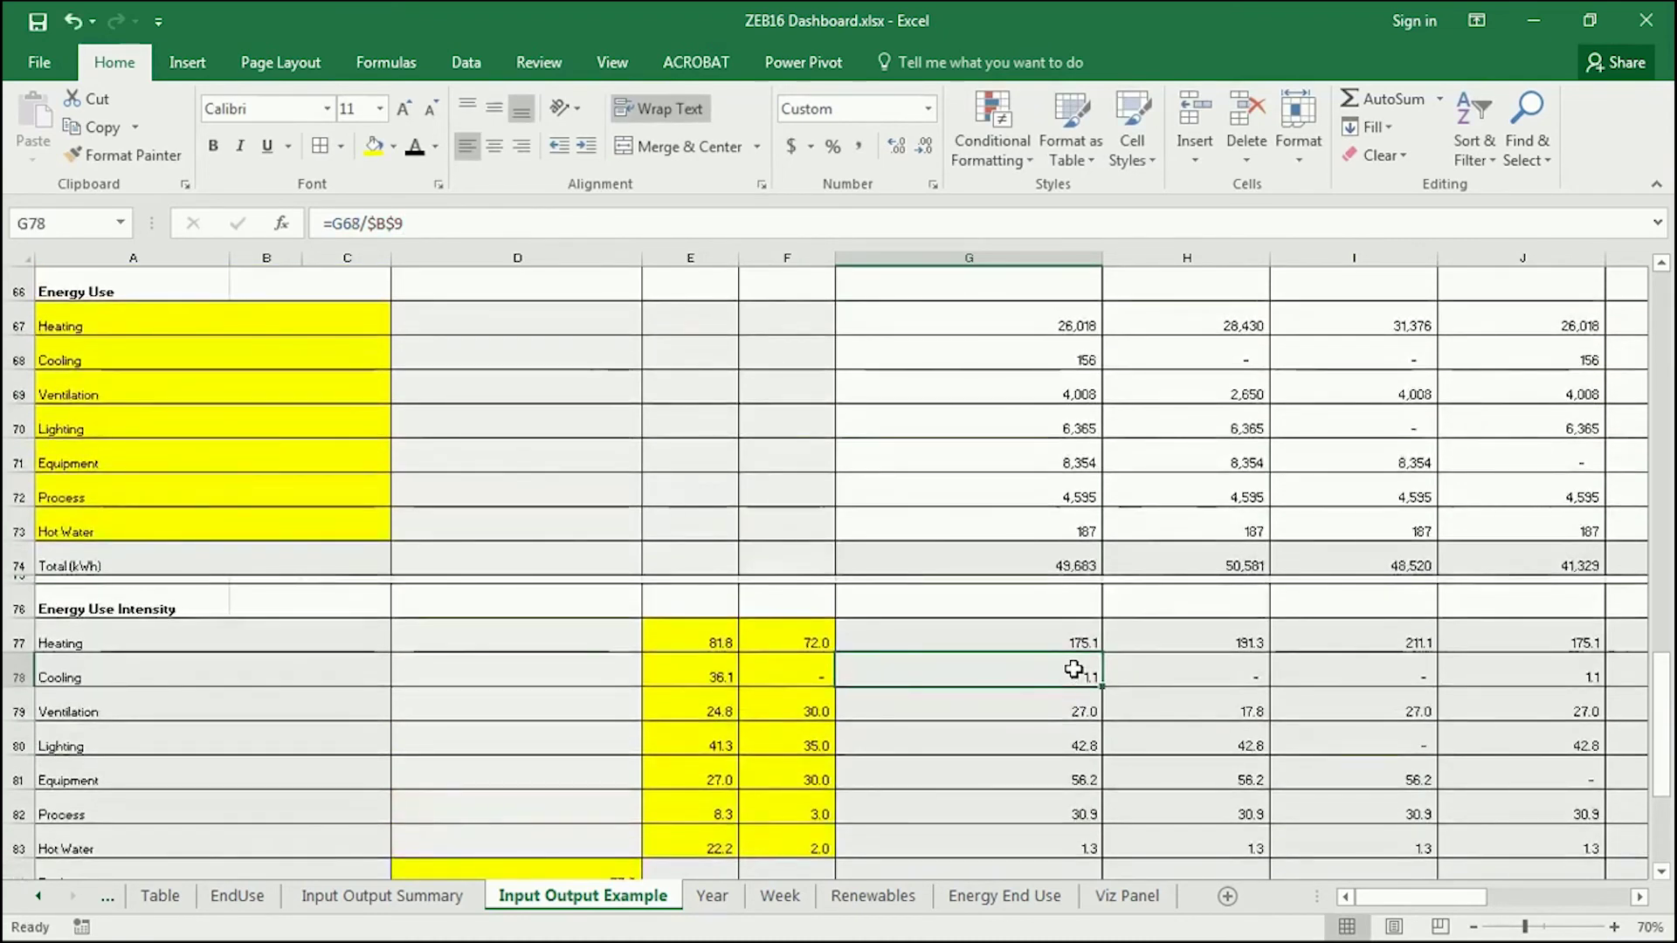